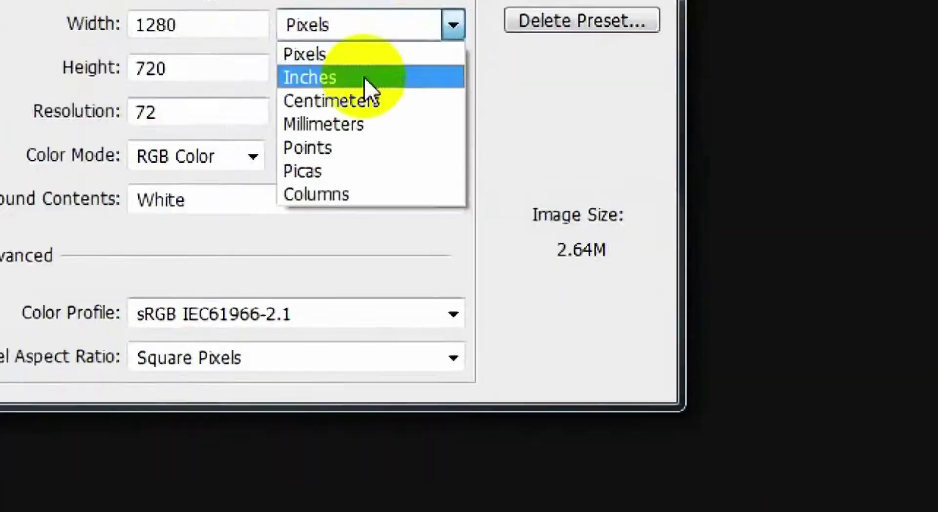
- Set up a new 4.5 × 4.5 inch, 300 pixels/inch document named 'CD Cover Design'
left_click(432, 195)
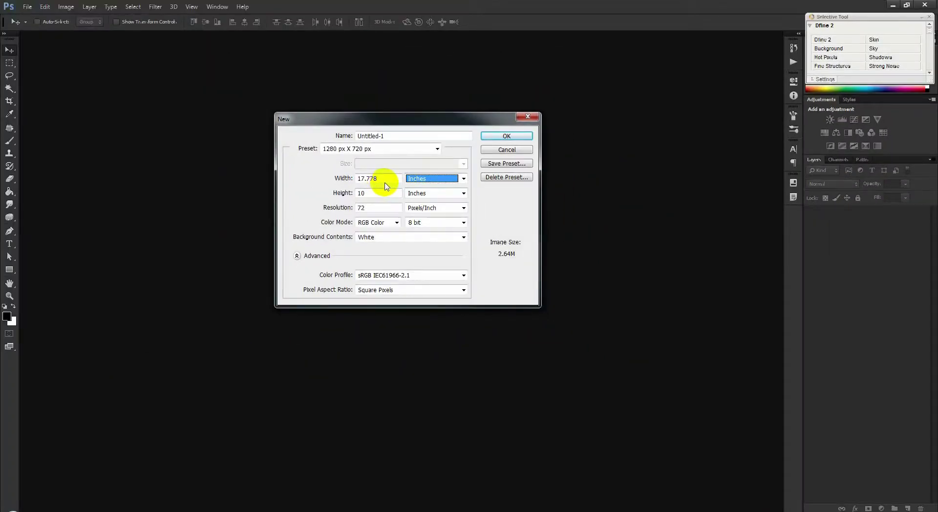
key("shift+Tab")
type("4")
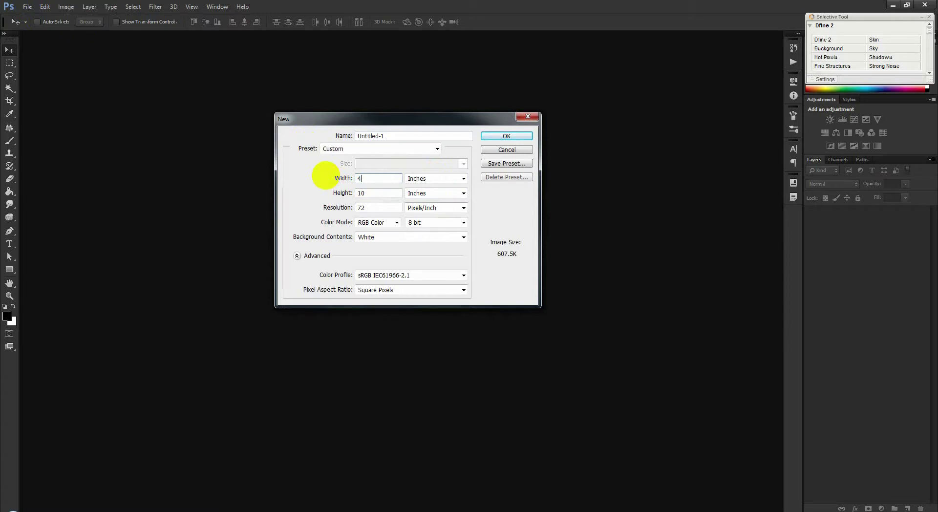
type(".5")
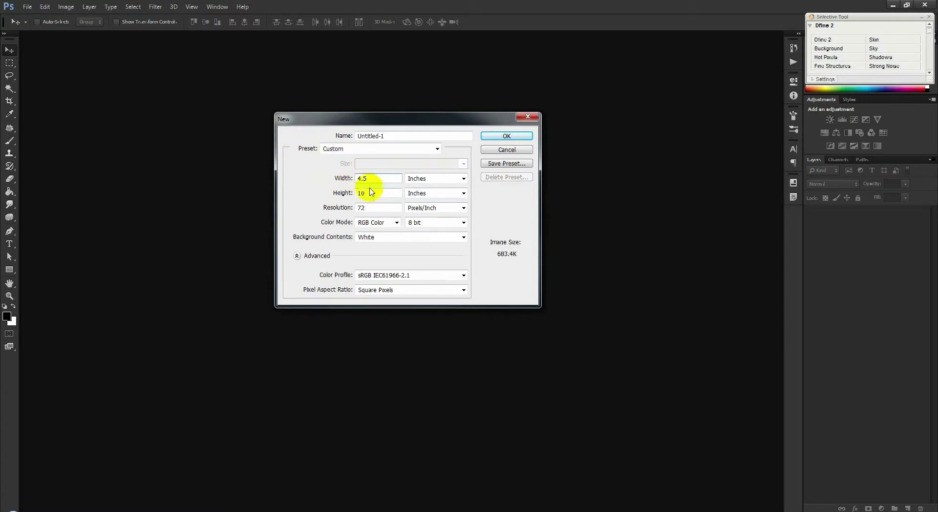
key("Tab")
type("5")
left_click_drag(373, 209, 267, 220)
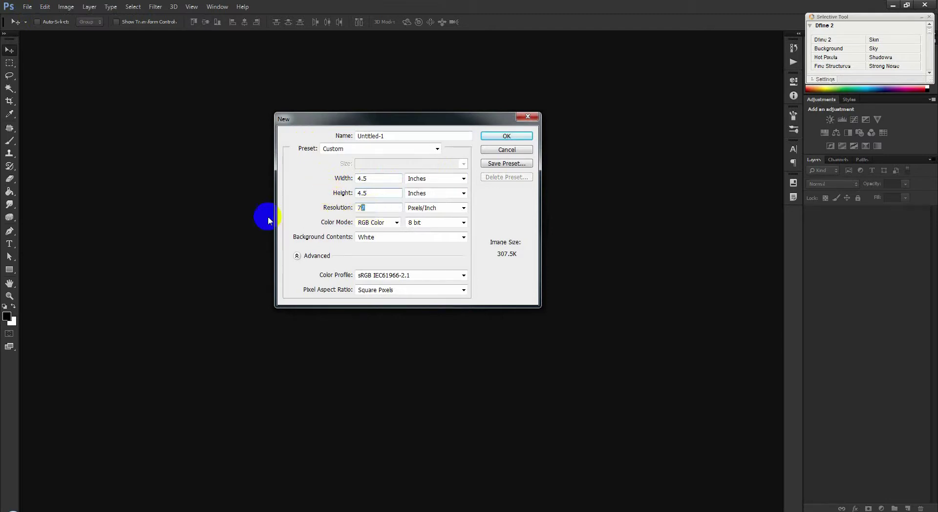
type("300")
mouse_move(393, 136)
left_mouse_down()
mouse_move(248, 147)
mouse_move(263, 145)
left_mouse_up()
type("CD Cover Design")
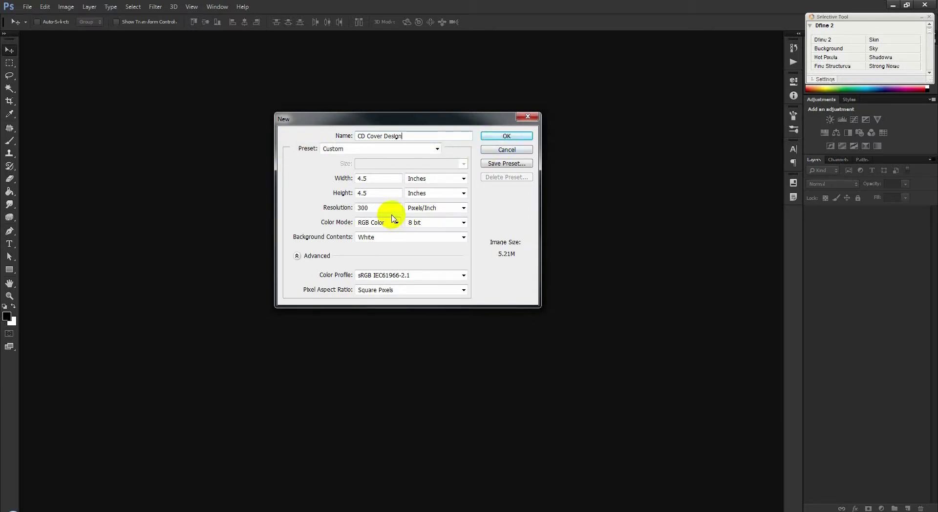
left_click(506, 136)
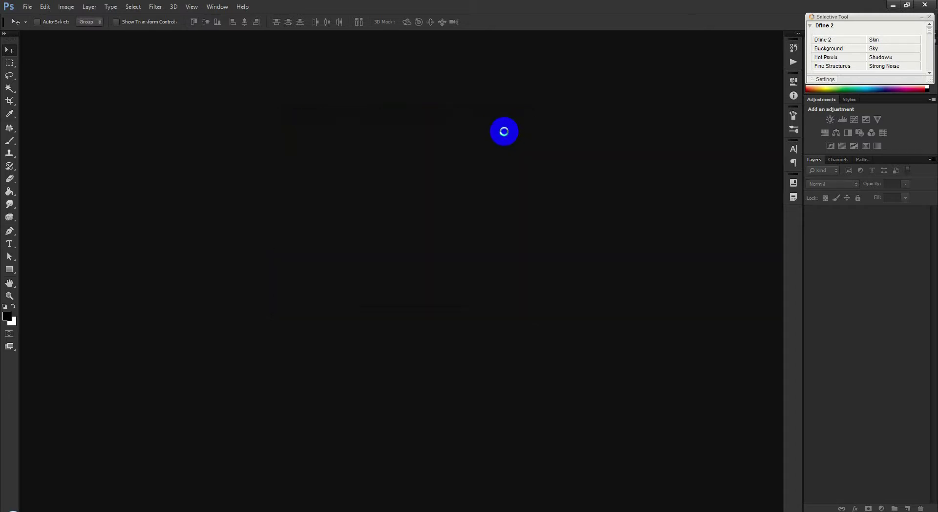
- Drag guides from the rulers onto the canvas top, left, right and bottom edges
scroll(486, 122, "down", 2)
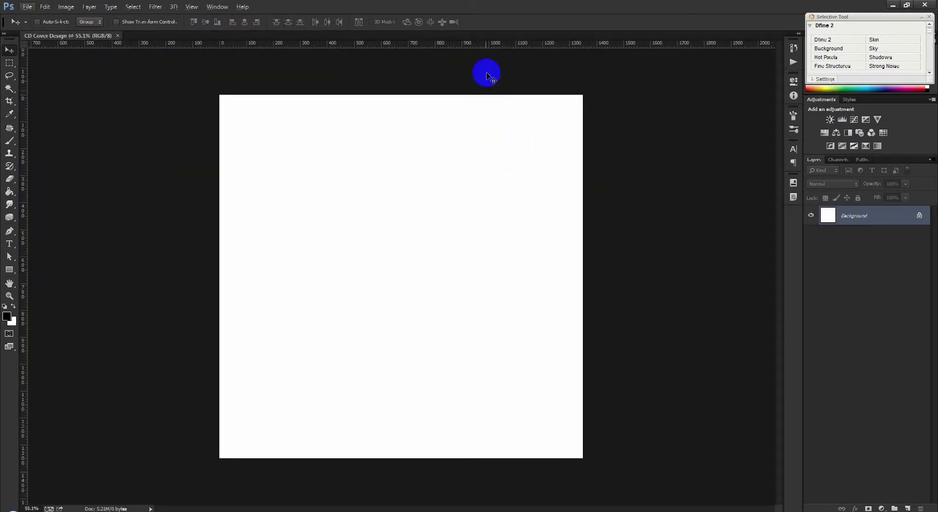
left_click_drag(490, 42, 490, 95)
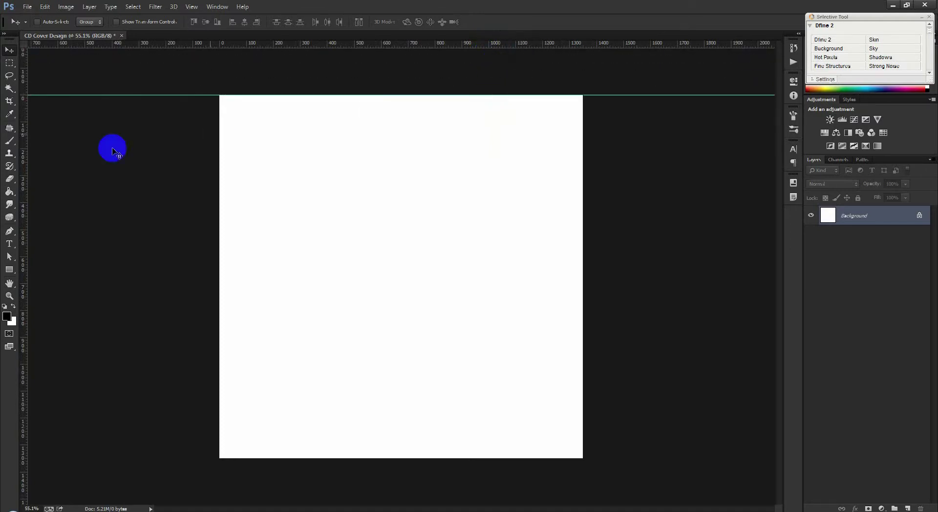
left_click_drag(23, 148, 219, 152)
left_click_drag(22, 149, 583, 154)
left_click_drag(599, 45, 601, 457)
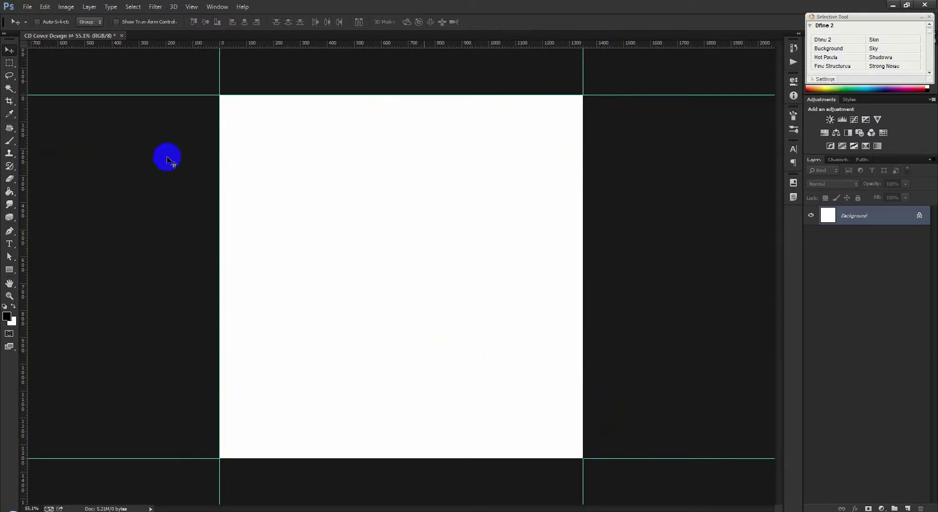
left_click(66, 7)
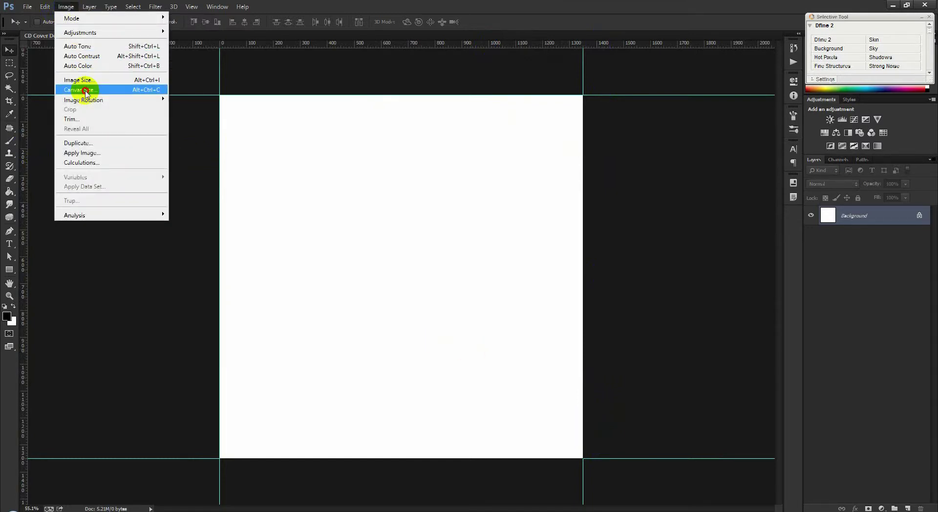
- Use Canvas Size to add a relative 0.25 inch to width and height
left_click(80, 89)
left_click(494, 196)
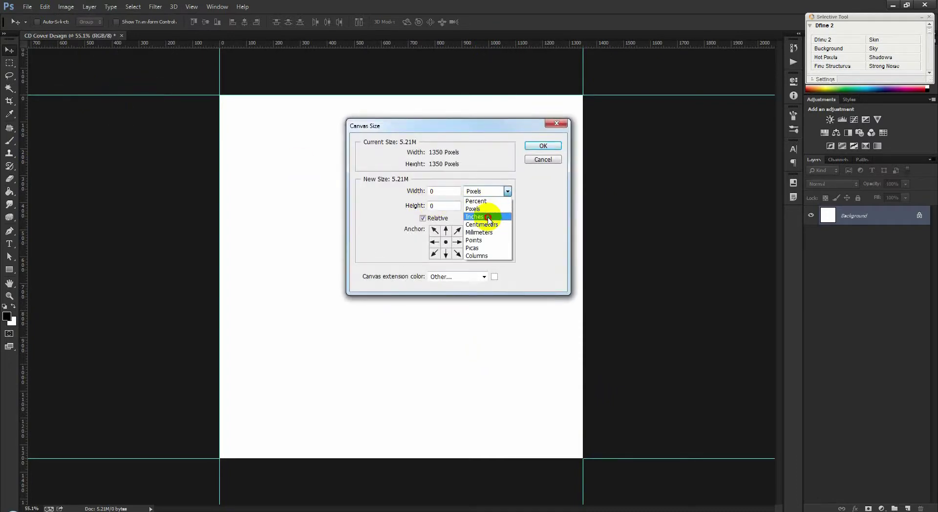
left_click(481, 215)
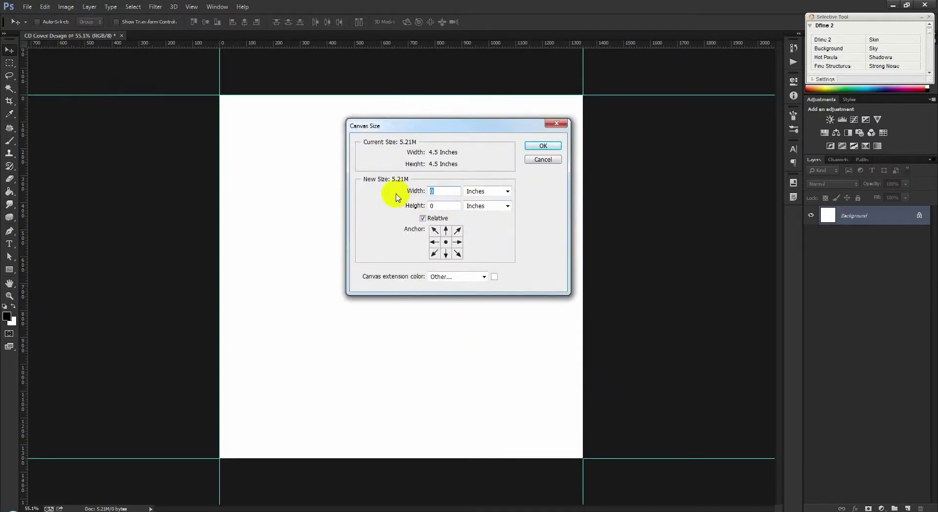
left_click(444, 191)
type(".25")
double_click(432, 206)
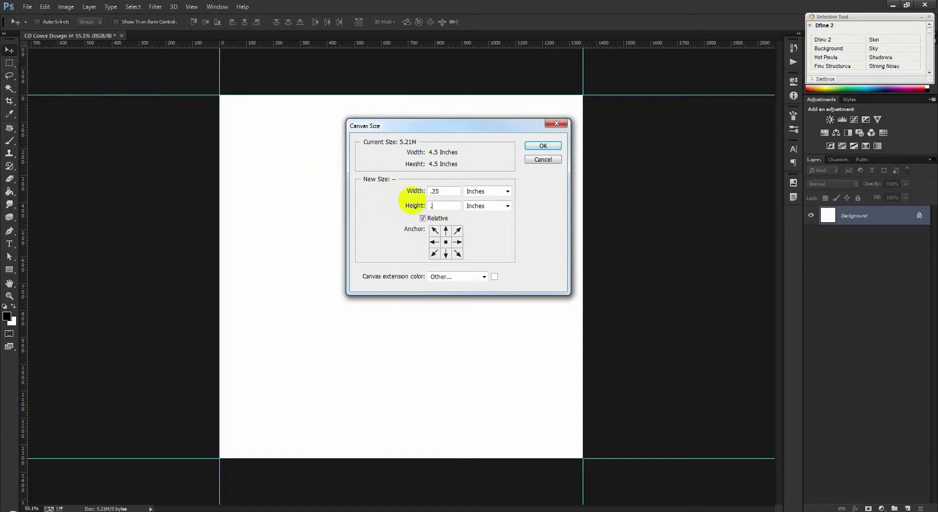
left_click(532, 147)
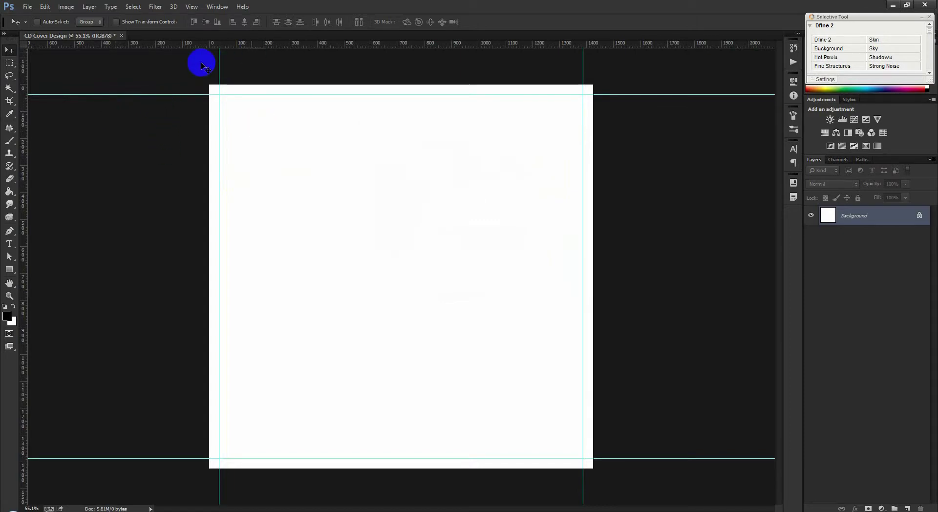
- Measure a small marquee margin and add guides just inside all four canvas edges
left_click(9, 62)
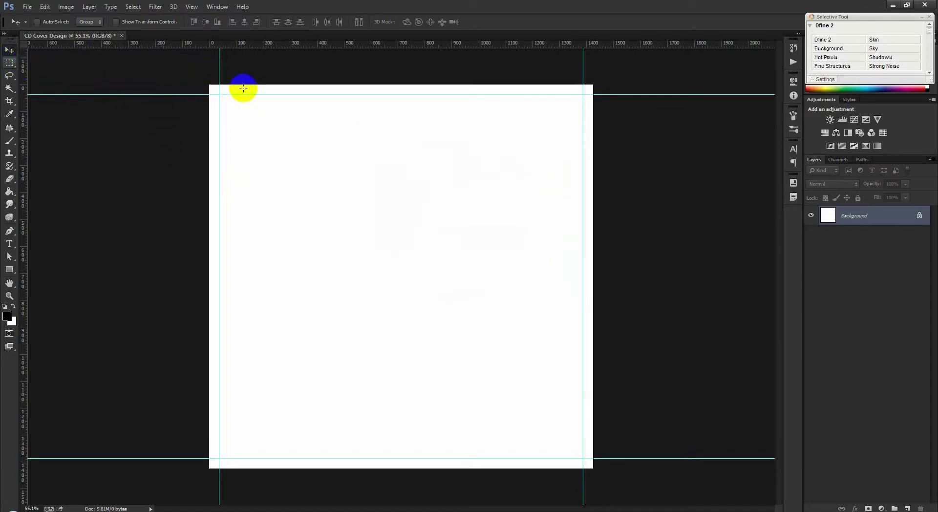
left_click_drag(207, 84, 226, 102)
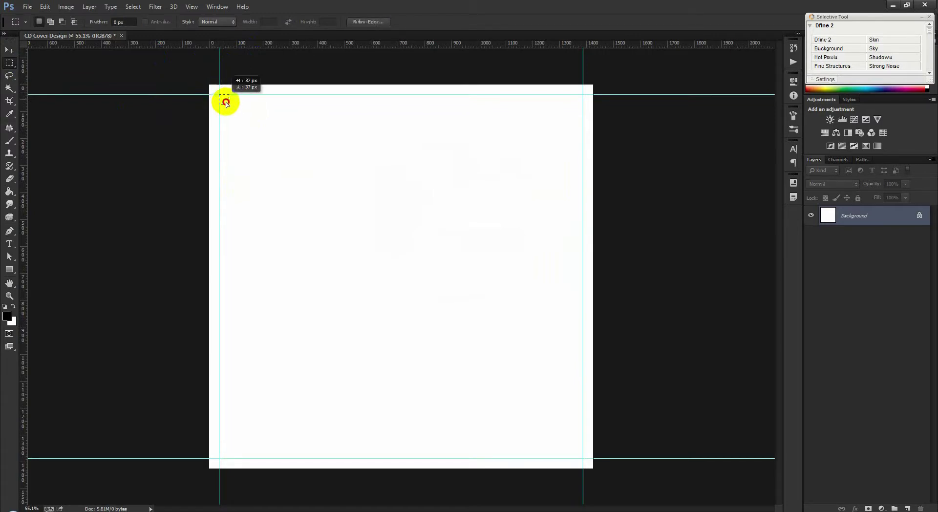
left_click_drag(24, 113, 172, 140)
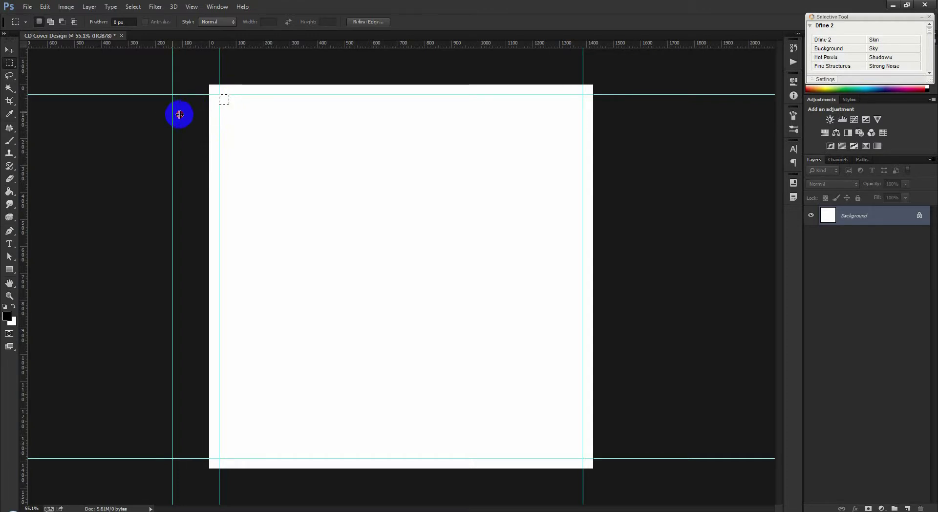
left_click_drag(180, 115, 229, 127)
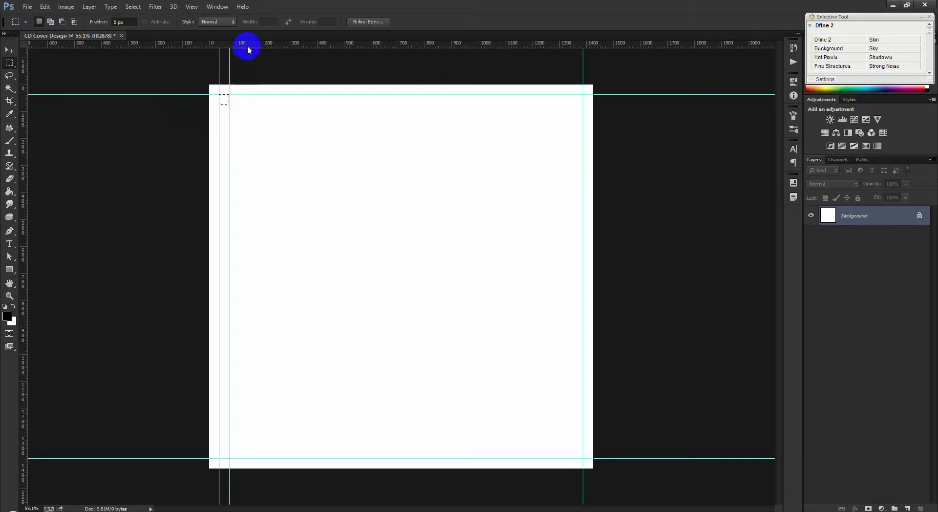
mouse_move(248, 48)
left_mouse_down()
mouse_move(227, 104)
mouse_move(578, 454)
left_mouse_up()
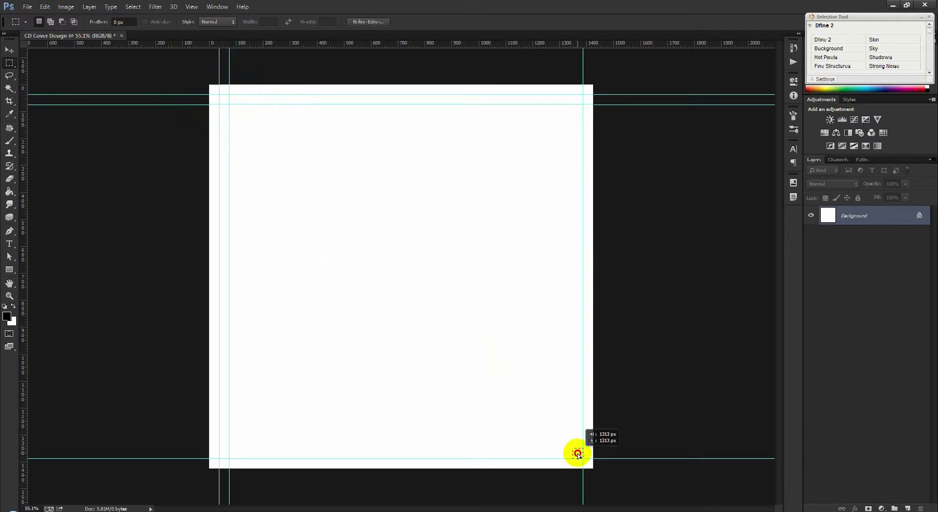
left_click_drag(600, 41, 632, 448)
left_click_drag(24, 334, 573, 372)
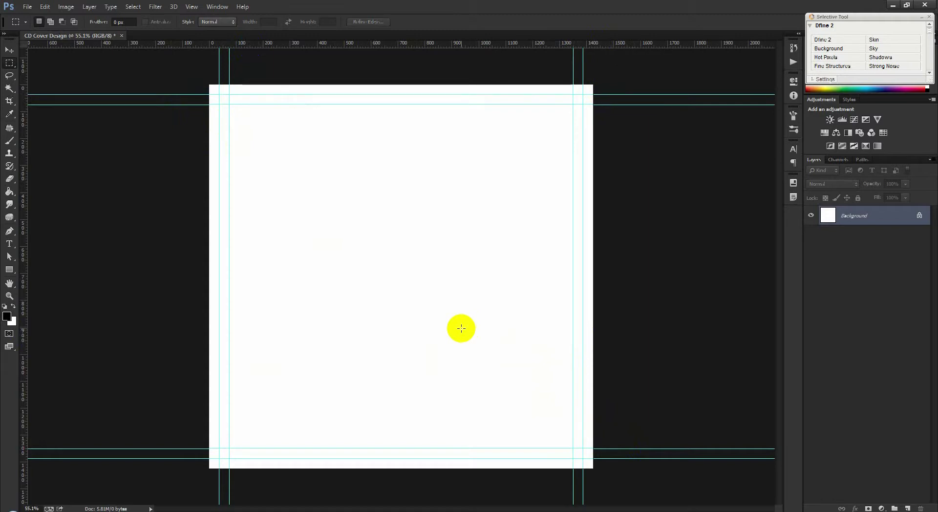
left_click(9, 50)
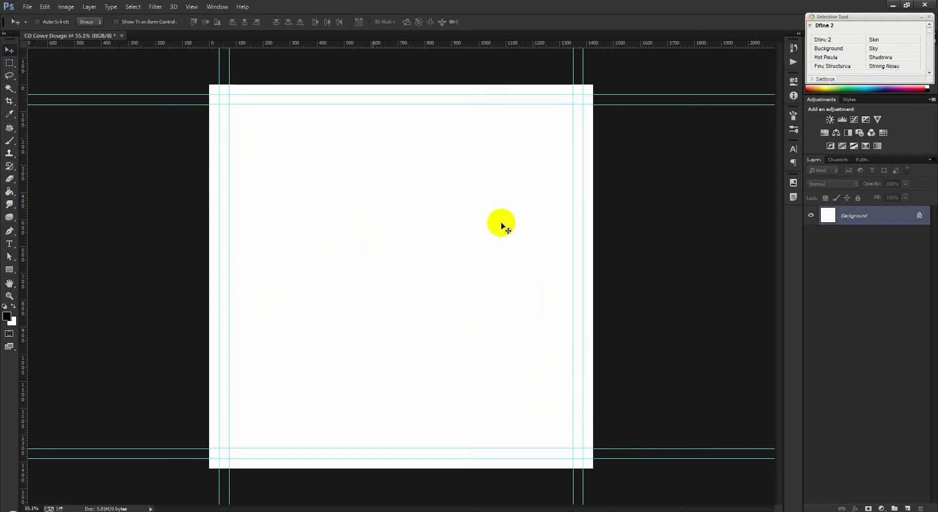
- Add a gold Solid Color fill layer, around #d29a12, covering the canvas
left_click(887, 508)
left_click(855, 294)
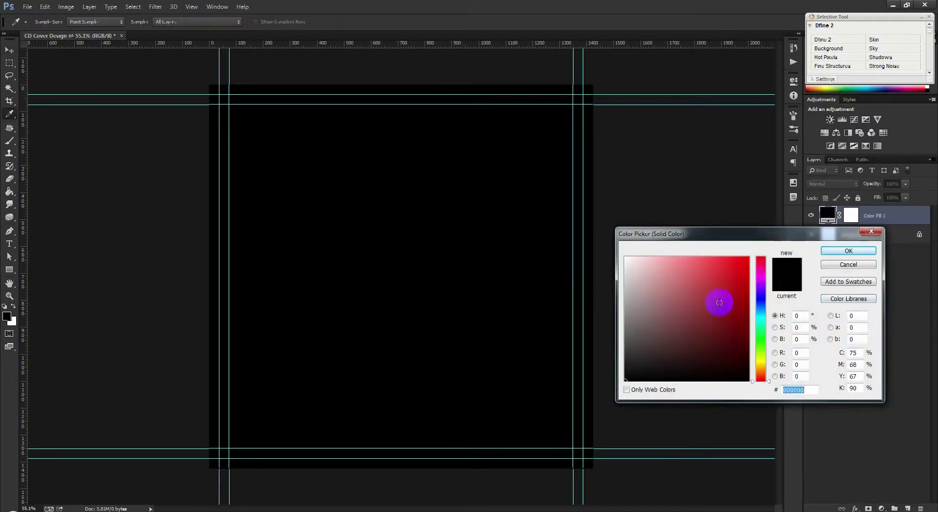
left_click_drag(763, 363, 763, 368)
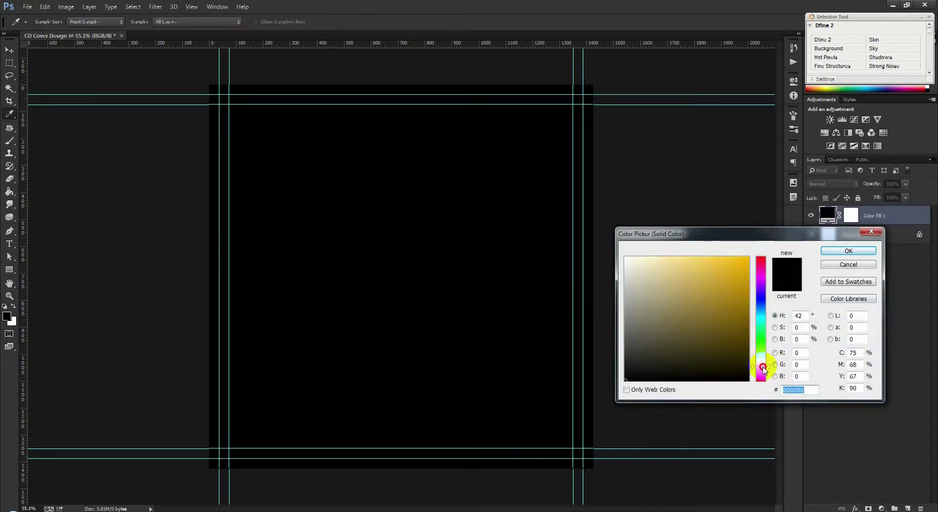
left_click(747, 264)
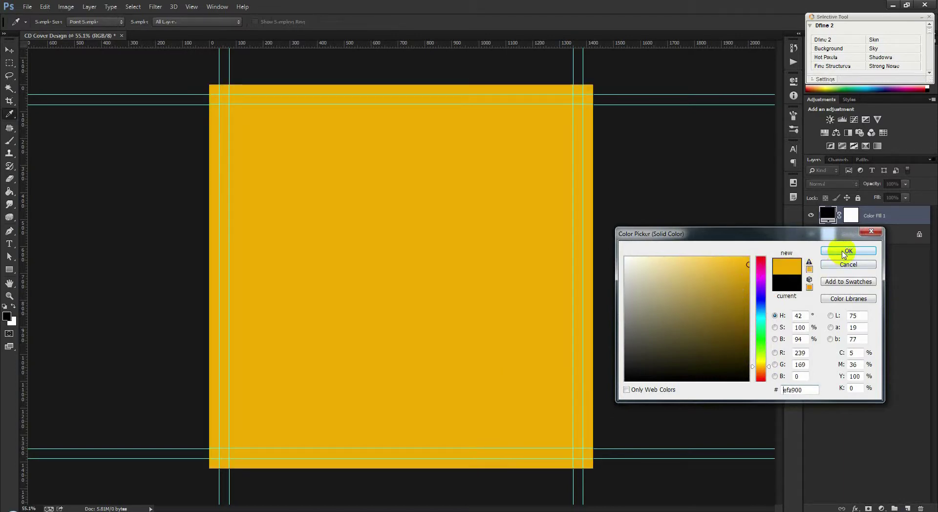
left_click_drag(737, 274, 750, 272)
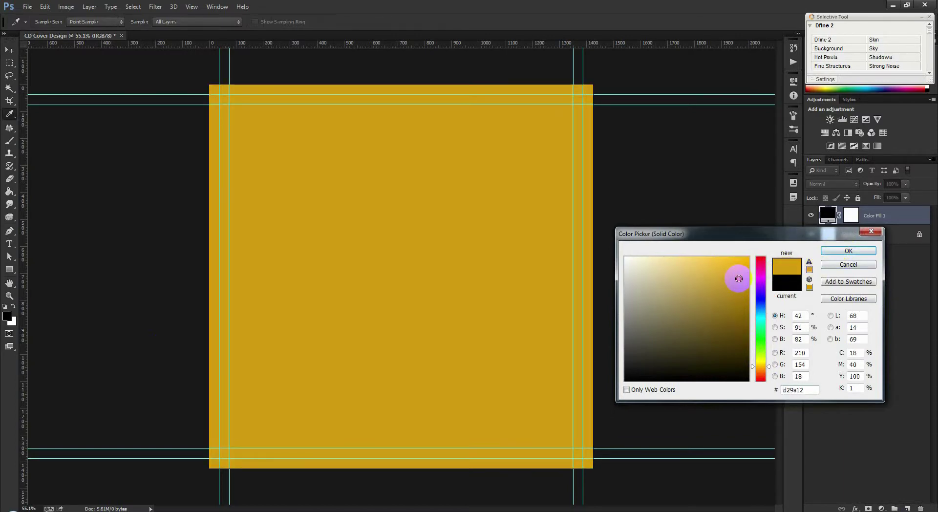
left_click(848, 250)
key("v")
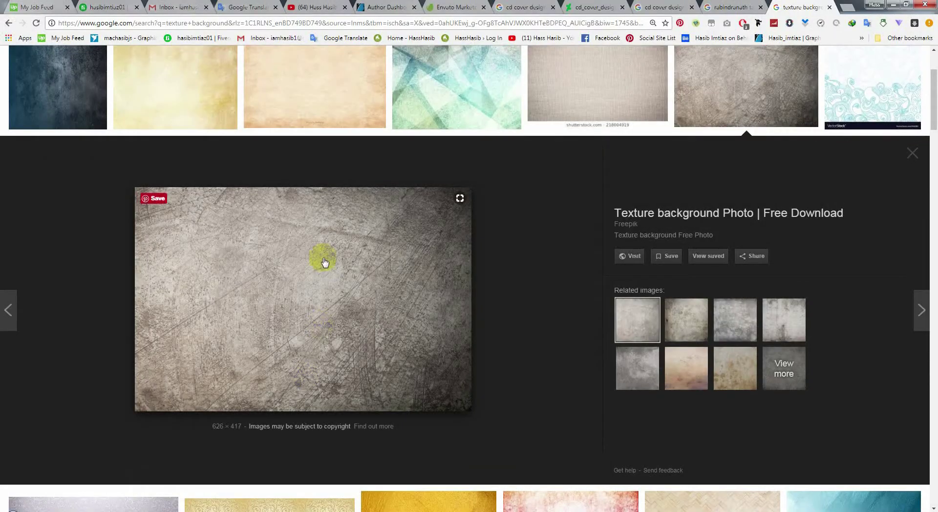
- Save the grey scratched texture image to disk and return to the cover document
right_click(322, 258)
left_click(352, 347)
key("alt+Tab")
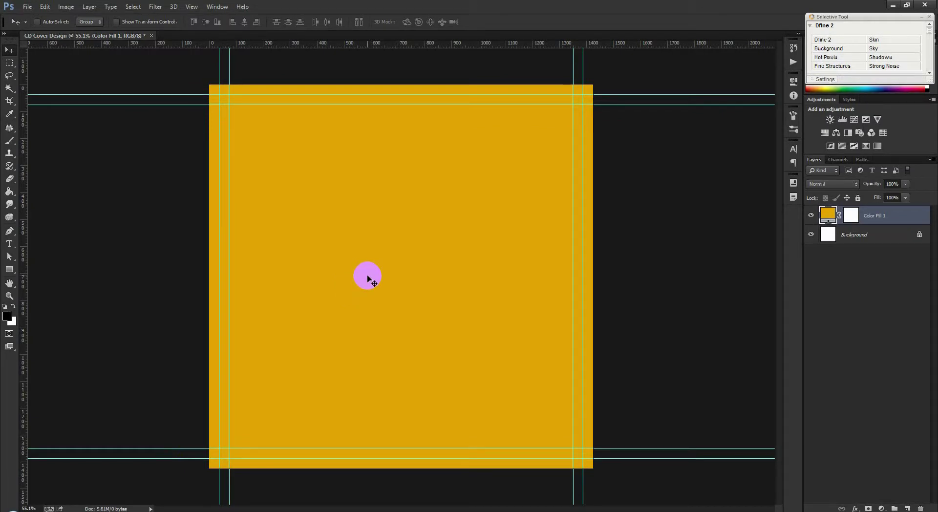
- Paste the grey texture, align it top-left, and scale it to cover the canvas
key("ctrl+v")
left_click_drag(371, 281, 266, 149)
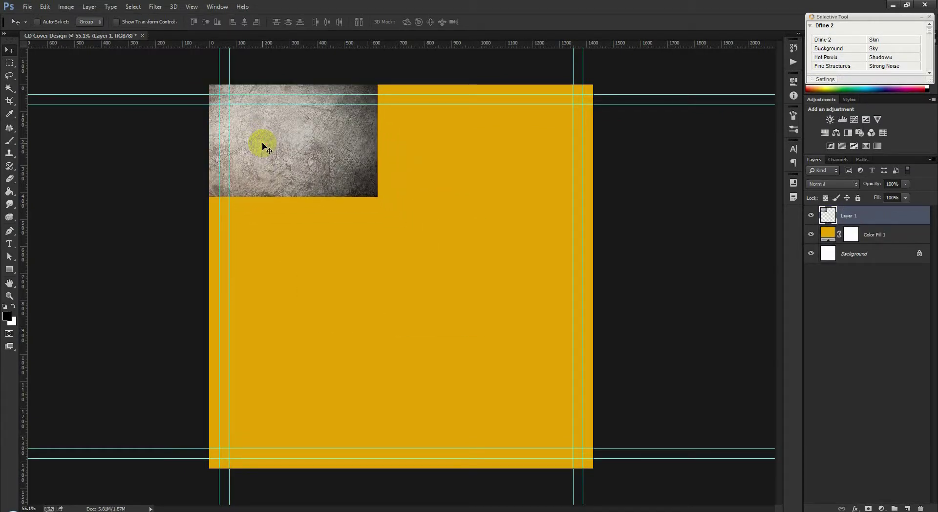
key("ctrl+t")
left_click_drag(381, 200, 598, 458)
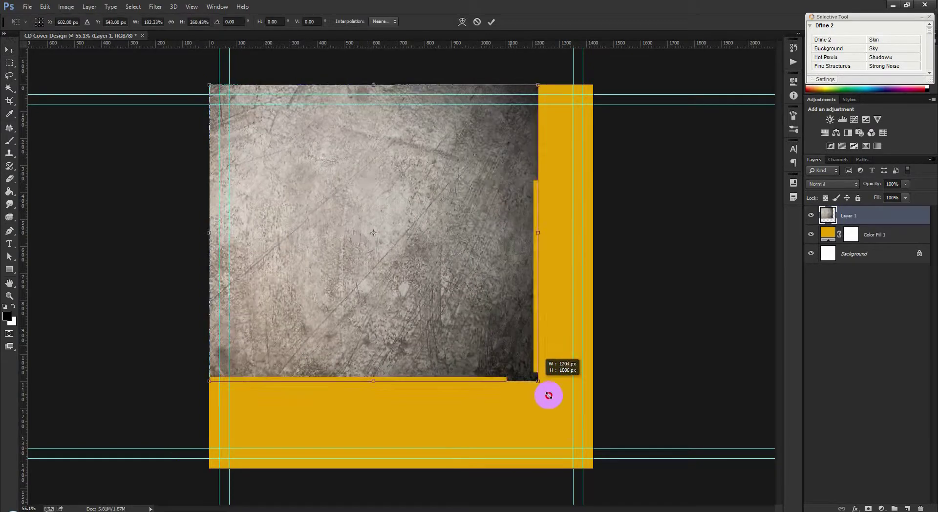
left_click_drag(597, 458, 596, 467)
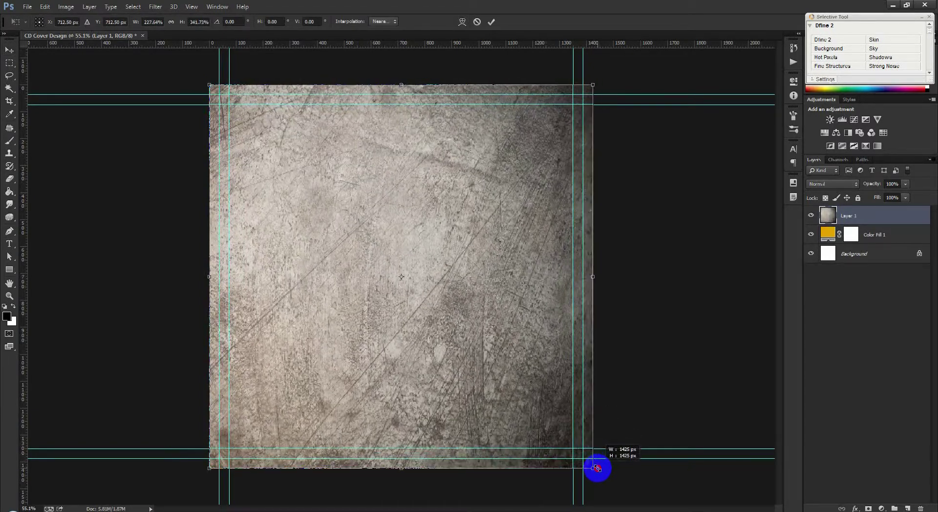
- Flip the texture horizontally, undoing a trial vertical flip, and commit the transform
right_click(474, 165)
left_click(505, 324)
right_click(474, 271)
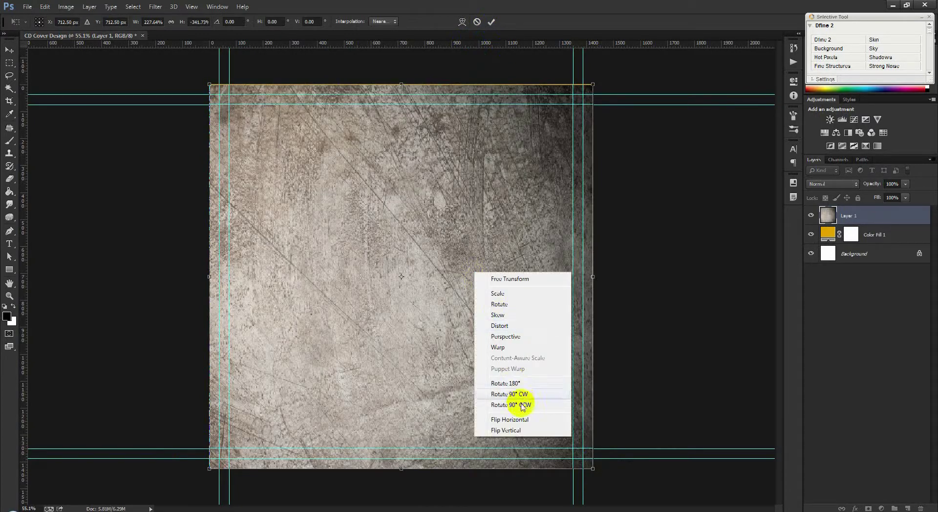
left_click(522, 430)
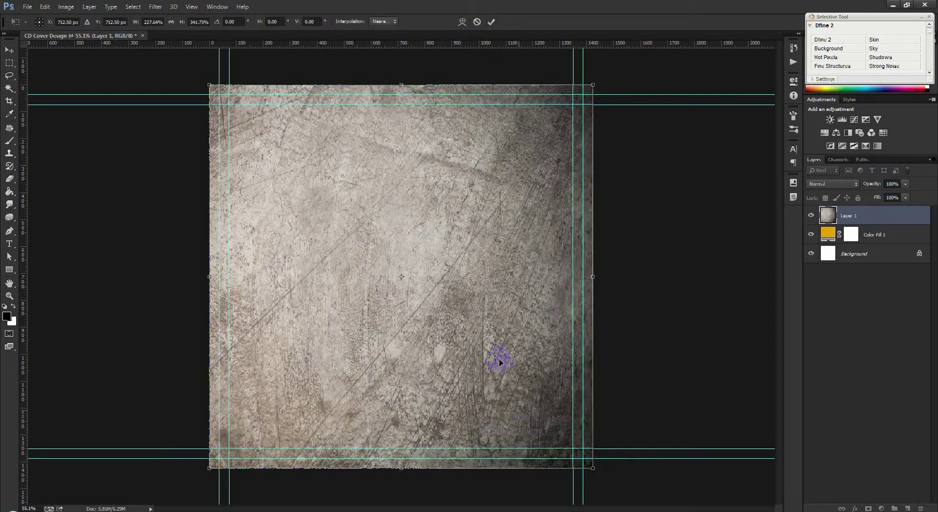
right_click(305, 161)
left_click(363, 308)
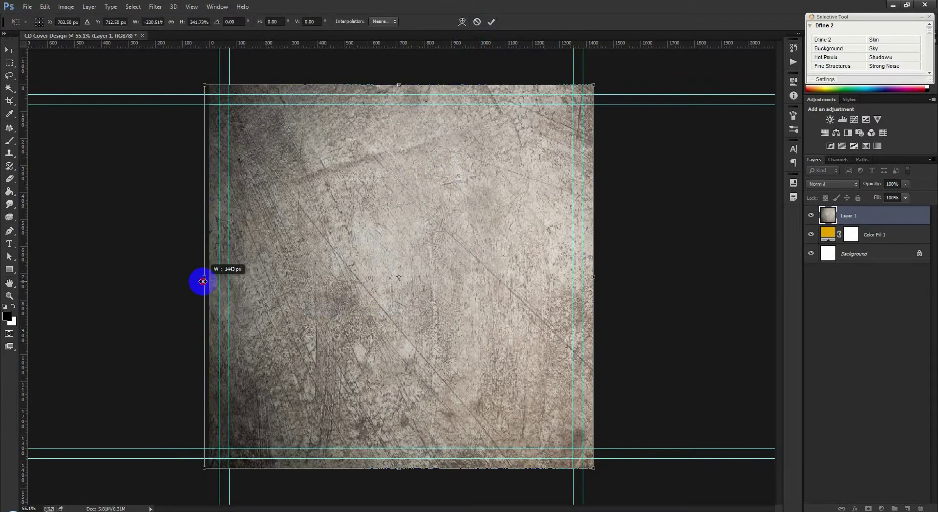
left_click(488, 24)
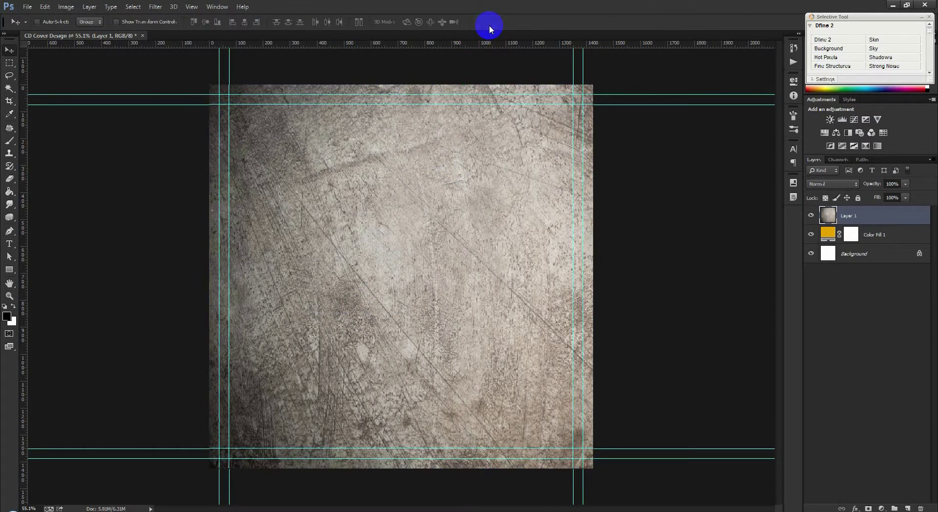
- Cycle Layer 1's blend modes from Darken down to Soft Light for a scratched gold look
left_click(830, 186)
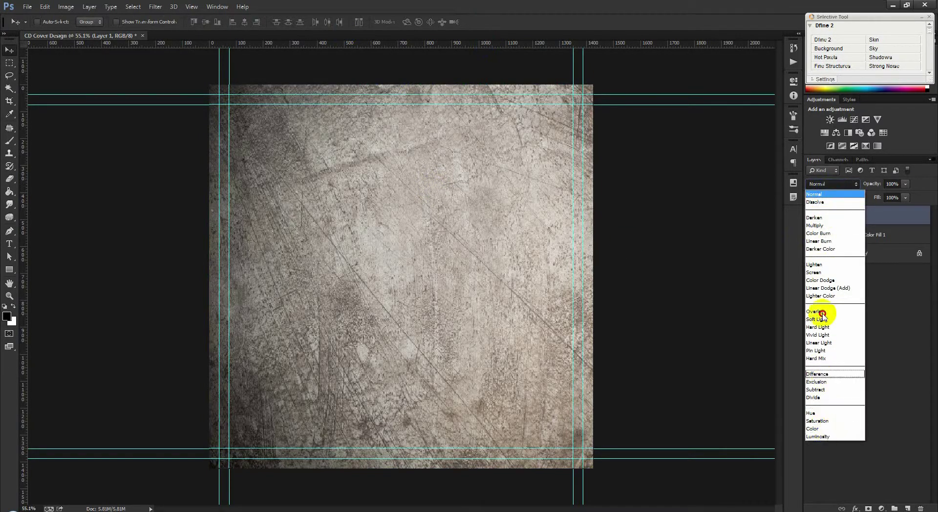
left_click(814, 218)
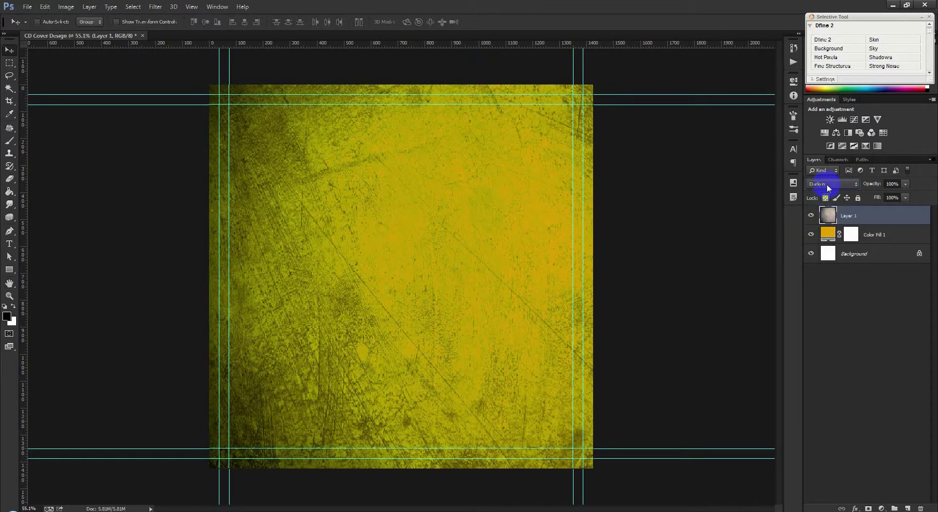
scroll(828, 187, "down", 1)
scroll(828, 187, "down", 1)
scroll(828, 188, "down", 1)
scroll(828, 188, "down", 1)
scroll(828, 187, "down", 1)
scroll(828, 187, "down", 1)
scroll(828, 187, "down", 1)
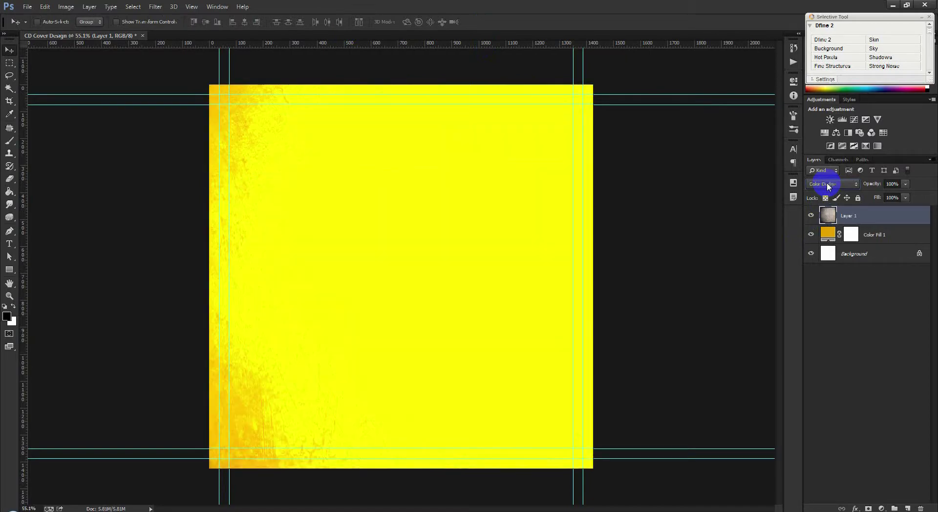
scroll(827, 183, "down", 2)
scroll(826, 183, "down", 1)
scroll(825, 182, "down", 1)
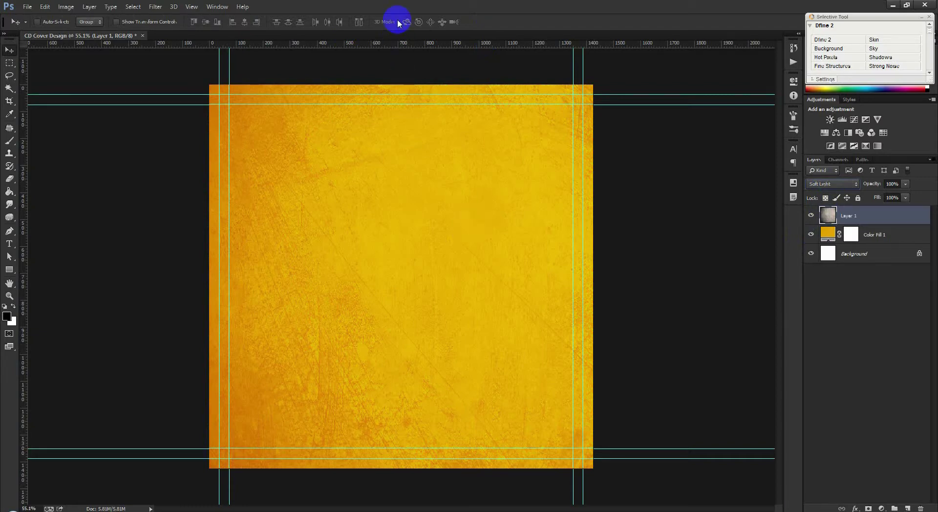
key("alt+Tab")
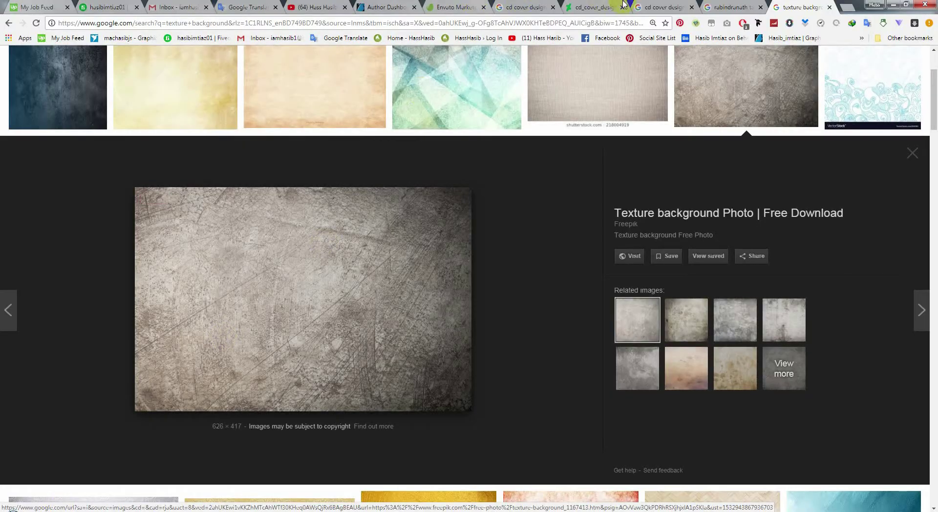
- Check the reference tabs, then browse texture background results and preview a tan paper texture
left_click(671, 9)
left_click(711, 7)
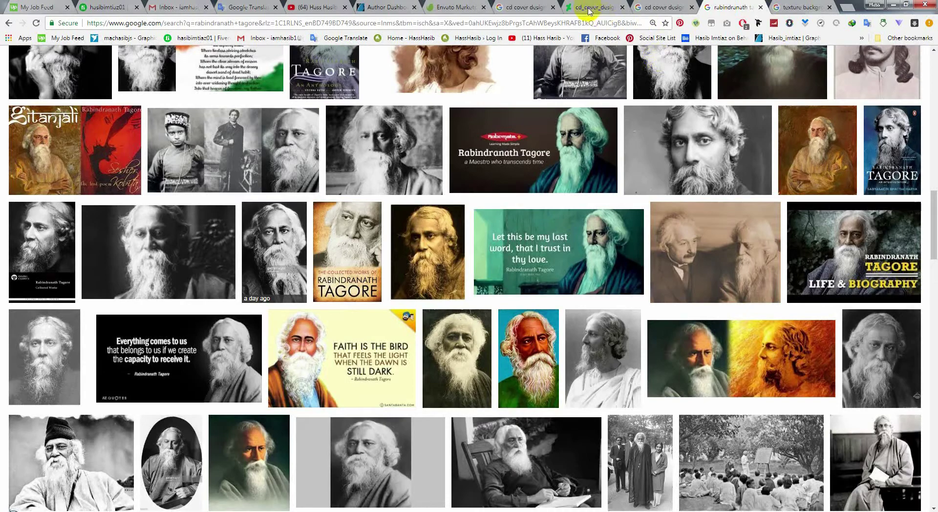
left_click(593, 7)
key("ctrl+9")
scroll(588, 405, "down", 5)
scroll(586, 415, "down", 10)
scroll(587, 417, "down", 7)
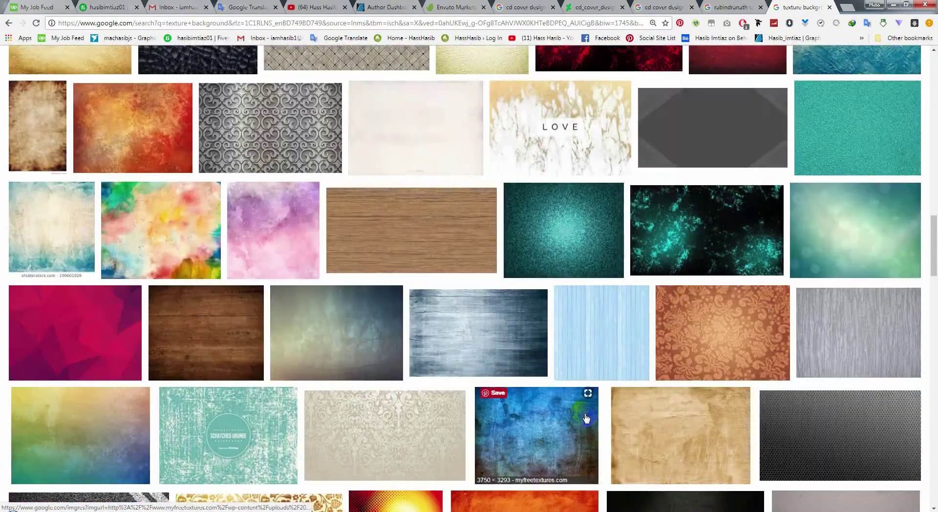
scroll(585, 417, "down", 5)
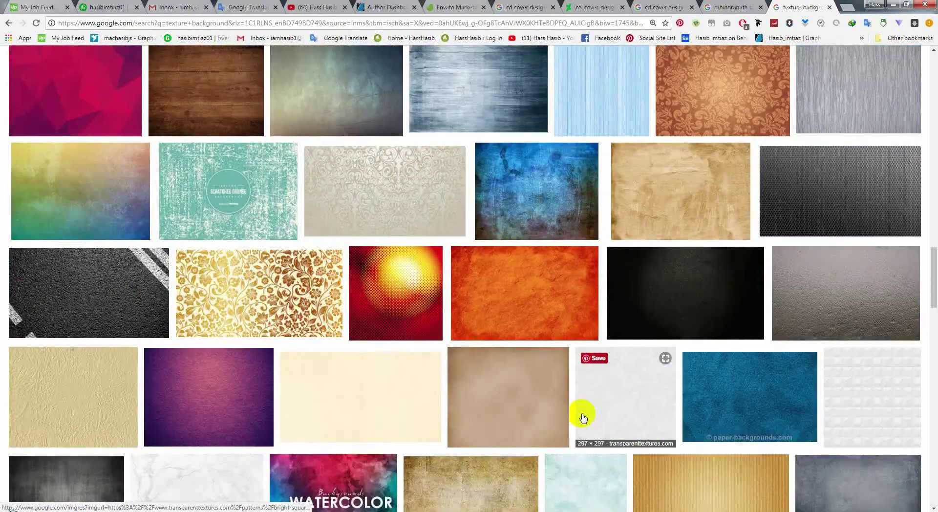
scroll(581, 413, "down", 5)
scroll(579, 410, "up", 5)
left_click(683, 210)
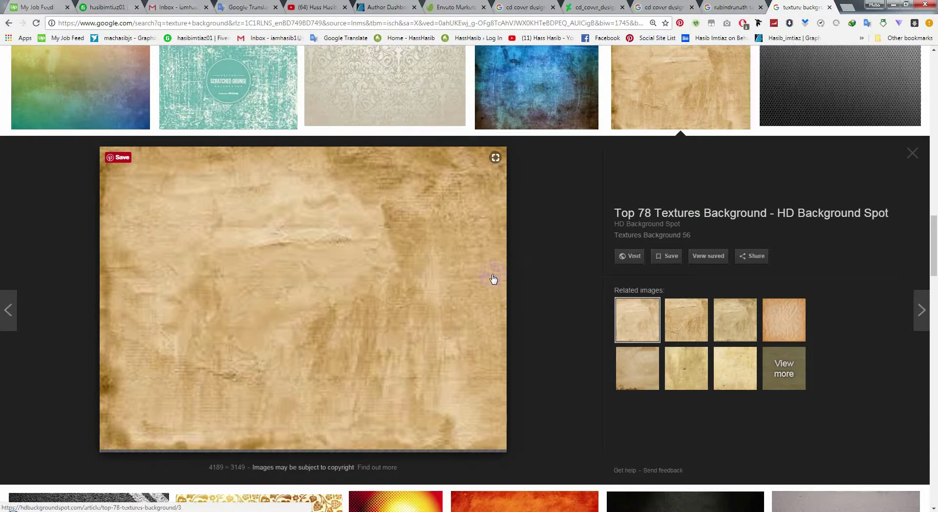
- Scroll further through the results, previewing the floral SF Wallpaper and a grungy brown texture
scroll(459, 251, "up", 1)
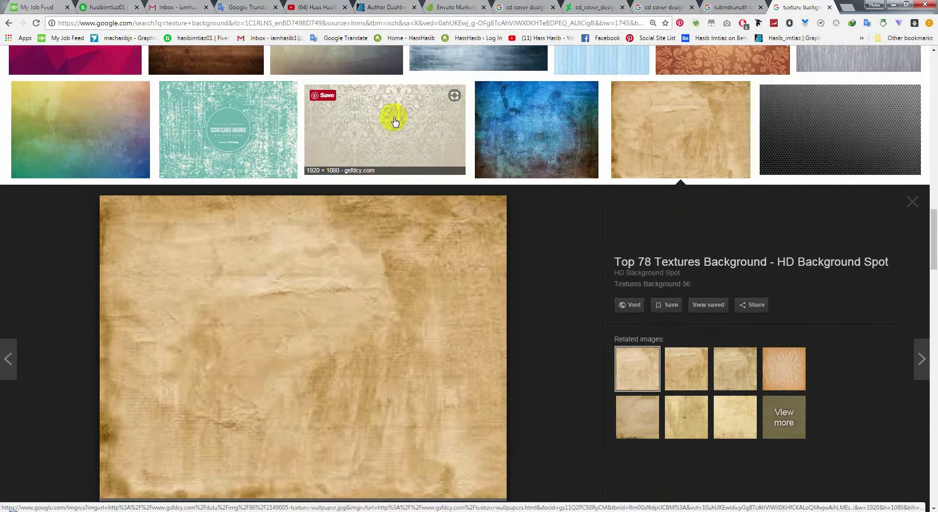
scroll(398, 271, "down", 5)
scroll(399, 274, "down", 3)
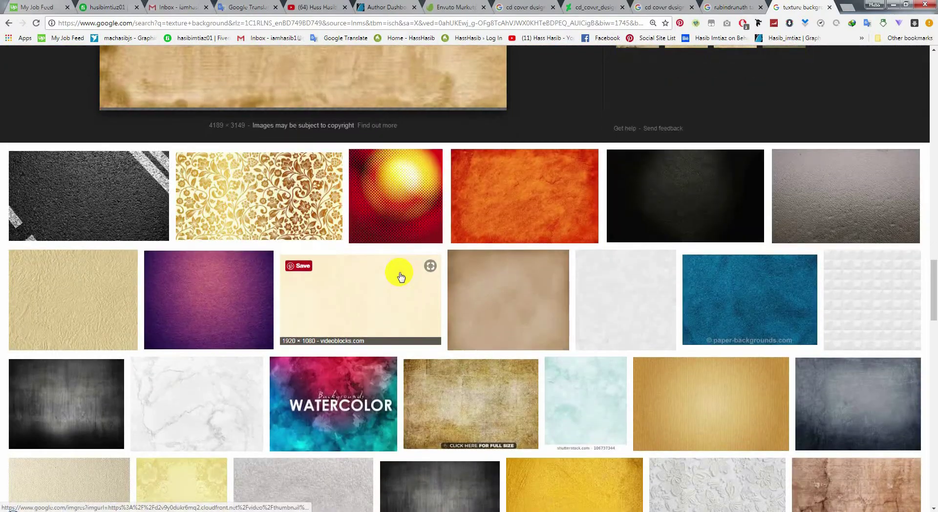
scroll(398, 273, "down", 5)
scroll(403, 310, "down", 3)
scroll(411, 317, "down", 6)
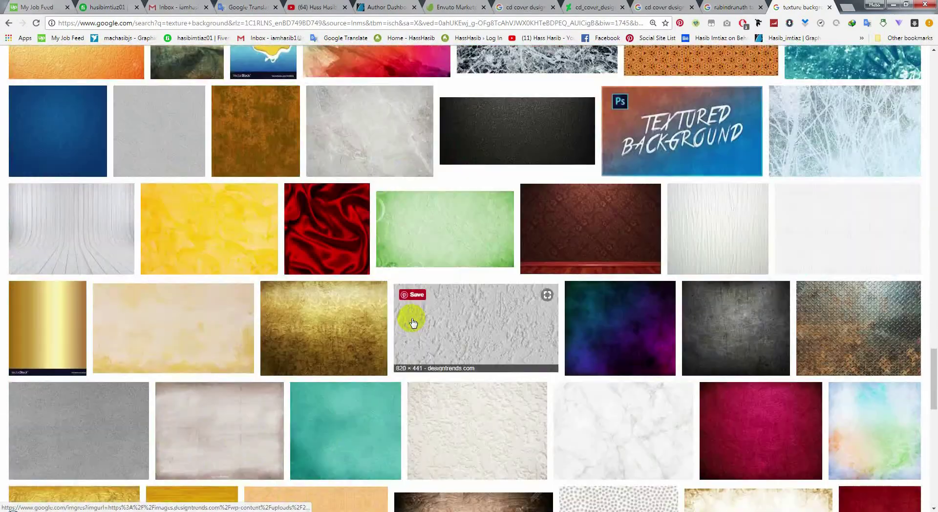
scroll(411, 320, "down", 5)
scroll(410, 328, "down", 4)
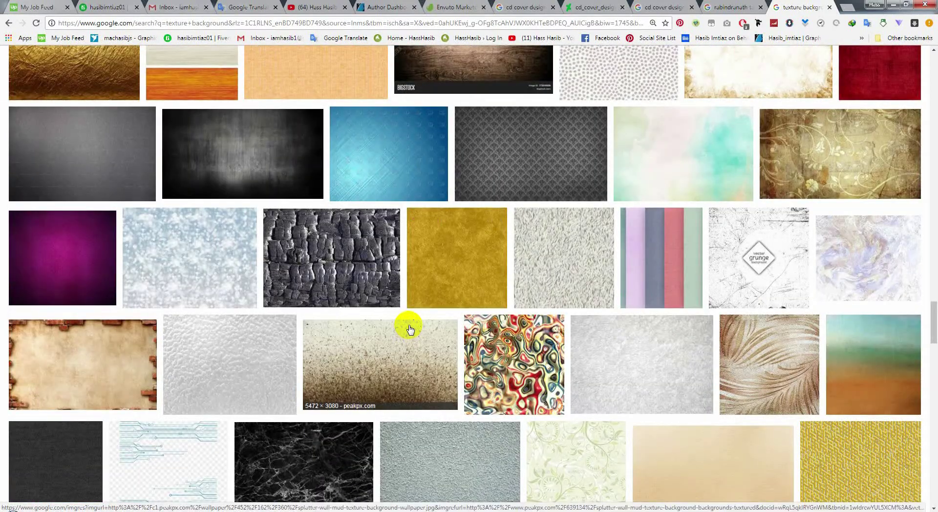
left_click(838, 145)
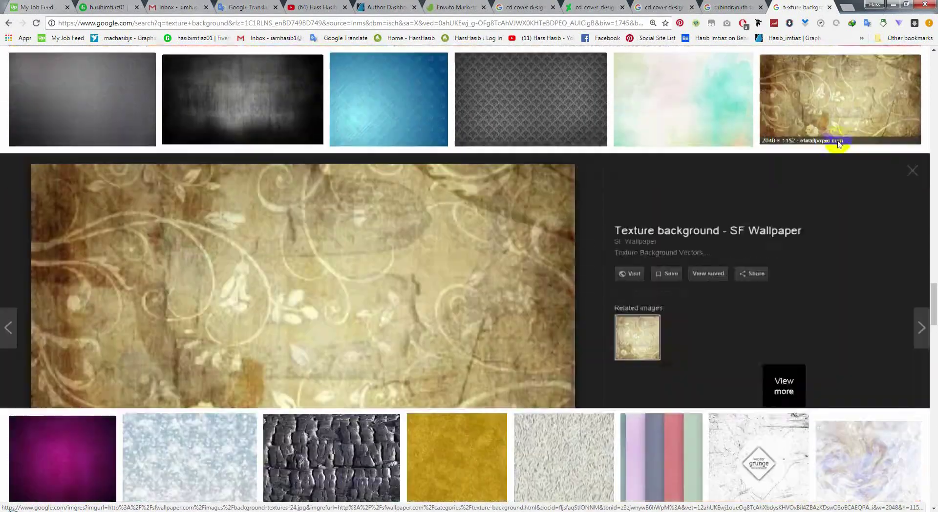
left_click(688, 323)
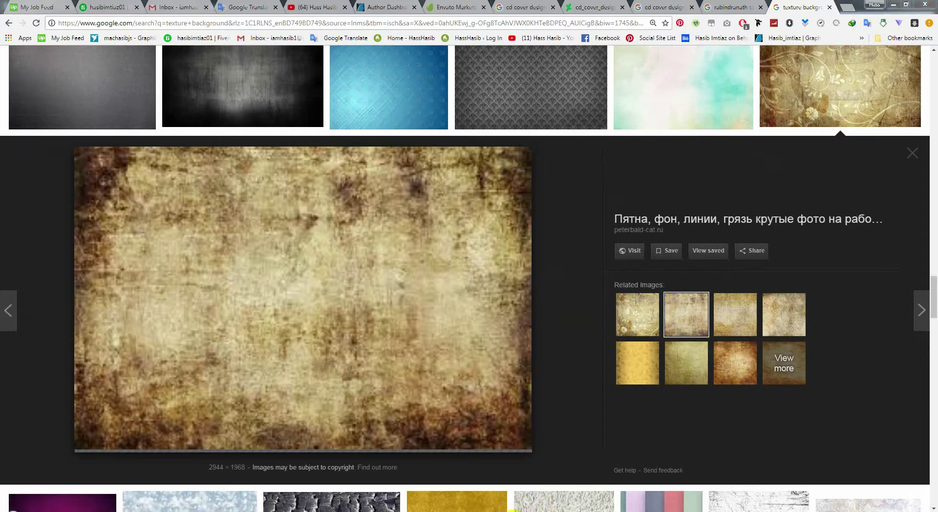
right_click(383, 240)
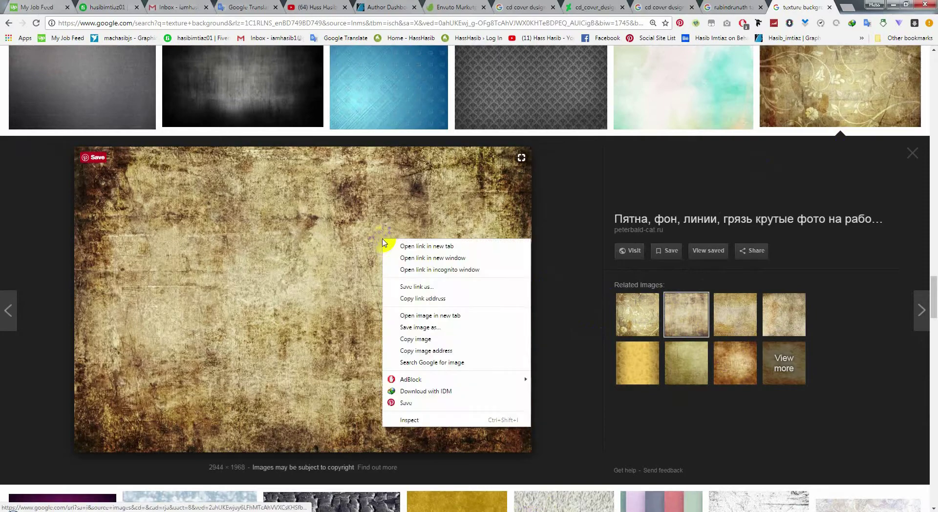
left_click(914, 81)
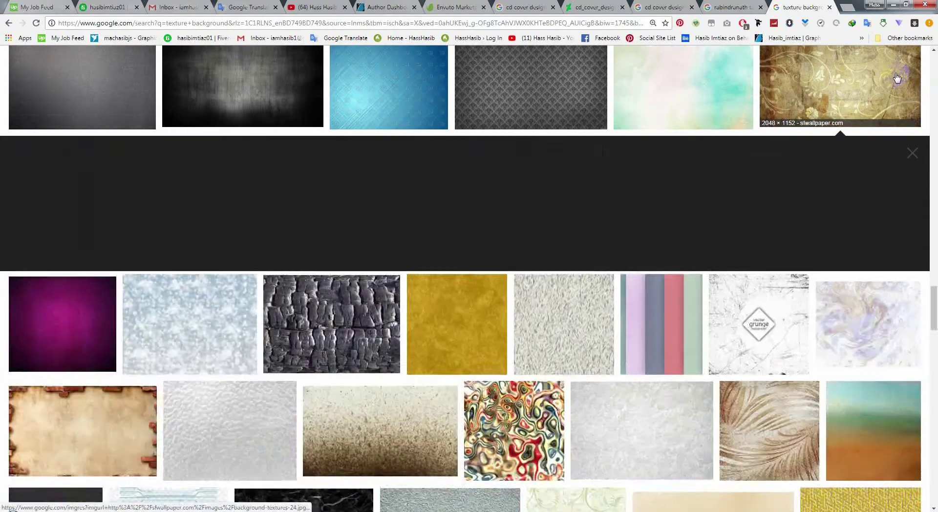
- Copy the floral SF Wallpaper texture image and return to Photoshop
left_click(896, 78)
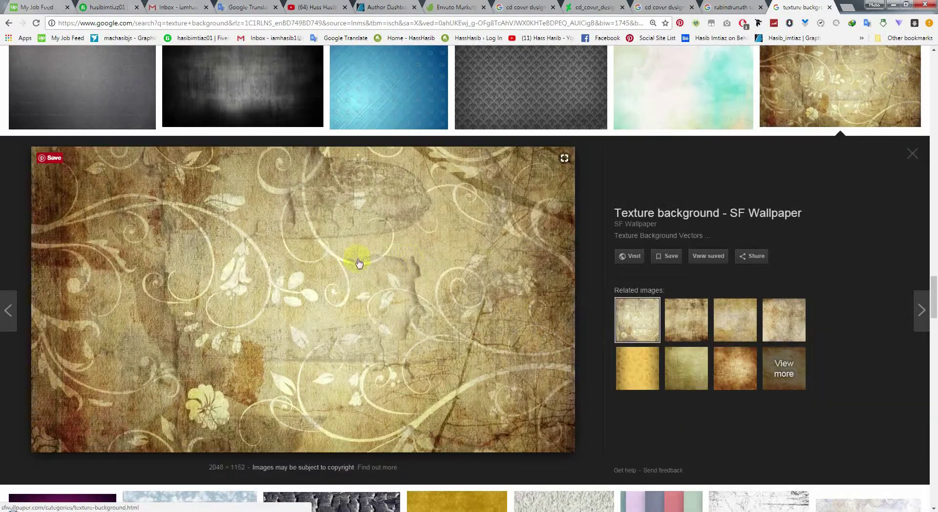
right_click(199, 245)
left_click(263, 329)
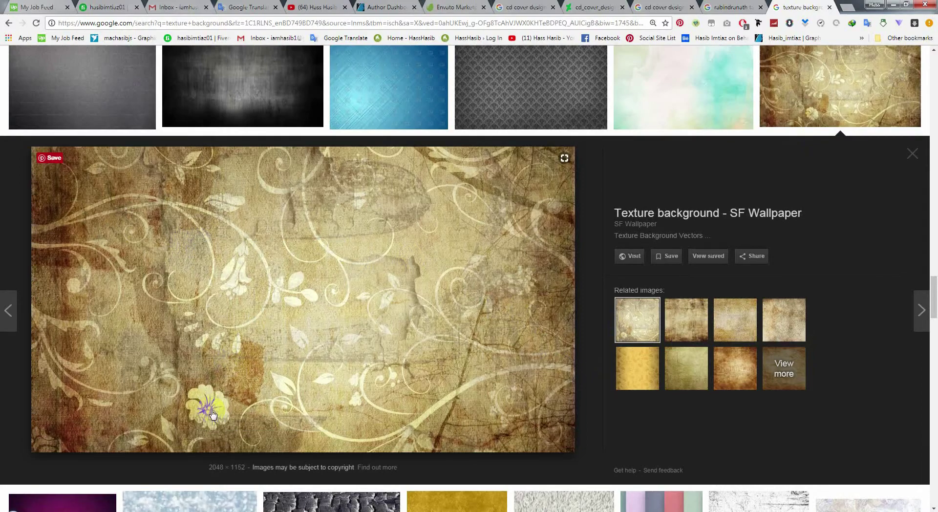
left_click(154, 477)
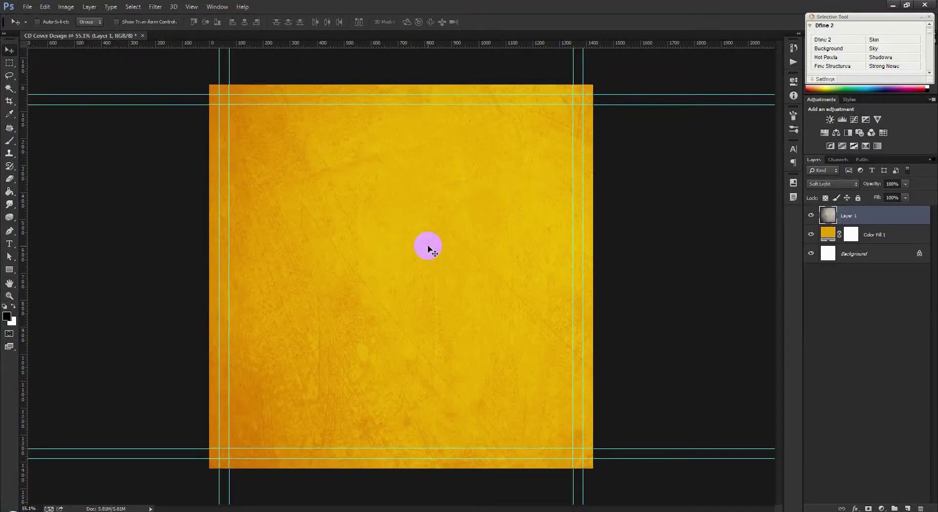
- Paste the floral texture as Layer 2 in Soft Light and stretch it across the canvas
key("ctrl+v")
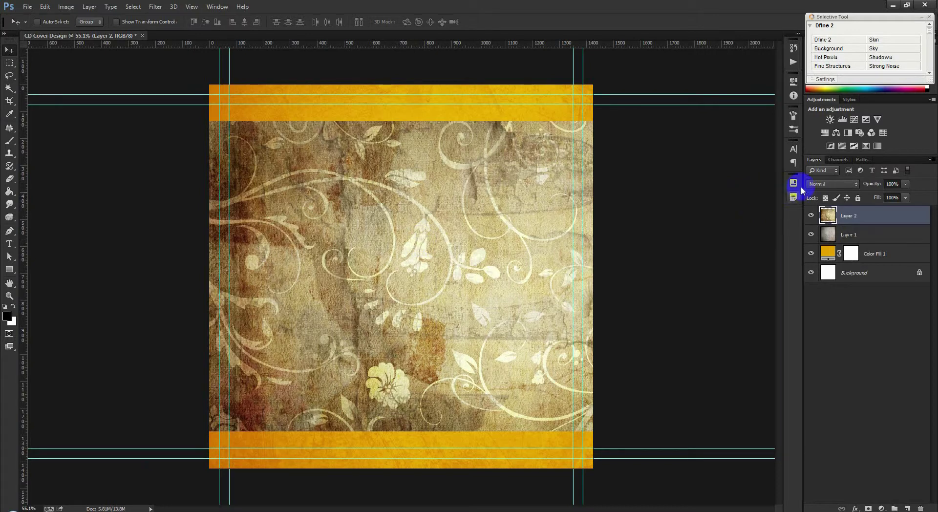
left_click(811, 184)
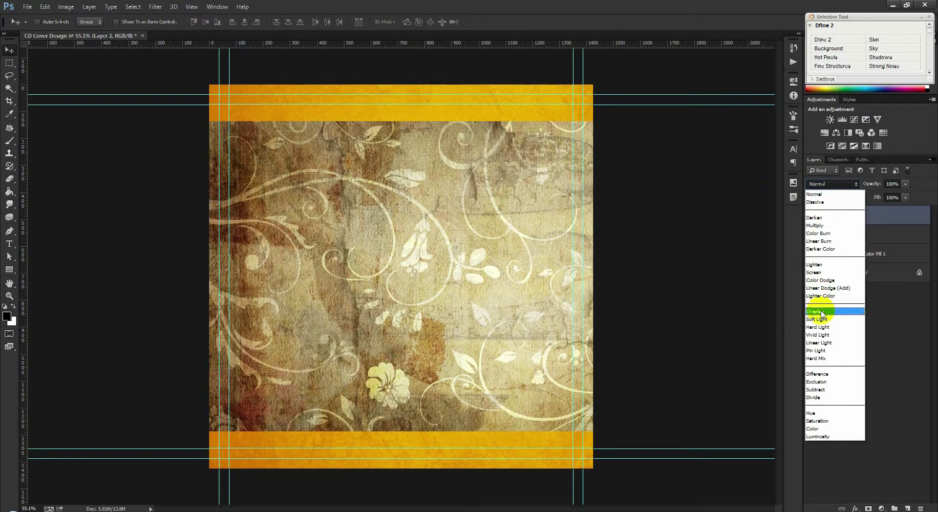
left_click(819, 318)
mouse_move(364, 198)
left_mouse_down()
mouse_move(393, 200)
mouse_move(347, 173)
mouse_move(372, 159)
mouse_move(369, 140)
left_mouse_up()
key("ctrl+t")
left_click_drag(738, 396, 738, 458)
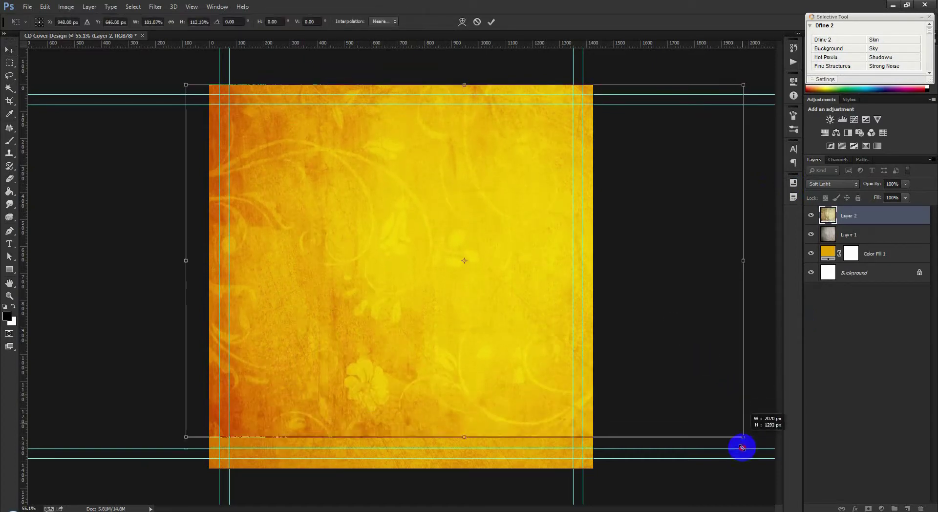
left_click_drag(587, 304, 478, 306)
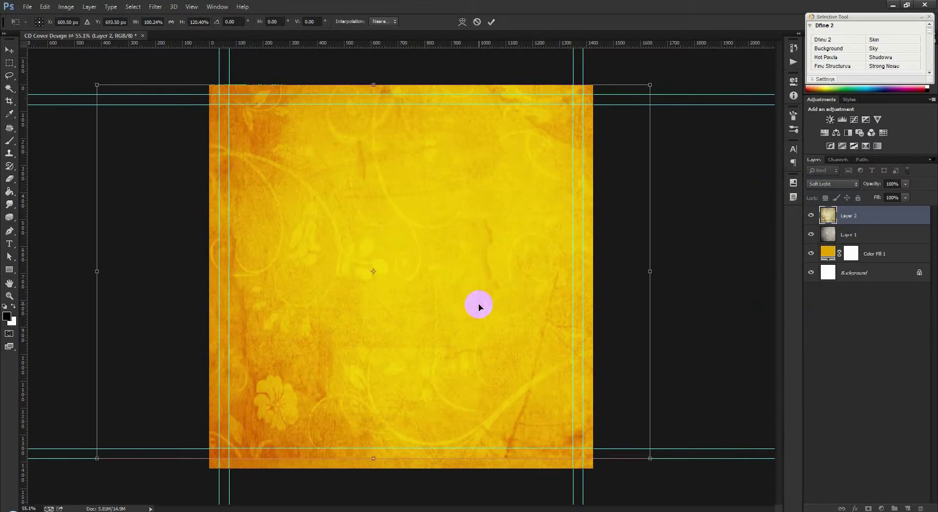
key("Return")
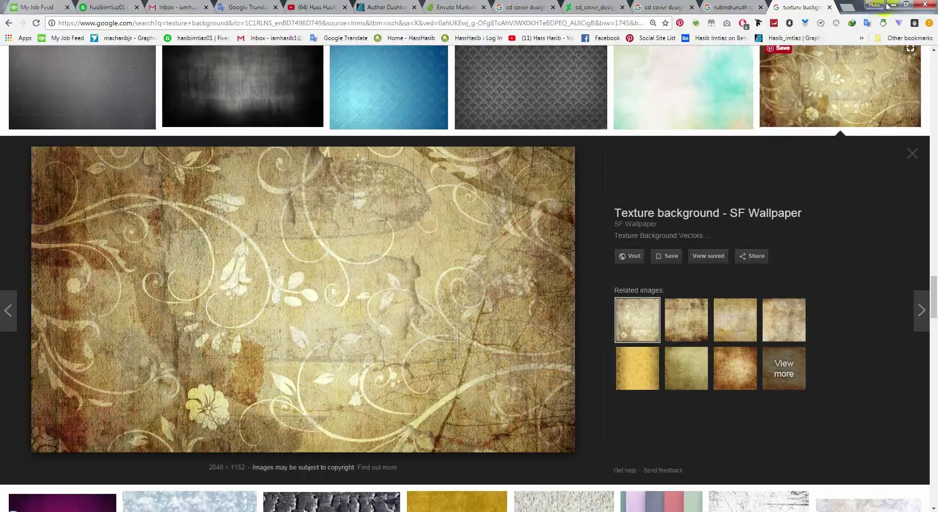
- Recolour Color Fill 1 to a warmer orange-gold around #df9c3c
left_click(892, 5)
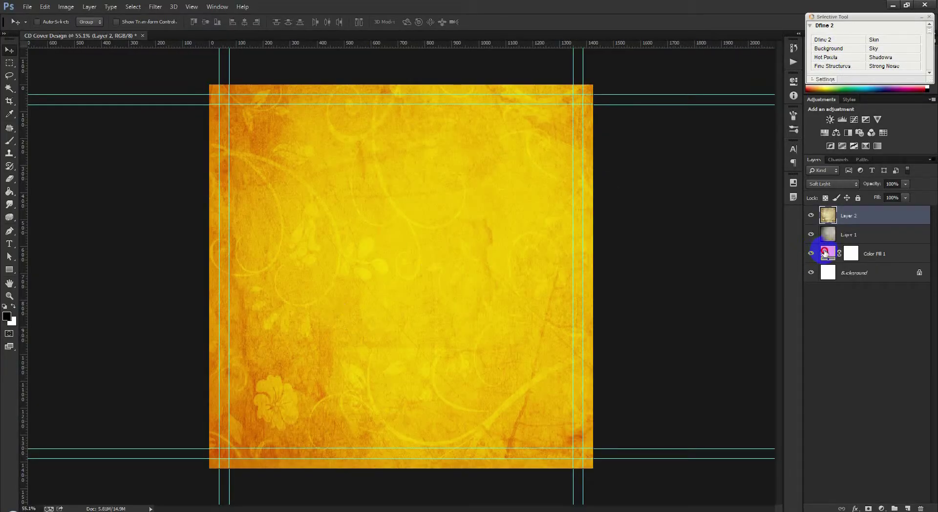
left_click(825, 252)
double_click(828, 254)
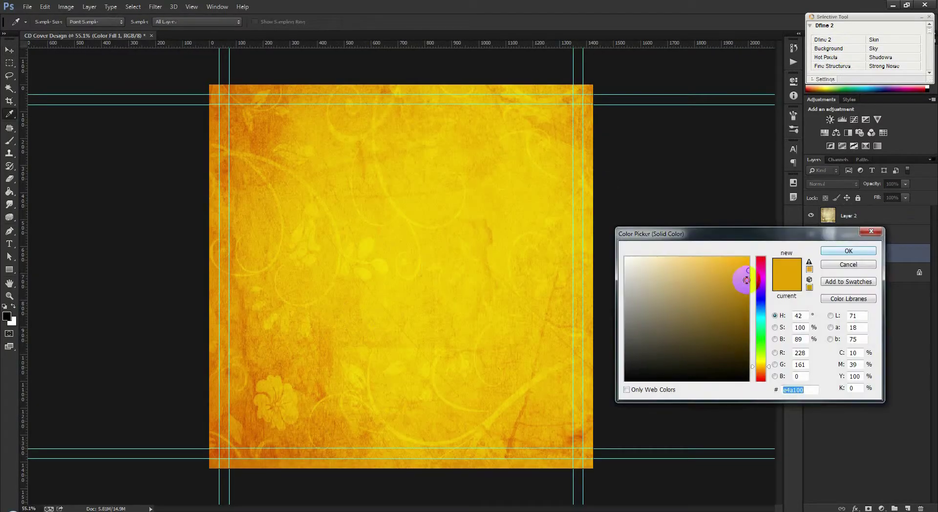
left_click_drag(741, 278, 751, 297)
left_click(753, 302)
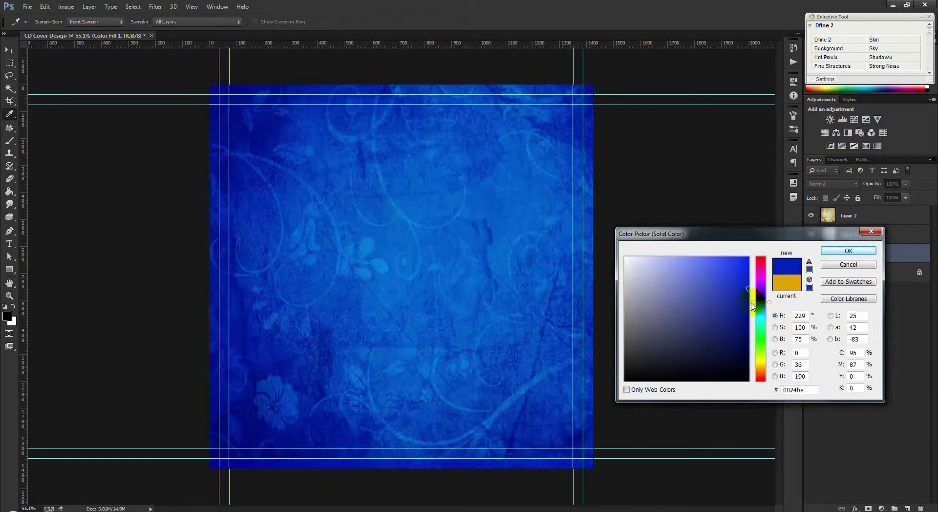
mouse_move(735, 308)
left_mouse_down()
mouse_move(683, 309)
mouse_move(718, 274)
mouse_move(737, 283)
left_mouse_up()
left_click_drag(761, 323, 764, 372)
left_click_drag(737, 270, 730, 275)
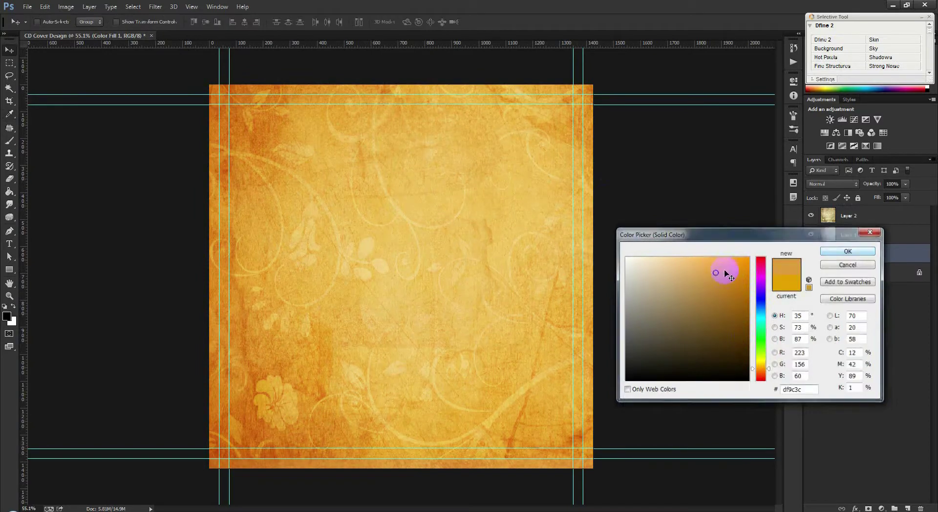
key("Return")
key("v")
left_click(72, 491)
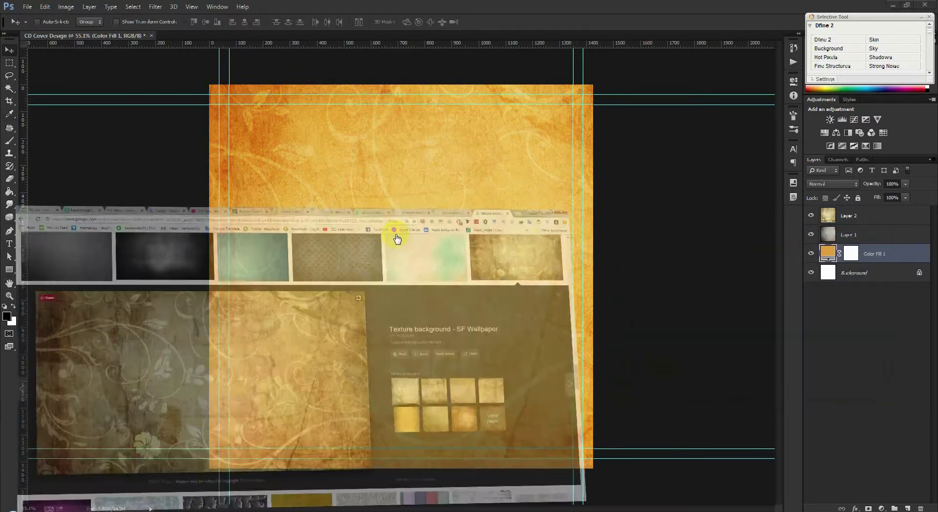
- Switch to the Rabindranath Tagore image results and scroll down through them
left_click(644, 5)
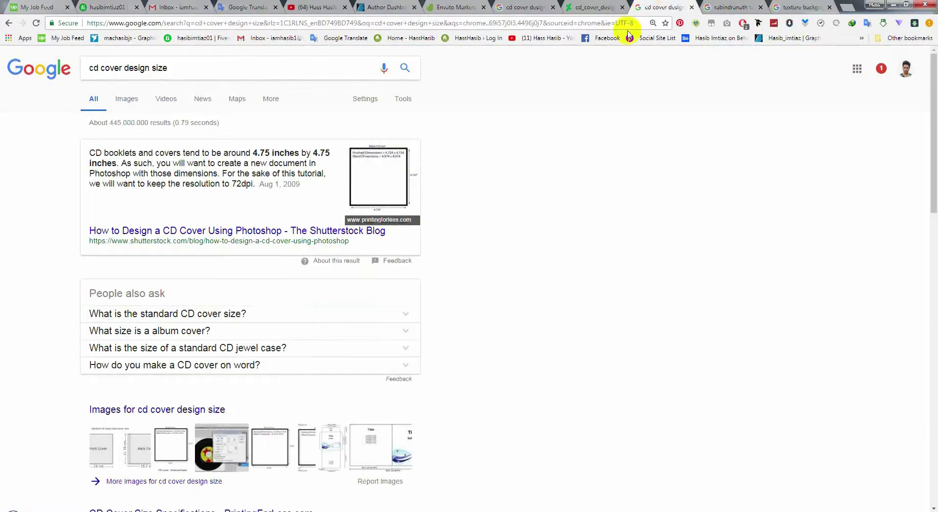
left_click(705, 5)
scroll(437, 313, "down", 1)
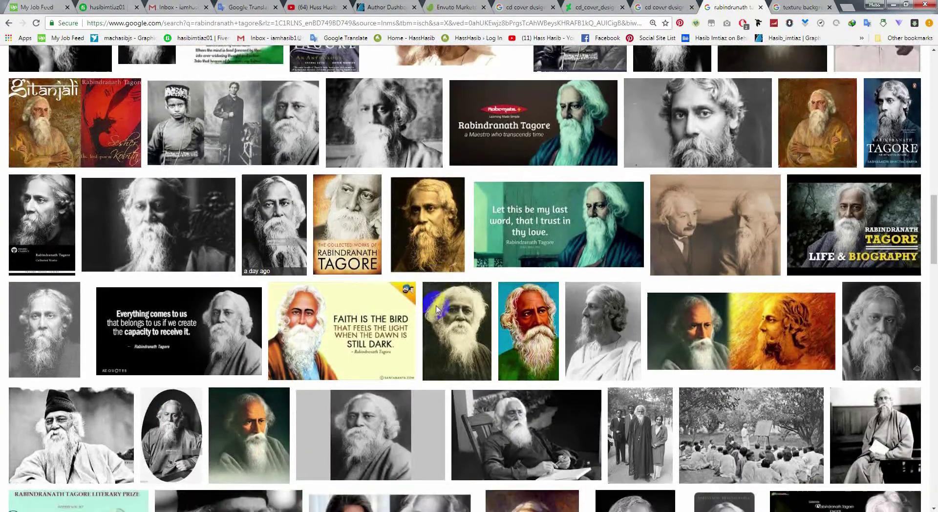
scroll(444, 306, "down", 2)
scroll(444, 306, "down", 5)
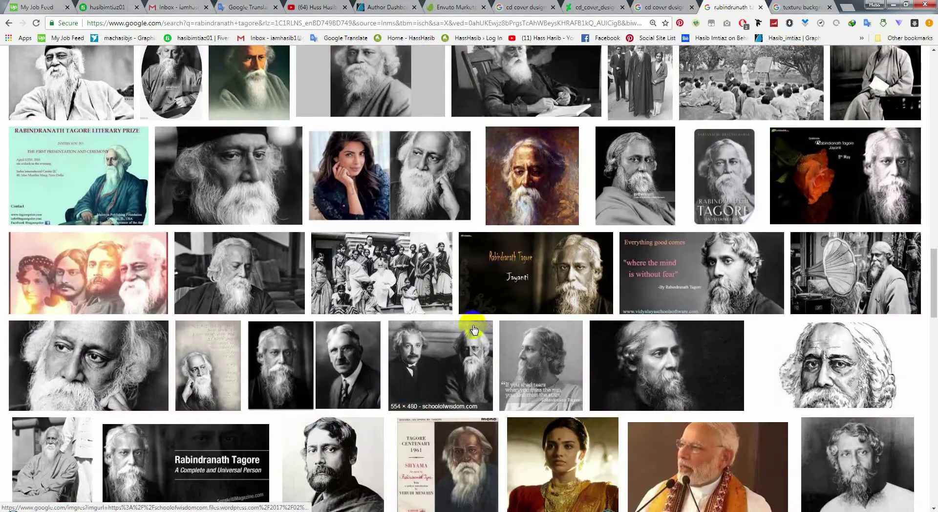
scroll(474, 330, "down", 2)
- Copy the ink-sketch Tagore portrait from An Illustrator's Blog and return to Photoshop
left_click(871, 263)
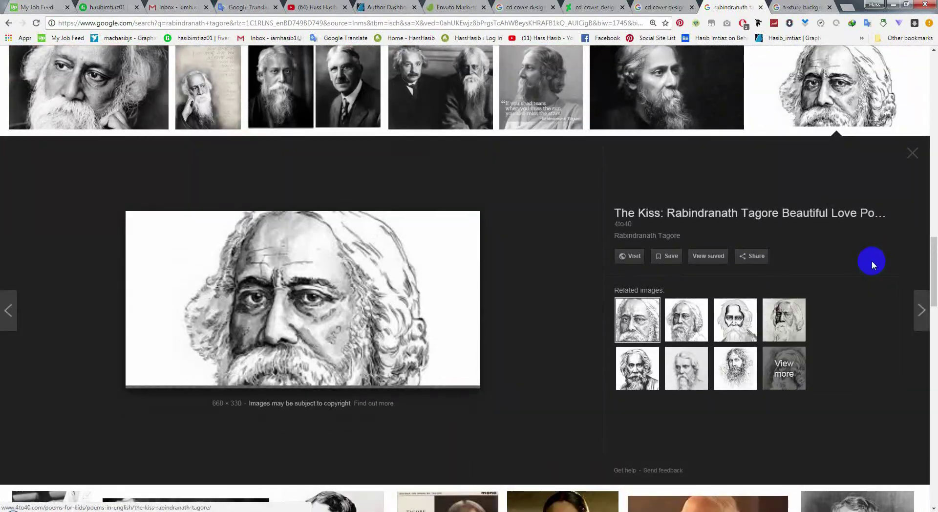
left_click(684, 319)
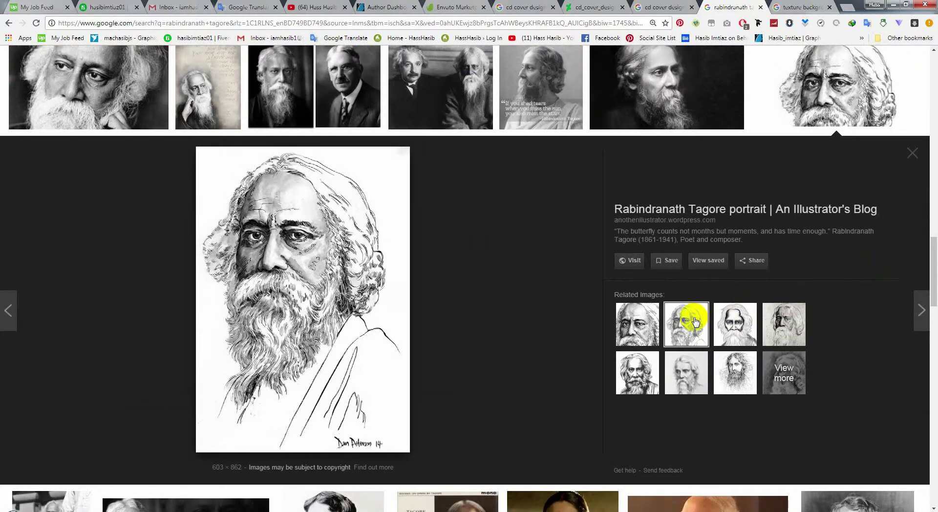
right_click(307, 242)
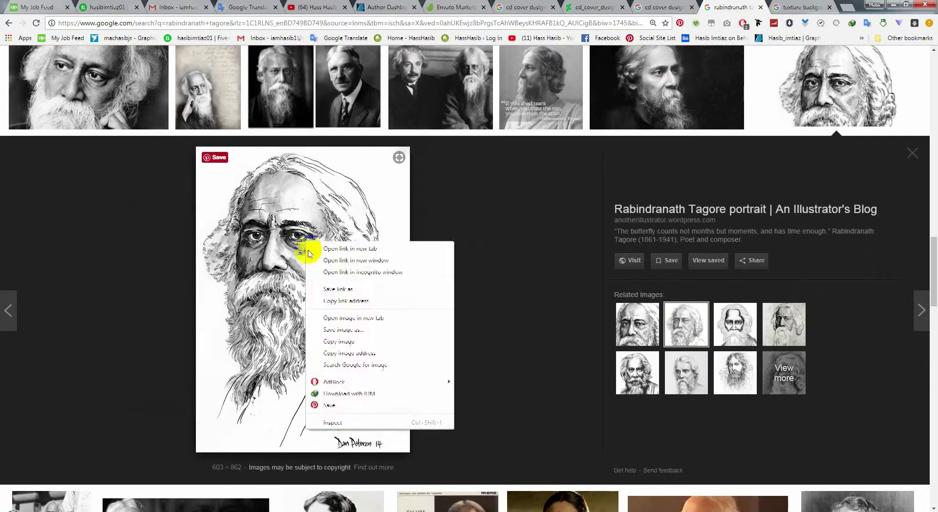
left_click(345, 346)
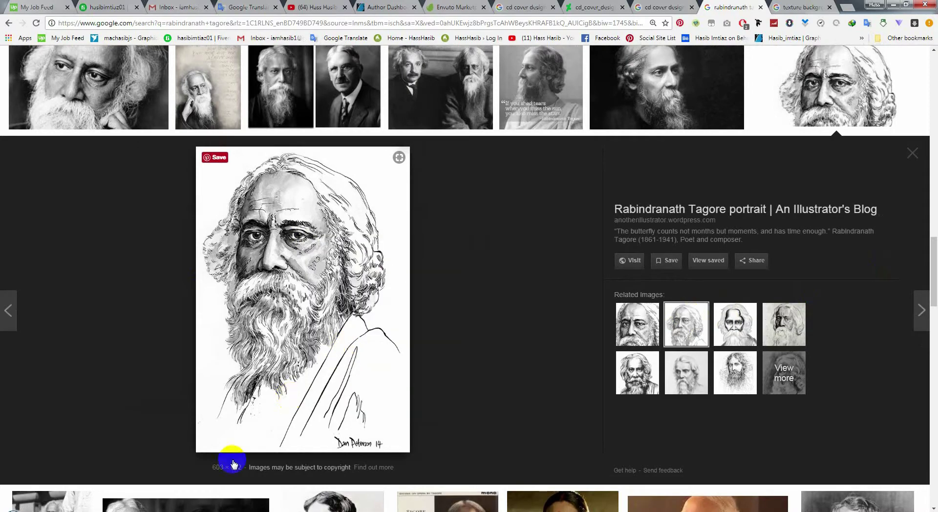
left_click(131, 506)
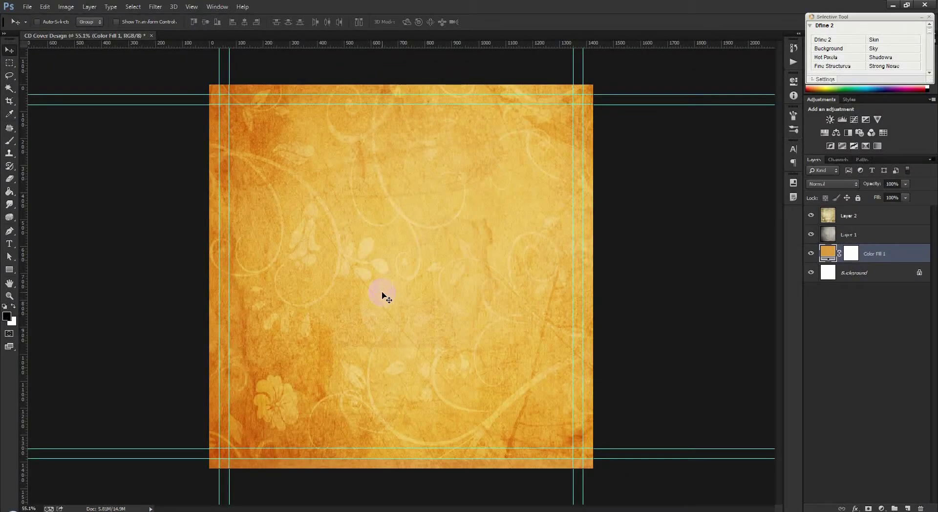
- Paste the sketch as the top layer in Multiply mode, nudged slightly down-right
key("ctrl+v")
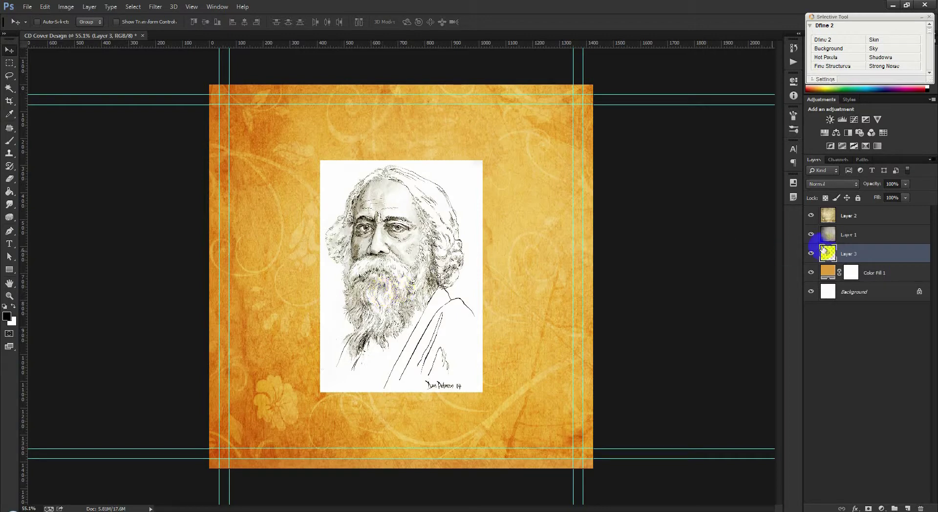
left_click_drag(831, 240, 838, 215)
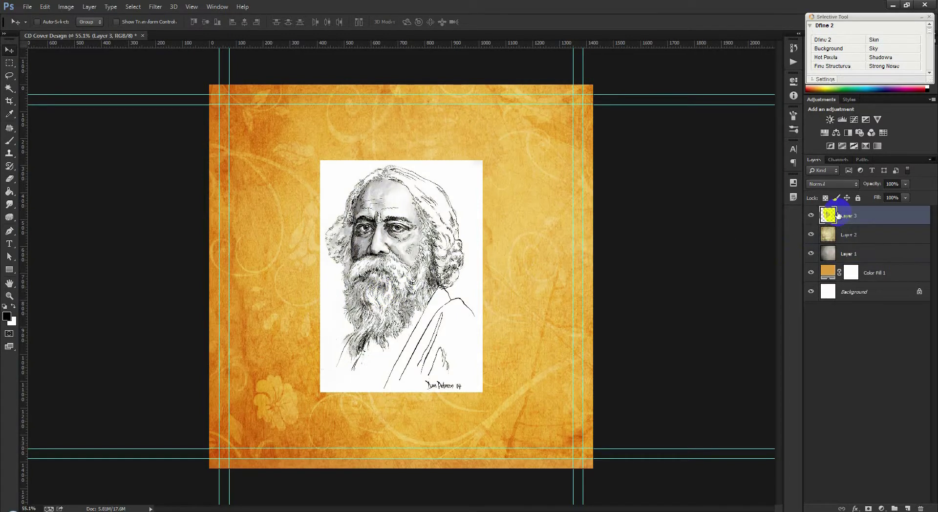
left_click(833, 184)
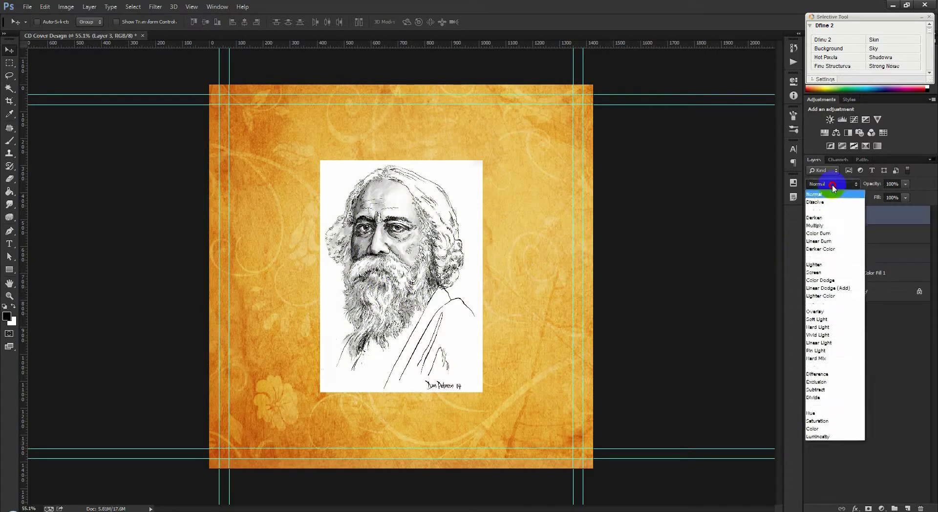
left_click(823, 226)
left_click_drag(438, 248, 441, 250)
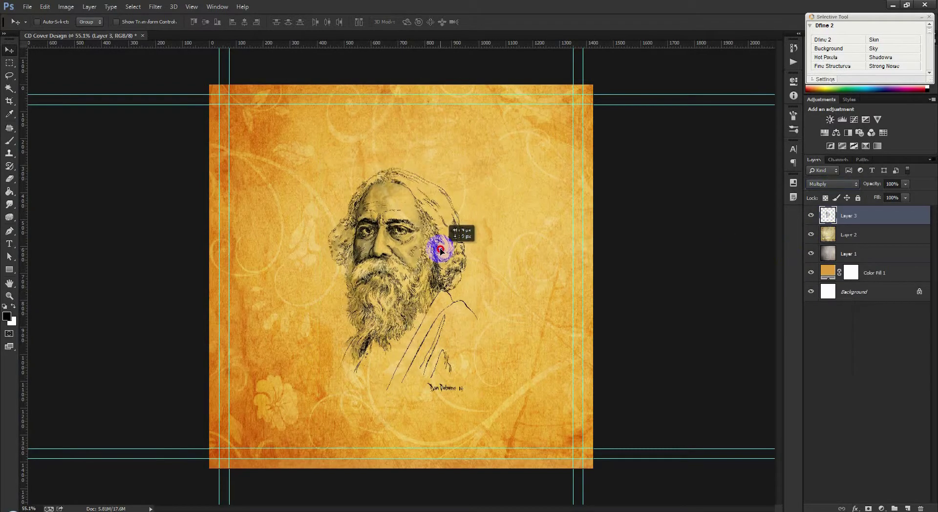
- Scale the portrait to about 148% to fill most of the cover and add a layer mask
key("ctrl+t")
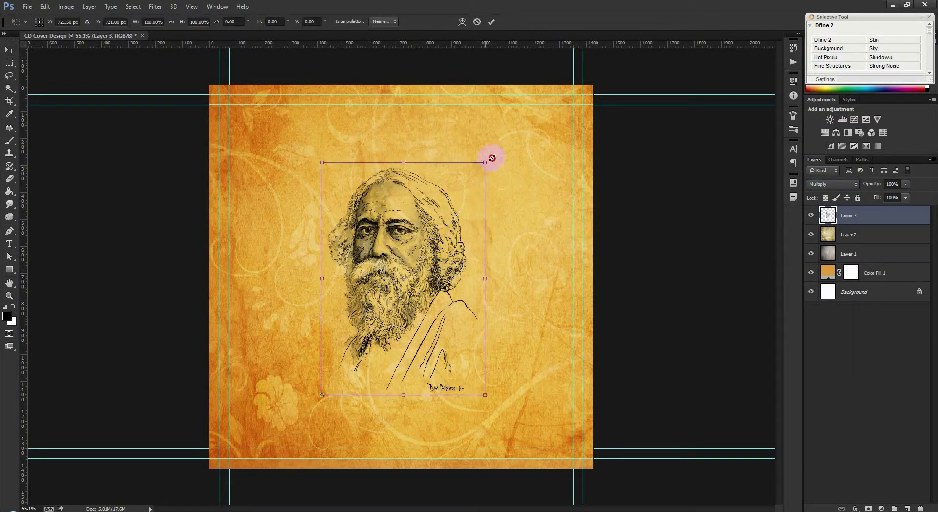
left_click_drag(491, 158, 566, 105)
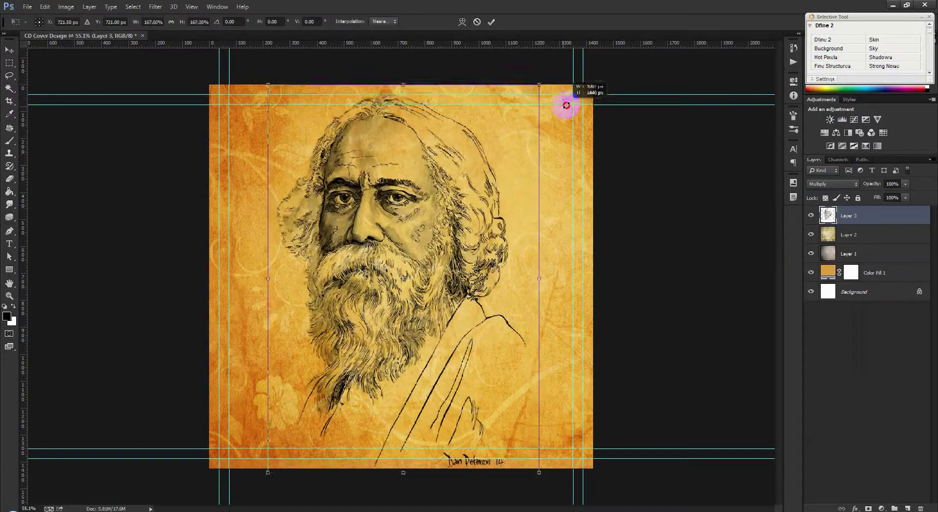
mouse_move(565, 105)
left_mouse_down()
mouse_move(573, 102)
mouse_move(525, 100)
left_mouse_up()
left_click_drag(470, 169, 486, 214)
left_click_drag(528, 448, 546, 437)
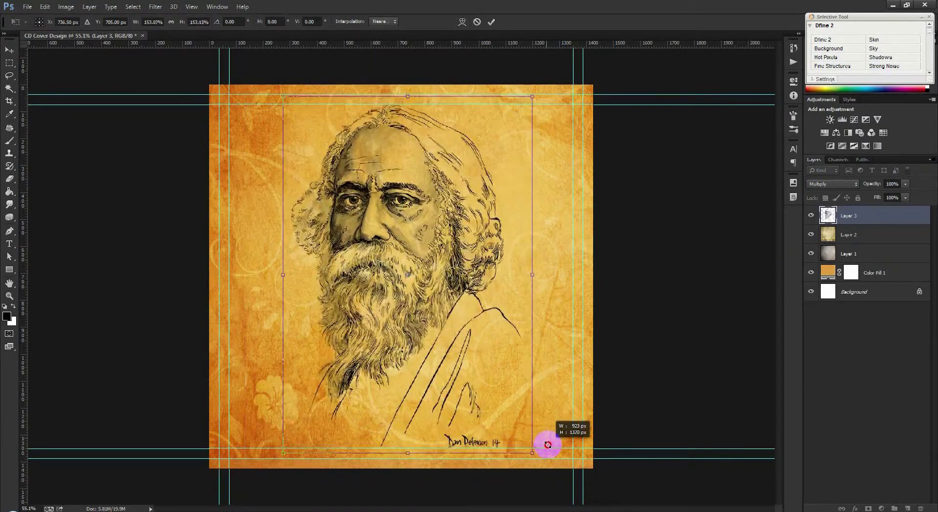
left_click_drag(547, 437, 548, 451)
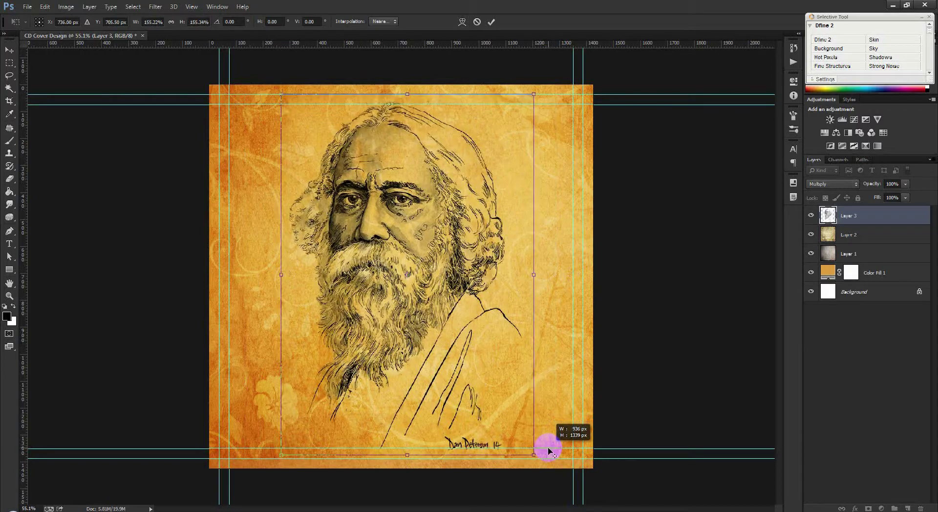
double_click(532, 424)
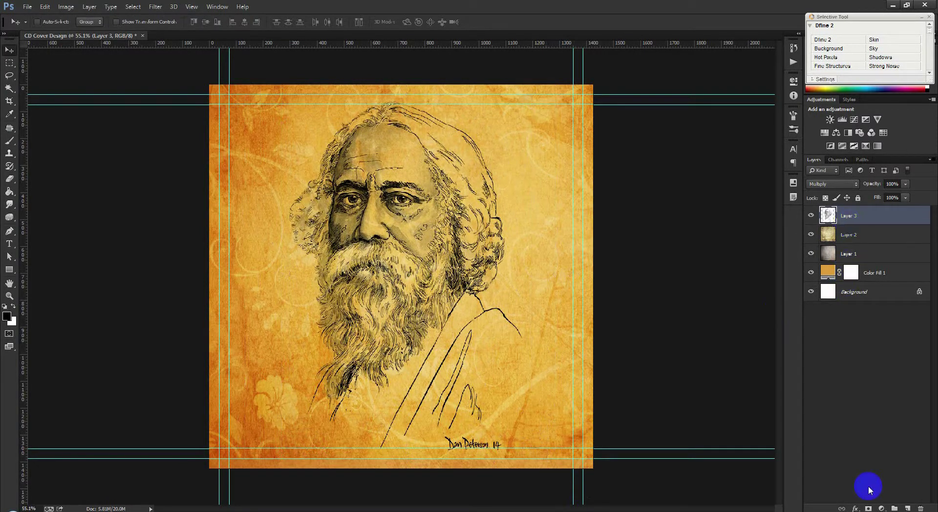
left_click(868, 508)
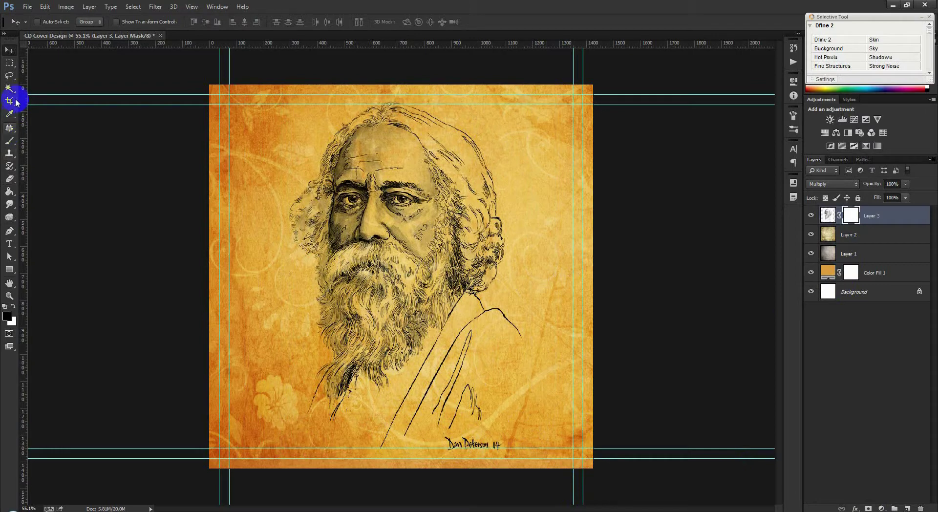
- Paint out the artist's signature on Layer 3's mask with a black brush preset
left_click(25, 145)
right_click(477, 392)
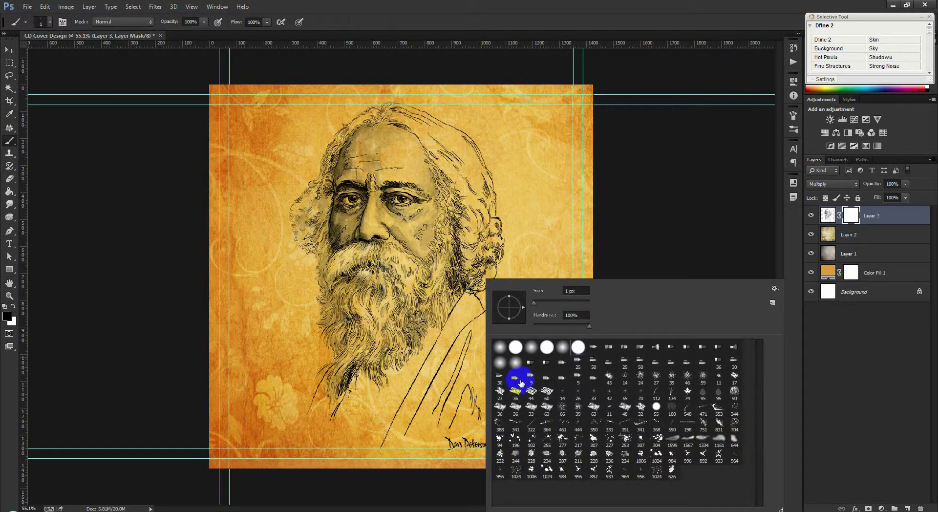
left_click(462, 445)
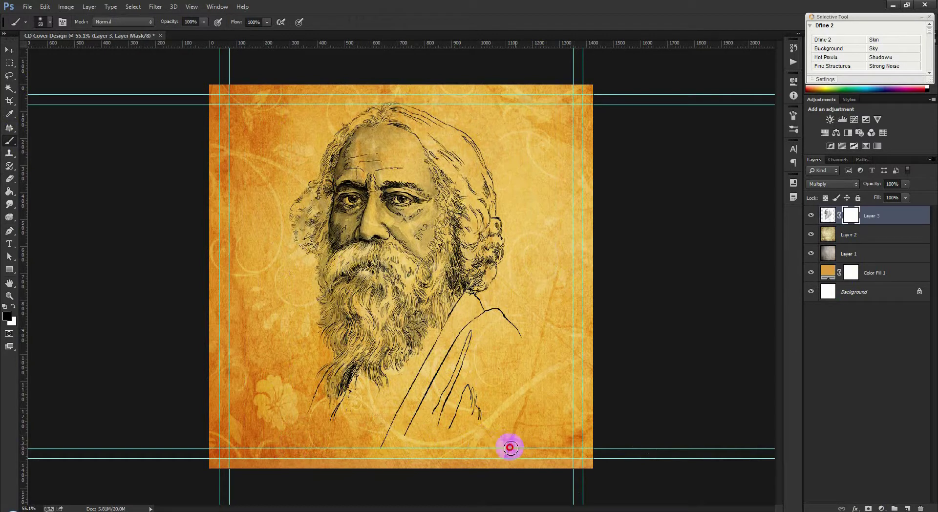
left_click(16, 57)
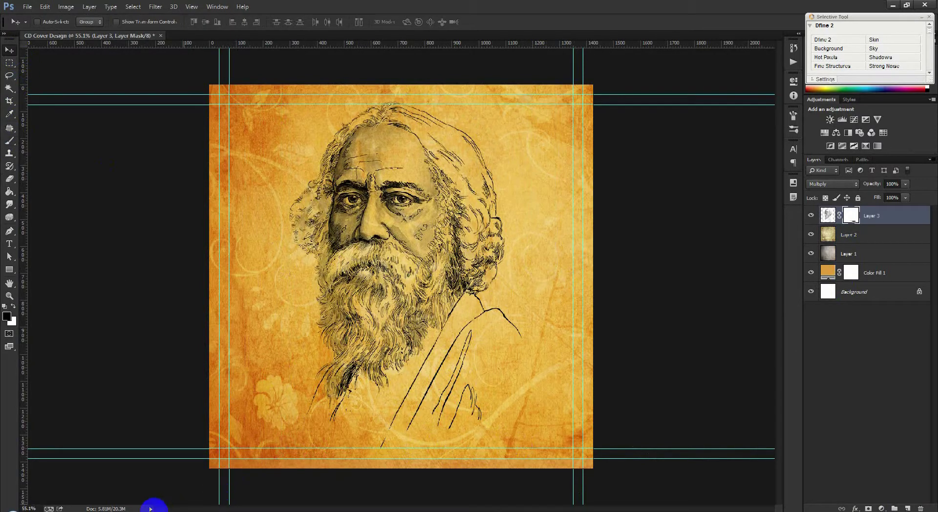
key("alt+Tab")
- Preview several related Tagore sketches, including the Kids Portal and The Kiss drawings
left_click(686, 371)
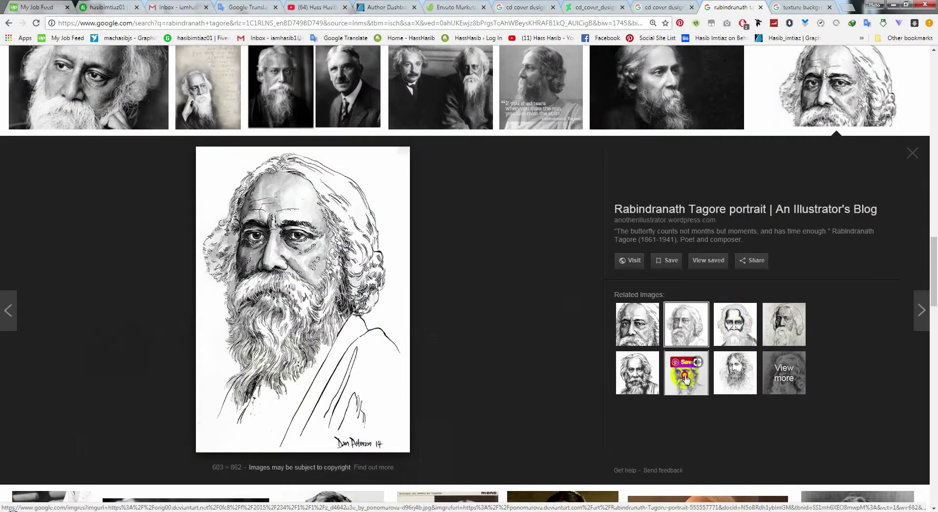
left_click(644, 382)
left_click(686, 369)
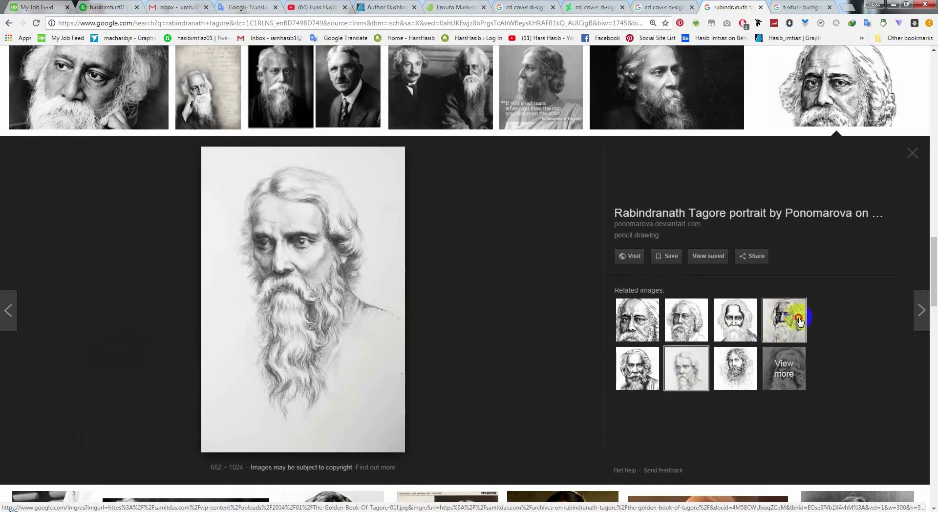
left_click(785, 318)
left_click(741, 363)
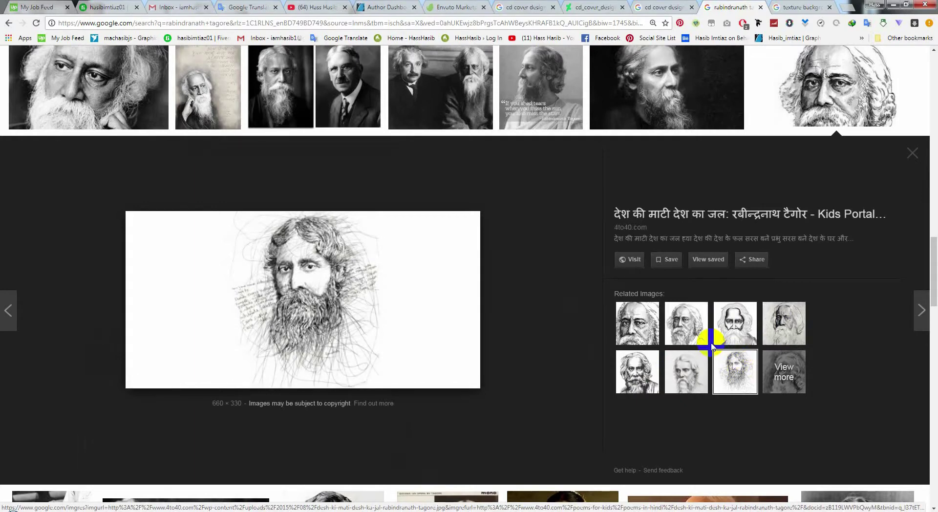
left_click(700, 326)
left_click(665, 326)
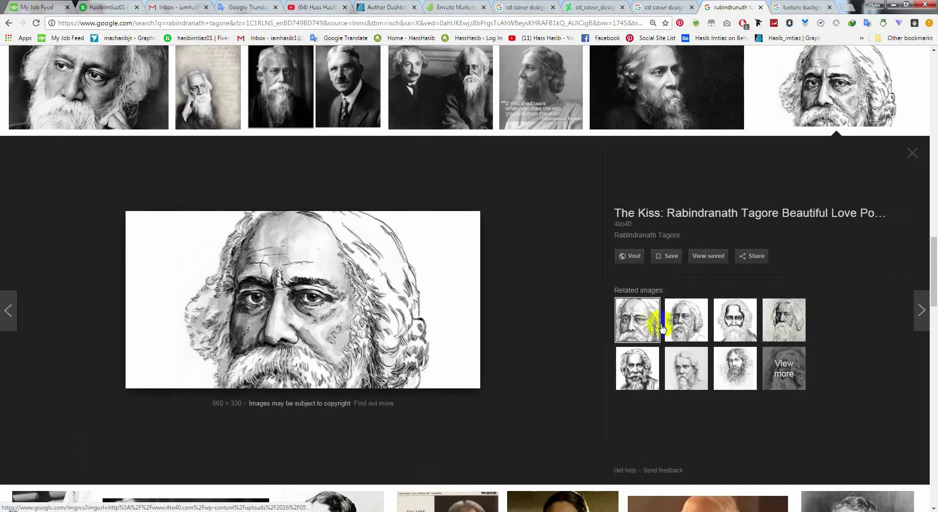
left_click(728, 323)
- Scroll further through the Tagore results and open a pencil sketch preview
scroll(726, 337, "down", 5)
scroll(725, 337, "down", 4)
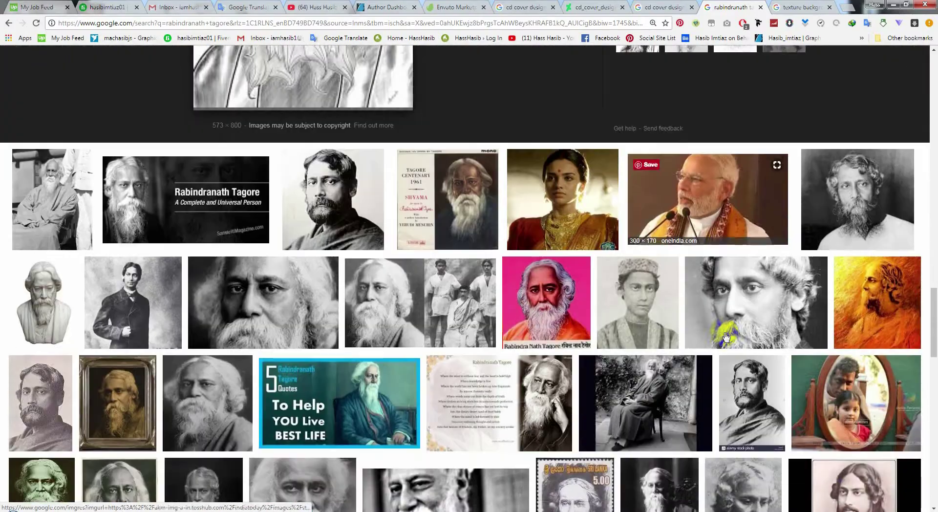
scroll(231, 246, "down", 4)
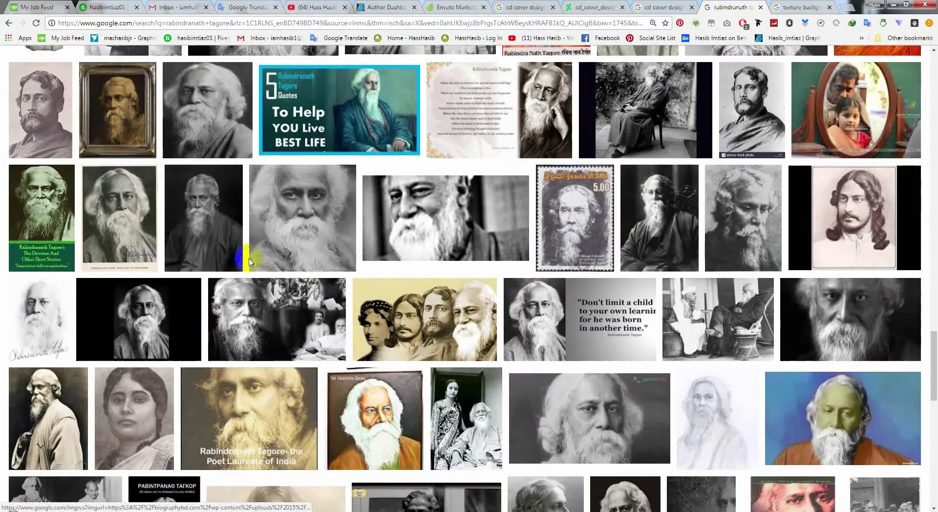
scroll(662, 195, "down", 4)
scroll(662, 194, "down", 2)
scroll(586, 245, "down", 4)
scroll(431, 348, "down", 6)
scroll(431, 348, "down", 3)
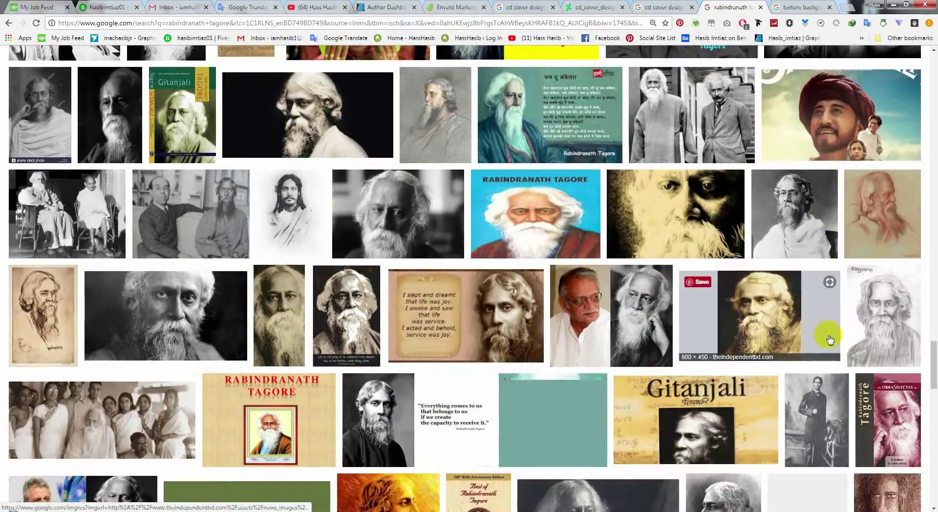
left_click(874, 322)
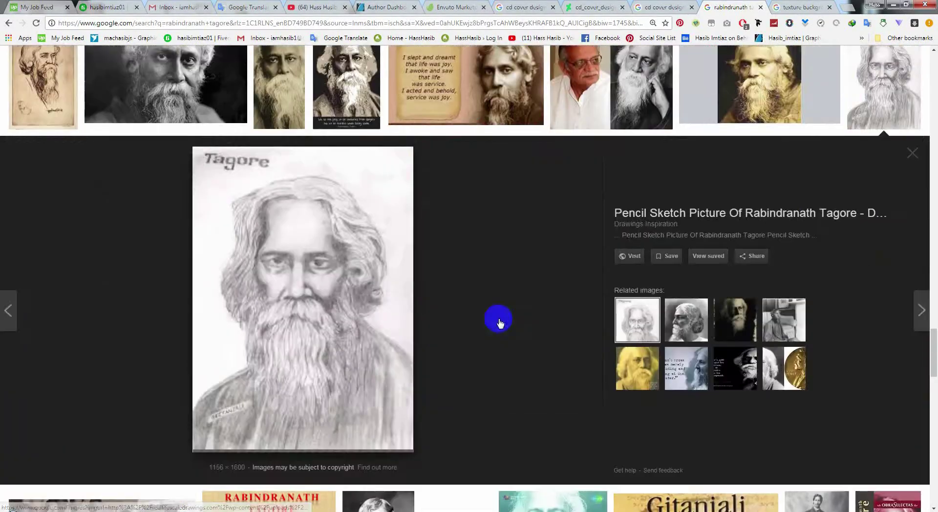
scroll(488, 320, "down", 5)
scroll(427, 346, "up", 3)
scroll(391, 337, "down", 3)
- Copy the stippled Tagore sketch clipart image, recopying it after an undone paste
left_click(806, 386)
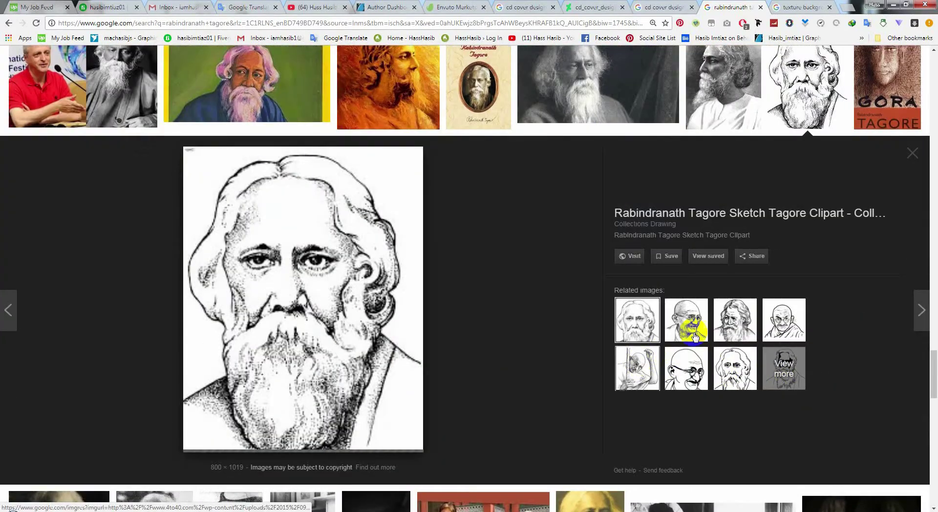
mouse_move(303, 299)
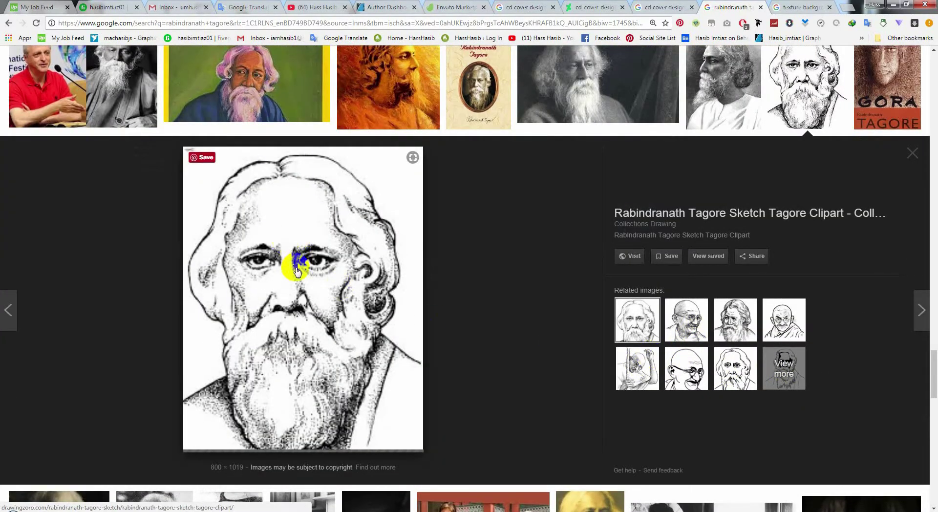
left_click(739, 374)
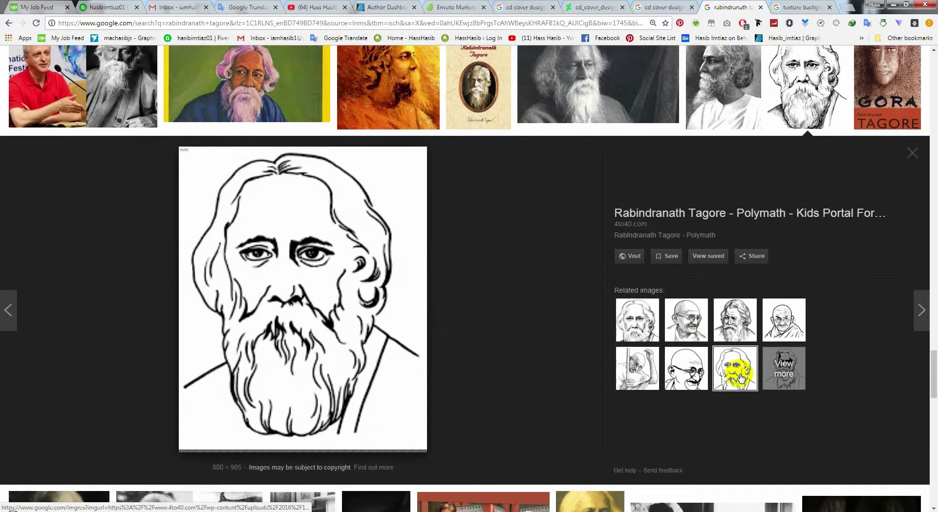
left_click(635, 320)
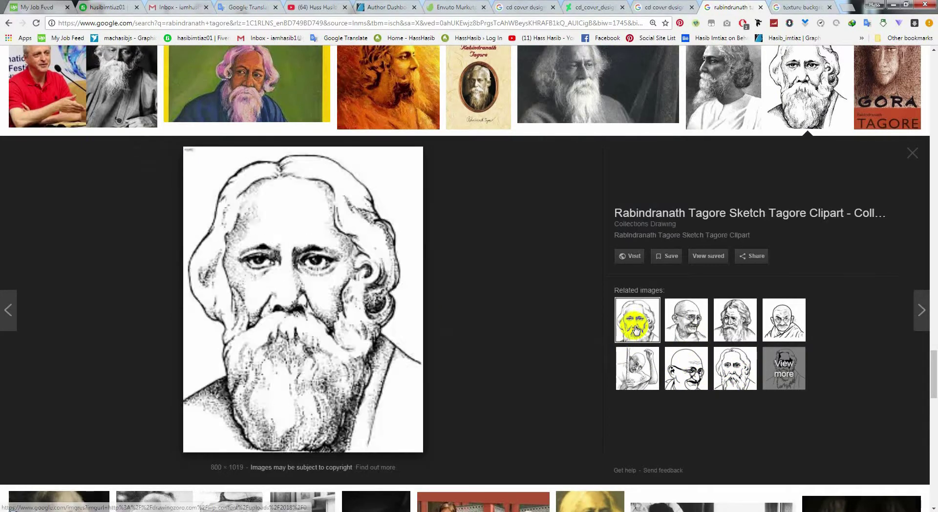
right_click(332, 289)
left_click(366, 388)
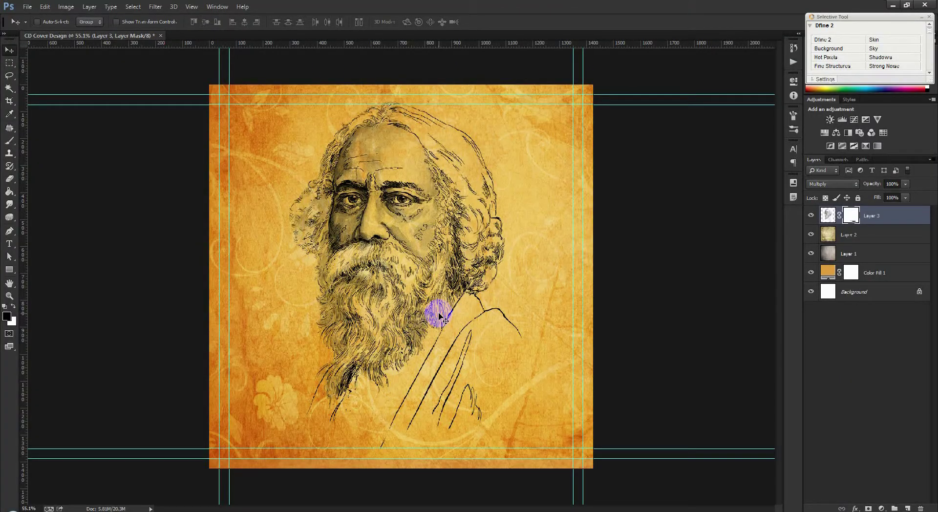
key("ctrl+v")
key("ctrl+z")
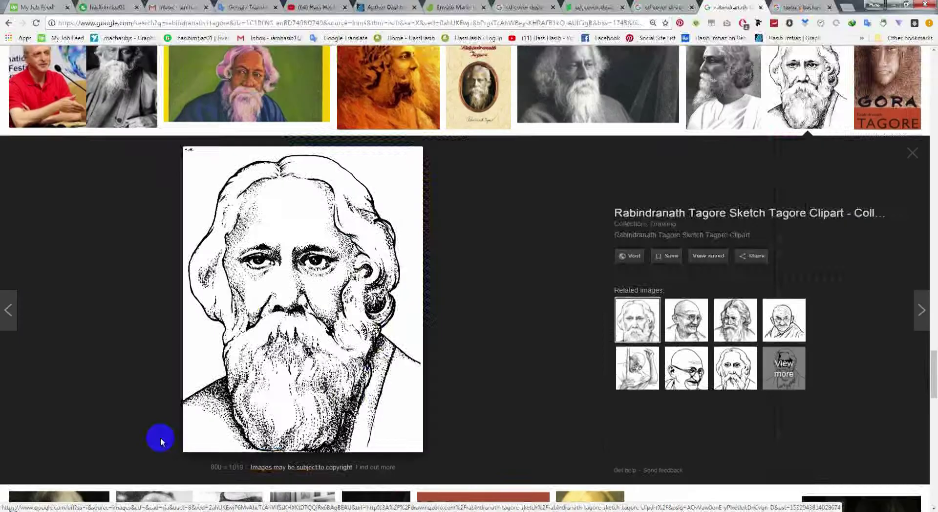
right_click(245, 309)
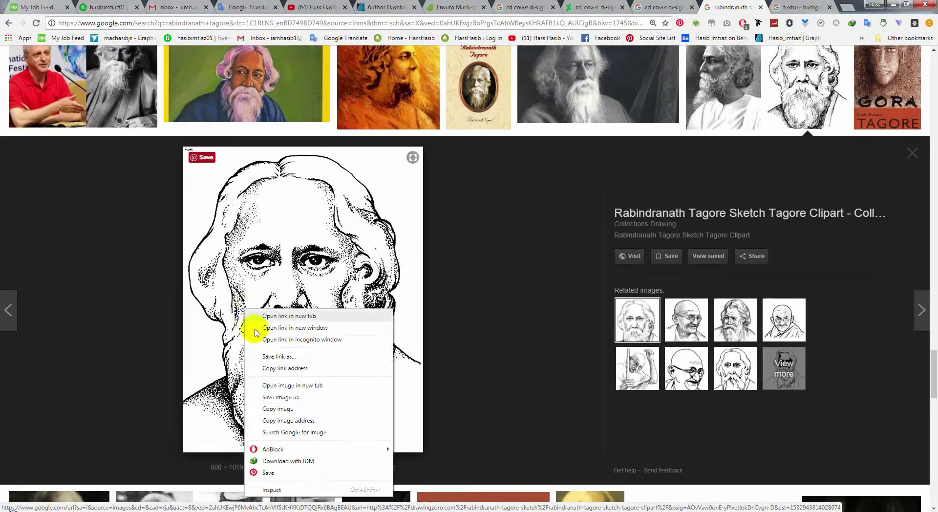
left_click(274, 409)
left_click(141, 501)
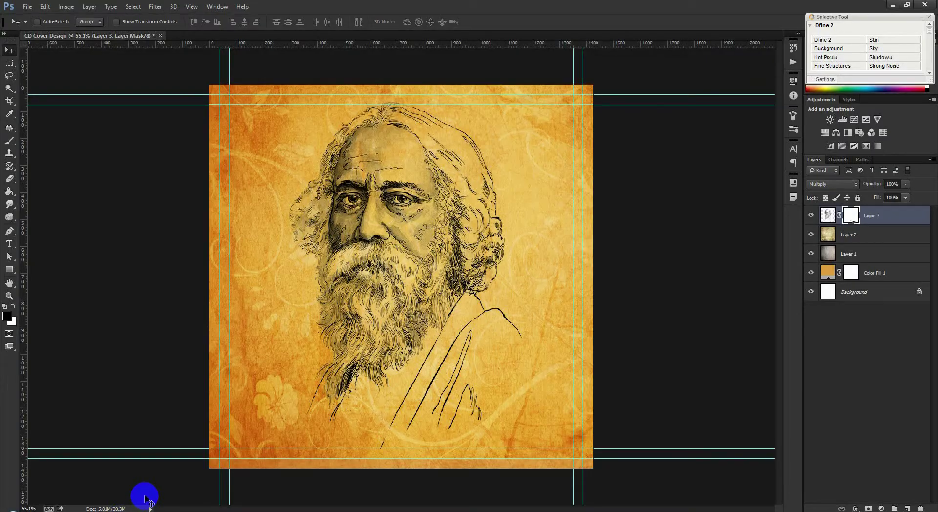
key("ctrl+v")
left_click(833, 184)
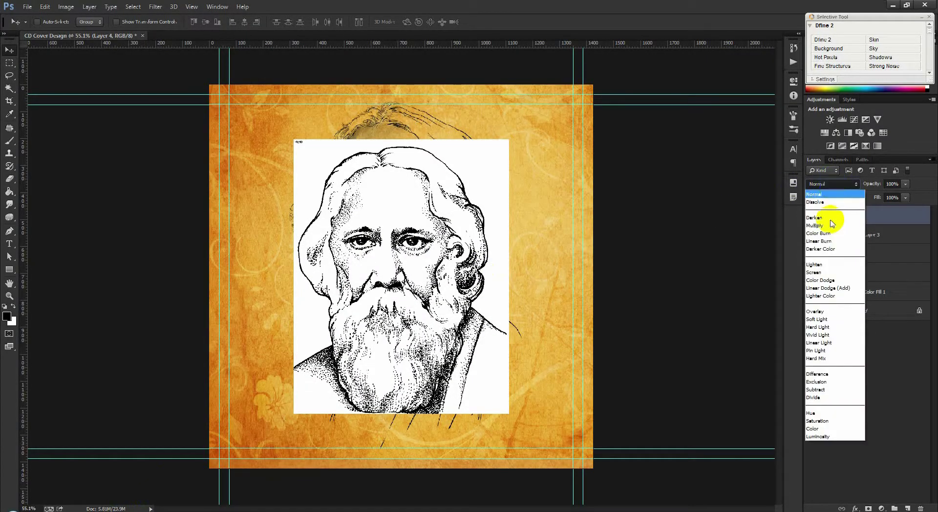
left_click(818, 226)
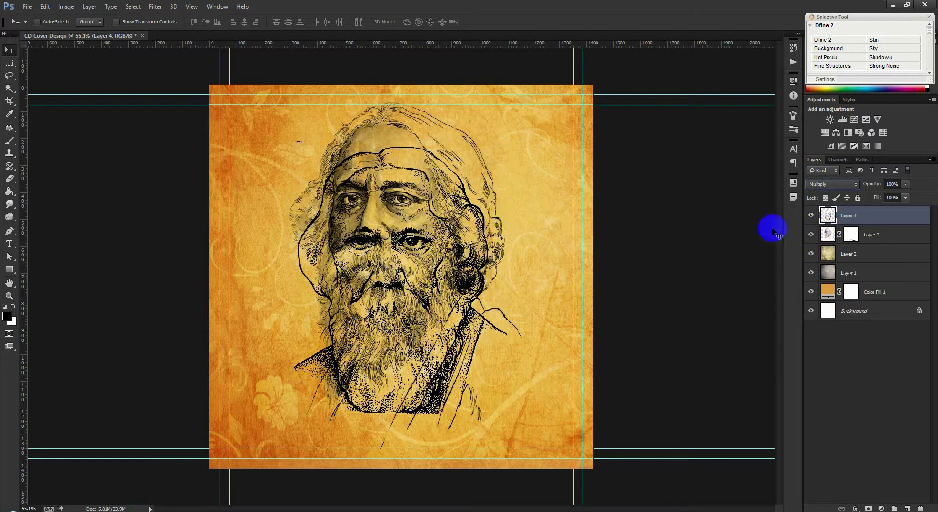
left_click_drag(453, 227, 578, 268)
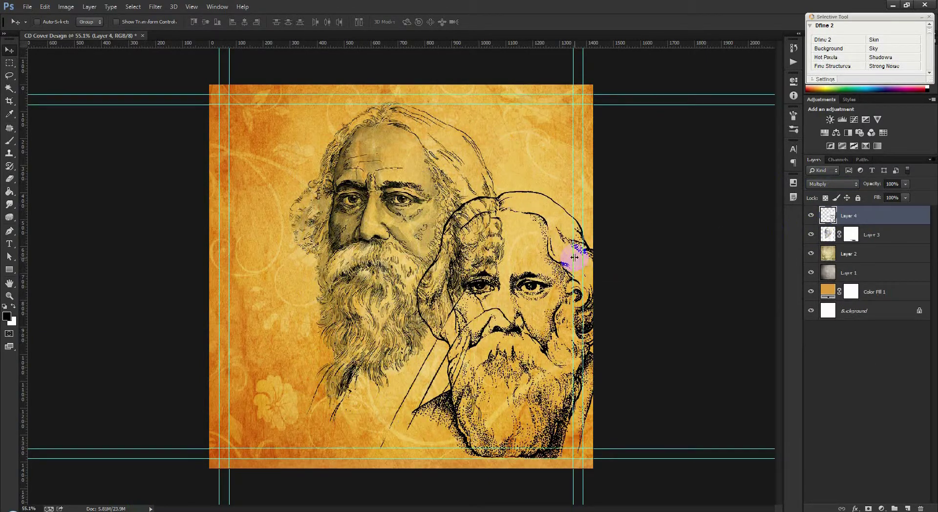
key("ctrl+t")
left_click_drag(620, 206, 572, 295)
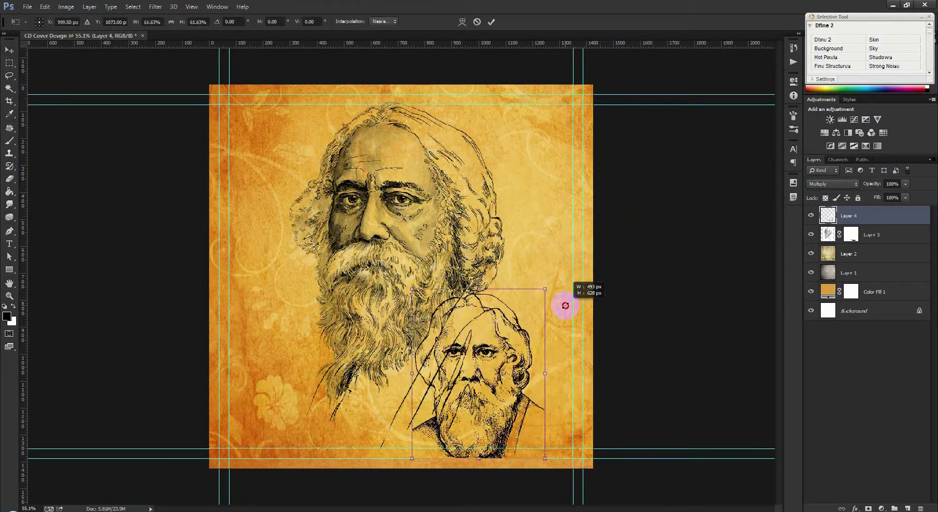
left_click_drag(470, 310, 484, 292)
left_click_drag(597, 300, 600, 309)
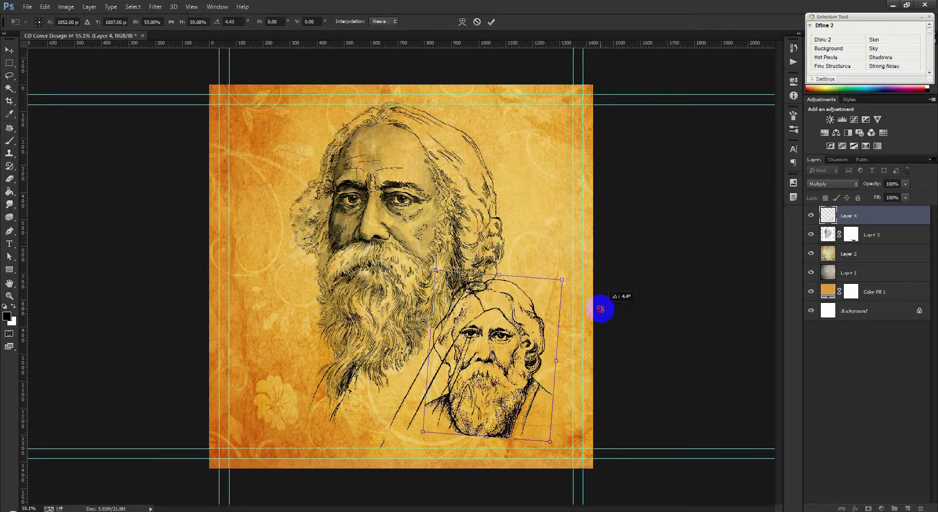
left_click_drag(522, 308, 518, 308)
key("Return")
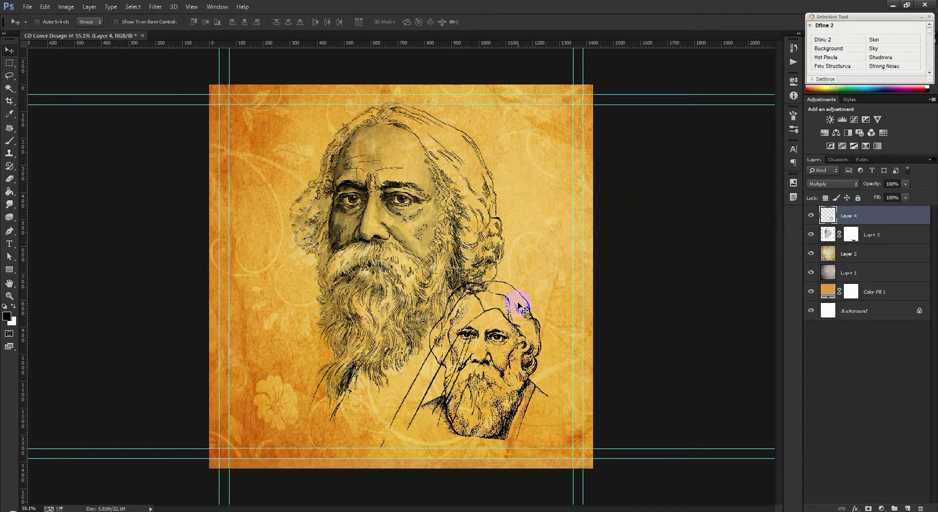
key("Delete")
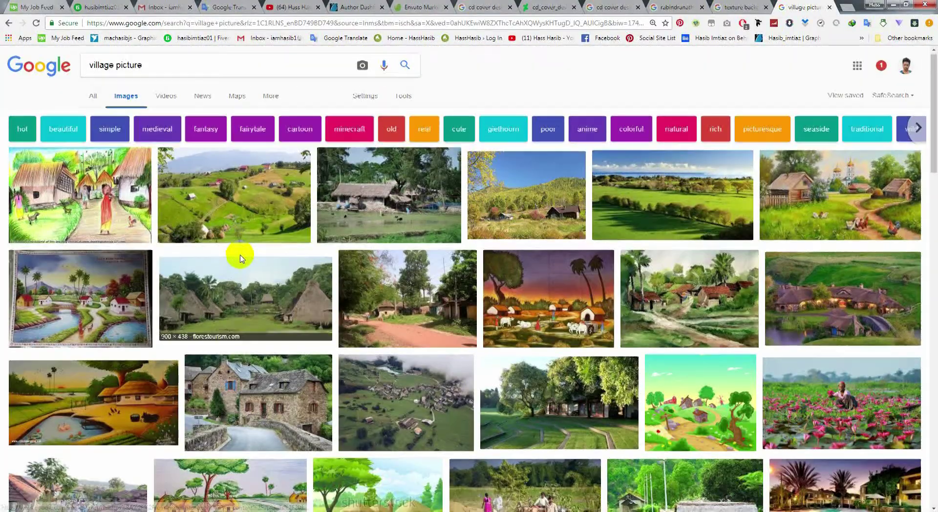
- Scroll through the village picture results and preview the painted stone-house village
scroll(240, 255, "down", 2)
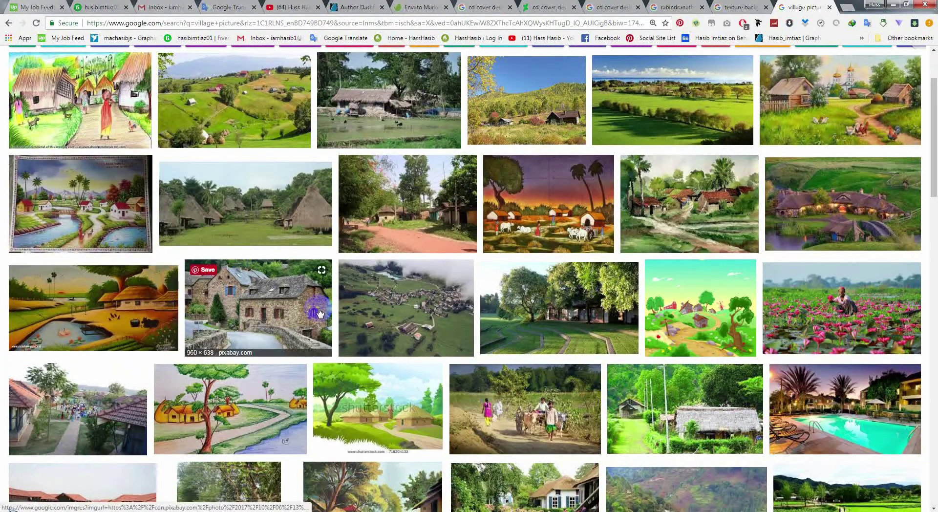
scroll(315, 301, "down", 4)
scroll(318, 307, "down", 2)
scroll(318, 311, "down", 2)
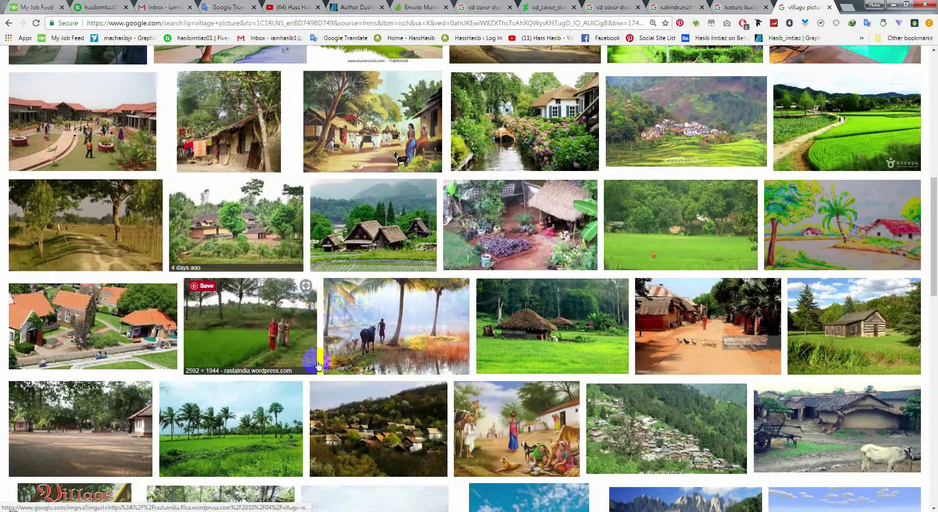
scroll(305, 366, "down", 3)
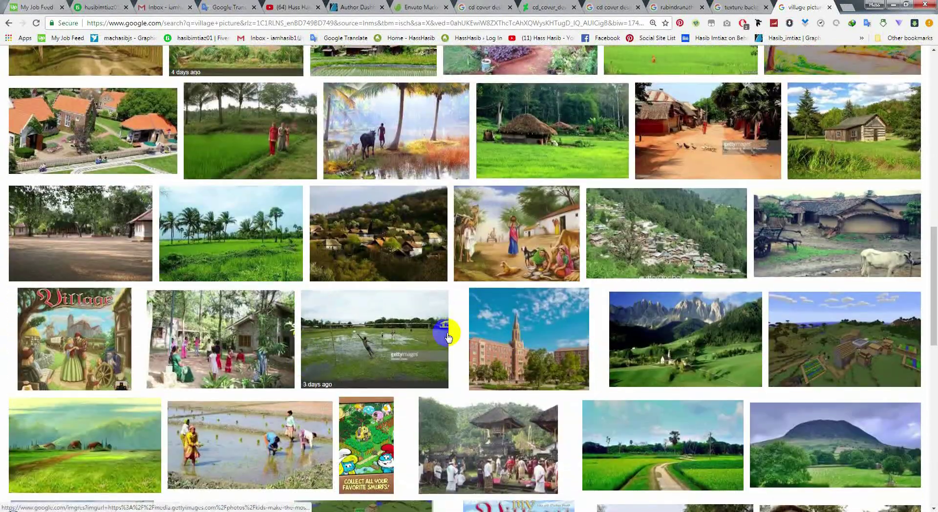
scroll(445, 336, "down", 4)
scroll(445, 336, "down", 2)
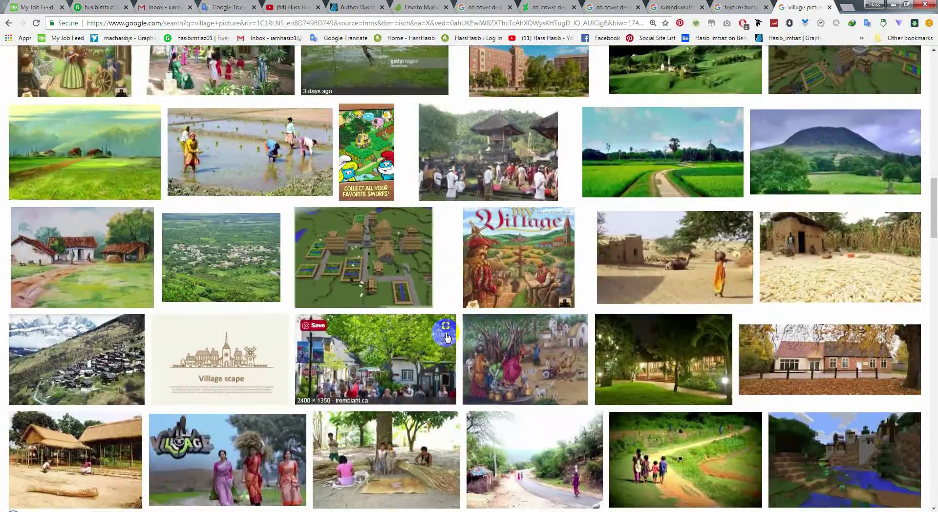
scroll(464, 334, "down", 3)
mouse_move(75, 460)
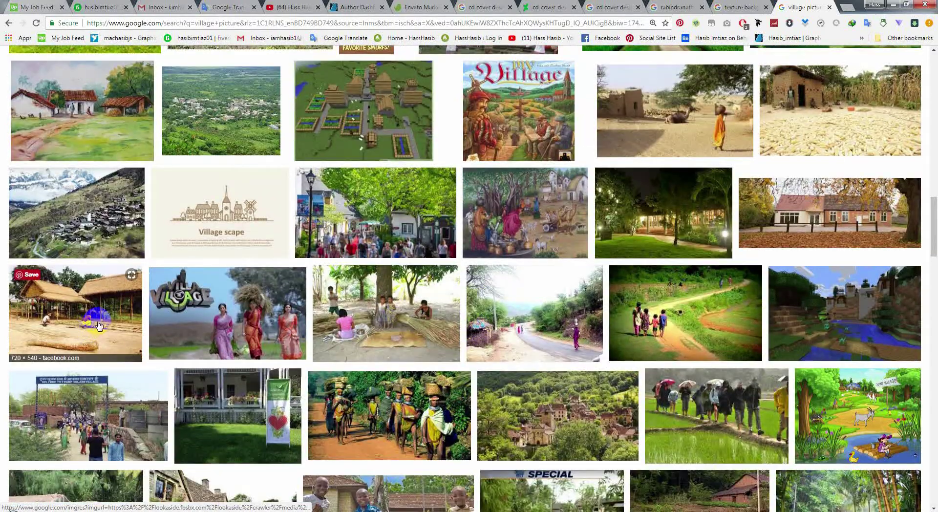
scroll(488, 337, "down", 5)
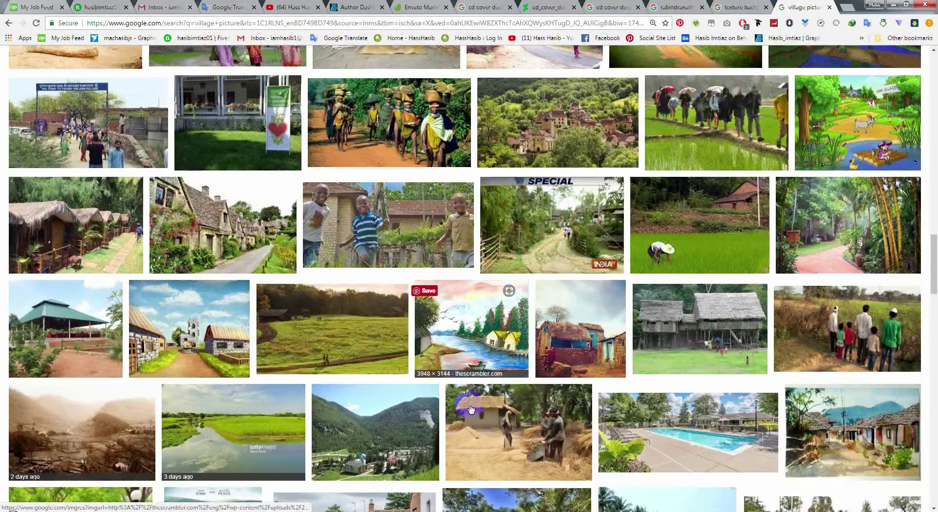
mouse_move(579, 329)
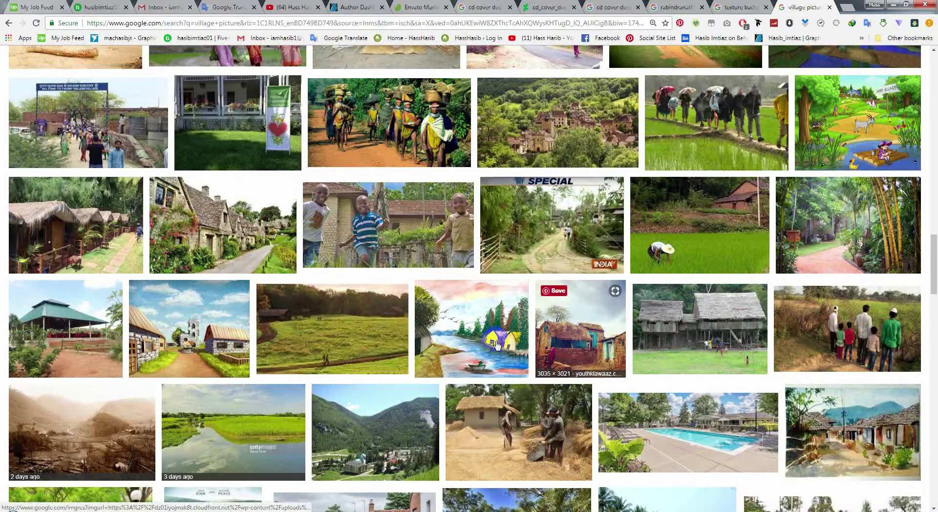
left_click(183, 345)
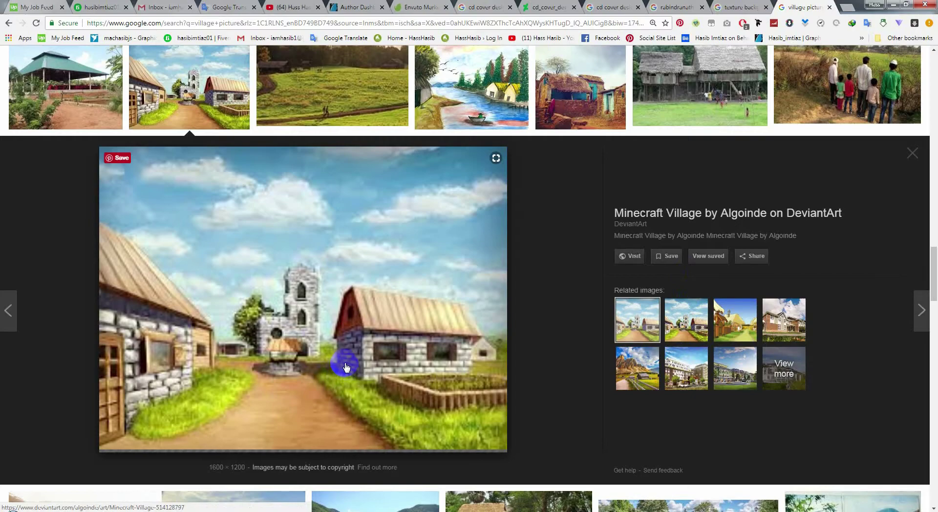
- Open the Bangladesh village photo with the wooden boat in the preview panel
scroll(345, 367, "down", 5)
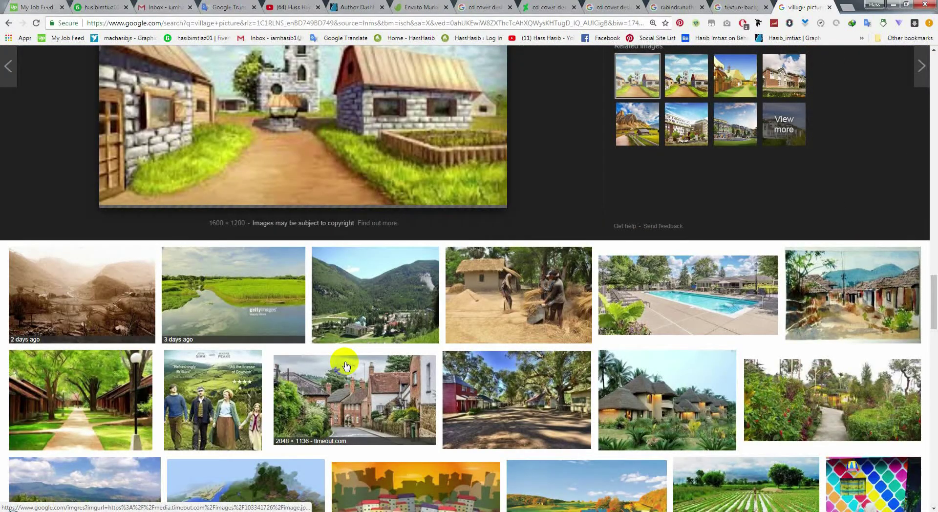
scroll(344, 366, "down", 1)
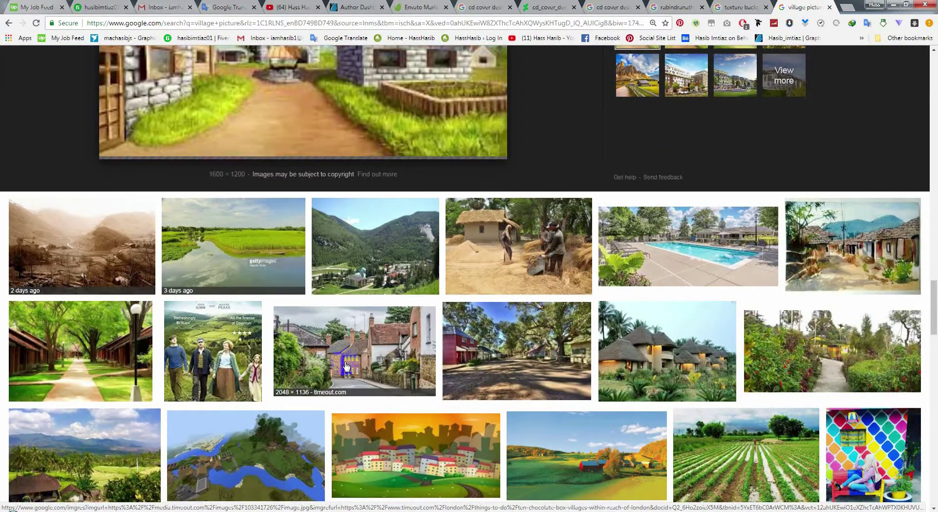
scroll(345, 366, "down", 2)
scroll(346, 366, "down", 4)
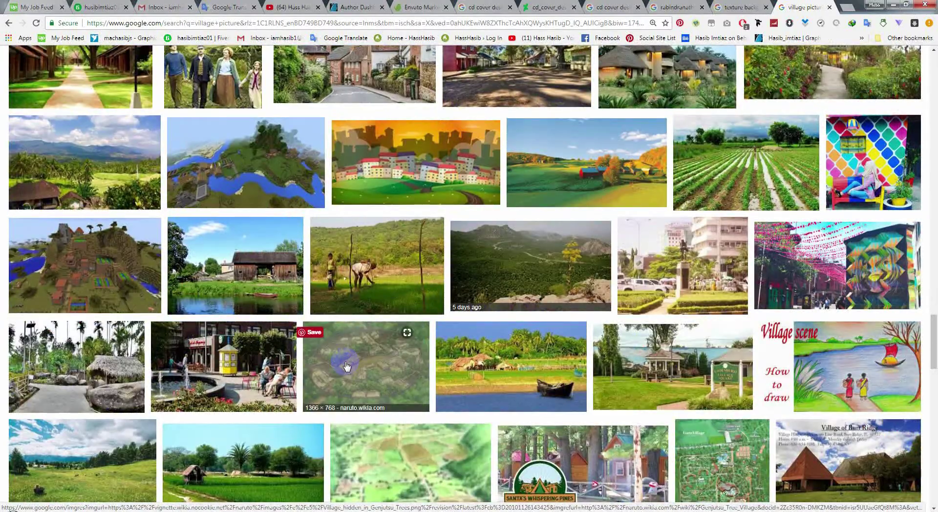
scroll(346, 366, "down", 4)
scroll(346, 365, "down", 5)
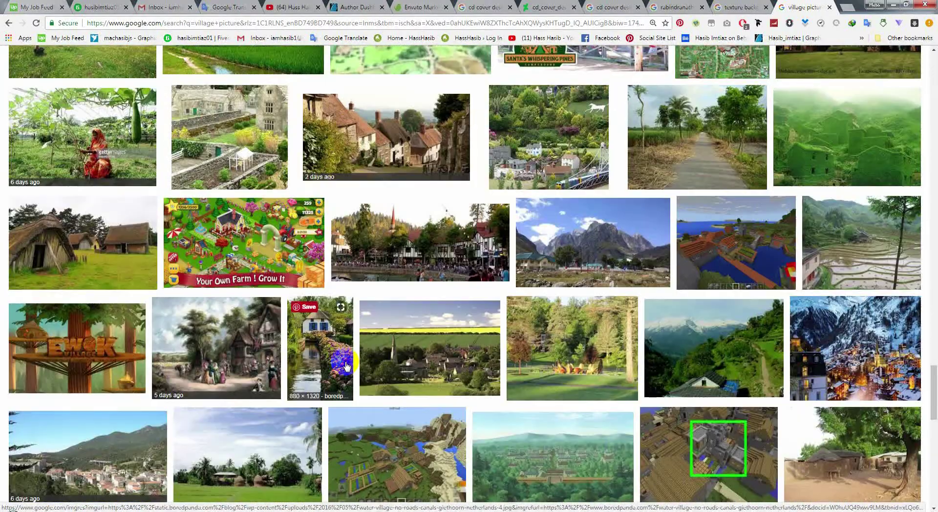
scroll(346, 366, "up", 4)
left_click(530, 210)
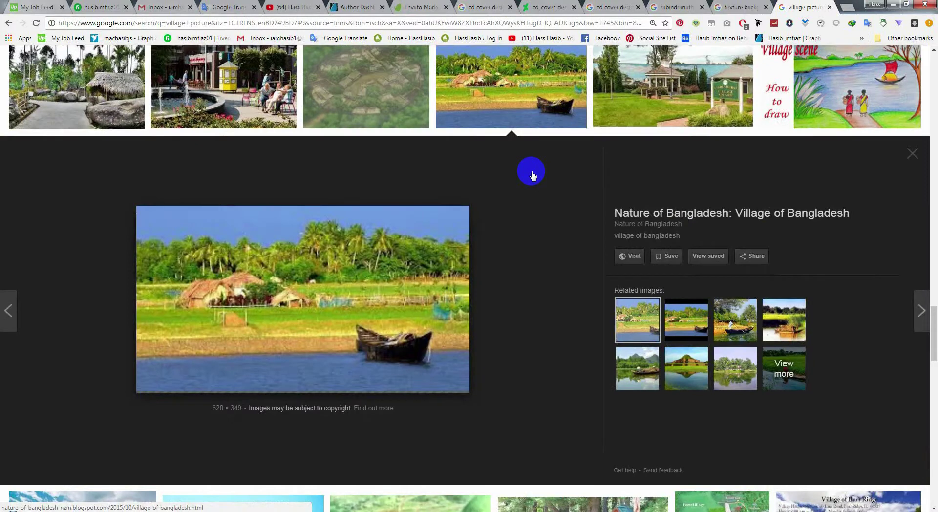
mouse_move(303, 299)
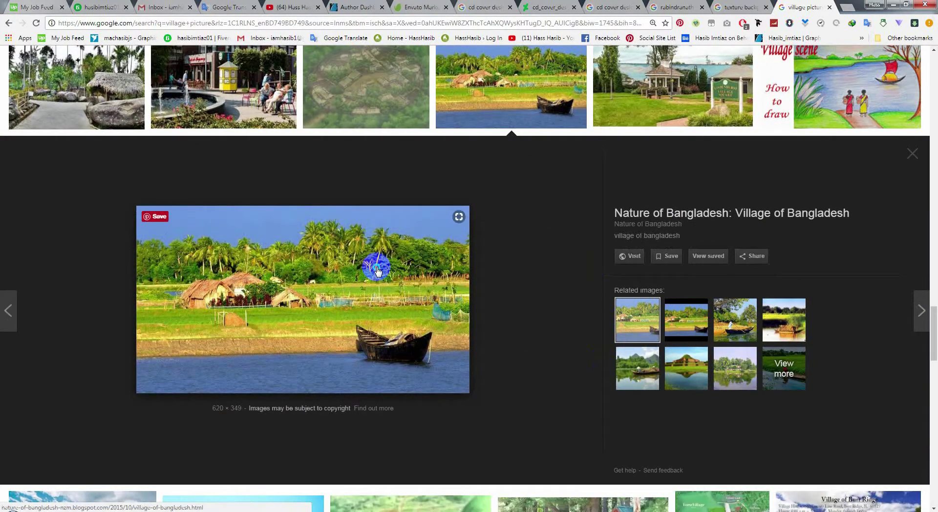
right_click(376, 268)
left_click(198, 462)
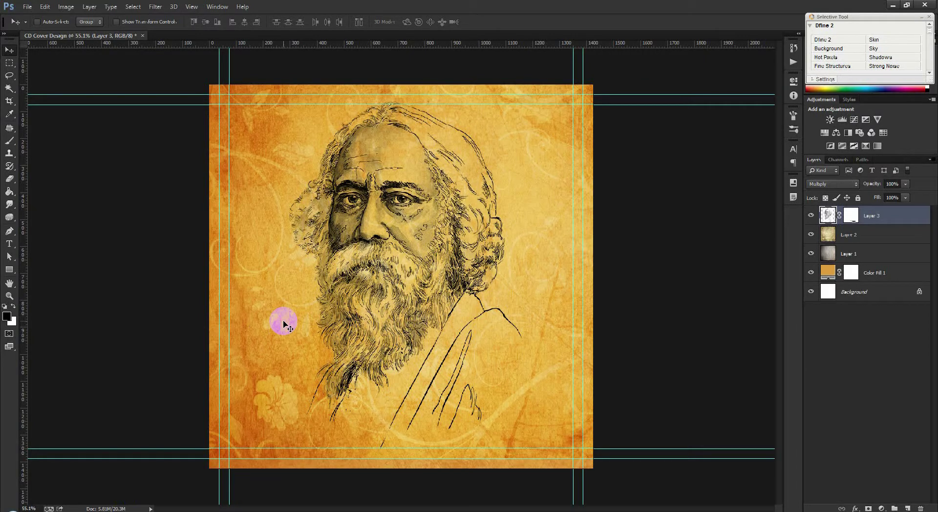
- Paste the village photo as a new layer and enlarge it over the cover's lower half
key("ctrl+v")
left_click_drag(428, 257, 321, 409)
key("ctrl+t")
left_click_drag(370, 377, 613, 292)
double_click(549, 295)
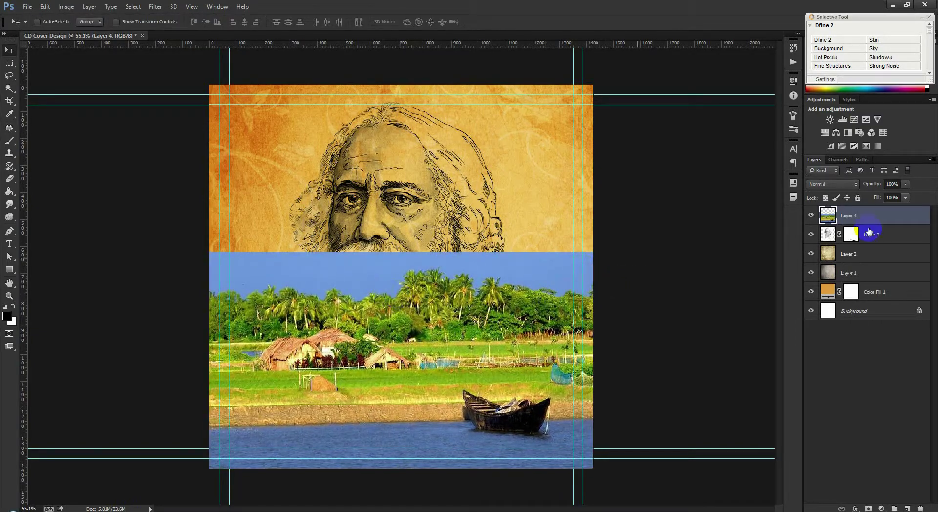
- Try several blend modes on the landscape, including Soft Light, then return it to Normal
left_click(833, 183)
left_click(821, 224)
key("Down")
key("Down")
key("Down")
key("Down")
key("Down")
key("Down")
key("Down")
key("Down")
key("Down")
key("Down")
key("Down")
key("Up")
left_click(468, 372)
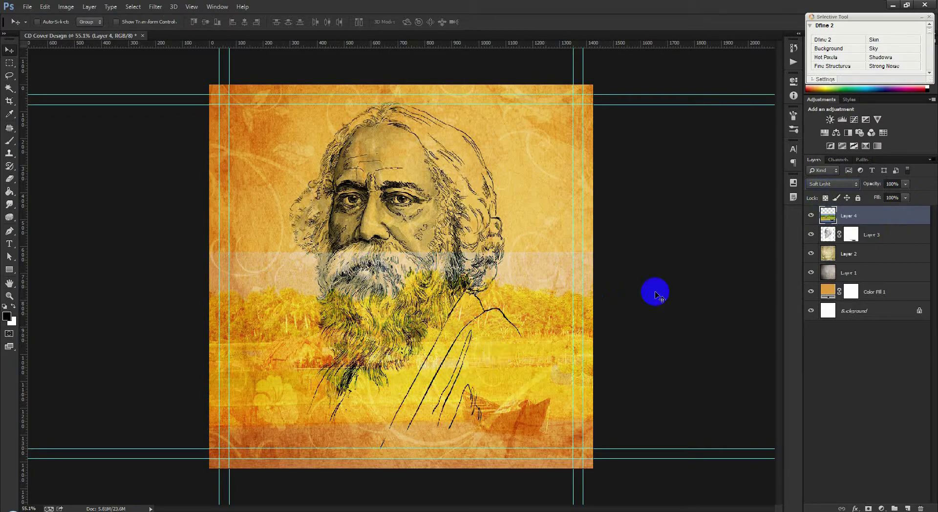
key("Down")
key("Down")
key("Down")
key("Down")
key("Down")
key("Down")
key("Down")
left_click(844, 183)
left_click(832, 190)
left_click(66, 7)
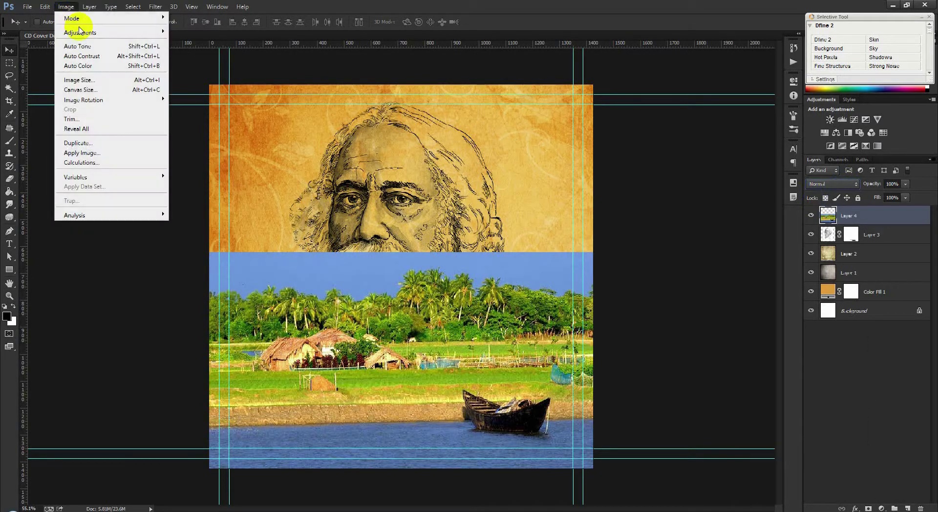
- Apply Black & White to the landscape, lowering Yellows and setting Reds to 21%
left_click(220, 98)
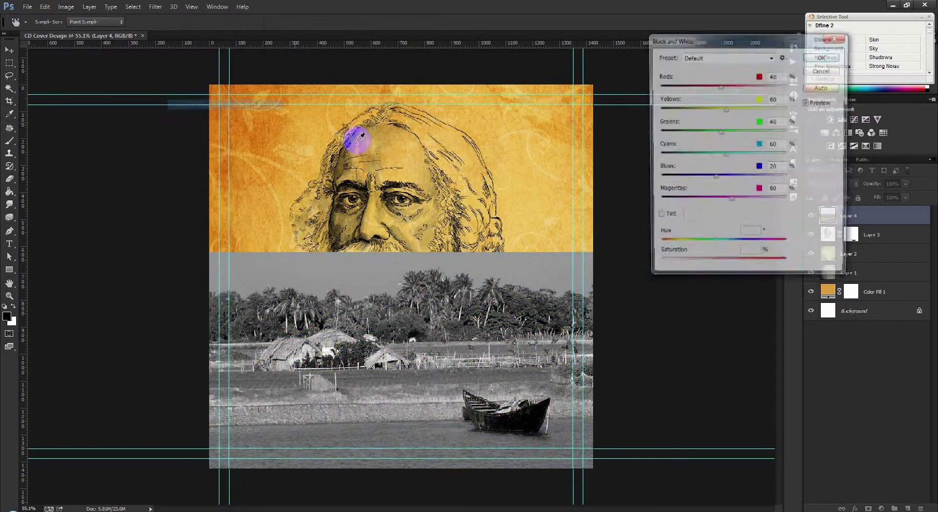
left_click_drag(734, 110, 724, 110)
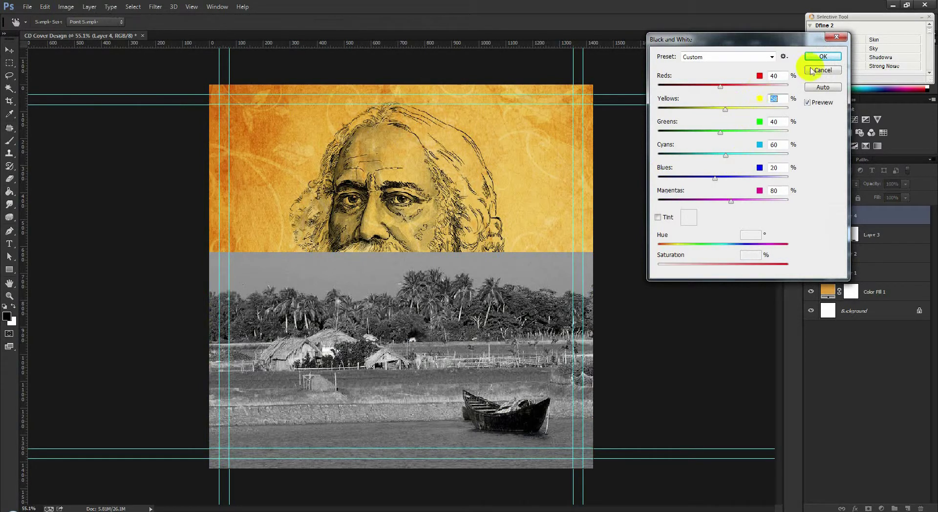
left_click_drag(721, 88, 722, 89)
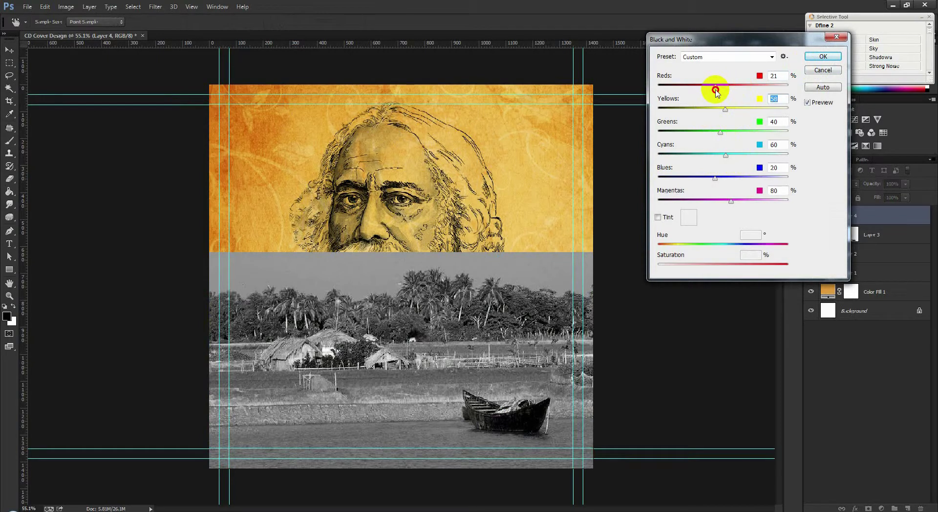
- Apply the greyscale conversion and set the landscape layer to Soft Light
left_click(821, 57)
left_click(832, 184)
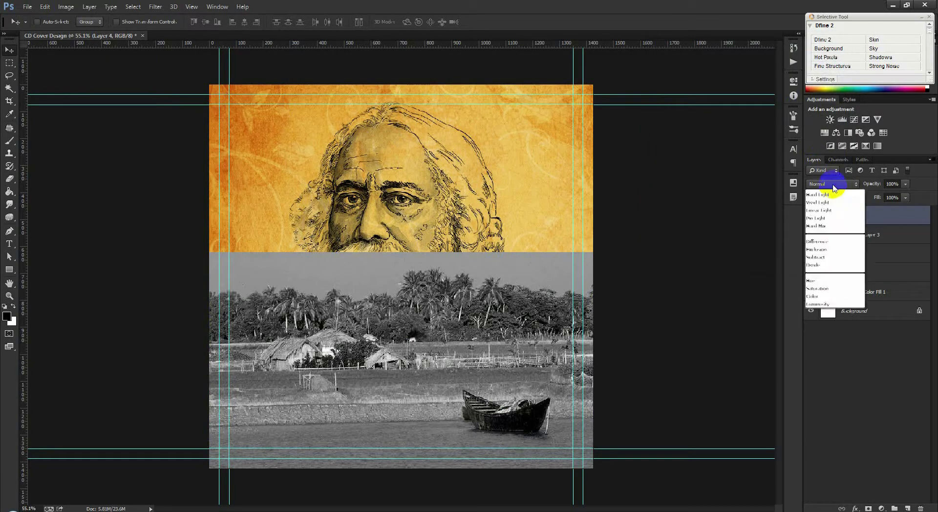
left_click(824, 319)
- Move the landscape lower on the cover and erase part of it near the right edge
left_click_drag(460, 363, 460, 405)
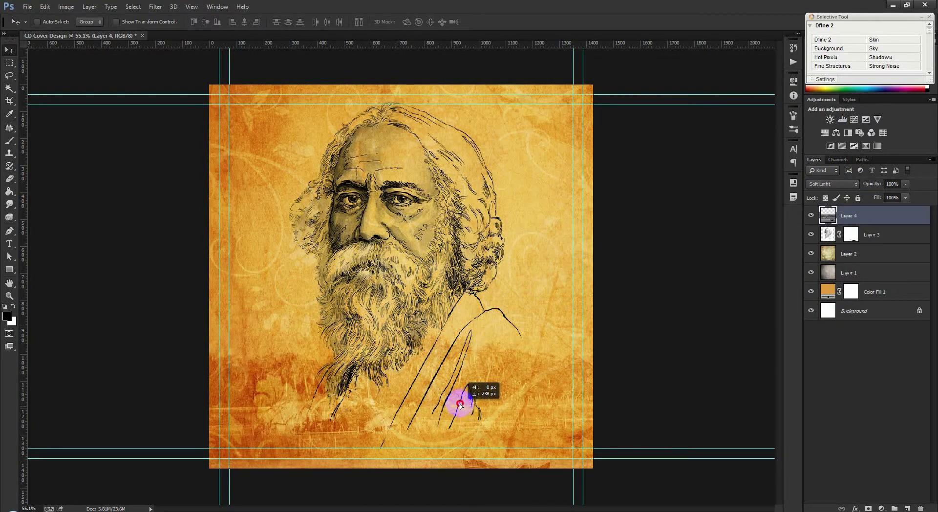
left_click_drag(460, 405, 466, 371)
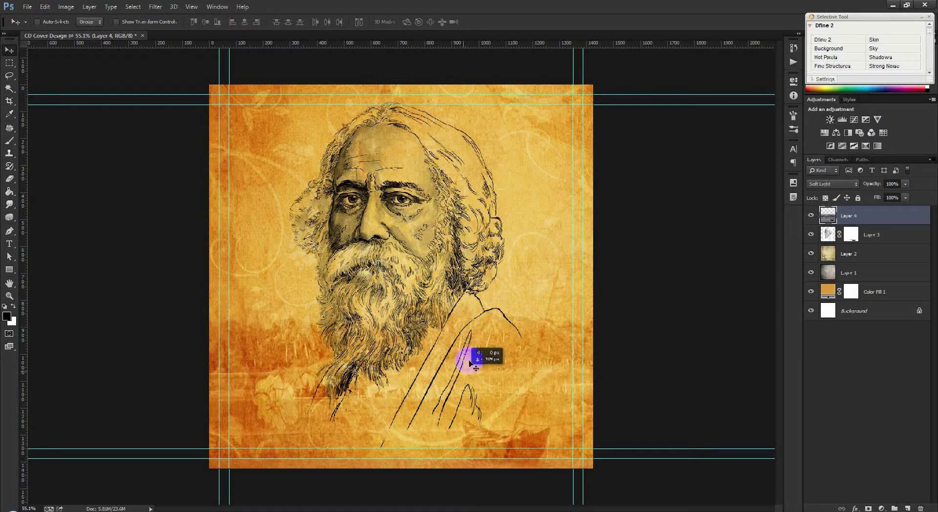
left_click(8, 180)
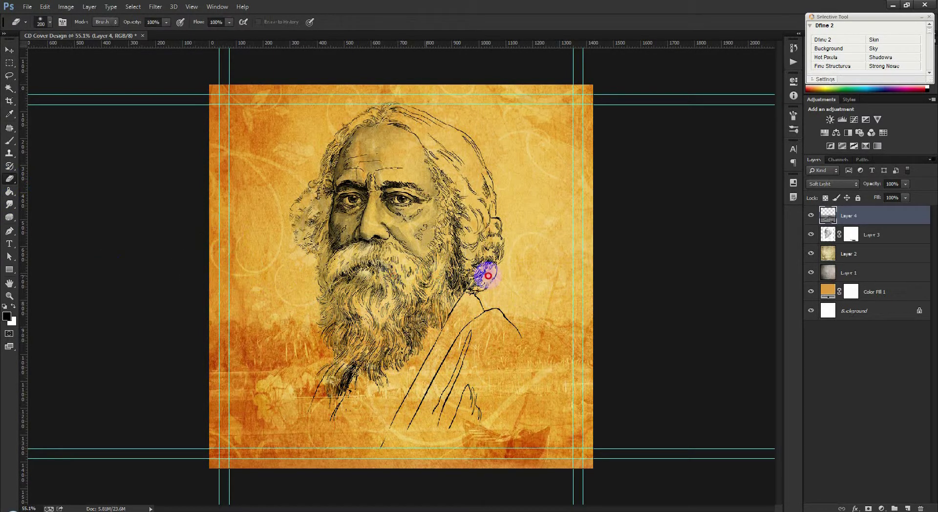
left_click(583, 280)
- Scroll far down through the village image results
scroll(618, 204, "down", 3)
scroll(620, 206, "down", 4)
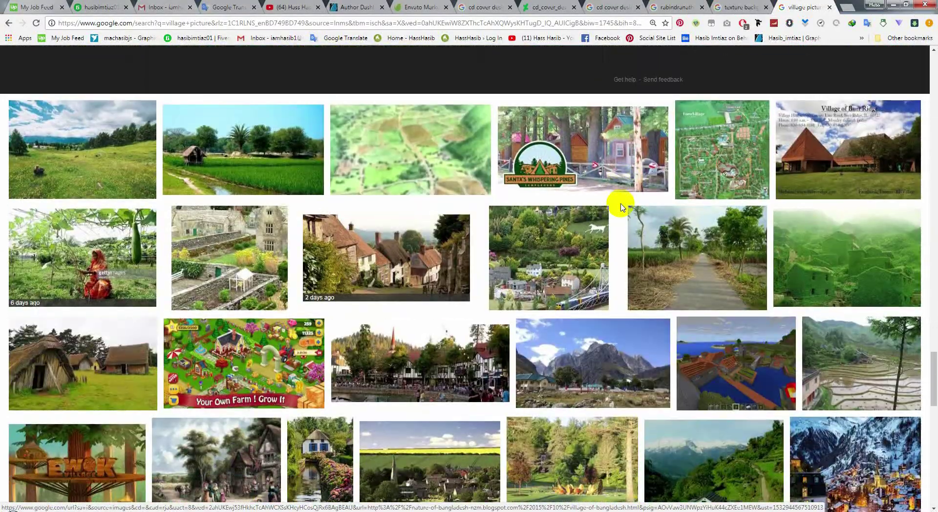
scroll(277, 217, "down", 6)
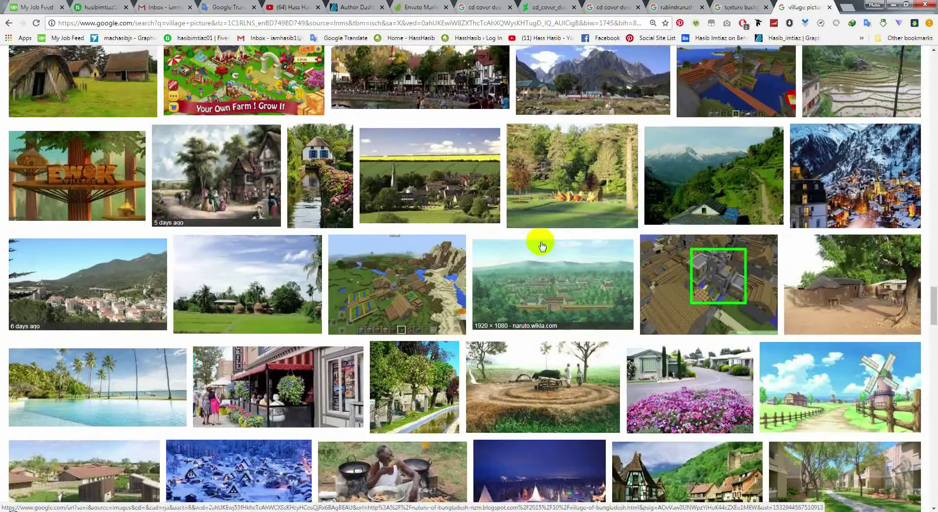
scroll(539, 243, "down", 4)
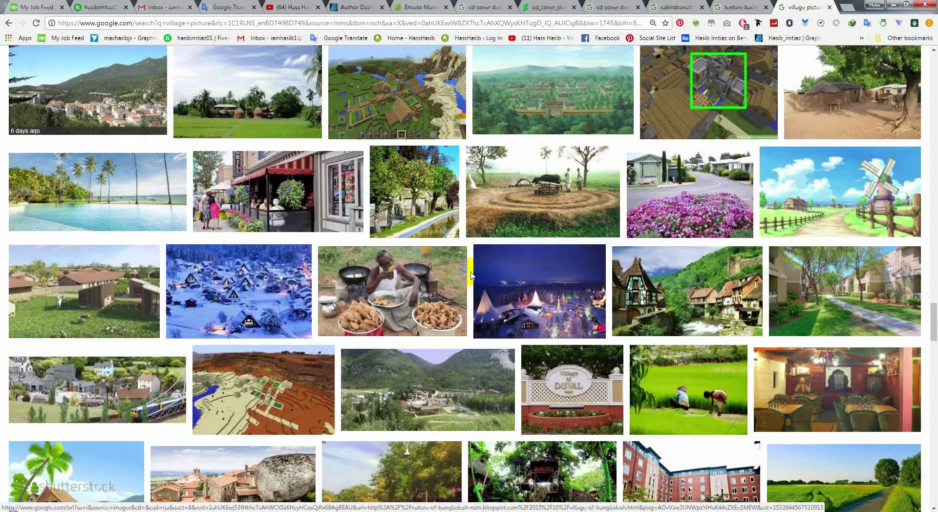
scroll(537, 265, "down", 4)
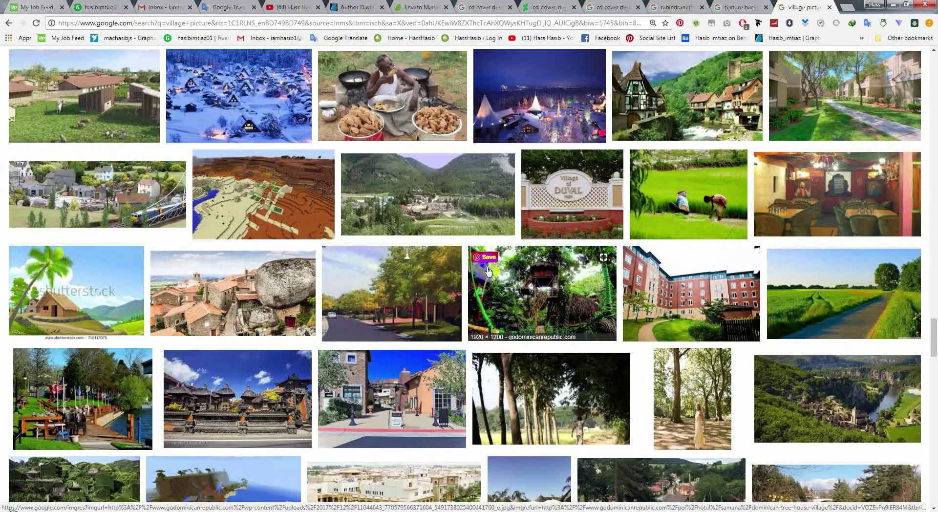
scroll(487, 270, "down", 2)
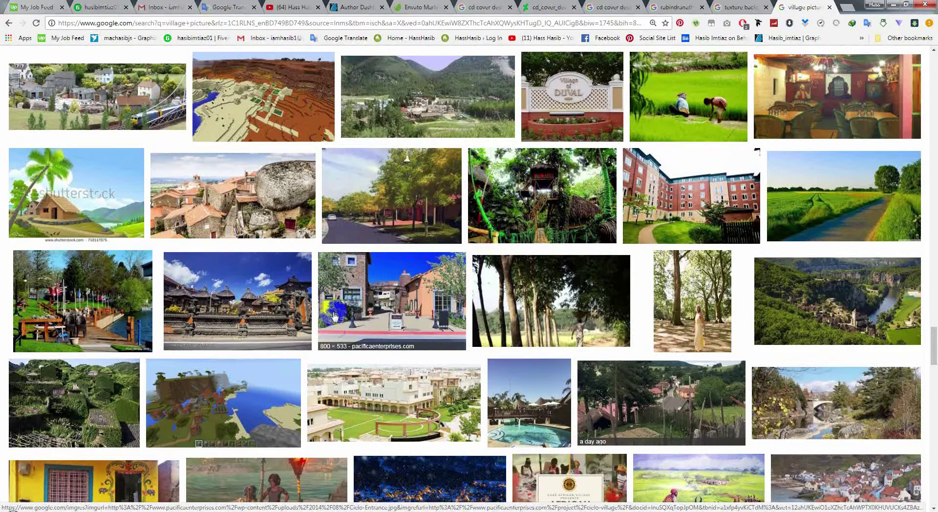
scroll(207, 308, "down", 5)
scroll(207, 308, "down", 3)
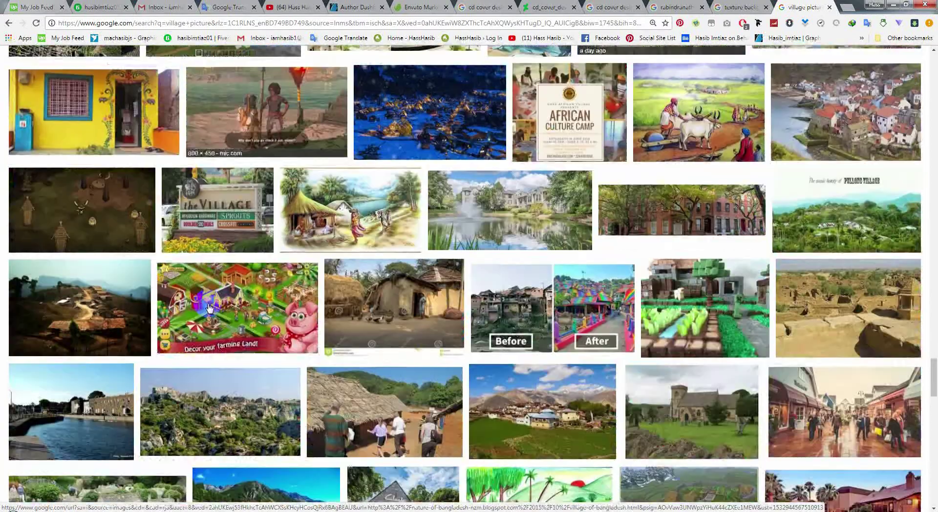
scroll(569, 308, "down", 2)
scroll(569, 308, "down", 3)
scroll(569, 307, "down", 2)
scroll(222, 306, "down", 2)
scroll(222, 306, "down", 3)
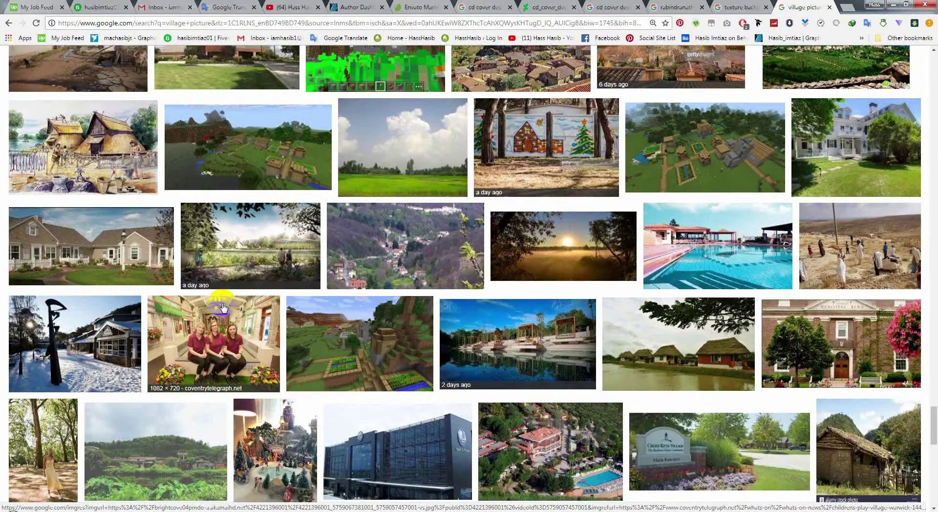
scroll(222, 306, "down", 5)
scroll(740, 306, "down", 5)
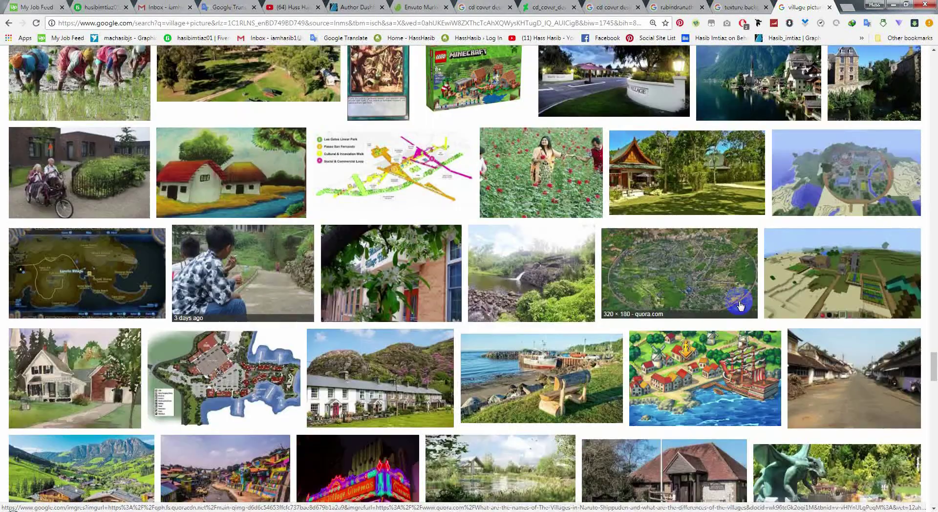
scroll(782, 308, "down", 4)
mouse_move(934, 387)
left_mouse_down()
mouse_move(933, 407)
mouse_move(933, 146)
left_mouse_up()
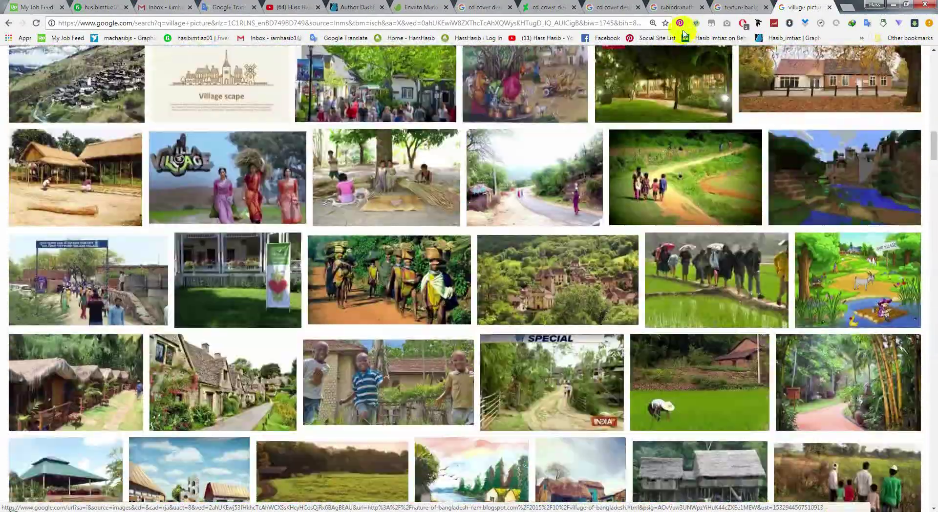
- Extend the Rabindranath Tagore image search with 'home' and run it
left_click(676, 7)
scroll(308, 117, "up", 5)
scroll(314, 107, "up", 5)
scroll(315, 103, "up", 5)
scroll(327, 95, "up", 5)
scroll(327, 93, "up", 10)
scroll(318, 83, "up", 3)
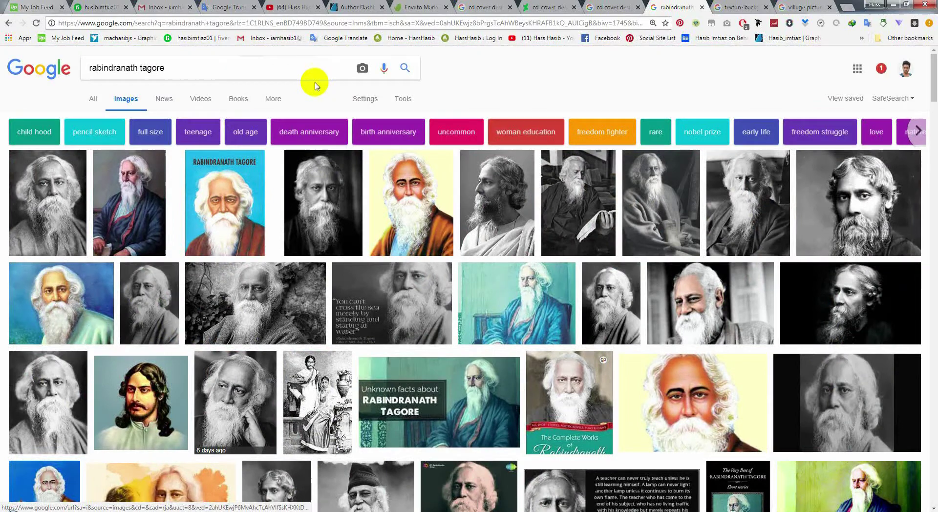
left_click(186, 67)
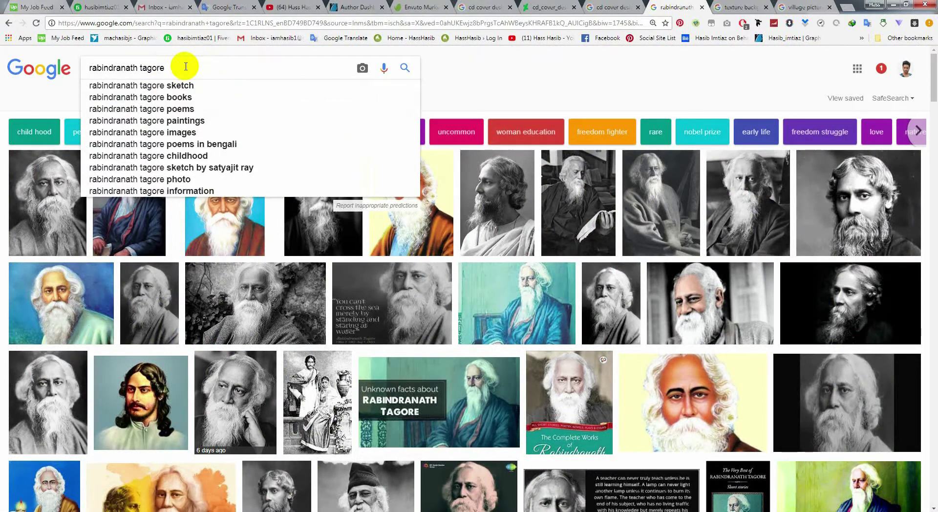
type("home")
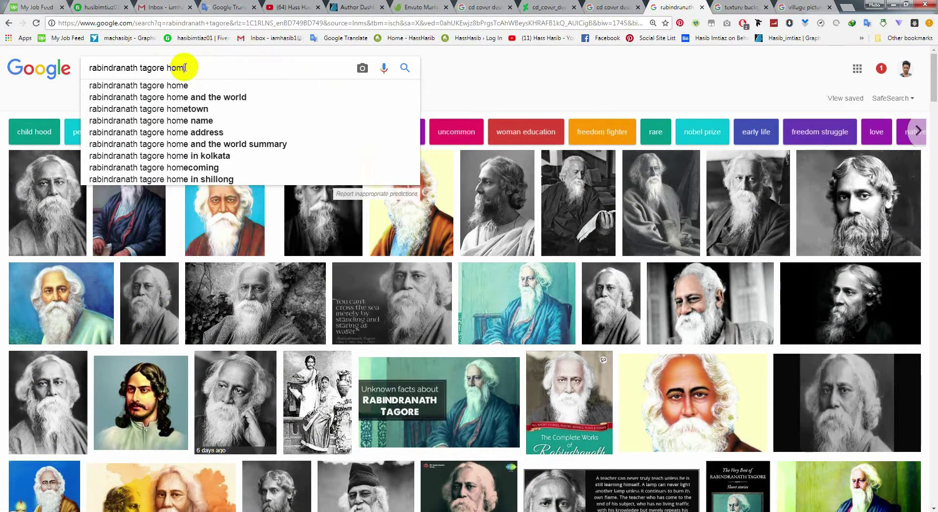
key("Return")
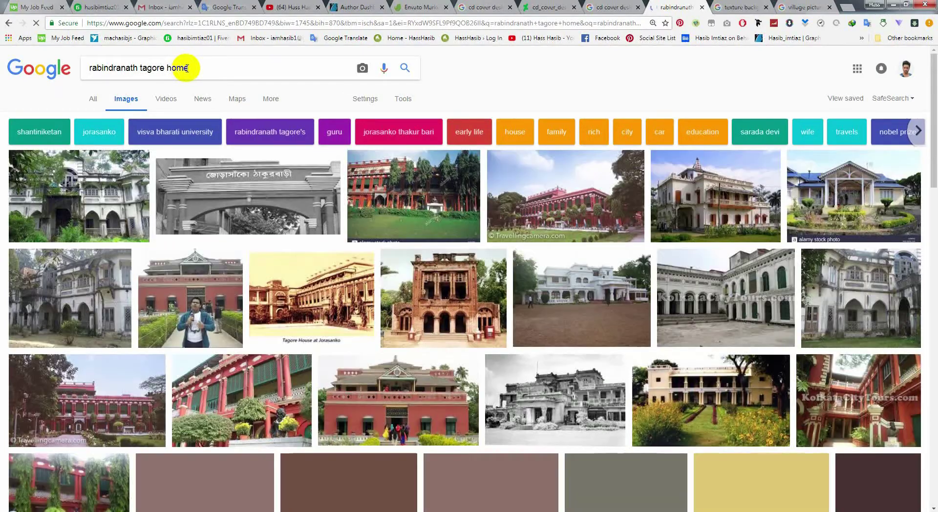
- Copy the old brick house photo linked to Tagore and return to Photoshop
left_click(466, 301)
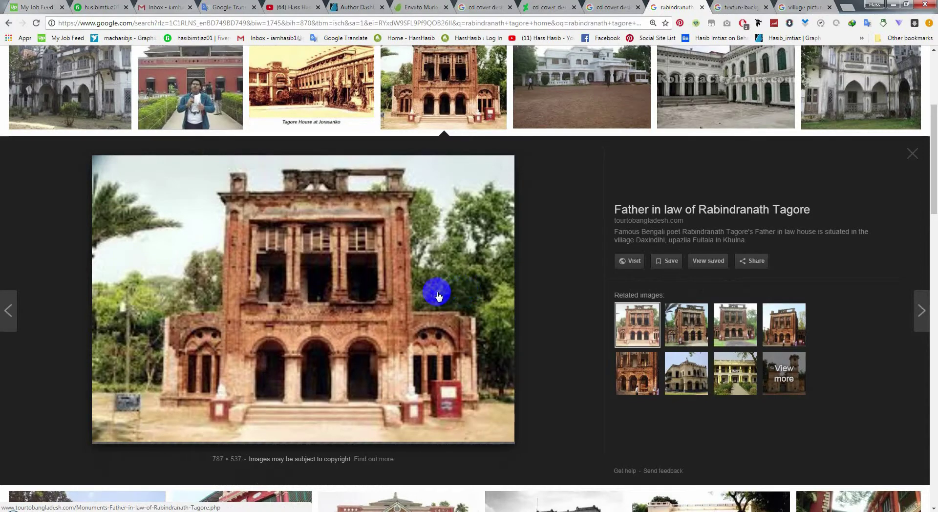
right_click(345, 311)
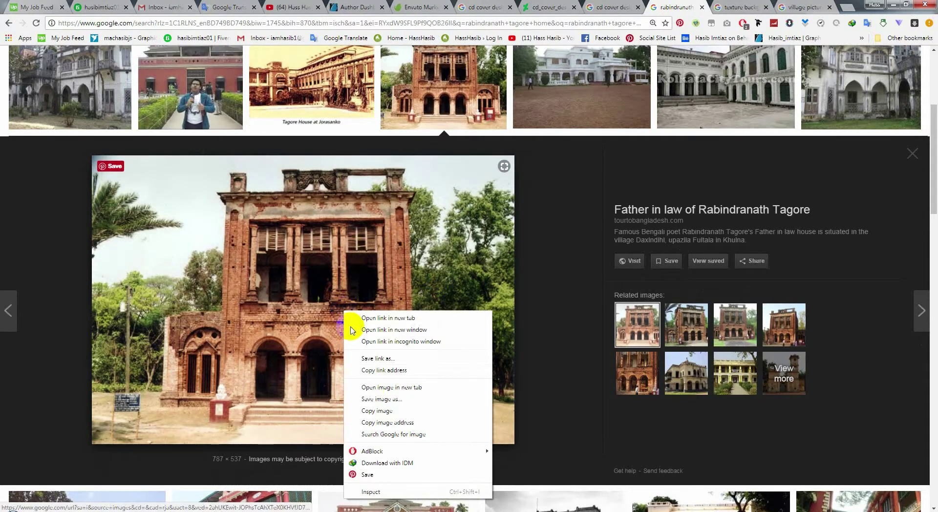
left_click(380, 413)
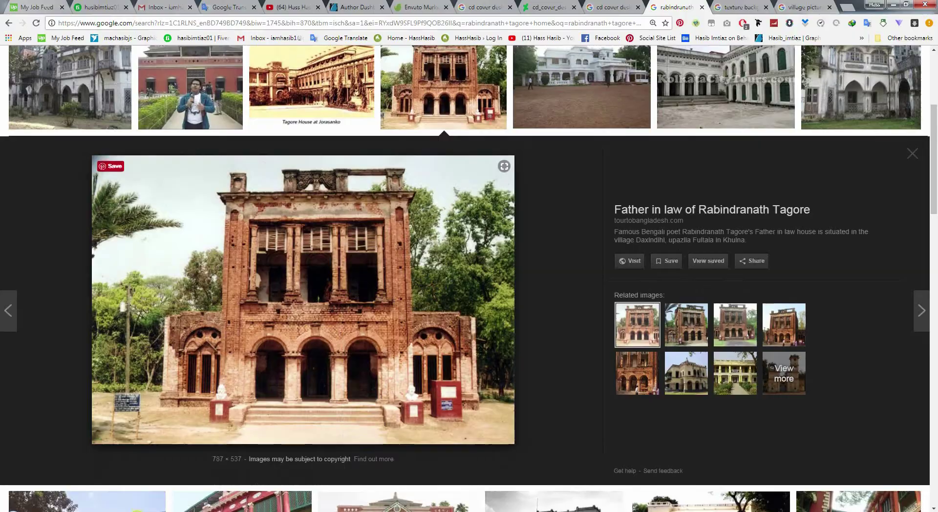
key("alt+Tab")
- Paste the building photo as a new layer and convert it to black and white
key("ctrl+v")
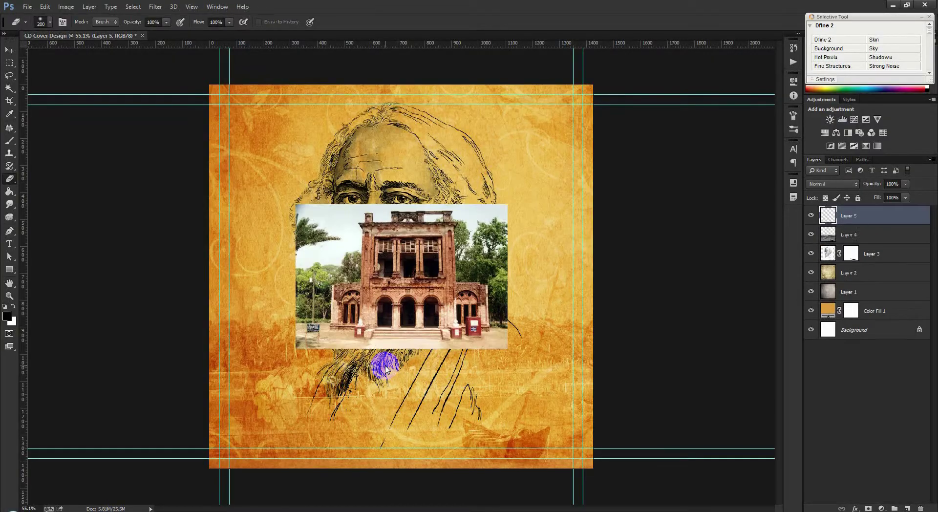
left_click(77, 7)
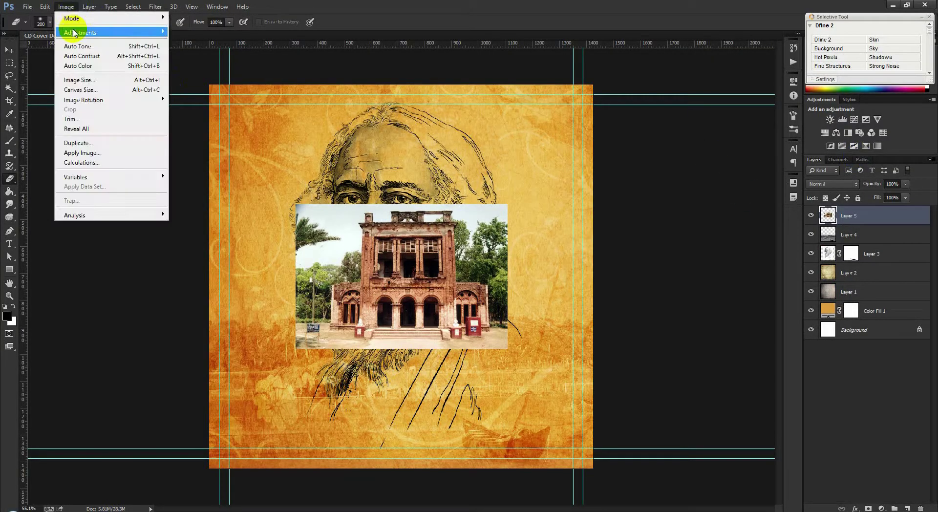
left_click(191, 105)
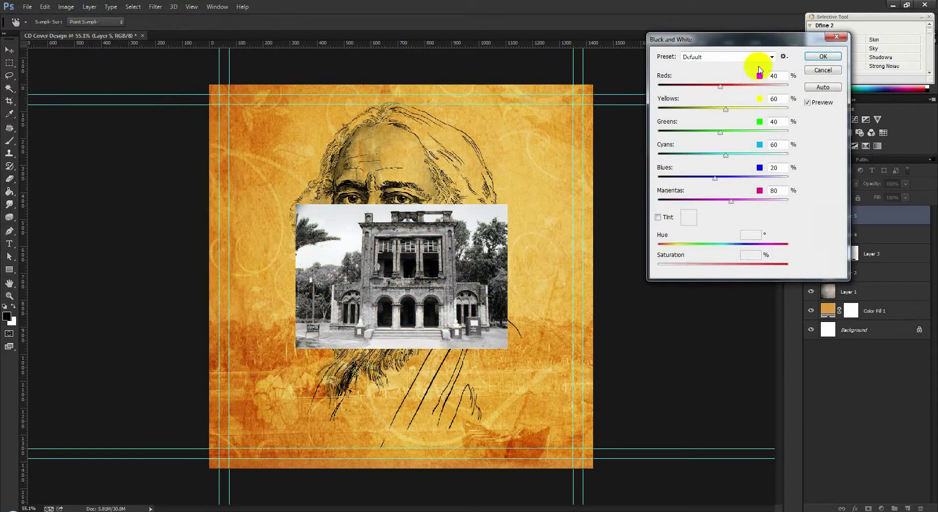
left_click(832, 57)
- Blend the building layer with Soft Light and drag it toward the top-right
left_click(832, 183)
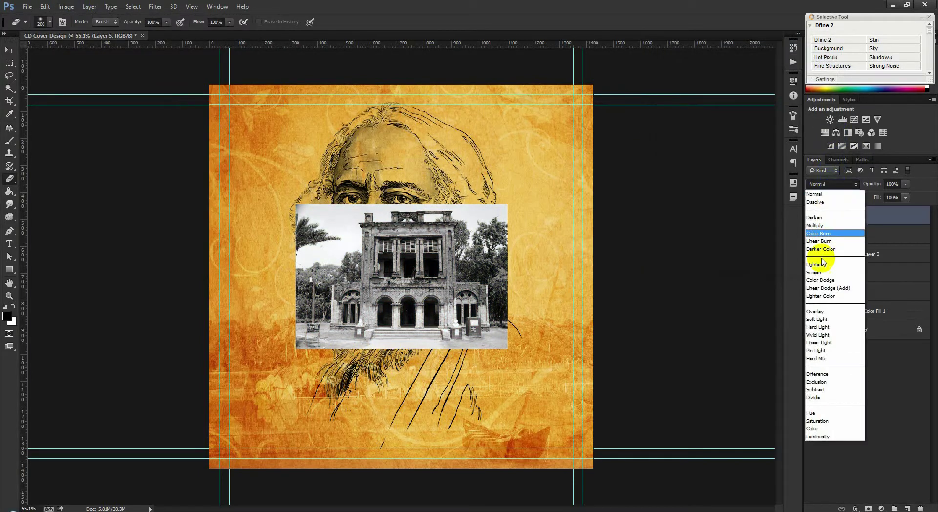
left_click(820, 322)
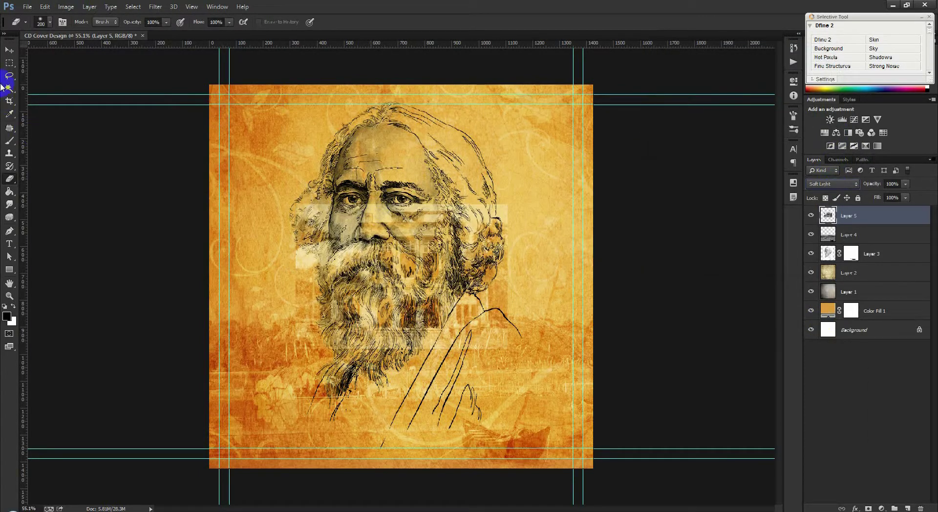
left_click(12, 51)
left_click_drag(382, 226, 526, 117)
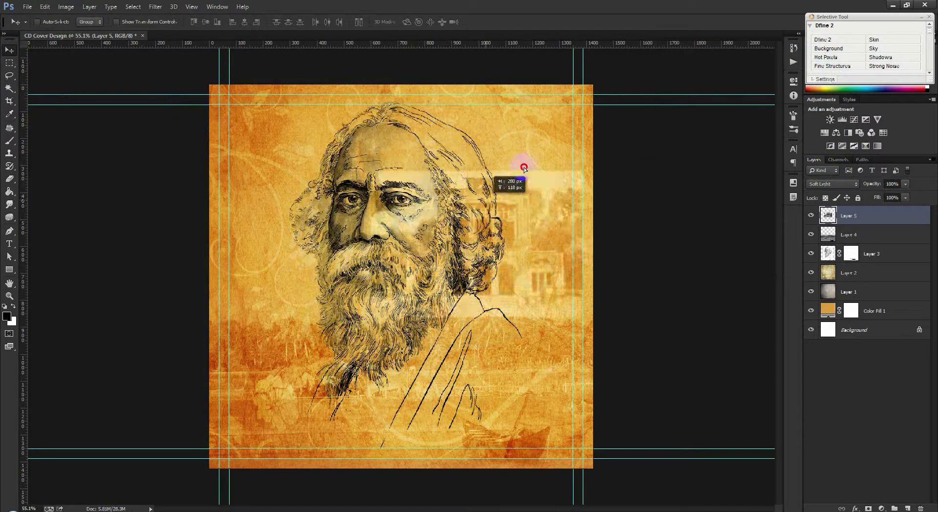
- Scale the building image down with Free Transform and zoom in on it
key("ctrl+t")
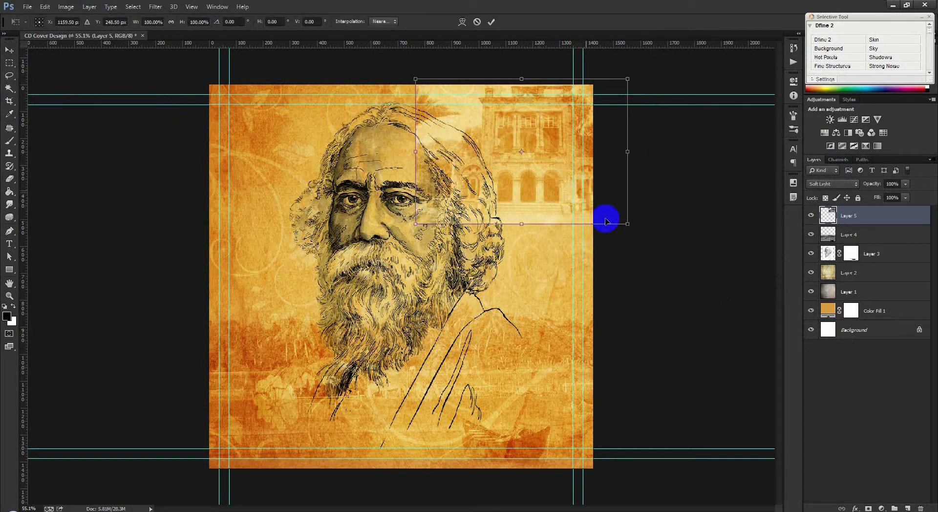
left_click_drag(628, 226, 632, 180)
left_click_drag(572, 145, 562, 144)
key("Return")
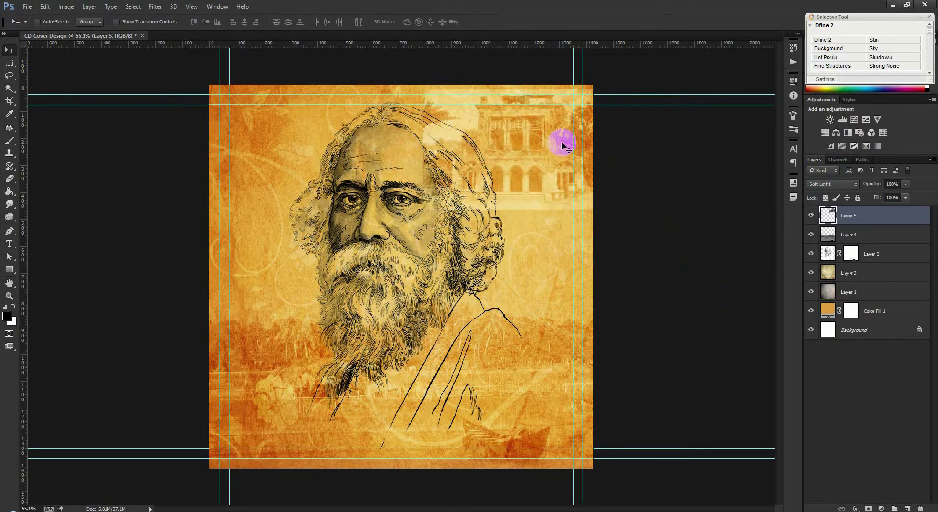
scroll(503, 67, "up", 3)
left_click_drag(502, 67, 442, 218)
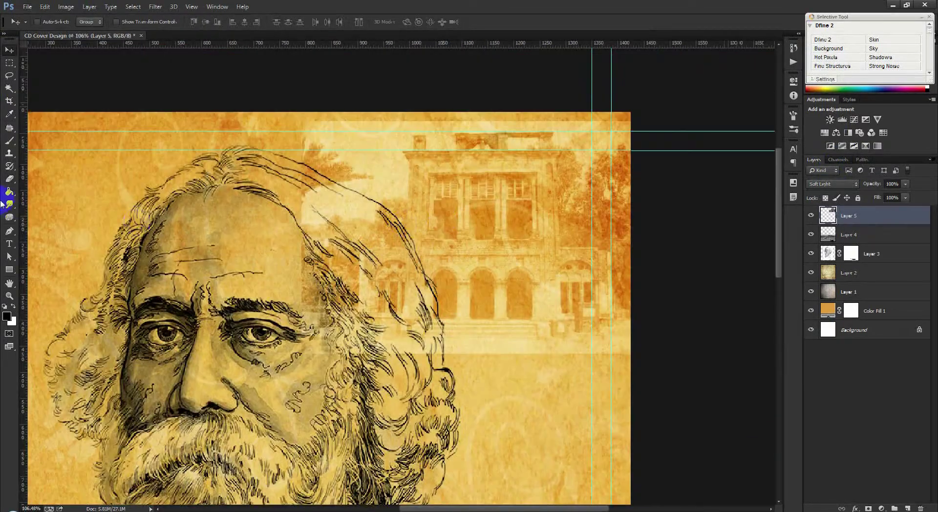
- Erase the building's hard edges beside the face and along its top
left_click(10, 179)
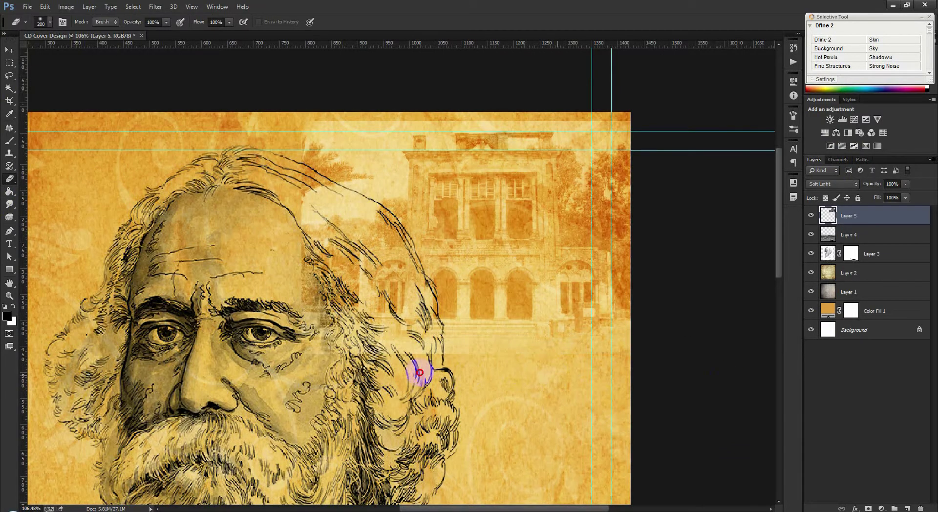
mouse_move(305, 314)
left_mouse_down()
mouse_move(257, 242)
mouse_move(218, 75)
left_mouse_up()
key("bracketright")
key("bracketleft")
key("bracketleft")
key("bracketleft")
mouse_move(560, 83)
left_mouse_down()
mouse_move(658, 82)
mouse_move(362, 81)
left_mouse_up()
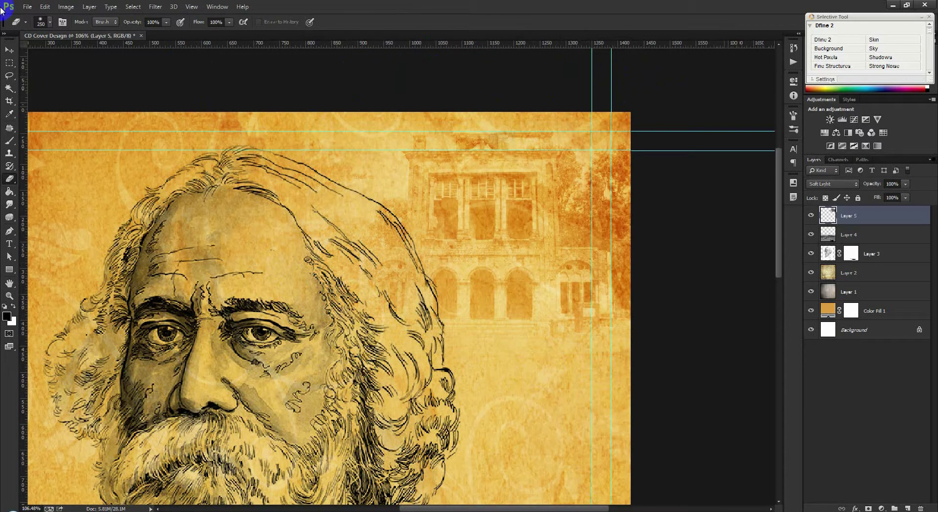
- Nudge, slightly enlarge and tilt the building, then reposition it at the top-right
left_click(9, 46)
left_click_drag(481, 215, 502, 219)
key("ctrl+t")
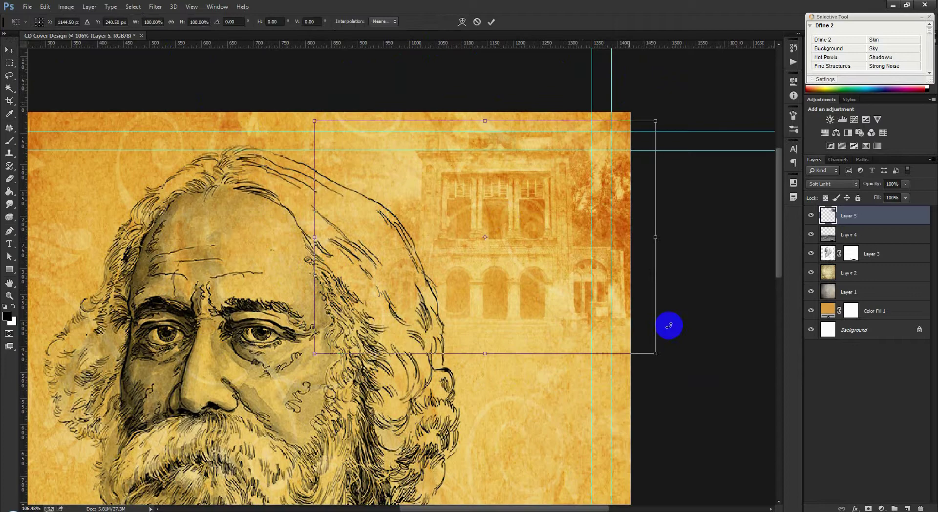
left_click_drag(655, 352, 657, 354)
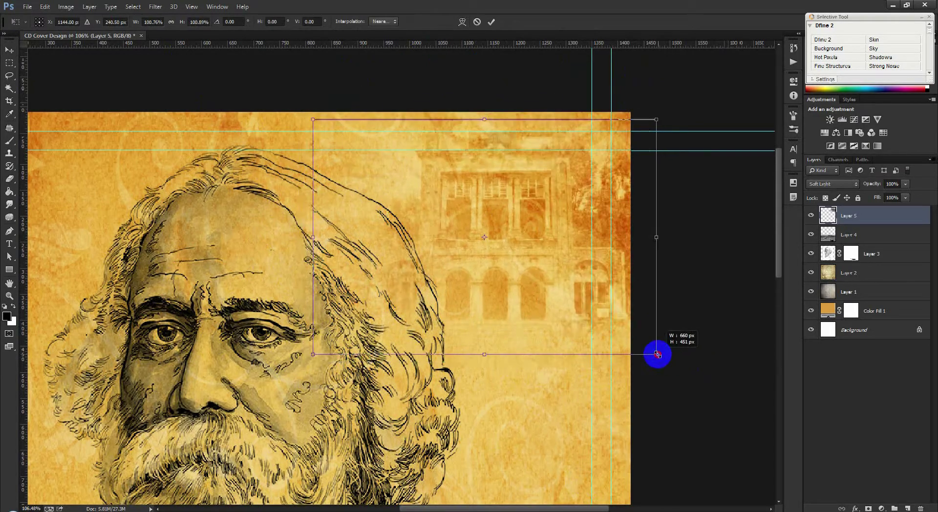
left_click_drag(707, 327, 703, 335)
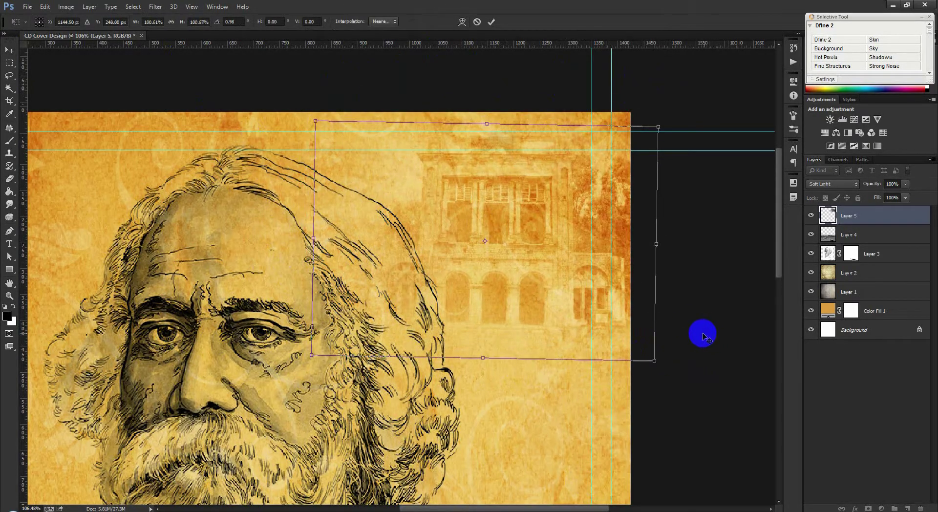
key("Return")
key("ctrl+0")
mouse_move(525, 195)
left_mouse_down()
mouse_move(519, 190)
mouse_move(523, 285)
mouse_move(527, 189)
left_mouse_up()
- Rotate the building image until it sits nearly level
key("ctrl+t")
left_click_drag(642, 234, 651, 226)
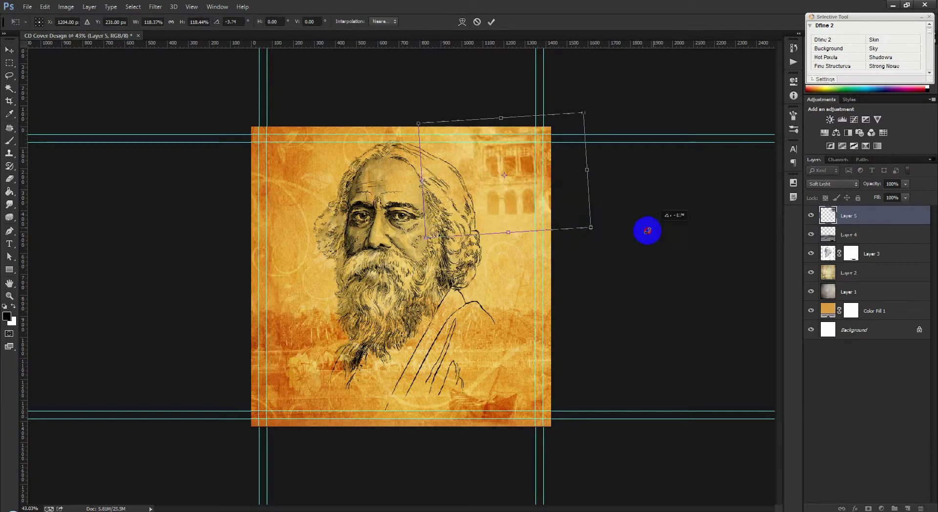
left_click_drag(544, 183, 540, 188)
left_click_drag(632, 217, 633, 221)
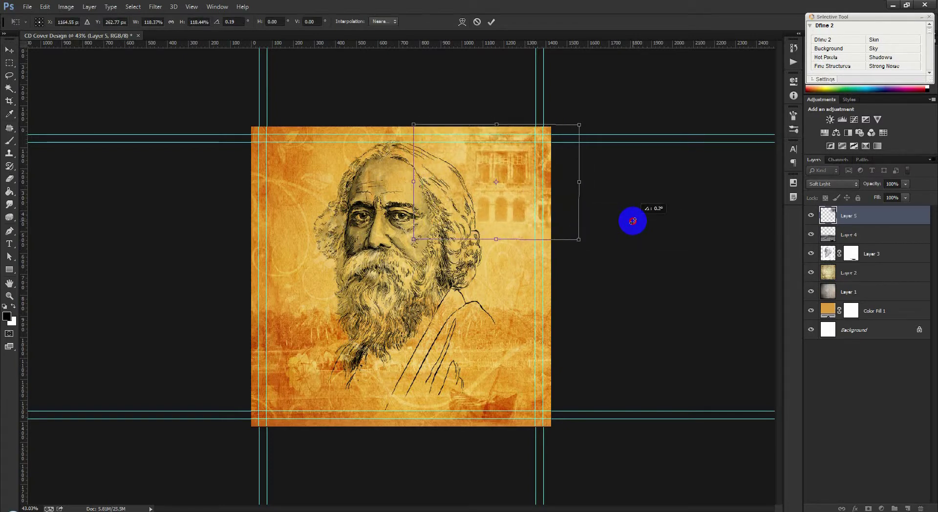
double_click(540, 204)
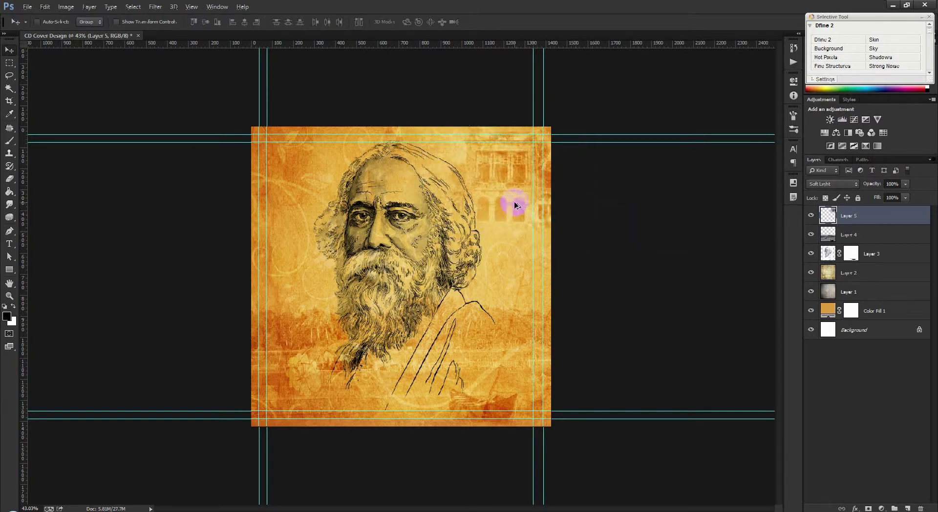
scroll(489, 208, "up", 1)
- Group the artwork layers into a folder named IMAGES
scroll(482, 215, "up", 1)
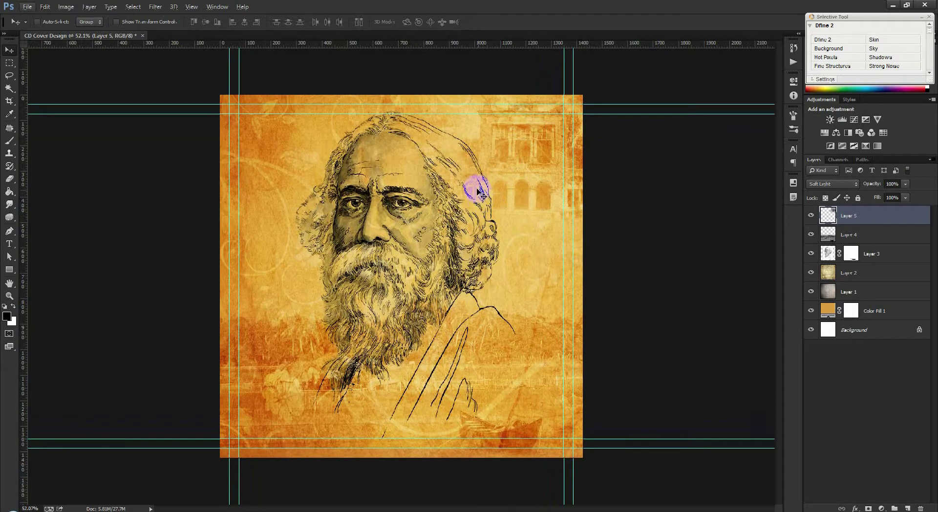
left_click(874, 311, "shift")
key("ctrl+g")
key("t")
type("IMAGES")
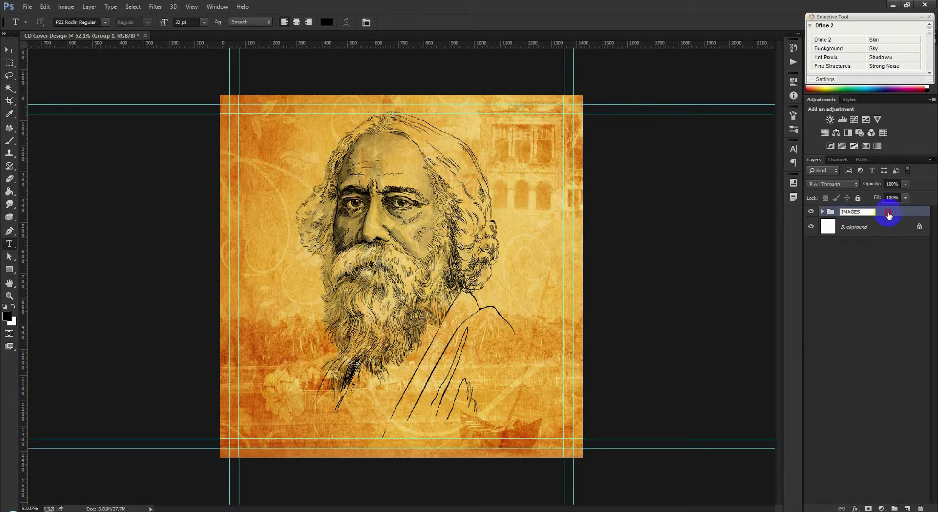
key("Return")
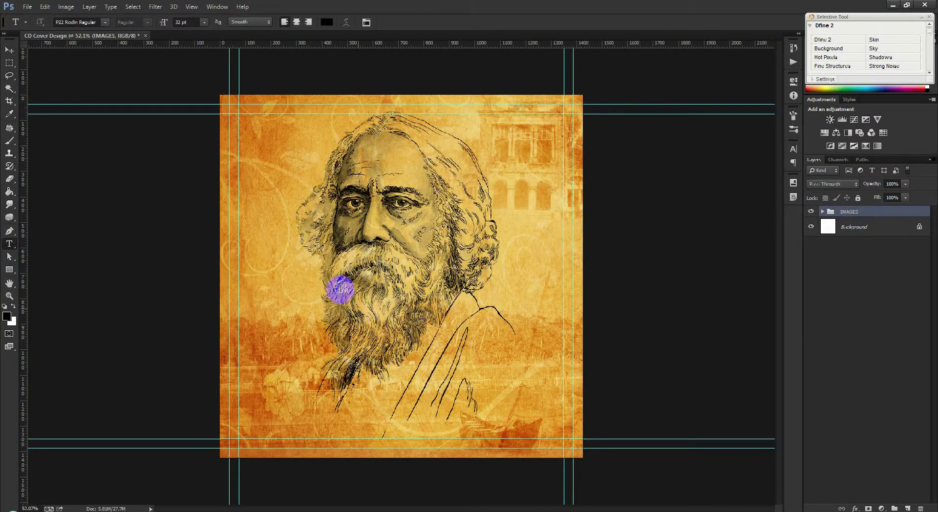
- Add white text near the top and correct 'PATNAR' to 'PARTNER' with Check Spelling
key("d")
left_click(15, 307)
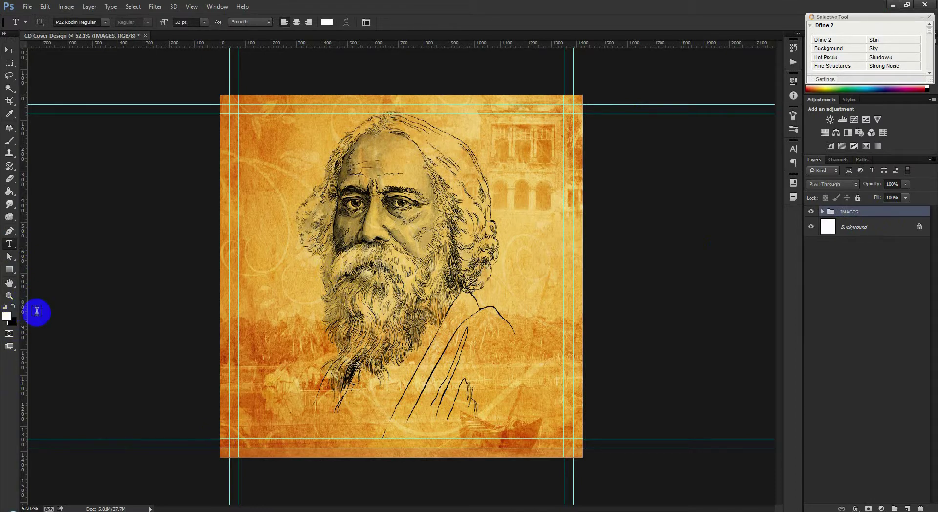
left_click(329, 141)
type("BRAND PATNAR")
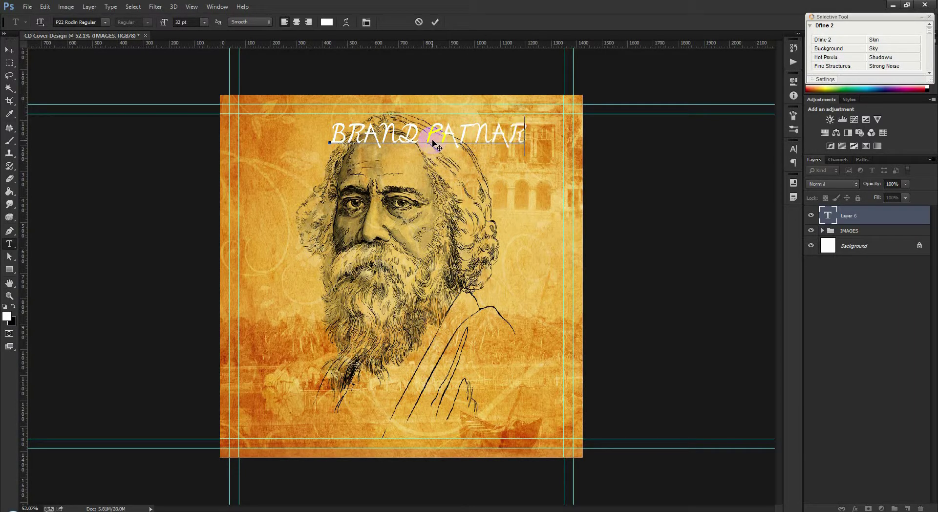
triple_click(433, 142)
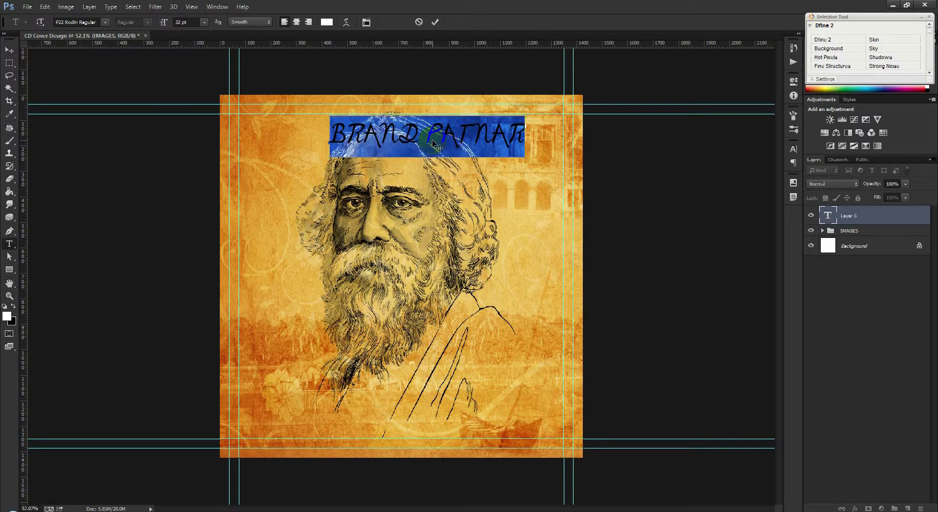
right_click(432, 142)
left_click(474, 210)
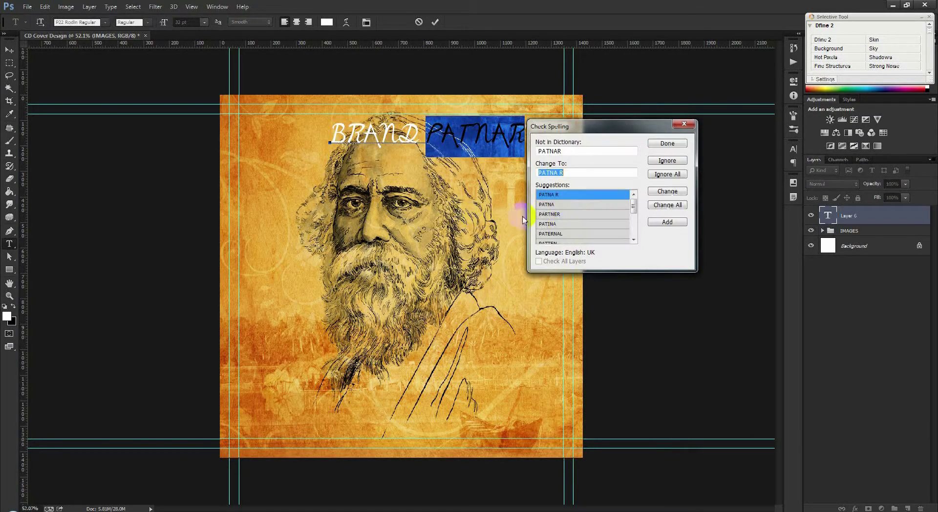
left_click(569, 215)
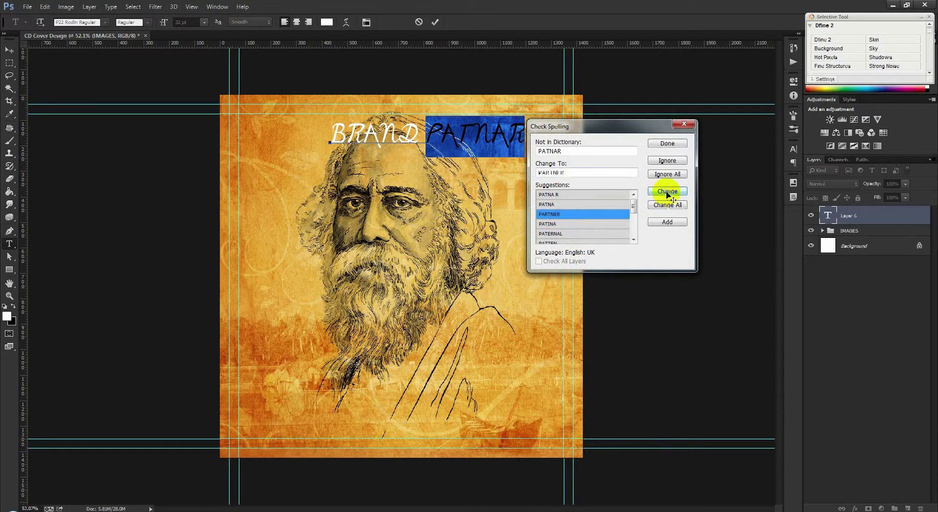
left_click(667, 192)
- Change the BRAND PARTNER text font to Roboto
left_click_drag(549, 142, 304, 130)
left_click(85, 21)
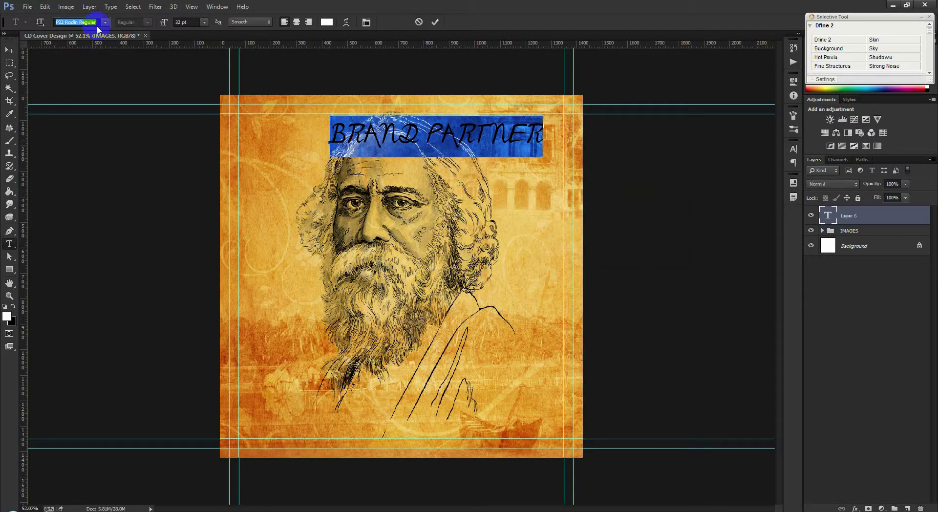
type("Ra")
key("Return")
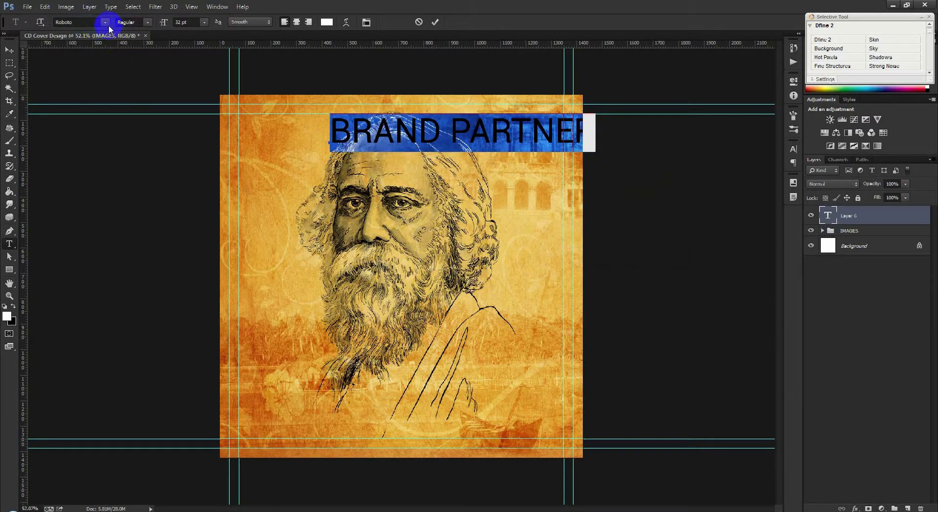
- Try Light weight and sizes of 72 pt, then 14 pt, on the top text
left_click(147, 23)
left_click(157, 83)
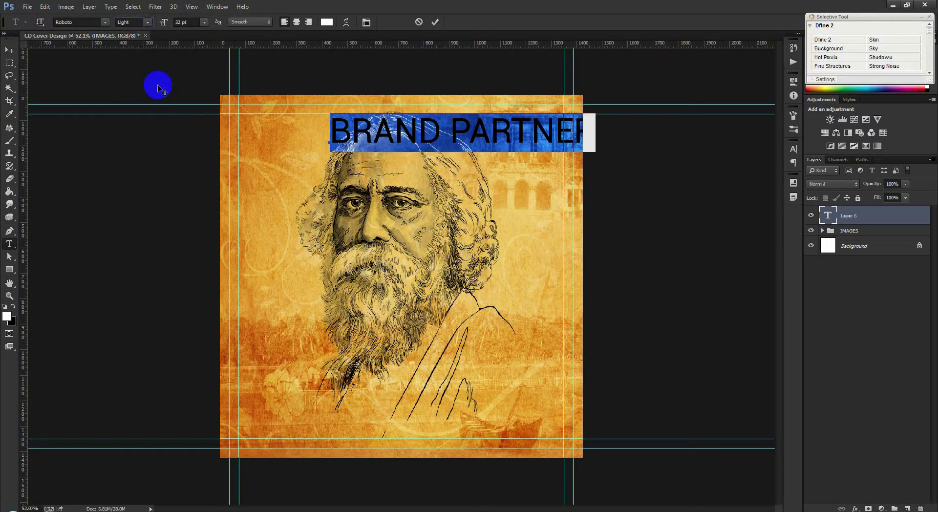
left_click(205, 23)
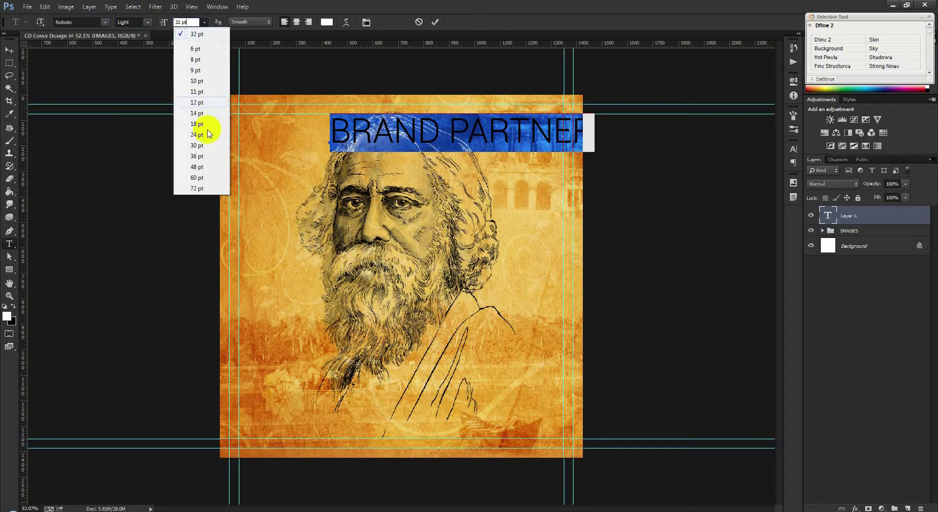
left_click(203, 188)
left_click(204, 22)
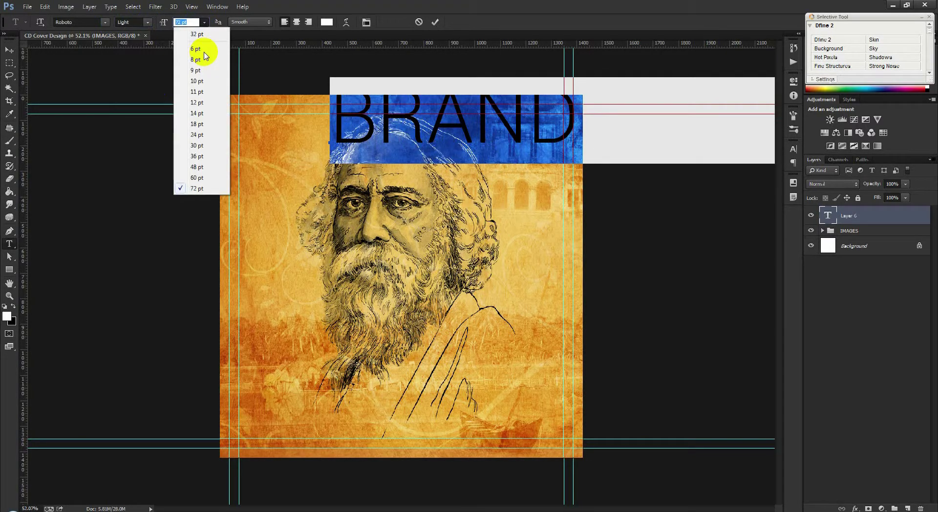
left_click(197, 113)
type("PARTNER - GRAPHIC HOM")
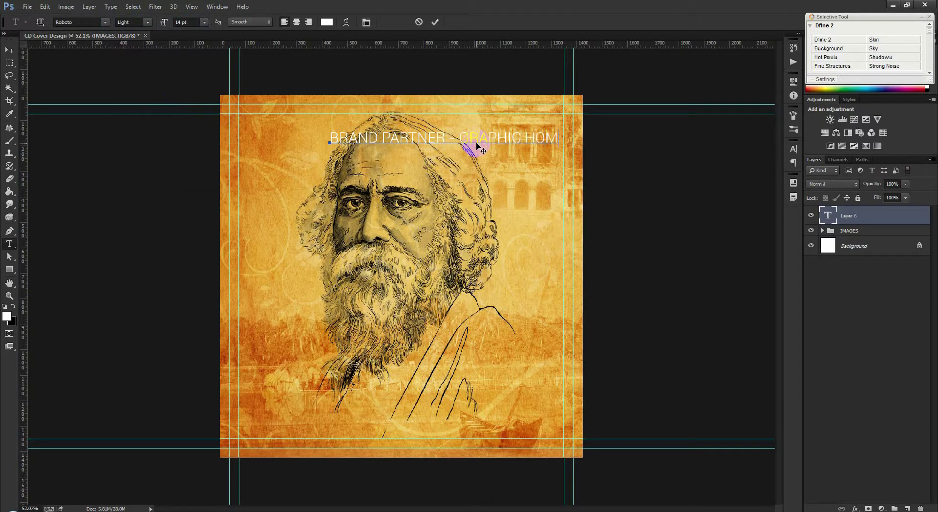
- Set the whole BRAND PARTNER - GRAPHIC HOME line to Roboto Regular at 7 pt
type("E")
key("ctrl+a")
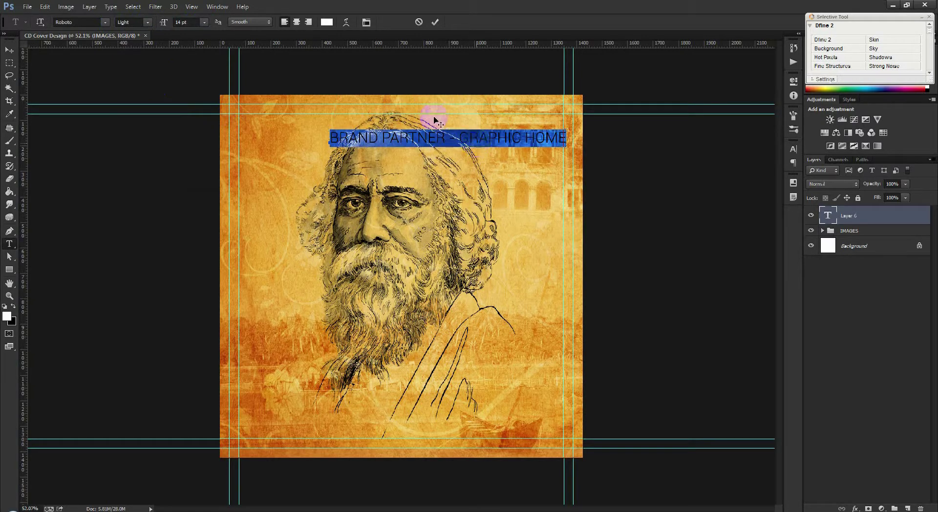
left_click(147, 22)
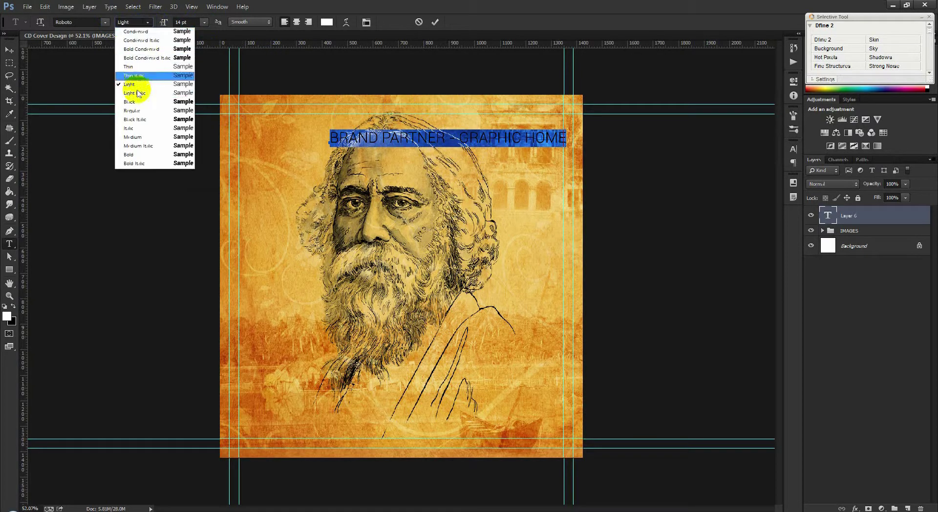
left_click(145, 115)
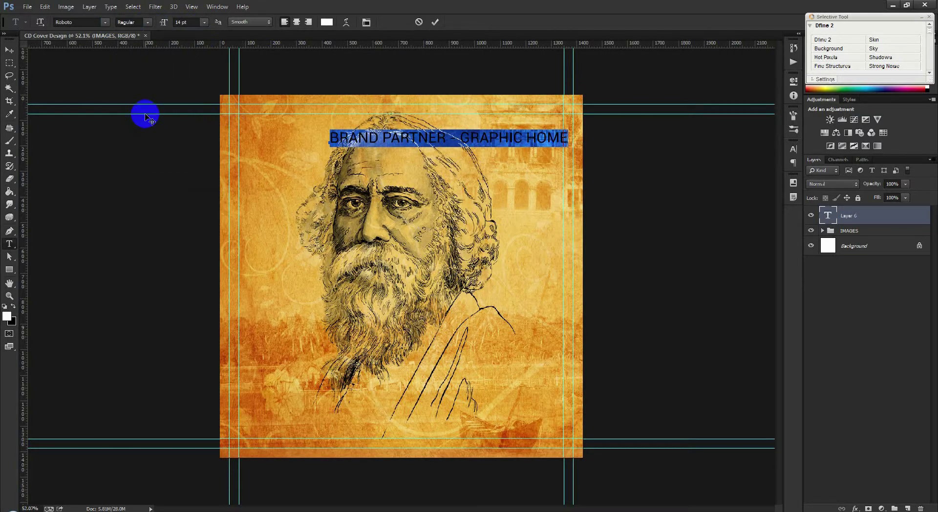
left_click(183, 22)
type("7")
key("Return")
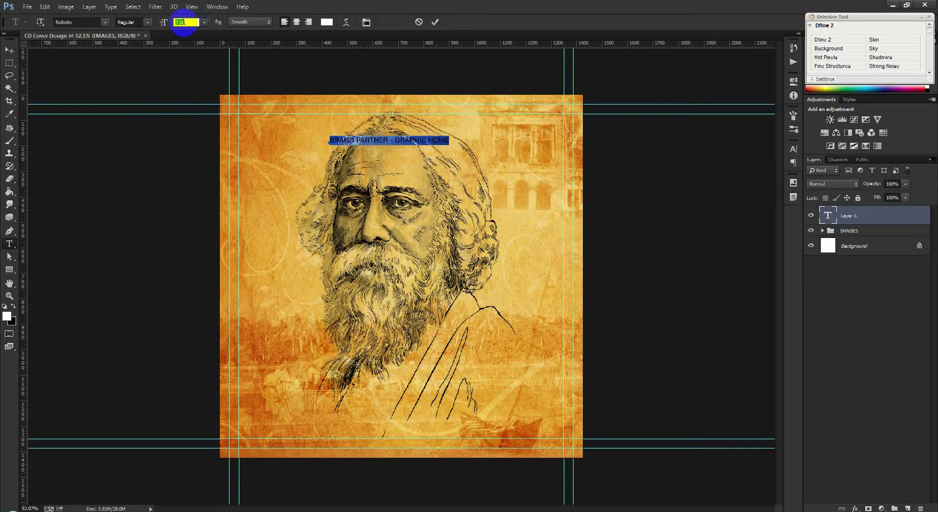
- Colour the text dark brown (#652700), sampled and darkened from the background
left_click(327, 22)
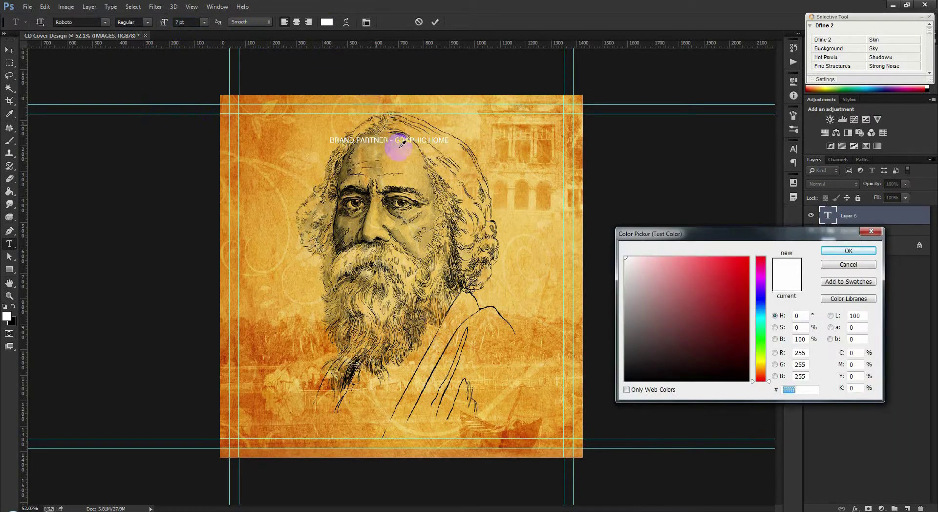
left_click(625, 381)
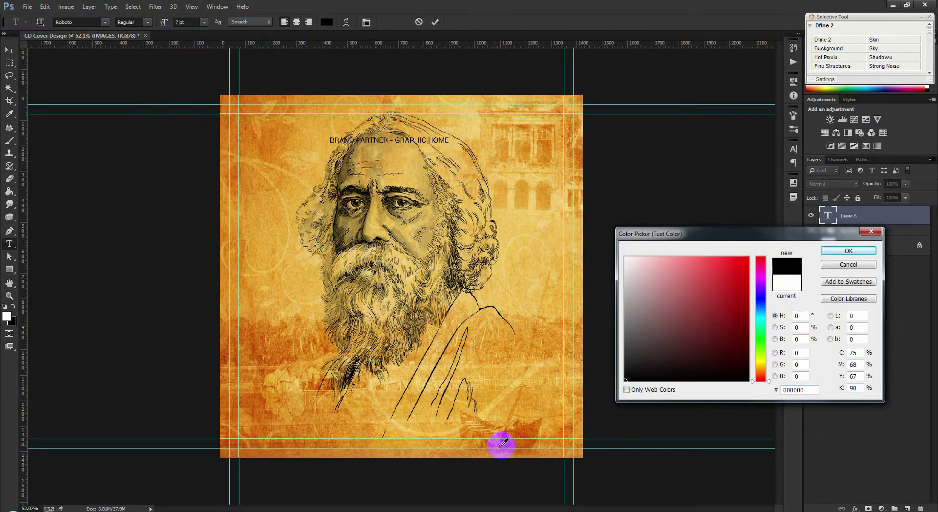
left_click(502, 444)
left_click_drag(505, 442, 503, 444)
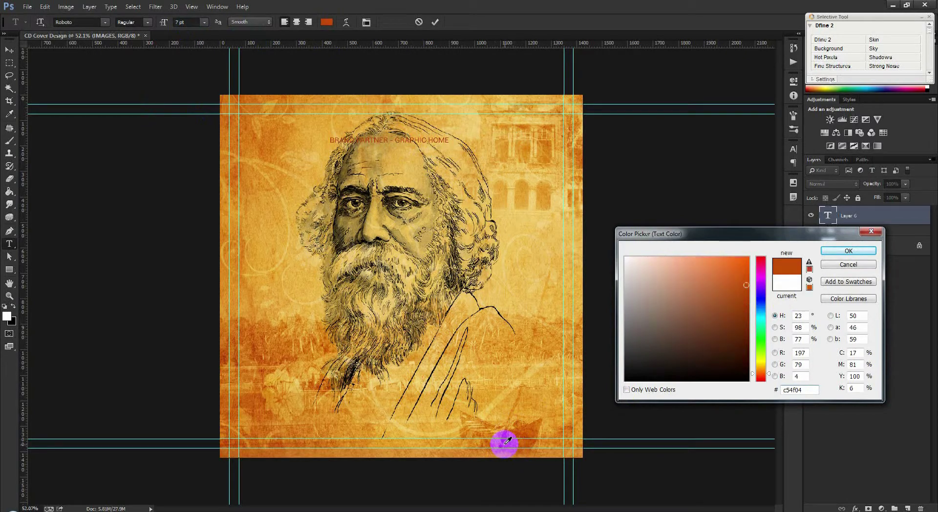
left_click(746, 325)
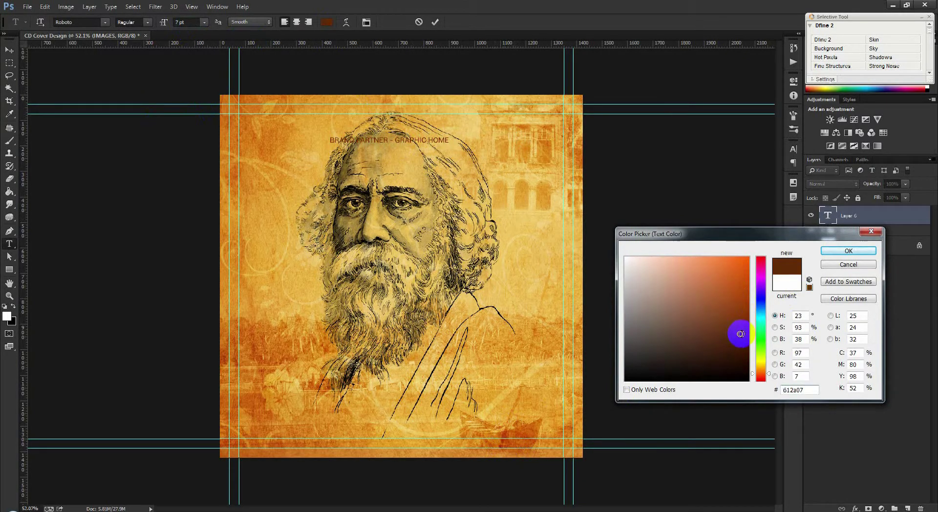
left_click_drag(741, 334, 752, 332)
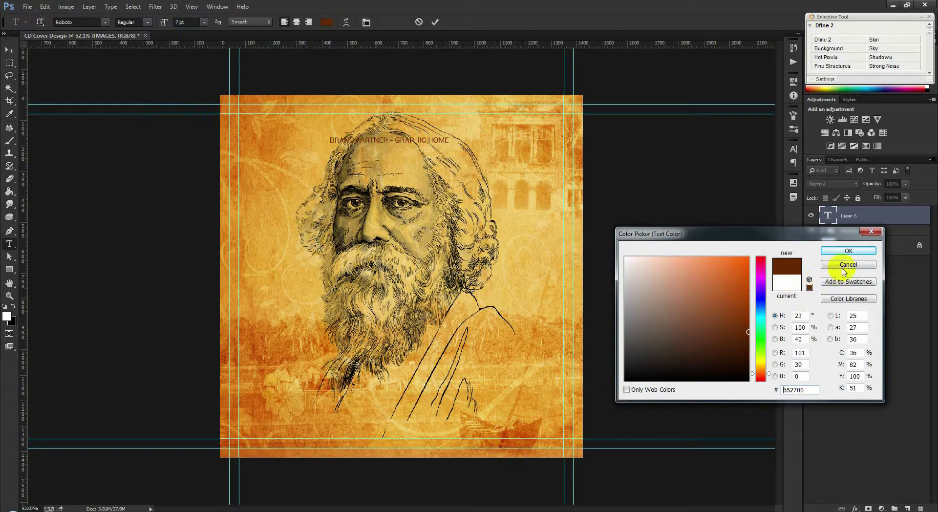
left_click(846, 251)
- Make GRAPHIC HOME Medium weight and raise the line slightly
left_click_drag(396, 140, 448, 140)
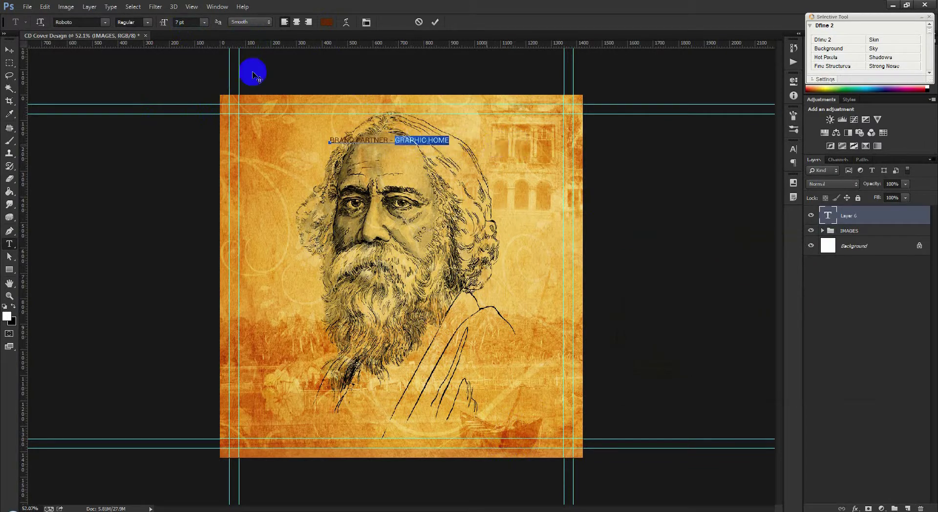
left_click(148, 22)
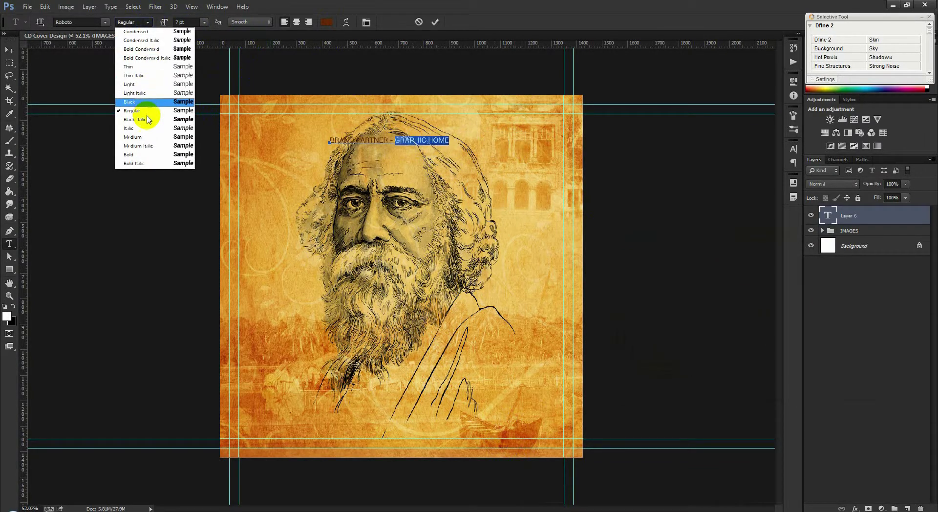
left_click(144, 137)
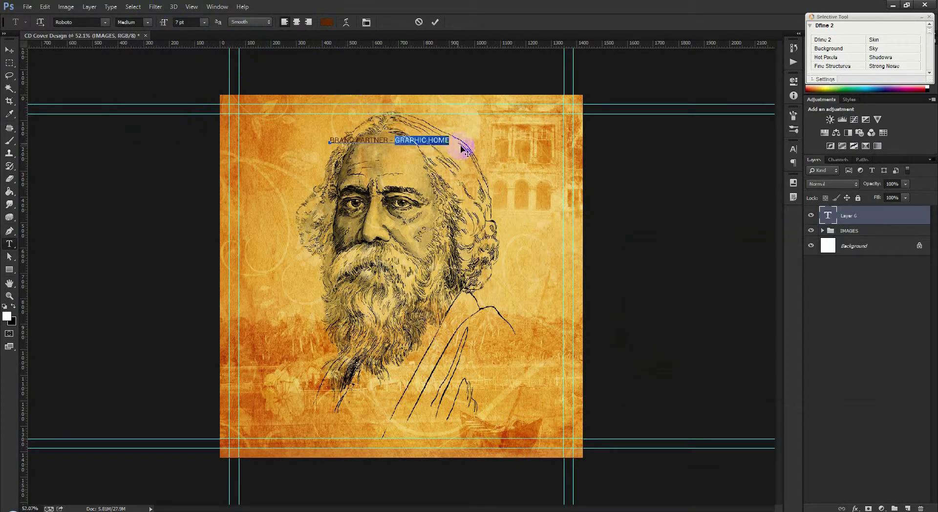
left_click_drag(452, 142, 282, 142)
left_click_drag(434, 187, 441, 177)
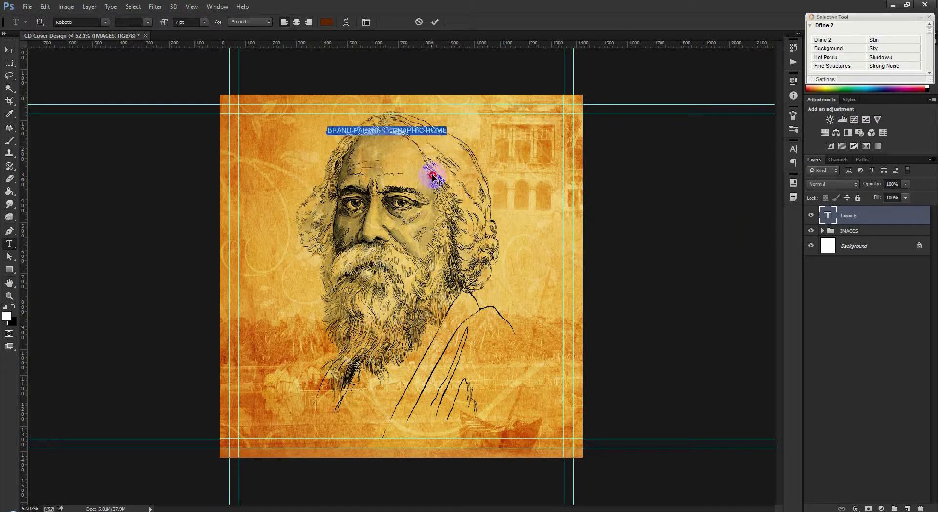
- Widen the letter spacing to 580, then 660, and reduce the line to 6 pt
left_click(794, 152)
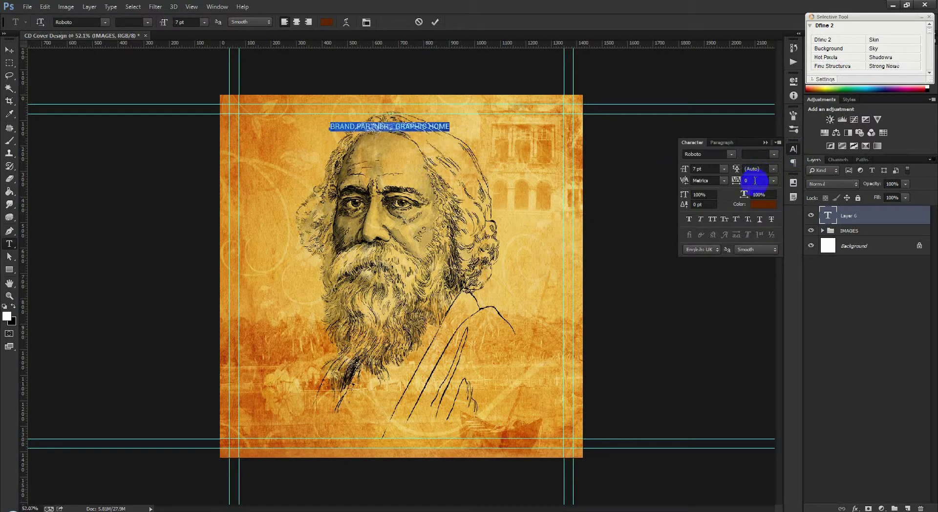
type("140280")
key("Return")
type("580")
key("Return")
left_click_drag(471, 189, 414, 199)
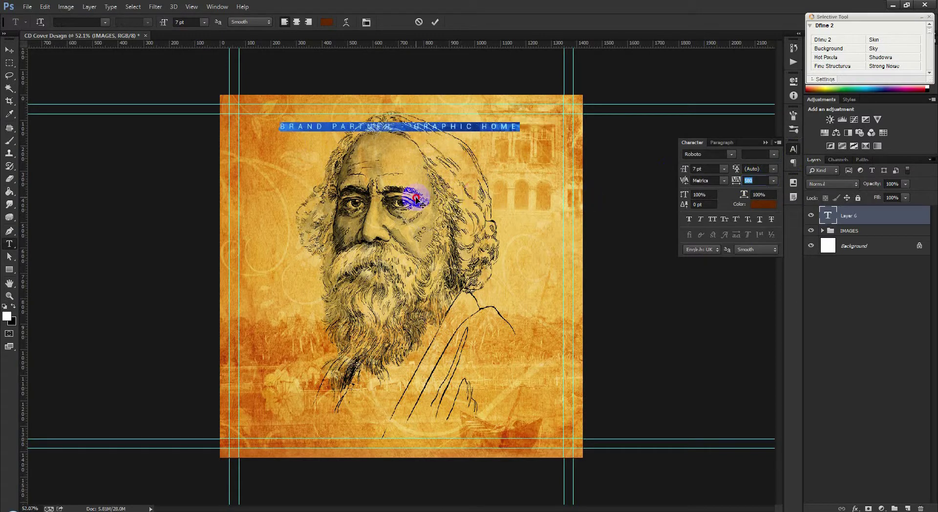
left_click(724, 169)
left_click(715, 196)
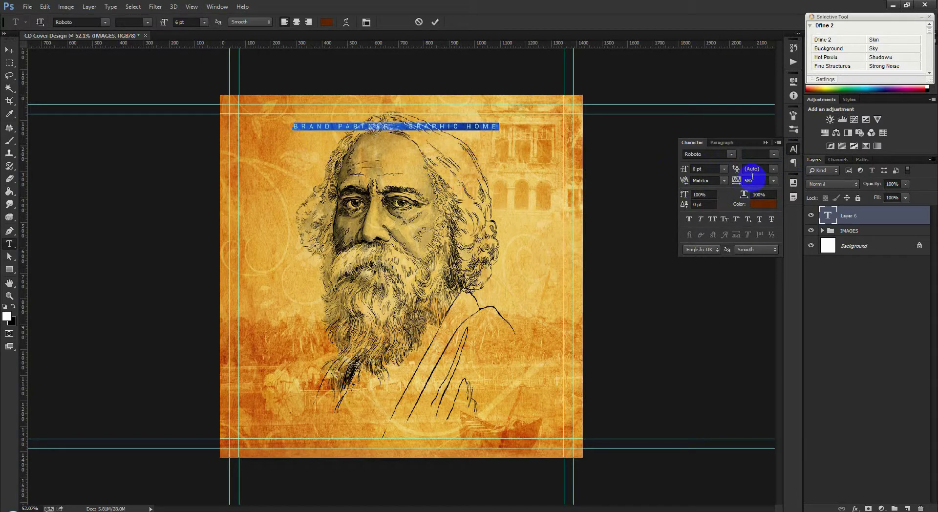
left_click_drag(423, 177, 442, 173)
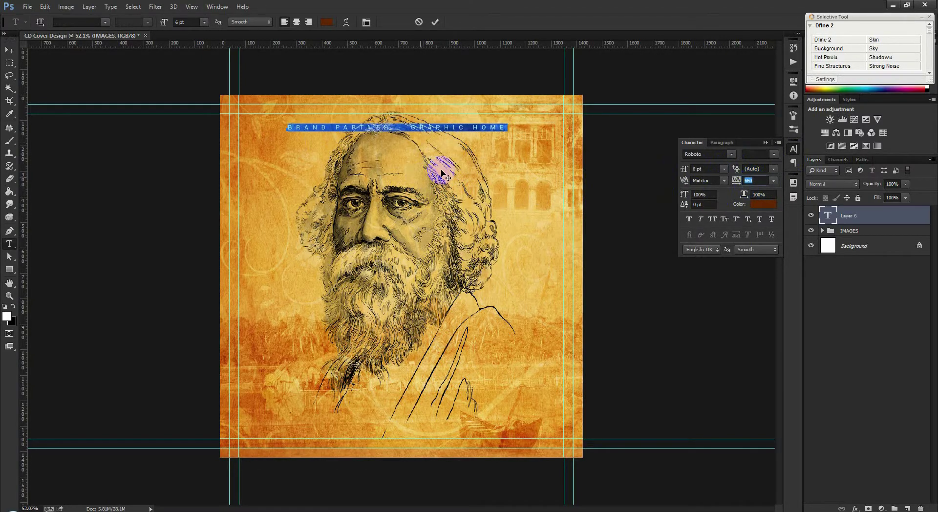
- Recolour the whole line white and commit the text edits
left_click(507, 126)
triple_click(459, 129)
left_click(326, 22)
left_click_drag(679, 290, 566, 209)
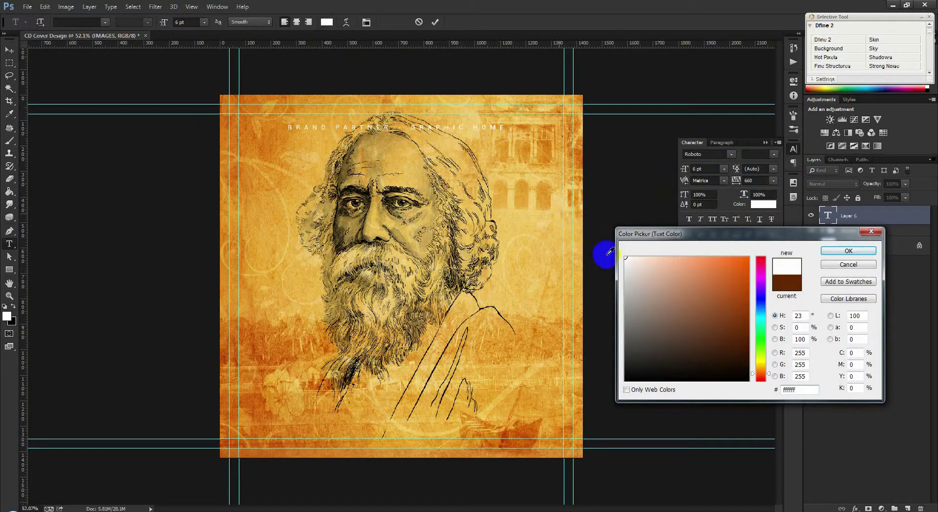
left_click(598, 393)
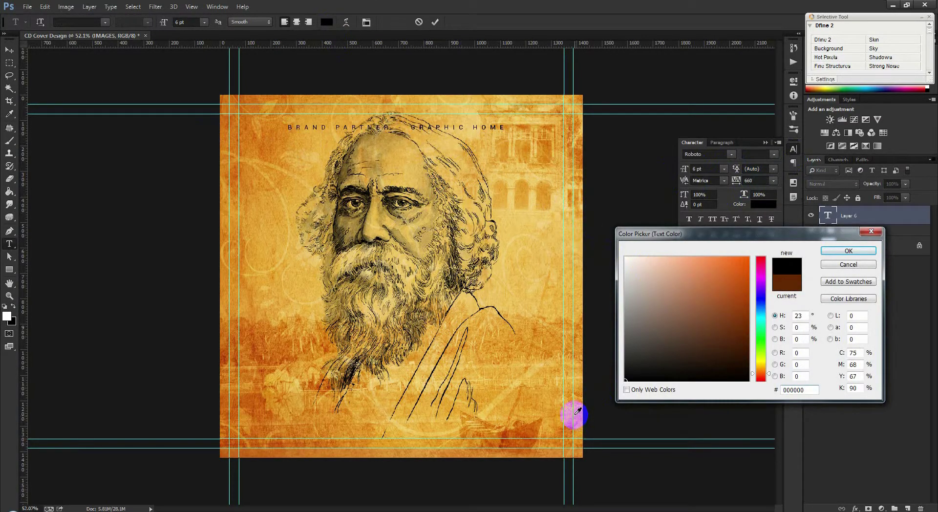
left_click_drag(644, 314, 582, 209)
left_click(848, 251)
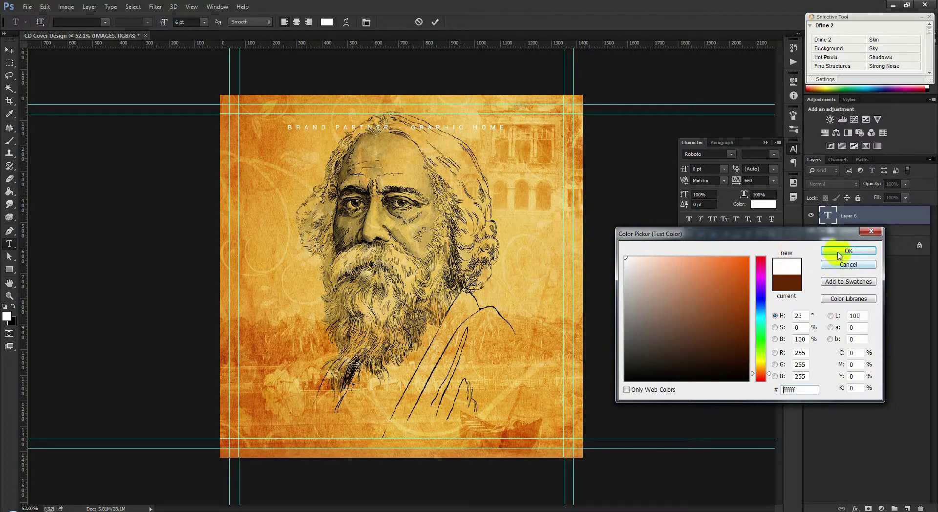
left_click(430, 26)
left_click_drag(396, 124, 366, 140)
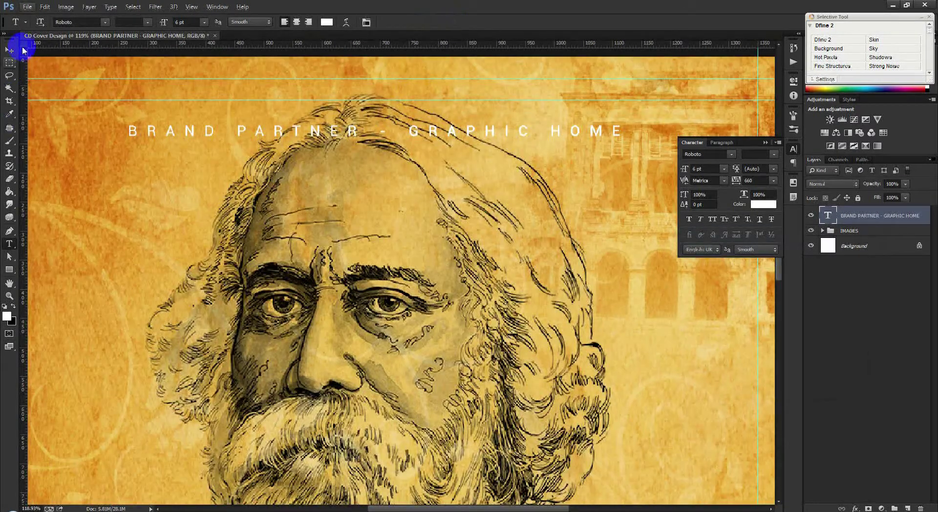
- Position the text line and centre it horizontally on the canvas
left_click(23, 50)
scroll(329, 161, "down", 3)
left_click_drag(317, 152, 335, 121)
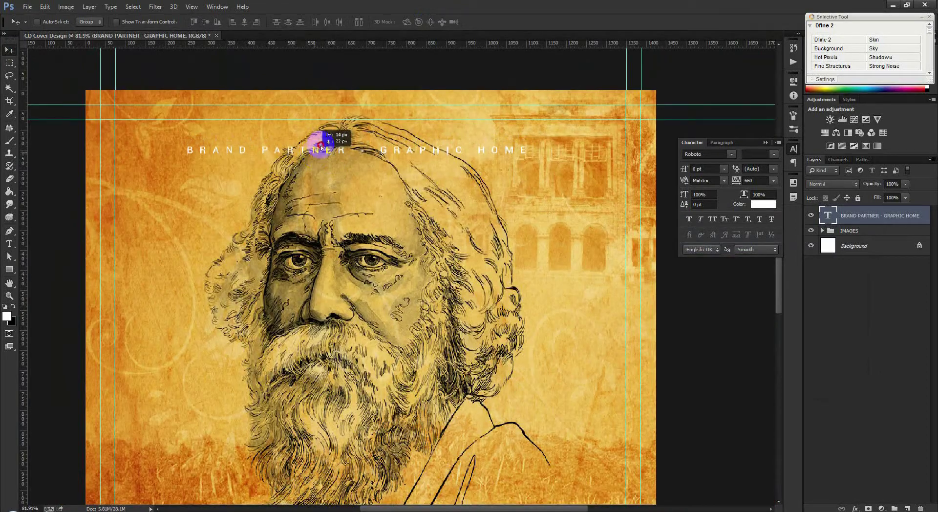
left_click_drag(335, 121, 344, 140)
key("ctrl+a")
left_click(244, 23)
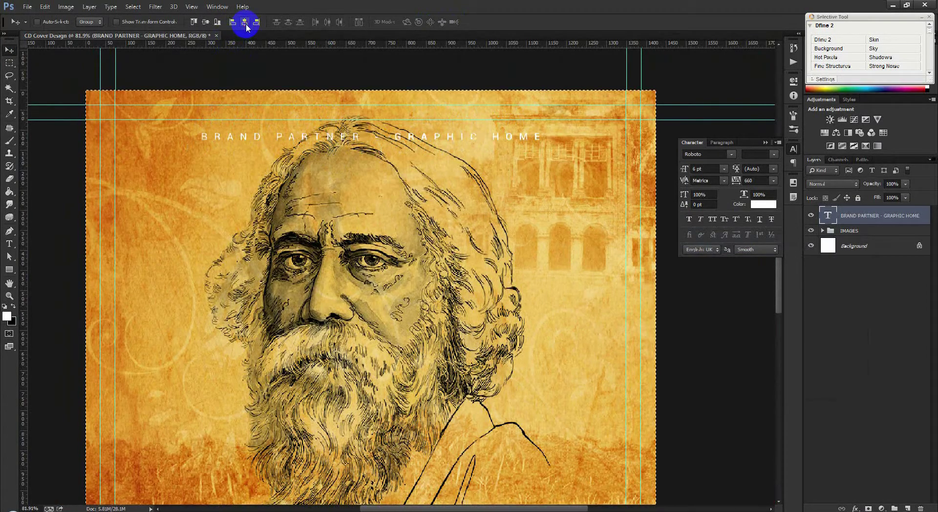
- Start a new text layer over the lower part of the portrait
scroll(401, 146, "down", 2)
scroll(366, 195, "down", 1)
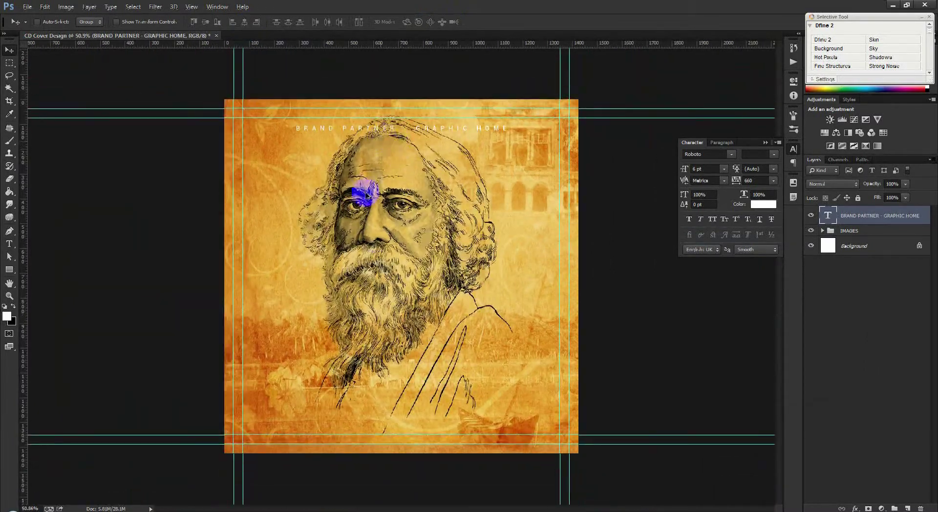
scroll(395, 263, "up", 1)
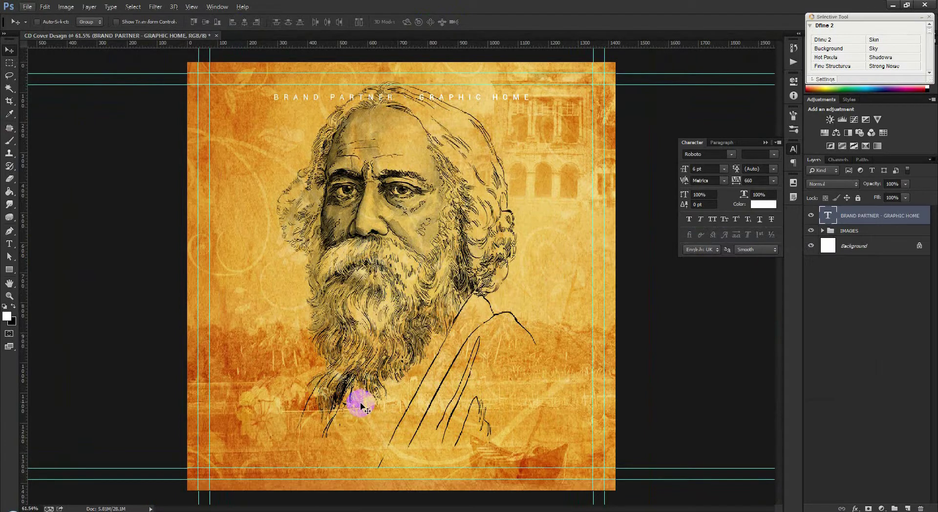
left_click(9, 243)
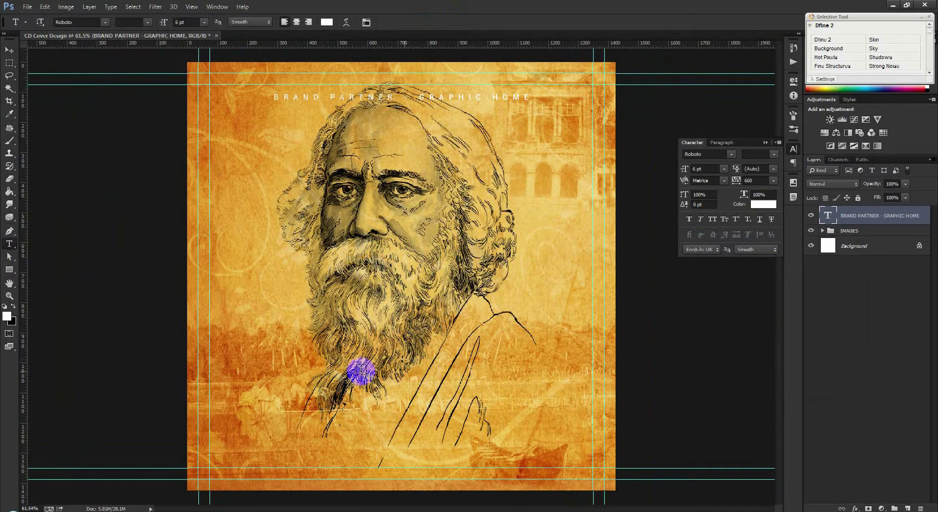
left_click(385, 380)
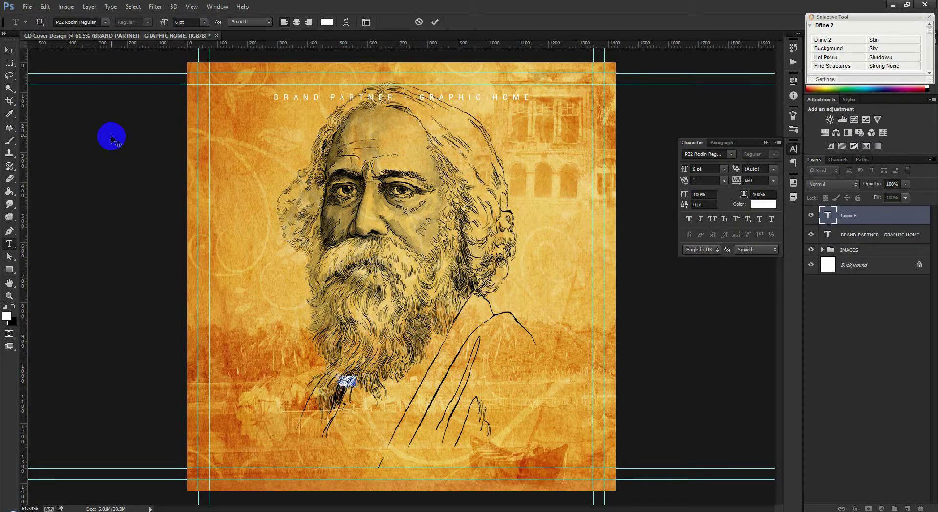
- Enlarge the 50 to 91 pt, reset tracking to 0, and try Silent Reaction
left_click_drag(163, 22, 787, 181)
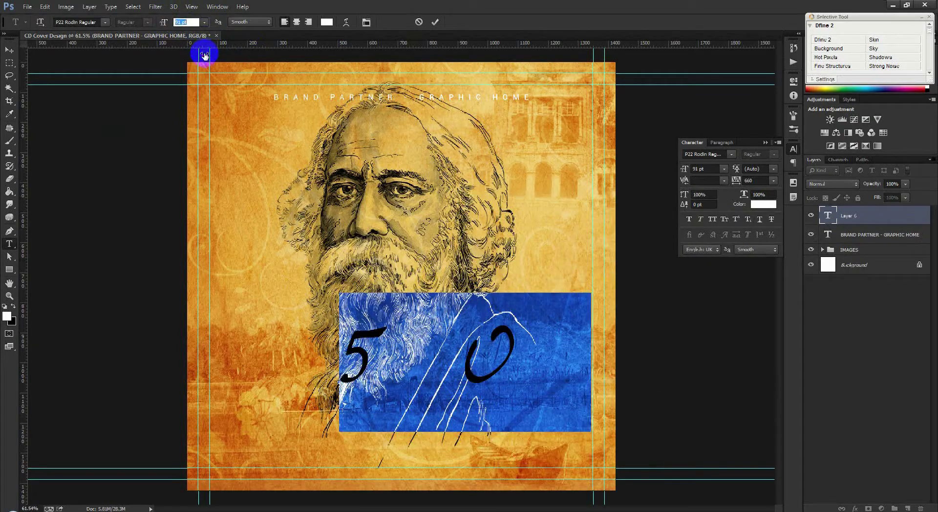
left_click(771, 181)
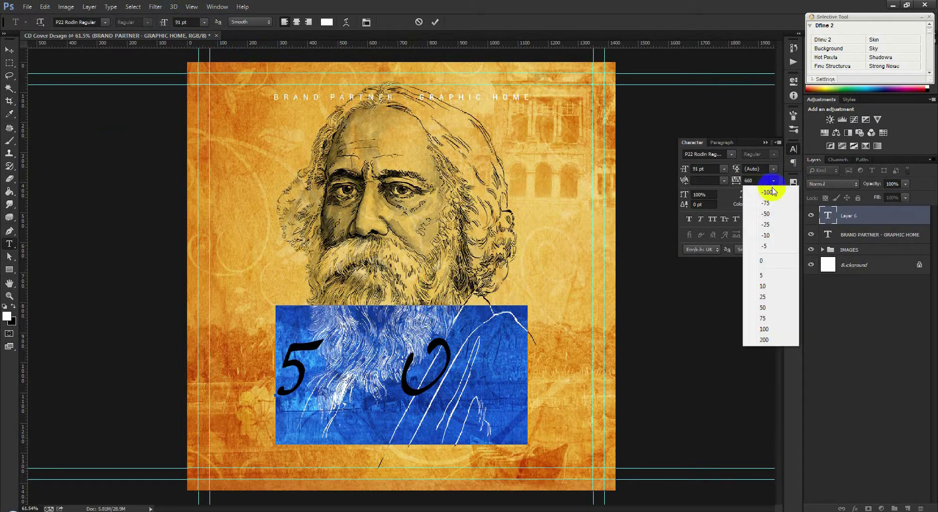
left_click(763, 261)
left_click(95, 22)
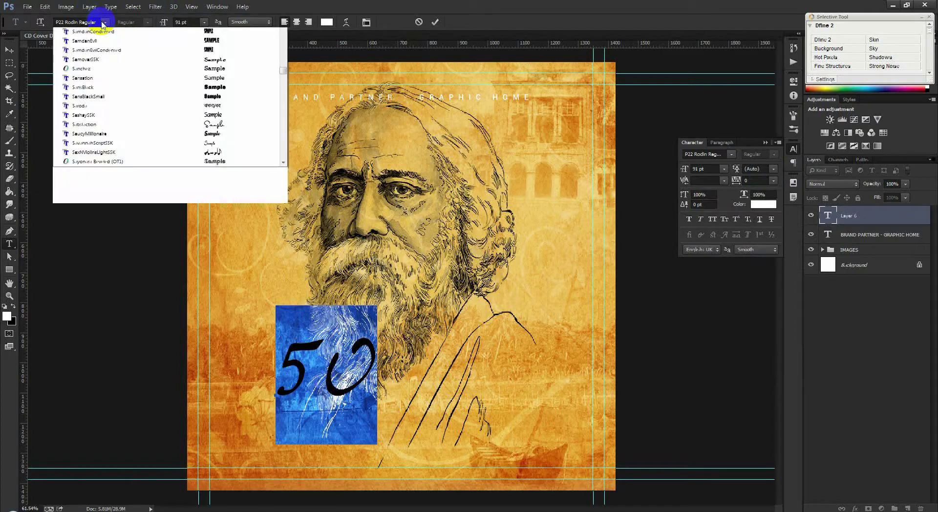
scroll(248, 149, "down", 5)
scroll(274, 176, "down", 6)
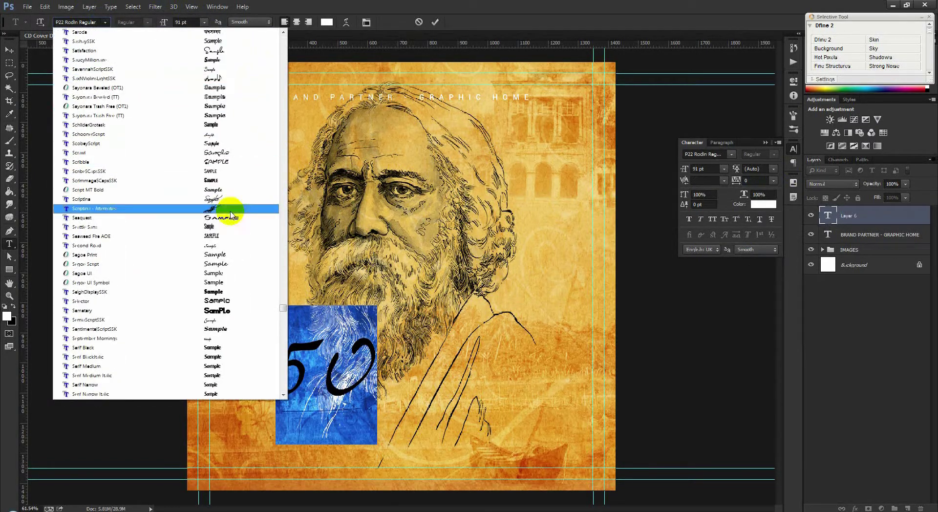
scroll(242, 245, "down", 6)
scroll(253, 291, "down", 6)
scroll(249, 191, "down", 3)
scroll(256, 300, "down", 3)
left_click(239, 287)
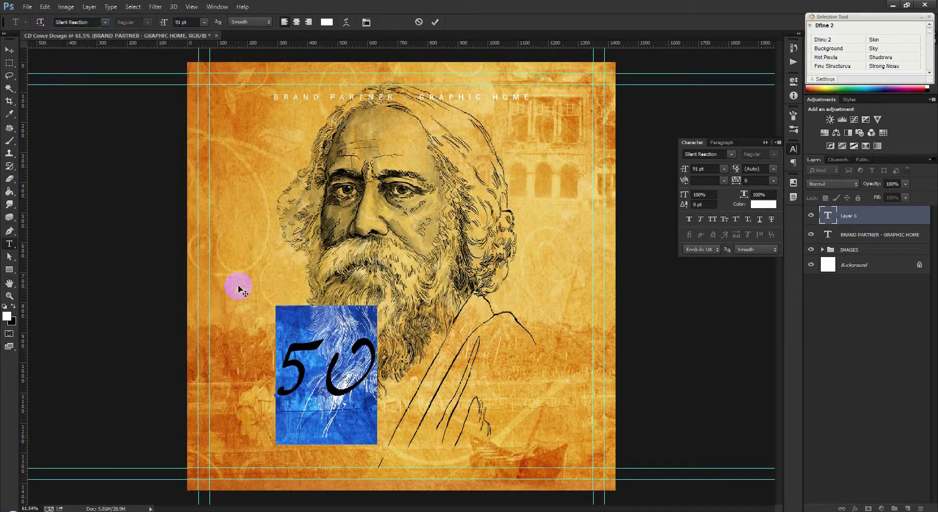
- Try the Simplesnails, Streetwear and Swan Song fonts on the 50
left_click(106, 24)
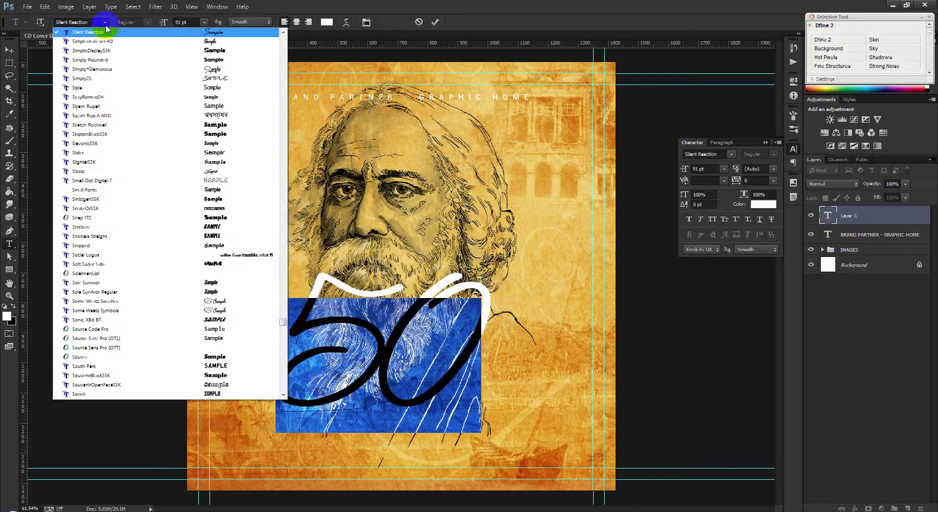
left_click(126, 36)
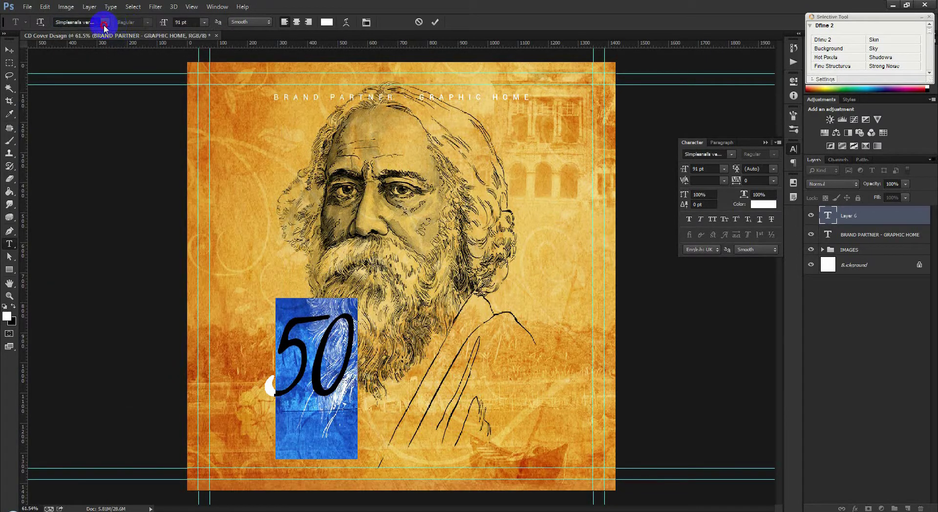
left_click(104, 27)
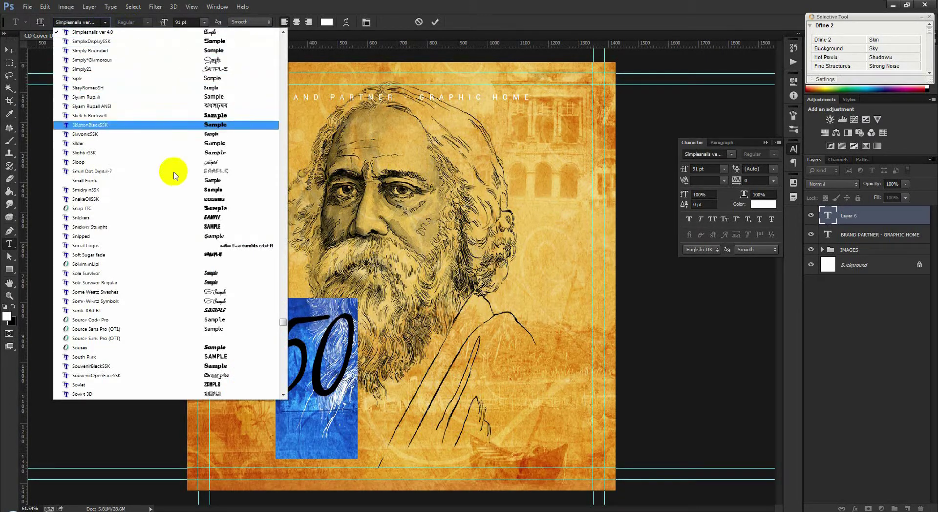
scroll(249, 184, "down", 3)
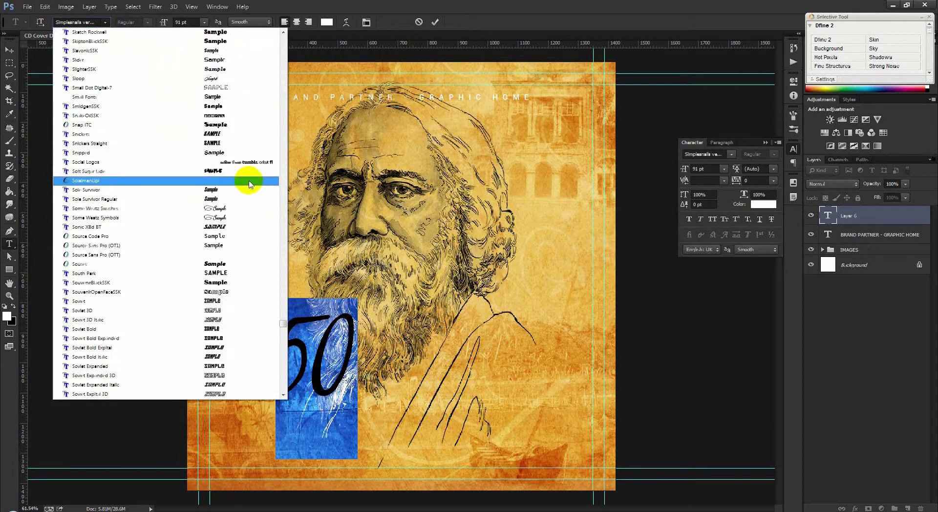
scroll(230, 188, "down", 3)
scroll(276, 255, "down", 4)
scroll(251, 251, "down", 6)
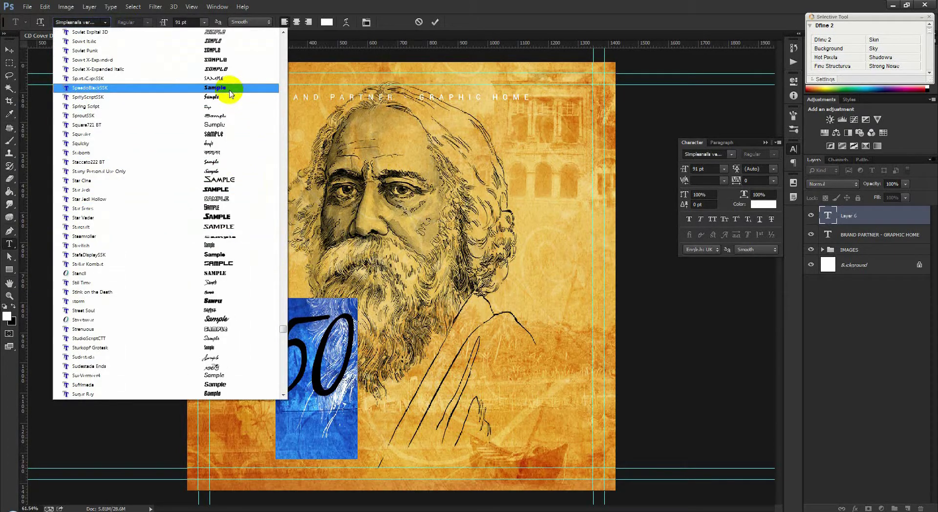
left_click(241, 320)
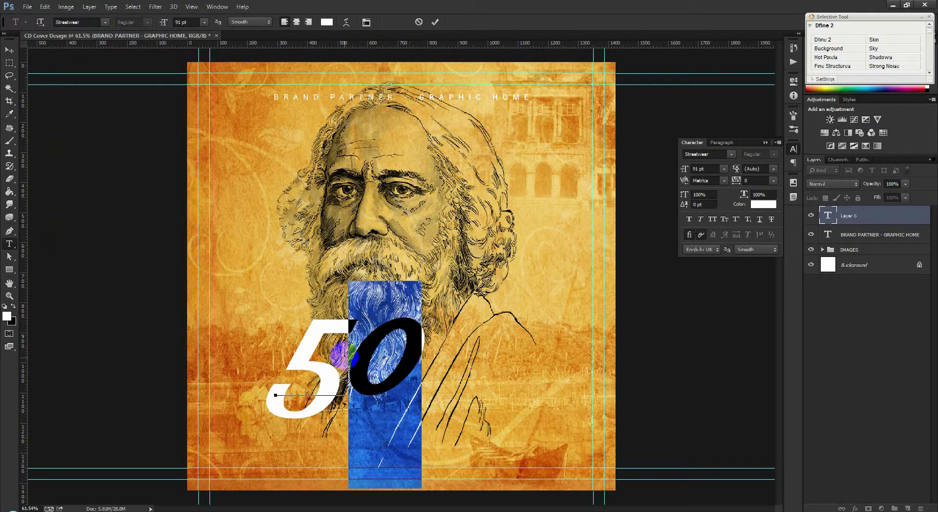
left_click(105, 22)
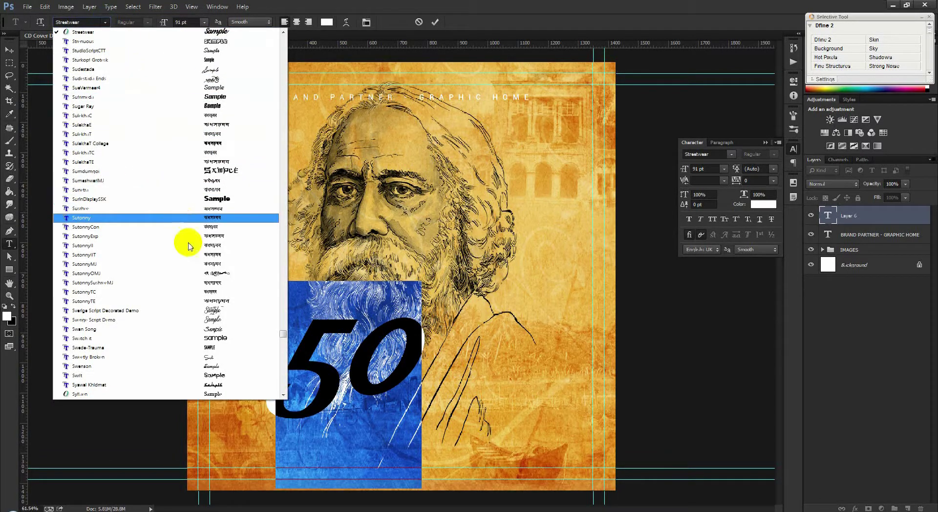
left_click(225, 330)
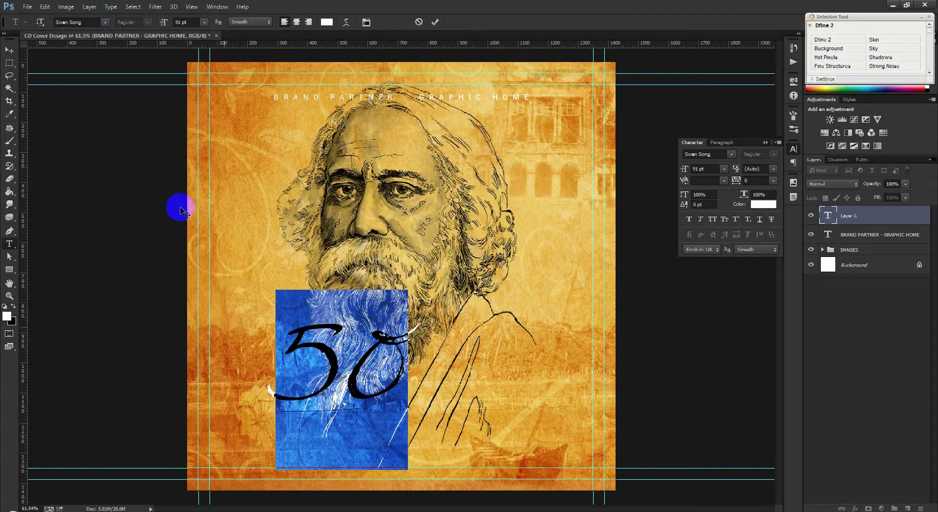
- Try King & Queen, then settle on Thinking Of Betty for the 50
left_click(106, 23)
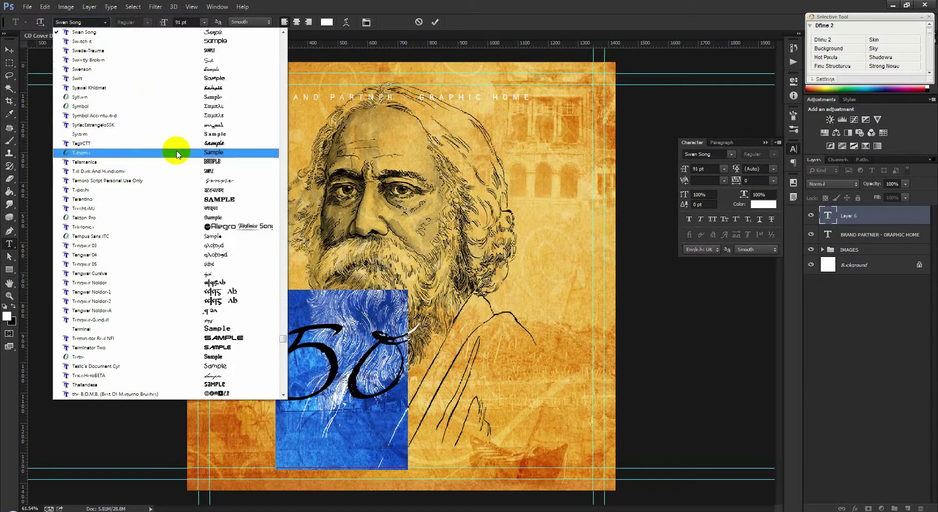
scroll(252, 239, "down", 8)
left_click(249, 227)
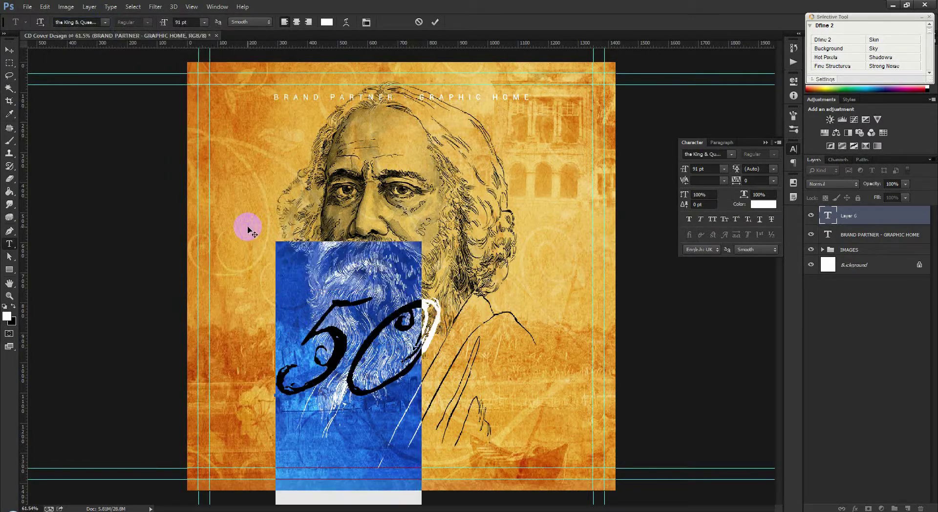
left_click(105, 23)
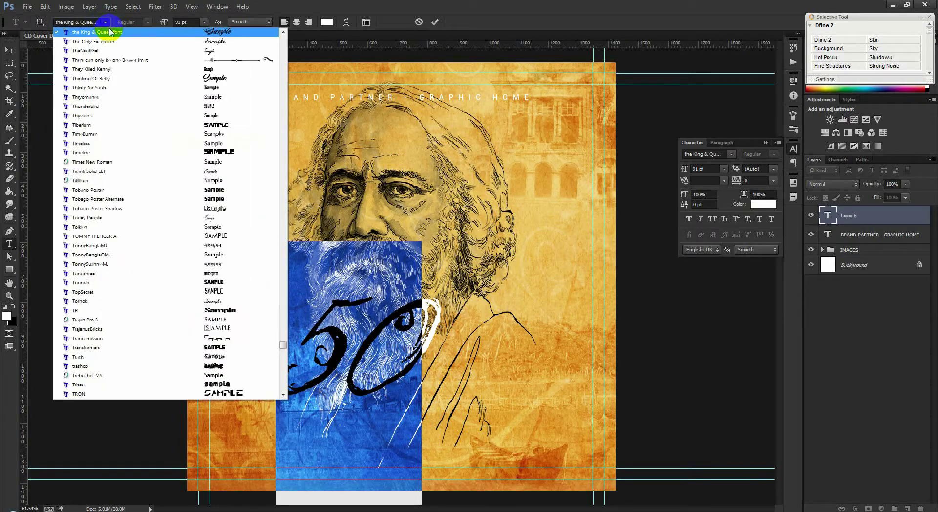
scroll(147, 73, "up", 2)
left_click(151, 81)
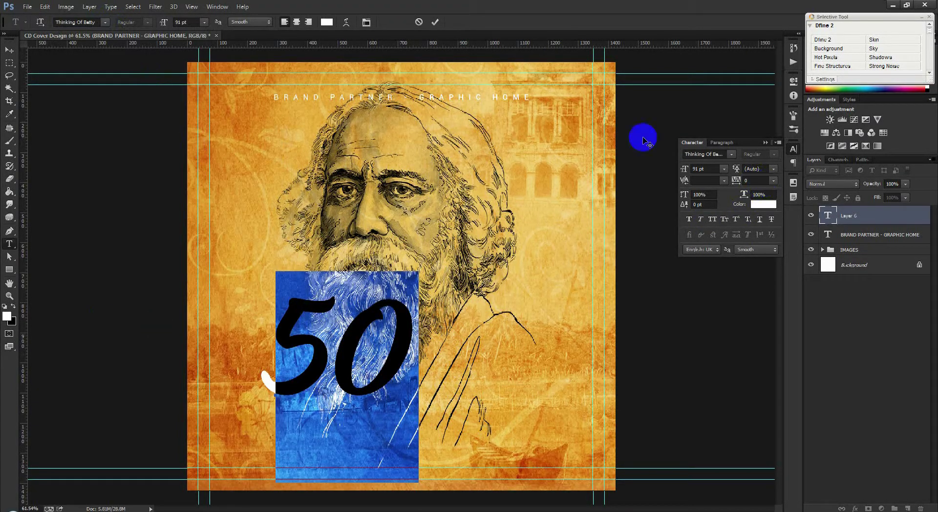
left_click(435, 22)
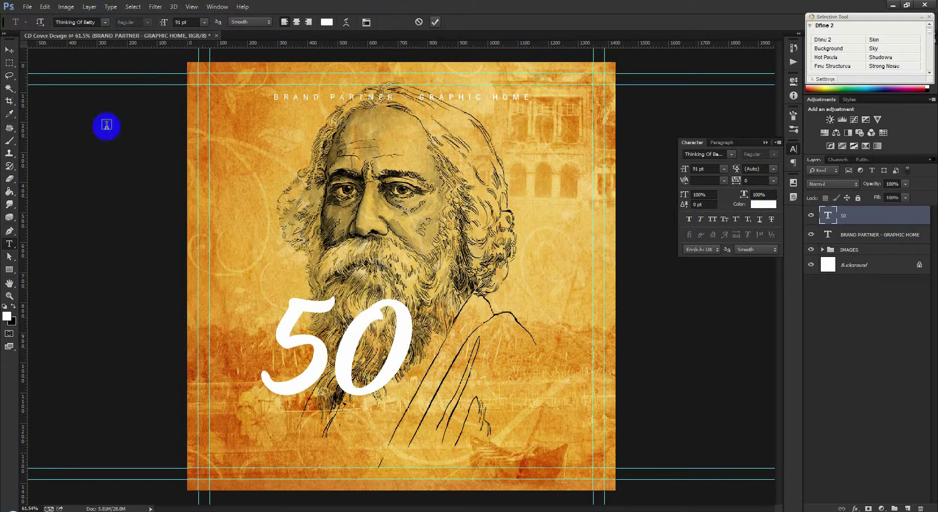
- Duplicate the 50 text layer, retype the copy as 'Years', and move it below the 50
left_click(9, 50)
mouse_move(360, 377)
left_mouse_down()
mouse_move(354, 336)
mouse_move(758, 303)
left_mouse_up()
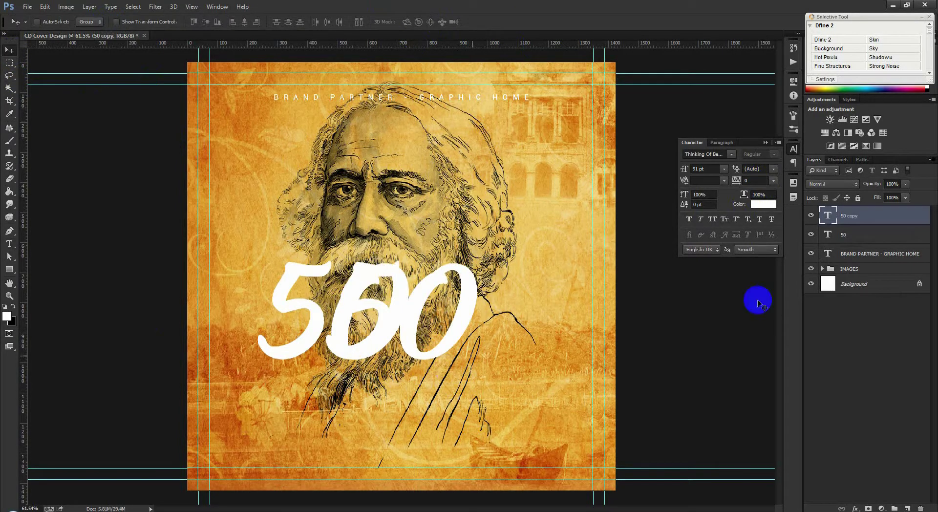
double_click(827, 215)
type("Y")
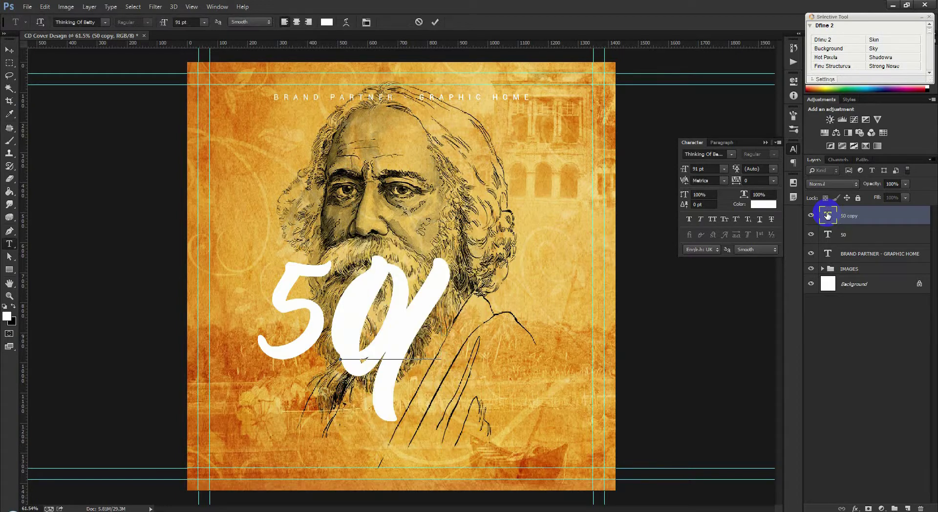
type("ears")
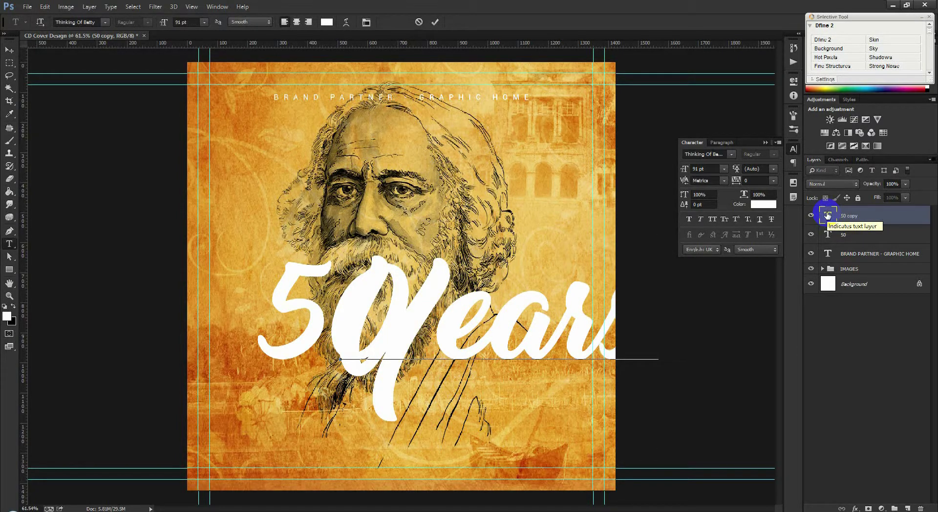
left_click(434, 23)
key("v")
left_click_drag(446, 355, 387, 401)
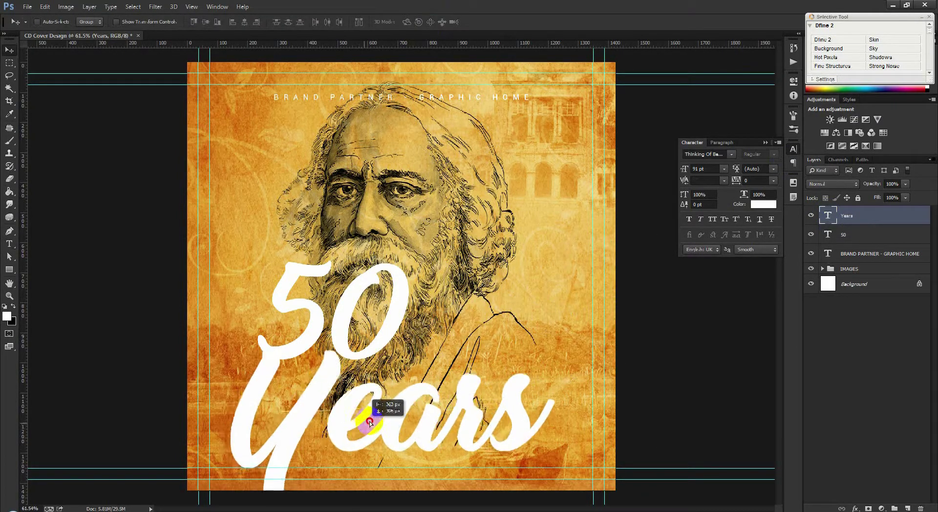
- Scale 'Years' to about 41% and set it just under the 50
key("ctrl+t")
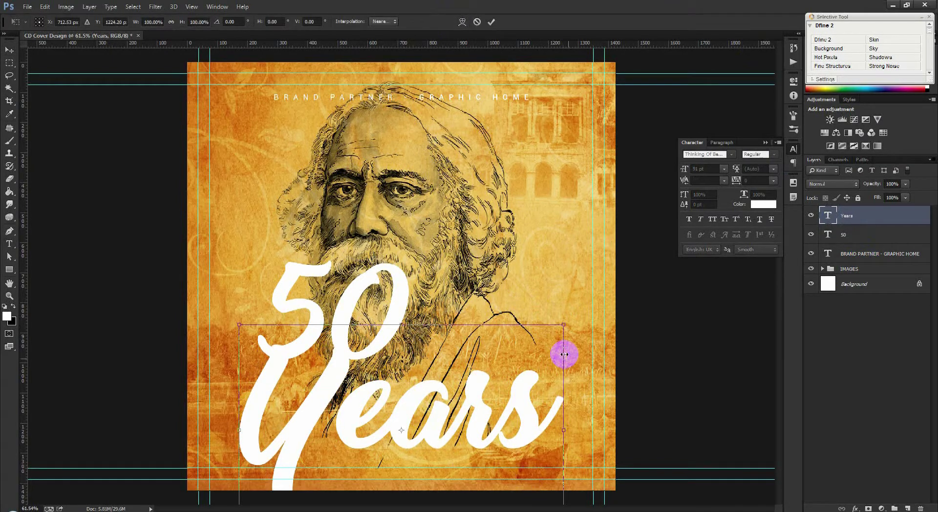
left_click_drag(564, 325, 460, 380)
left_click_drag(436, 413, 395, 376)
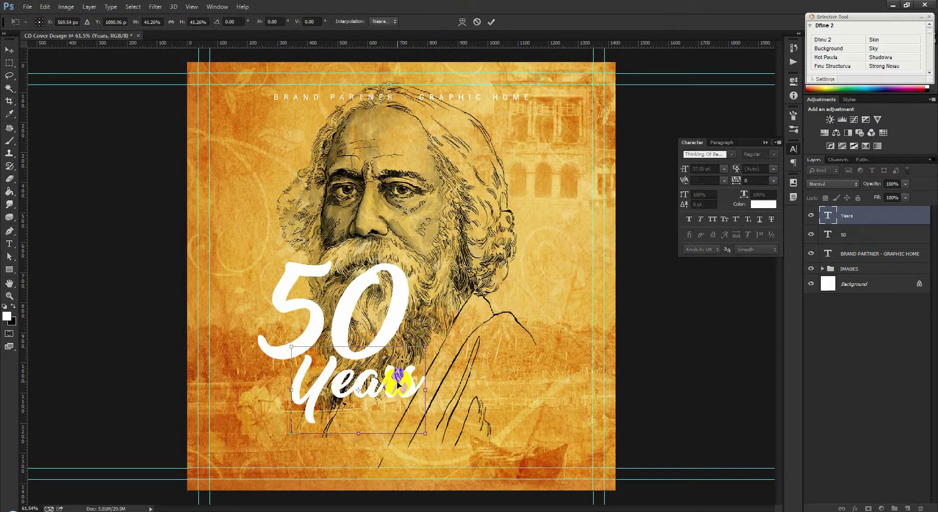
key("Return")
- Scale the 50 and Years layers together to about 63%, placed at the lower centre
left_click(835, 236, "shift")
left_click_drag(378, 306, 509, 342)
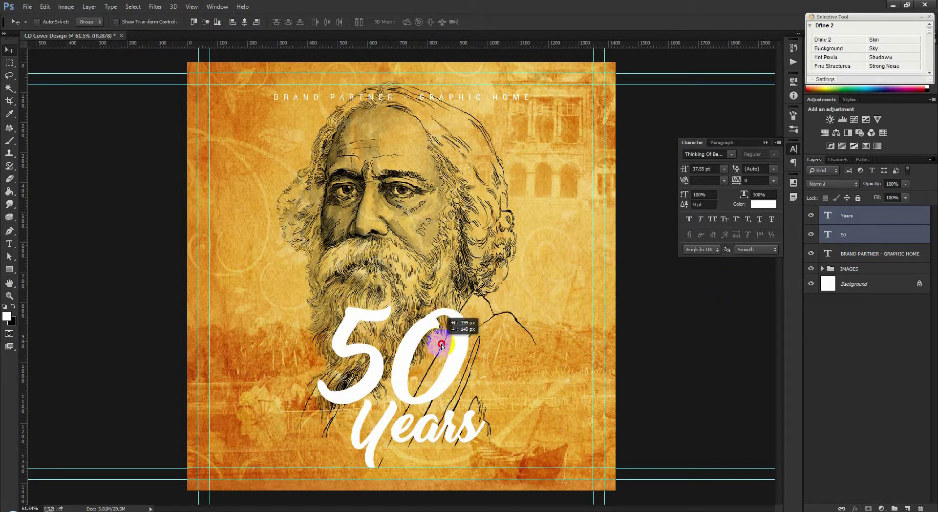
key("ctrl+t")
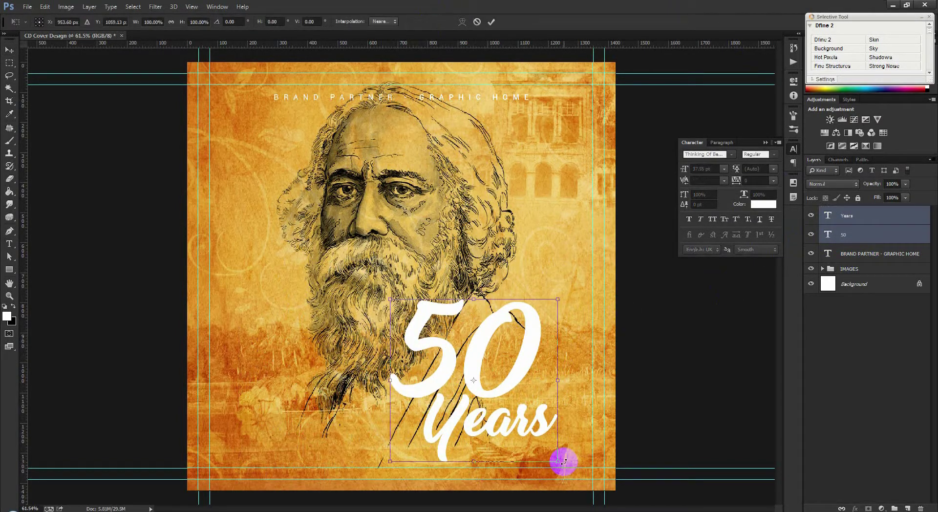
left_click_drag(564, 460, 495, 401)
mouse_move(469, 361)
left_mouse_down()
mouse_move(446, 417)
mouse_move(469, 397)
left_mouse_up()
key("Return")
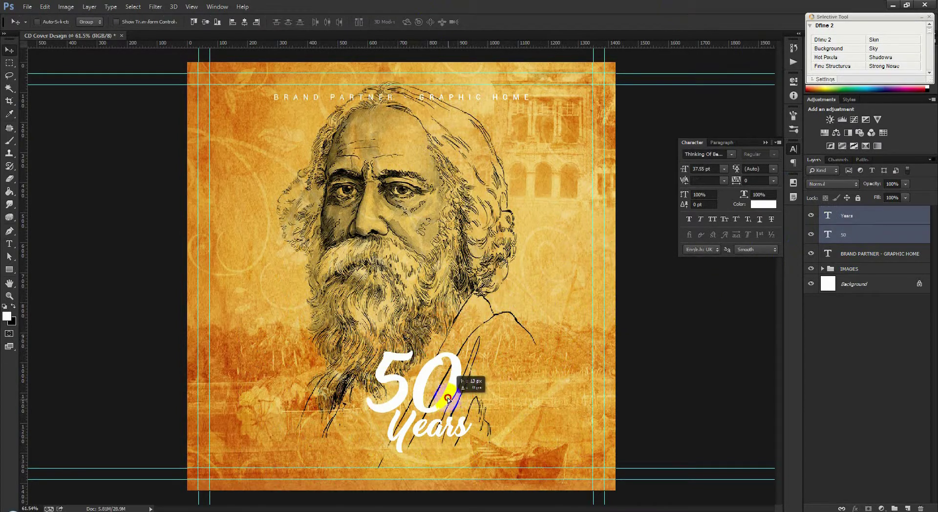
- Duplicate the Years layer and replace the copy's text with 'Celebaration'
left_click(852, 217)
left_click_drag(419, 446, 471, 446)
double_click(826, 216)
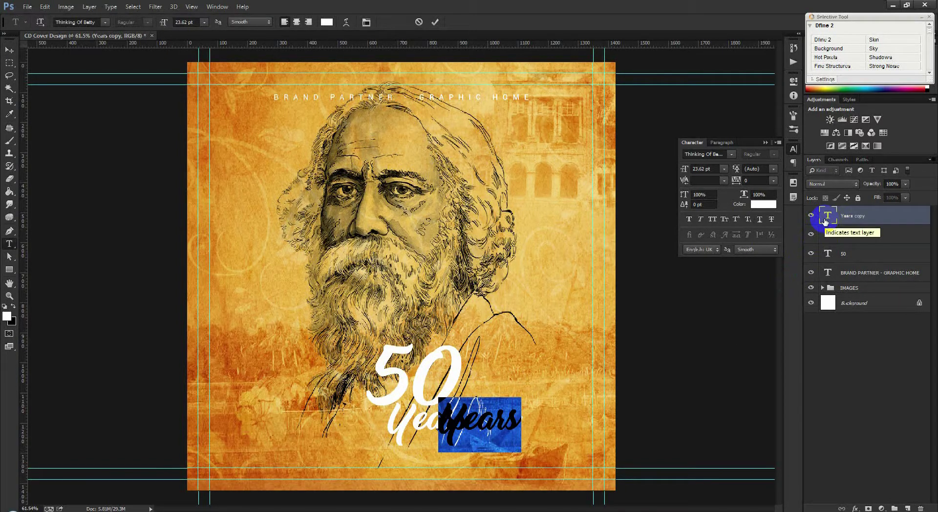
key("BackSpace")
type("Celebaration")
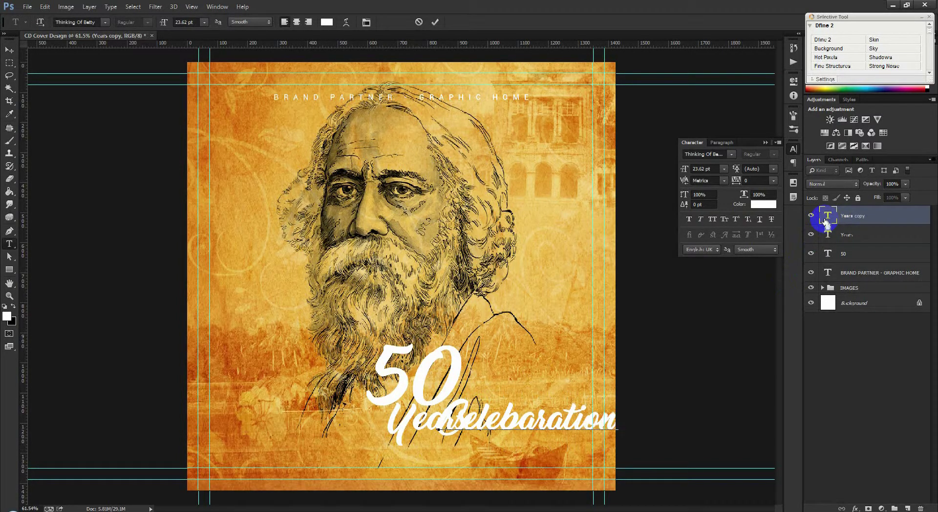
- Spell-check the word to 'Celebration' and place it below Years
double_click(826, 221)
right_click(548, 441)
left_click(591, 301)
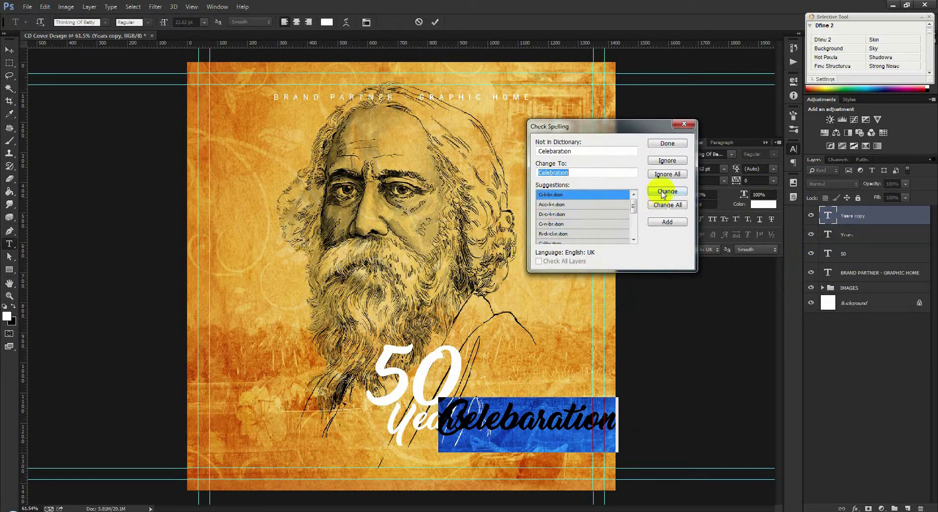
left_click(662, 193)
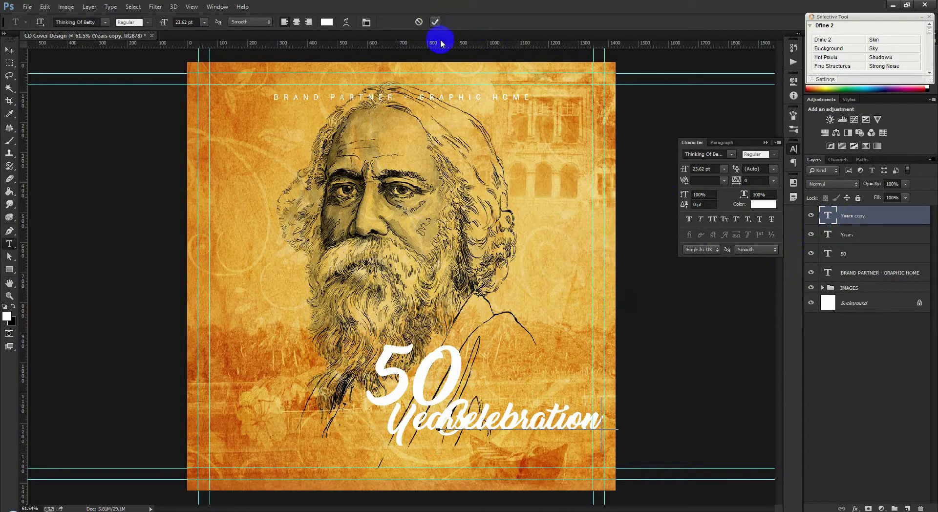
left_click_drag(512, 415, 530, 462)
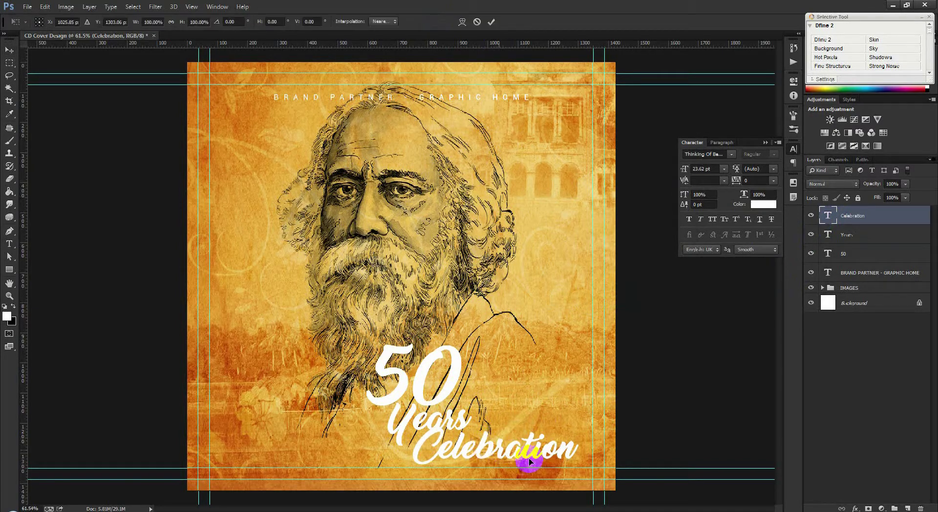
- Shrink 'Celebration' to about 64% and move it up near the 50
left_click_drag(576, 479, 493, 451)
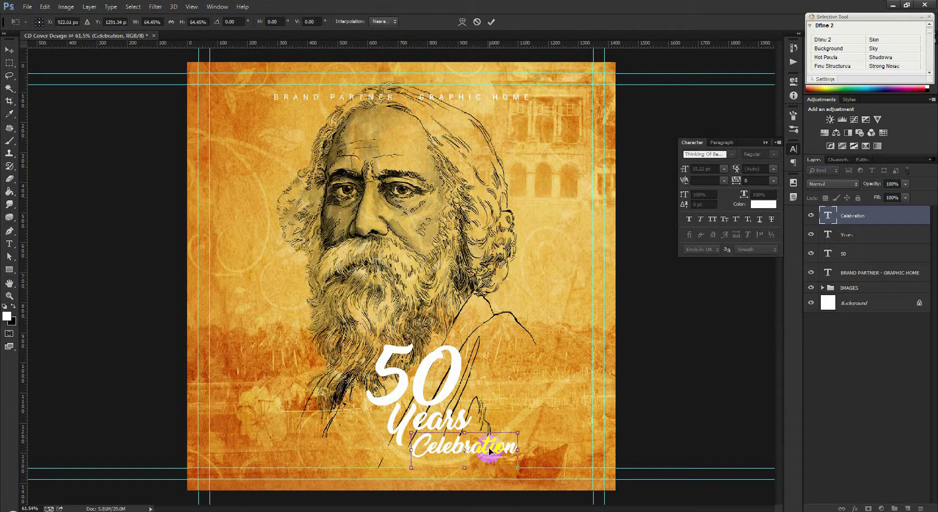
key("Return")
mouse_move(512, 430)
left_mouse_down()
mouse_move(539, 399)
mouse_move(497, 446)
mouse_move(537, 394)
left_mouse_up()
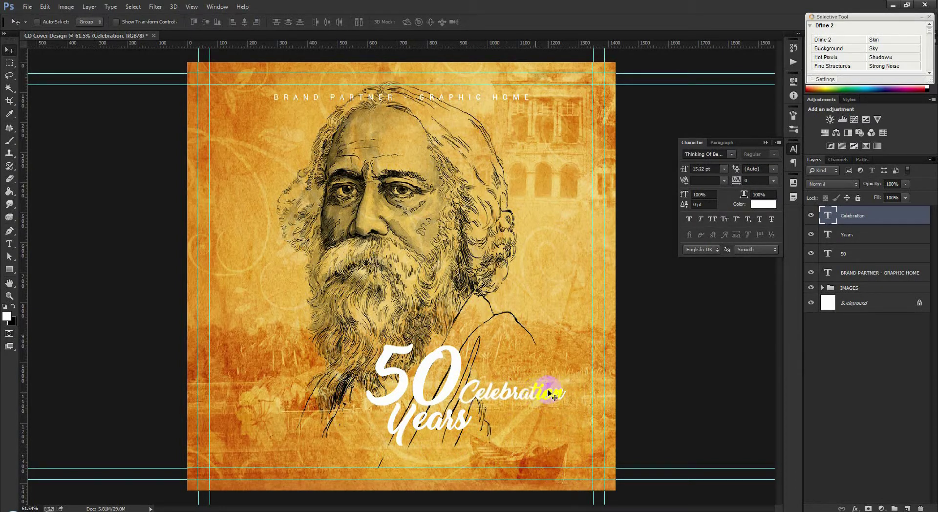
- Shift the title block left, with Years beside the 50 and Celebration underneath
left_click(839, 259, "shift")
mouse_move(444, 397)
left_mouse_down()
mouse_move(377, 403)
mouse_move(484, 370)
mouse_move(430, 388)
left_mouse_up()
left_click(900, 239)
left_click(852, 216)
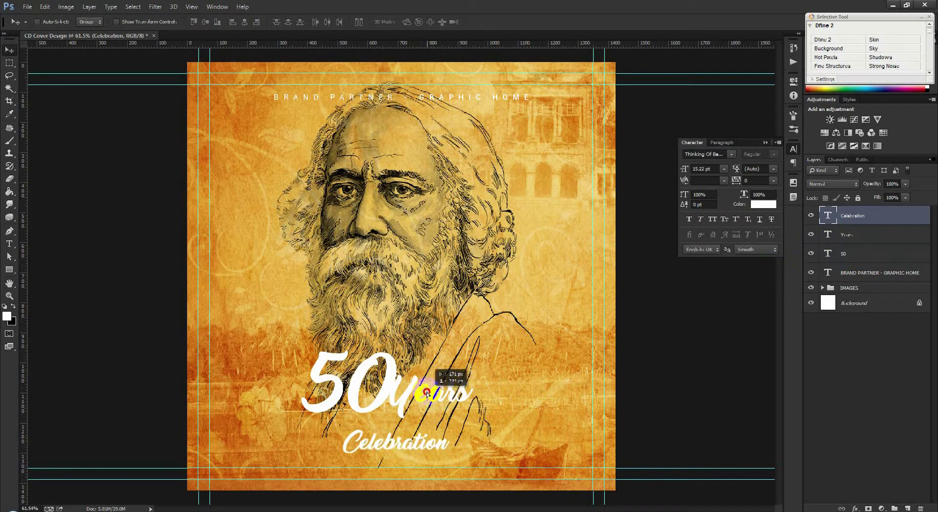
left_click_drag(479, 357, 480, 364)
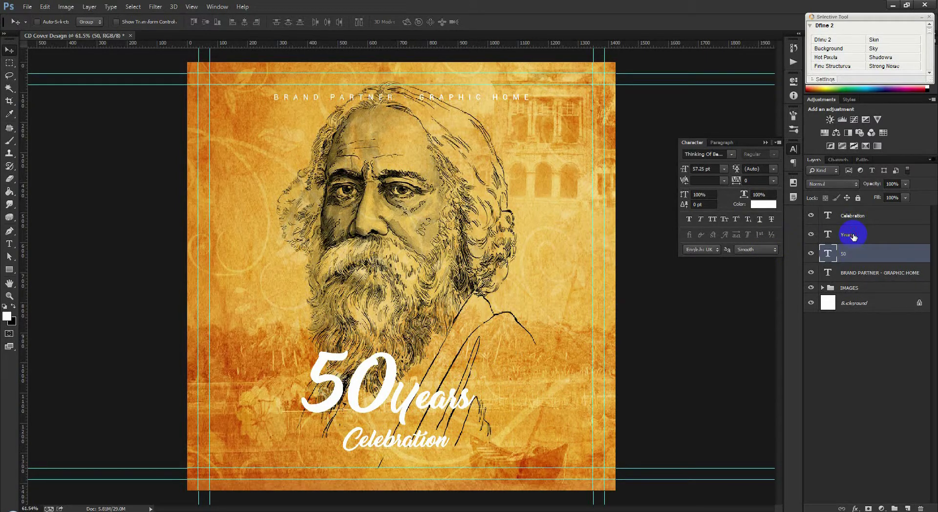
- Shrink the Years text and tighten the 50's tracking to -40
key("ctrl+t")
left_click_drag(484, 364, 433, 405)
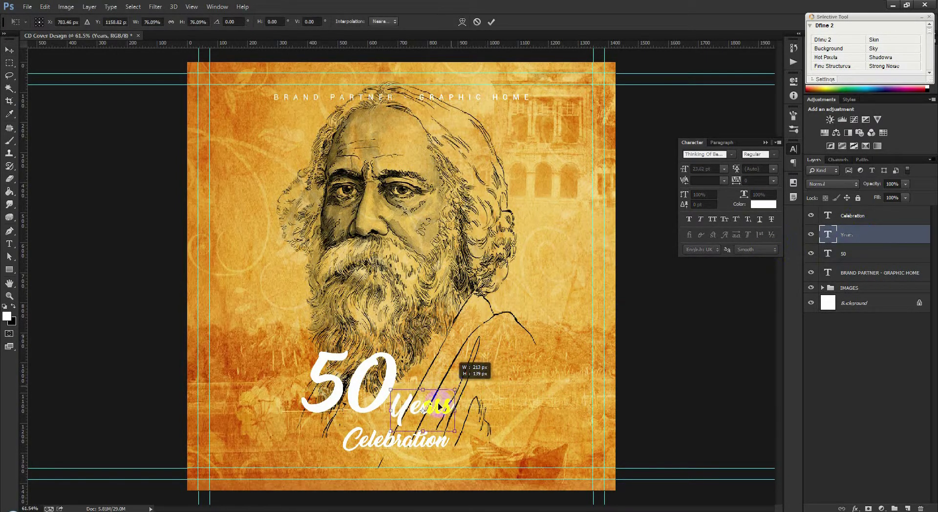
key("Return")
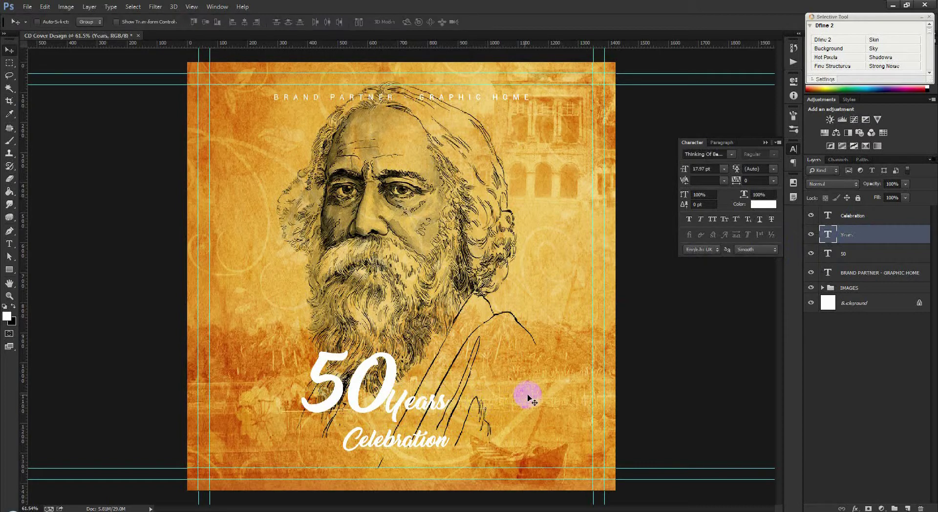
double_click(834, 258)
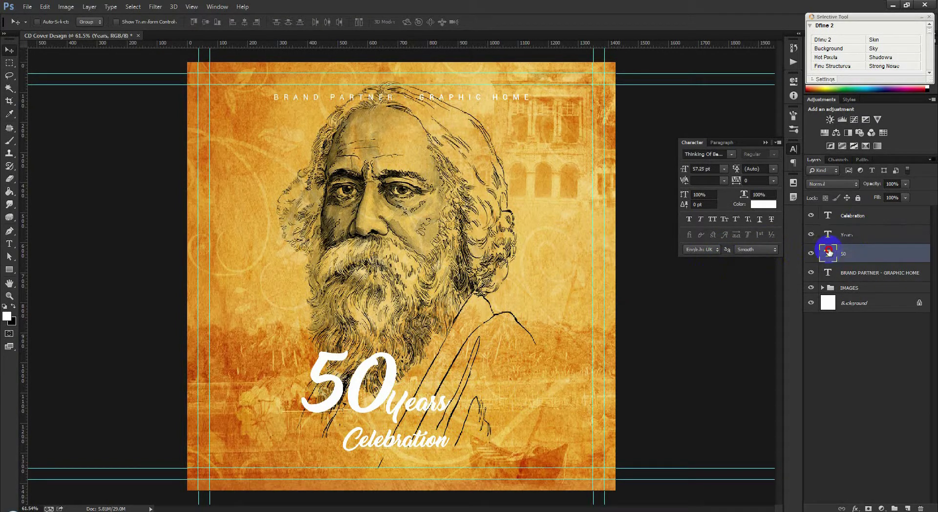
key("Down")
key("Down")
key("Down")
key("Down")
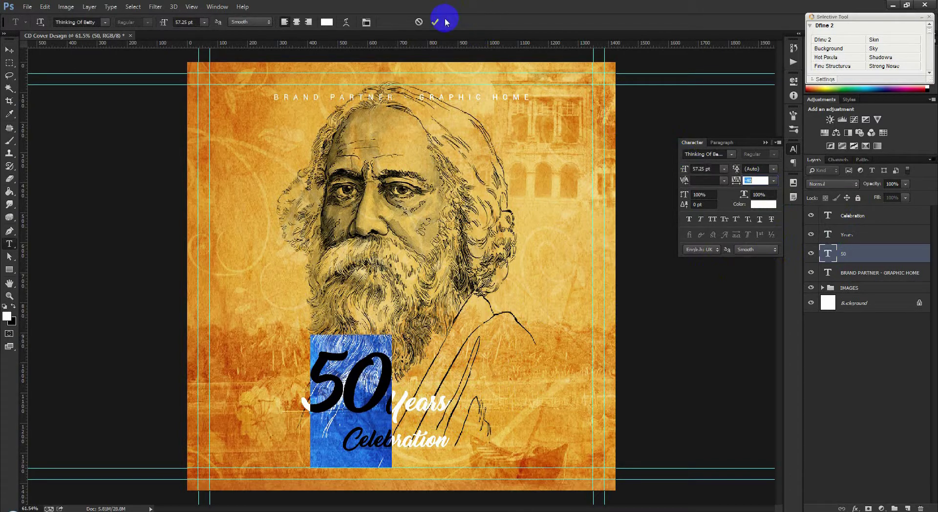
left_click(445, 20)
key("v")
- Nudge Years toward the 50, and enlarge Celebration to about 123% beneath it
left_click(846, 243)
left_click_drag(480, 376, 476, 374)
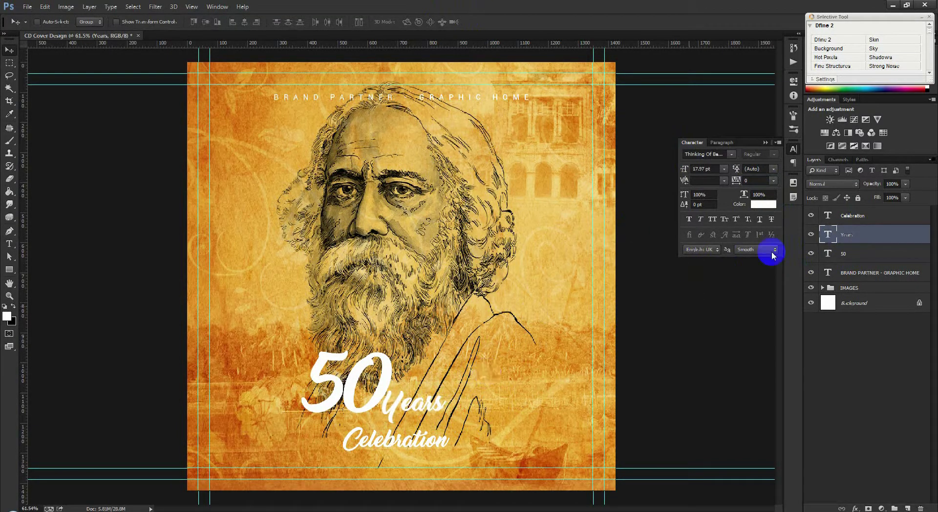
left_click(834, 222)
left_click_drag(416, 420, 401, 415)
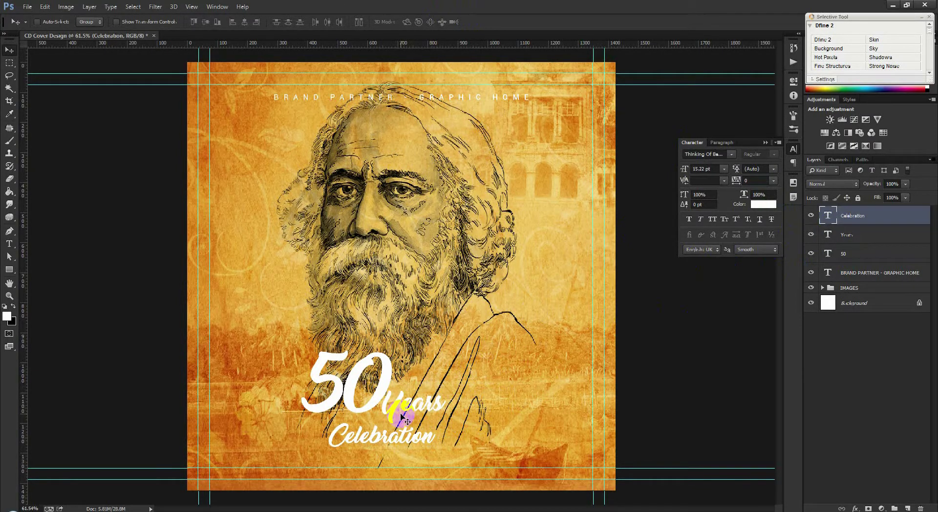
key("ctrl+t")
left_click_drag(436, 456, 507, 461)
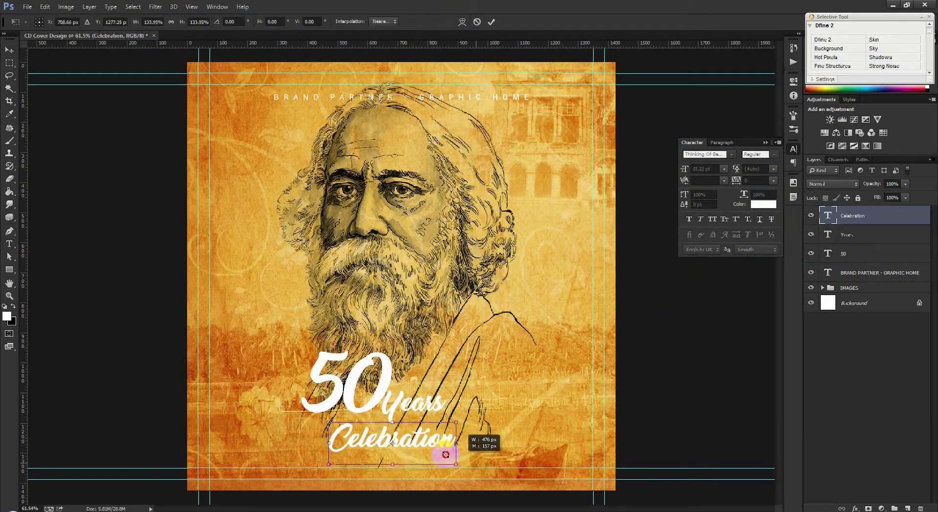
mouse_move(507, 461)
left_mouse_down()
mouse_move(374, 436)
mouse_move(465, 465)
left_mouse_up()
left_click_drag(419, 442, 425, 447)
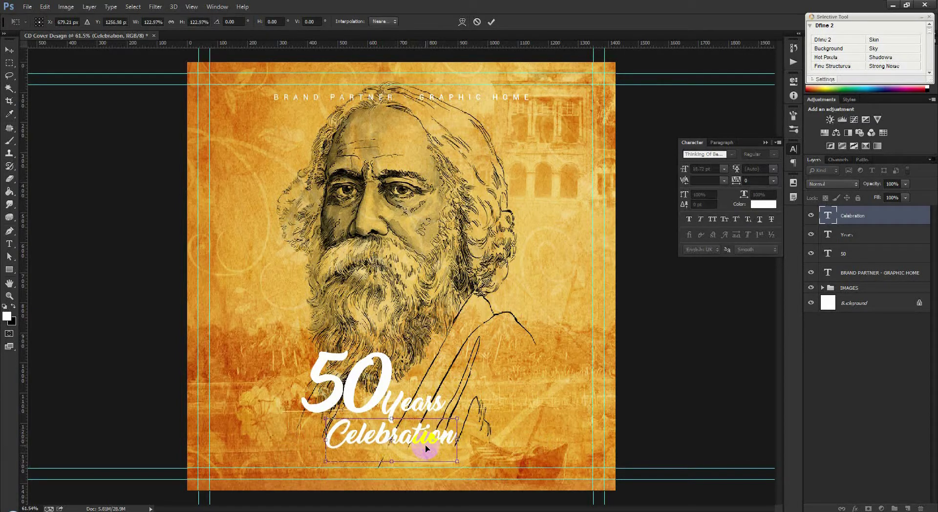
key("Return")
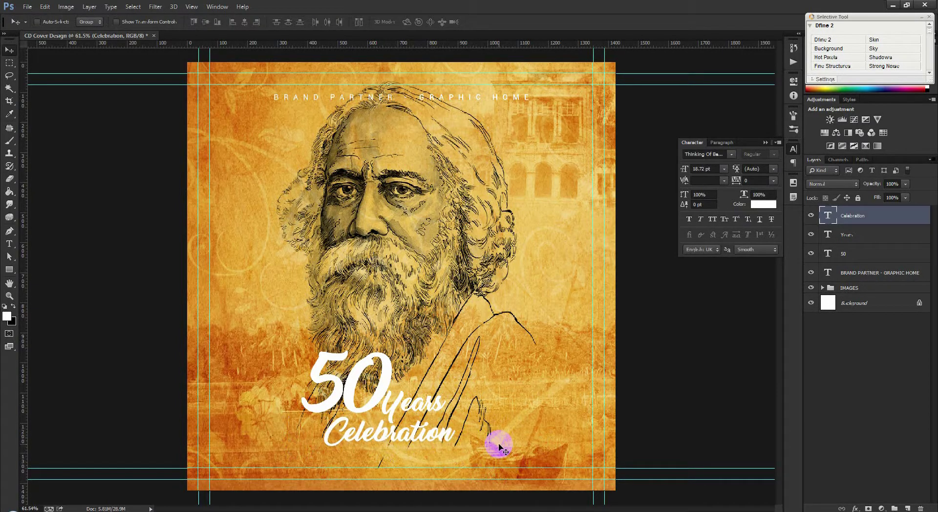
- Move the whole 50 Years Celebration title to the cover's lower-left
left_click(862, 260, "shift")
left_click_drag(433, 364, 357, 349)
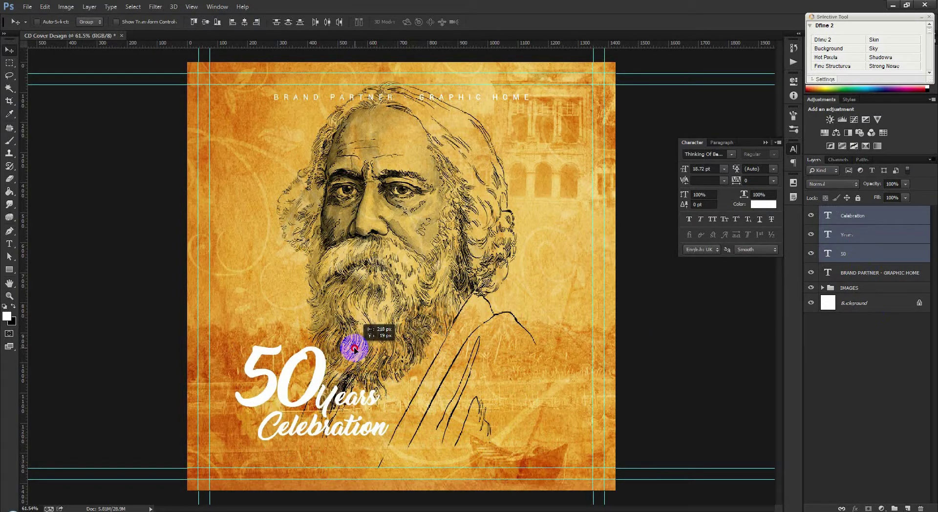
left_click_drag(357, 349, 353, 344)
scroll(323, 370, "up", 2)
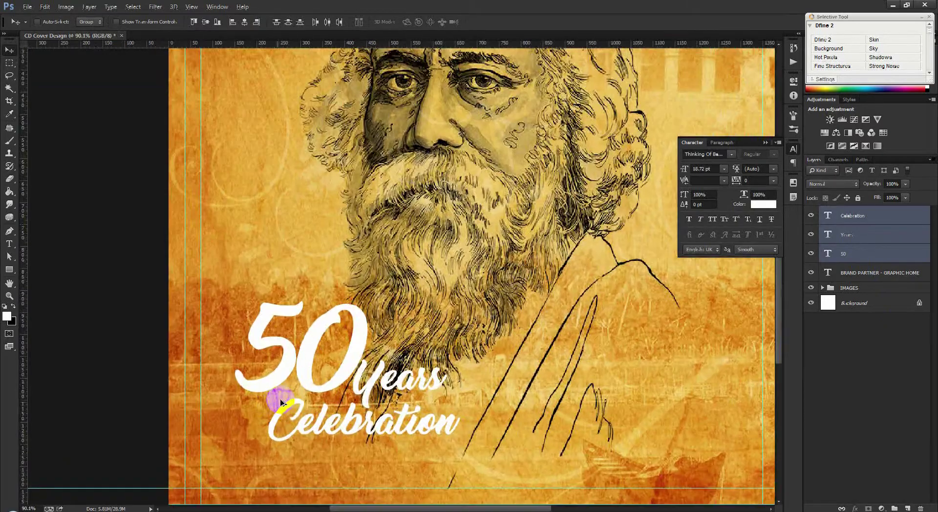
scroll(352, 356, "up", 1)
scroll(347, 352, "up", 1)
scroll(348, 353, "up", 1)
scroll(347, 349, "down", 2)
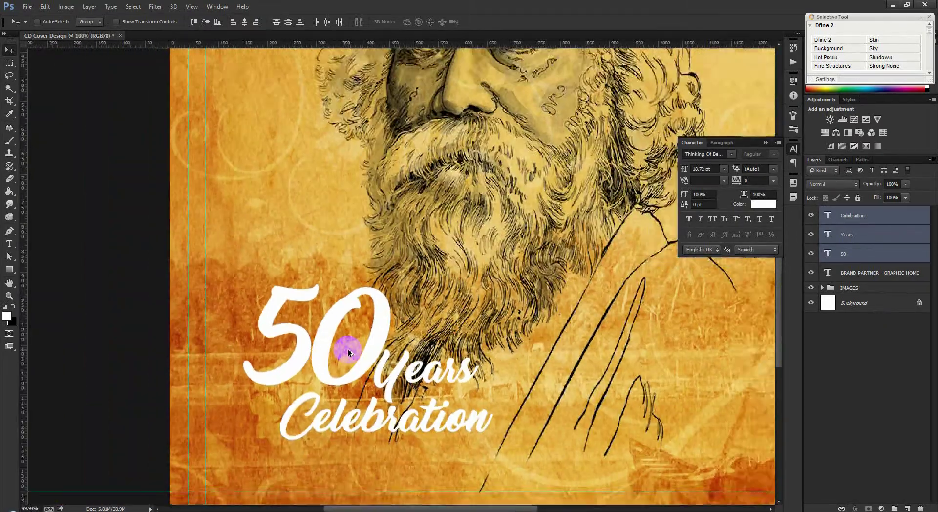
scroll(347, 349, "down", 2)
scroll(312, 341, "up", 4)
scroll(313, 341, "down", 2)
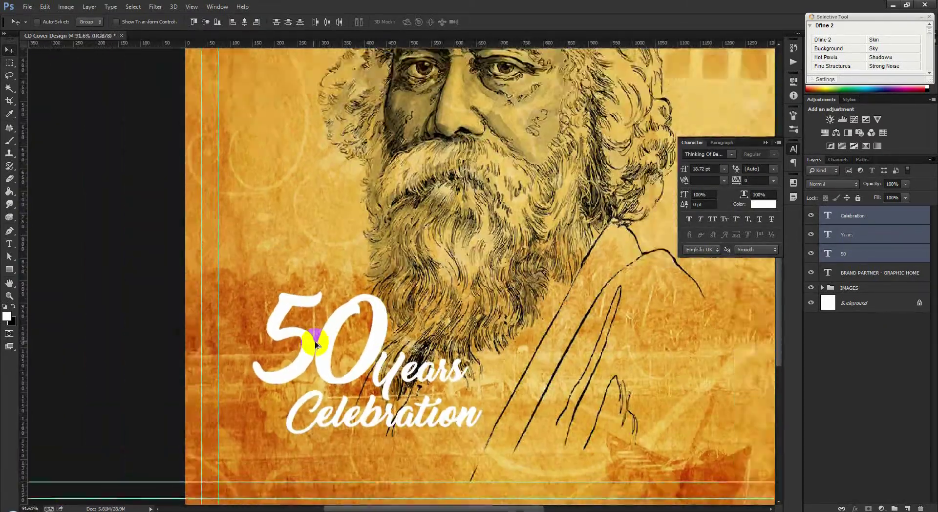
scroll(272, 329, "down", 2)
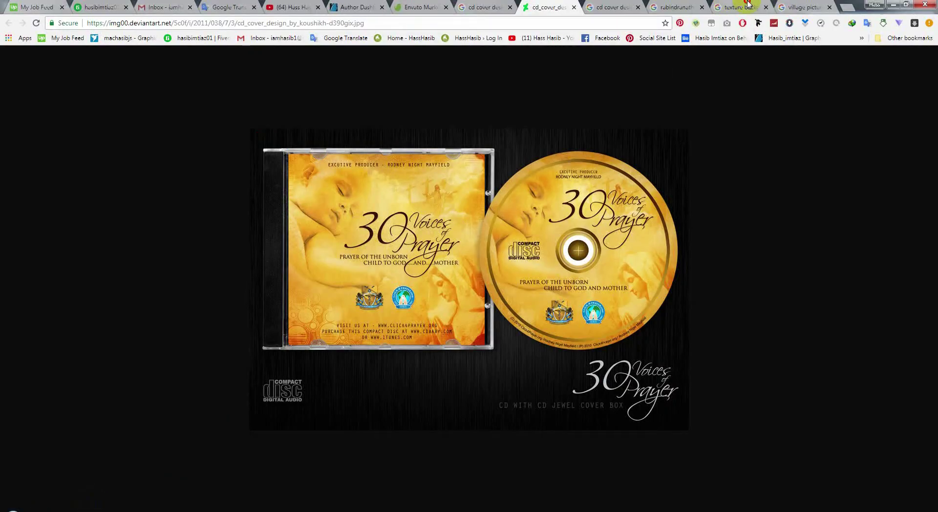
- Copy the brown 'Grunge hintergrund' texture image from Google Images
left_click(749, 6)
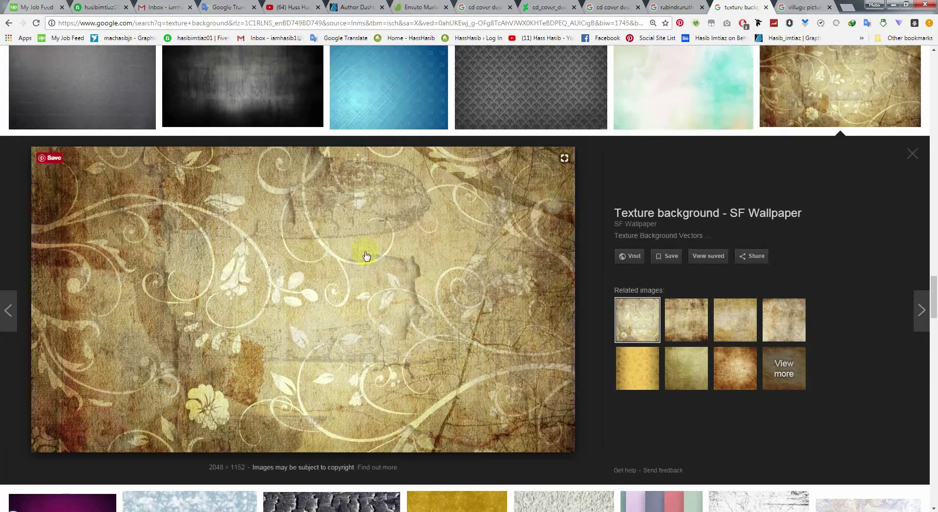
left_click(723, 369)
mouse_move(405, 289)
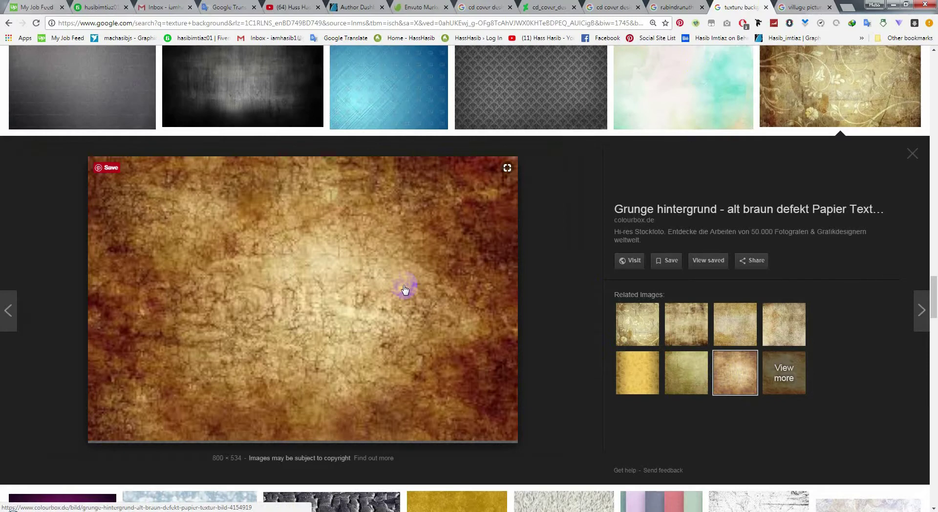
right_click(367, 269)
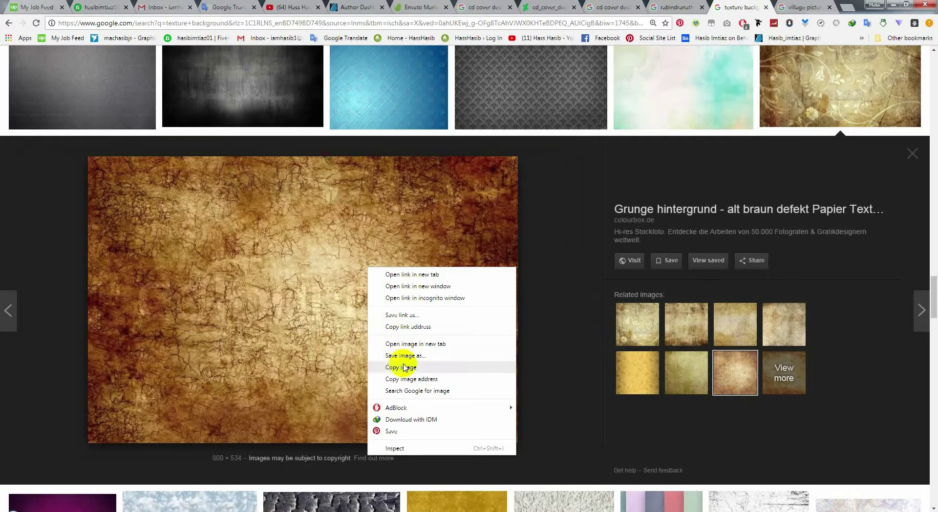
left_click(398, 361)
- Group the Celebration, Years and 50 text layers into Group 1
key("alt+Tab")
left_click(859, 217)
left_click(854, 255, "shift")
key("ctrl+g")
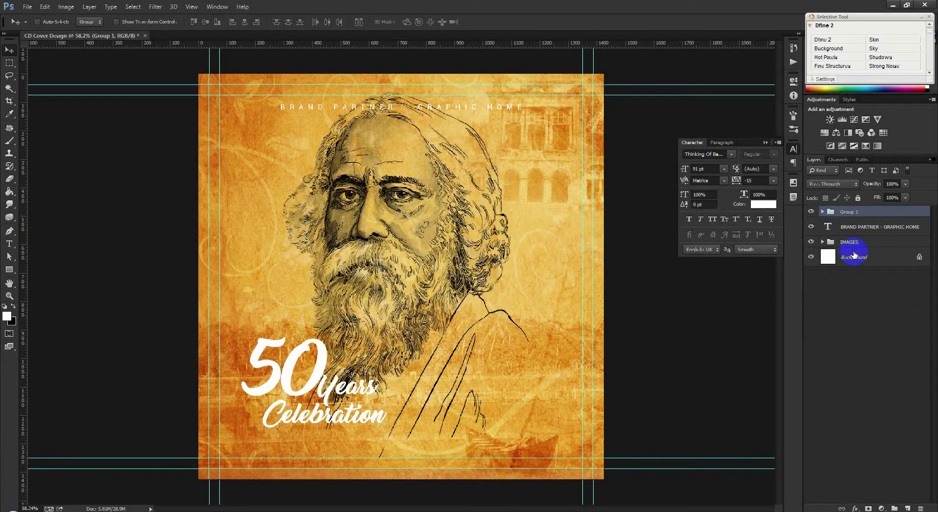
- Paste the grunge texture as Layer 6 and clip it to the title group
key("ctrl+v")
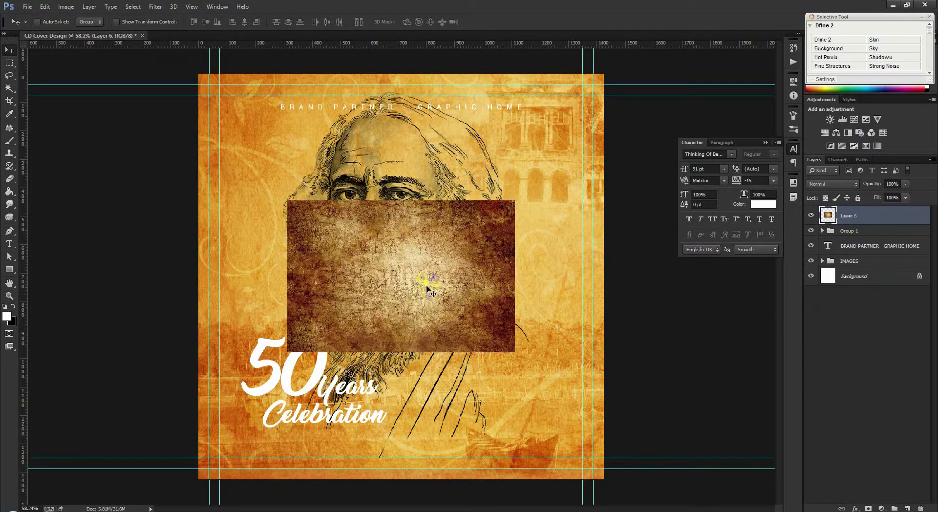
left_click_drag(428, 288, 345, 394)
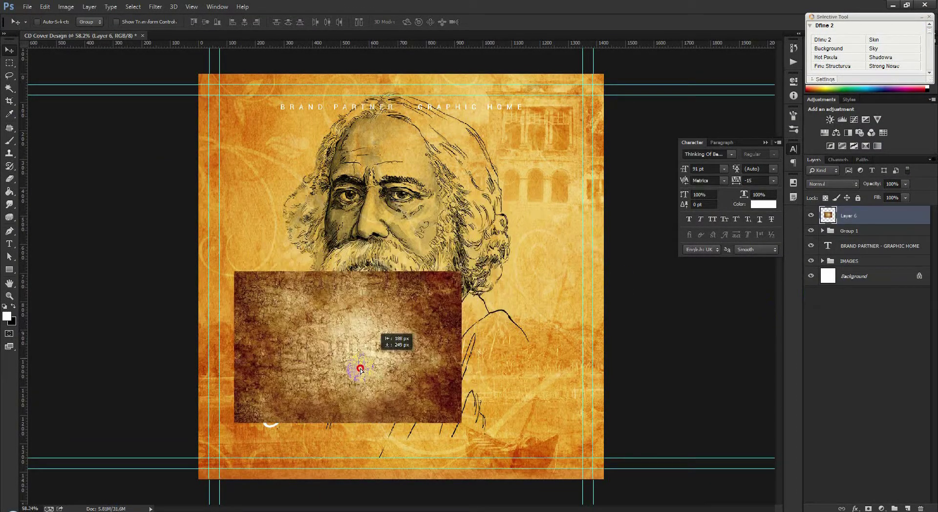
right_click(867, 219)
left_click(779, 247)
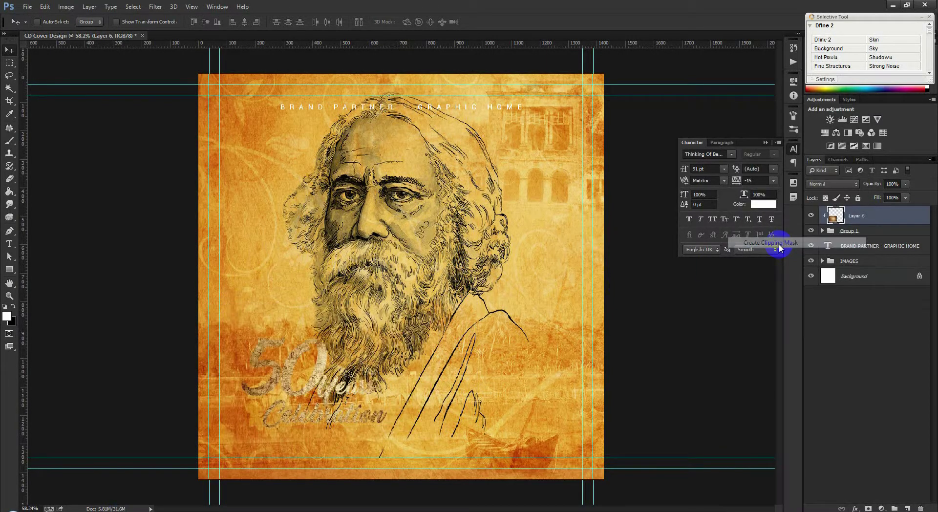
- Reposition the clipped texture, lower its opacity to 20%, and zoom in on the title
left_click_drag(401, 343, 393, 373)
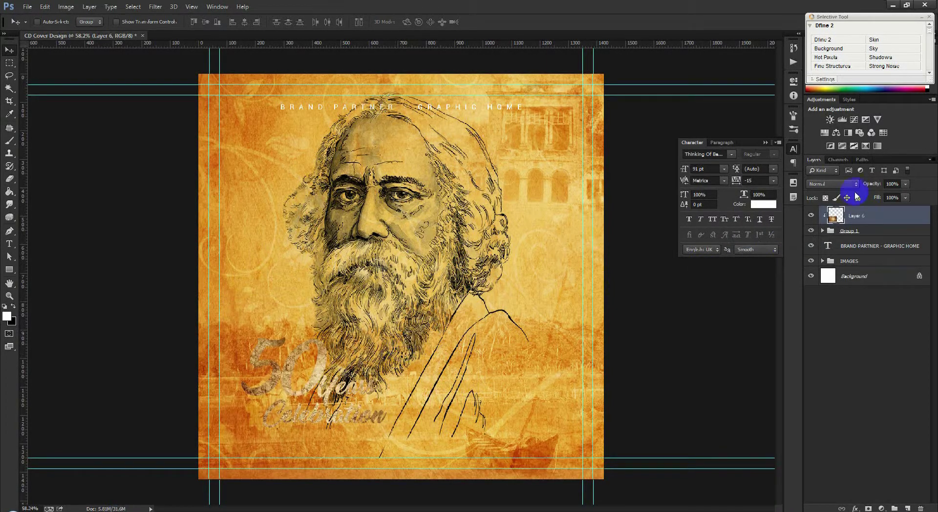
left_click_drag(852, 185, 823, 181)
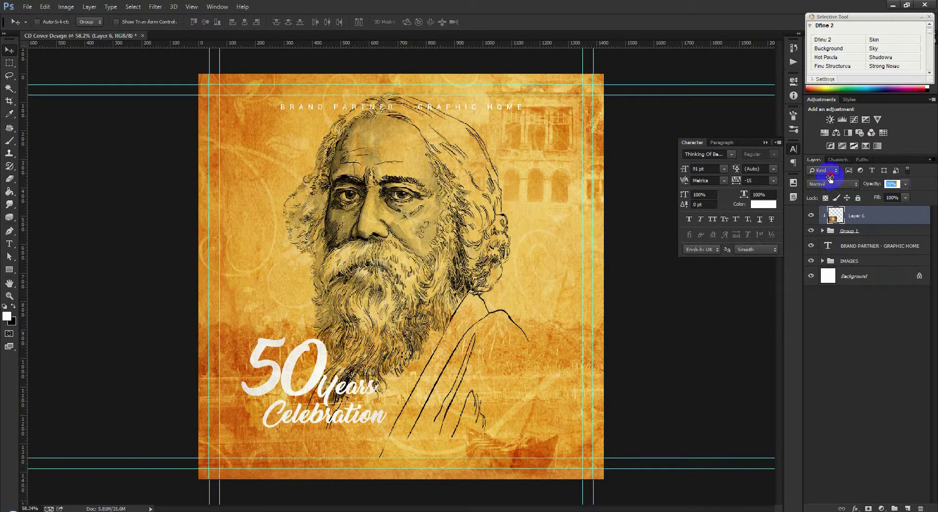
left_click_drag(237, 464, 364, 253)
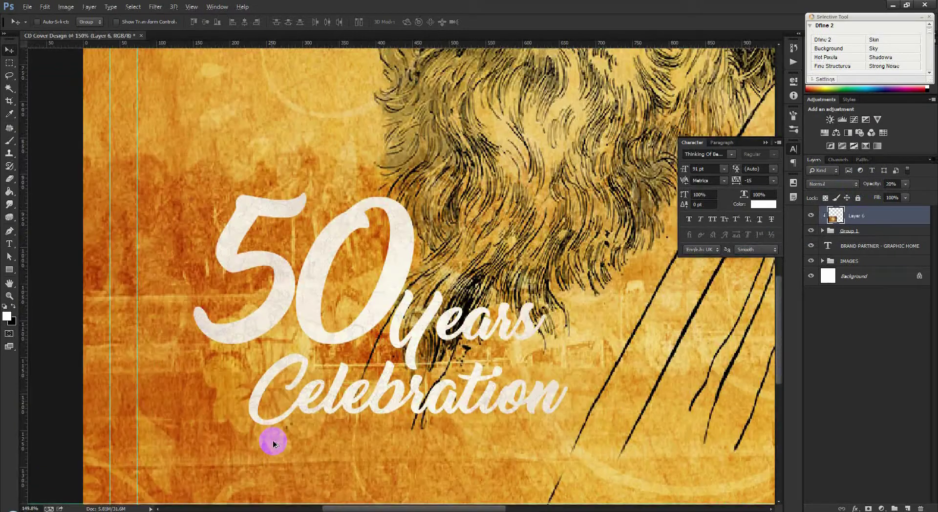
- Give the title group a Multiply drop shadow with adjusted opacity and size
double_click(905, 231)
left_click(535, 205)
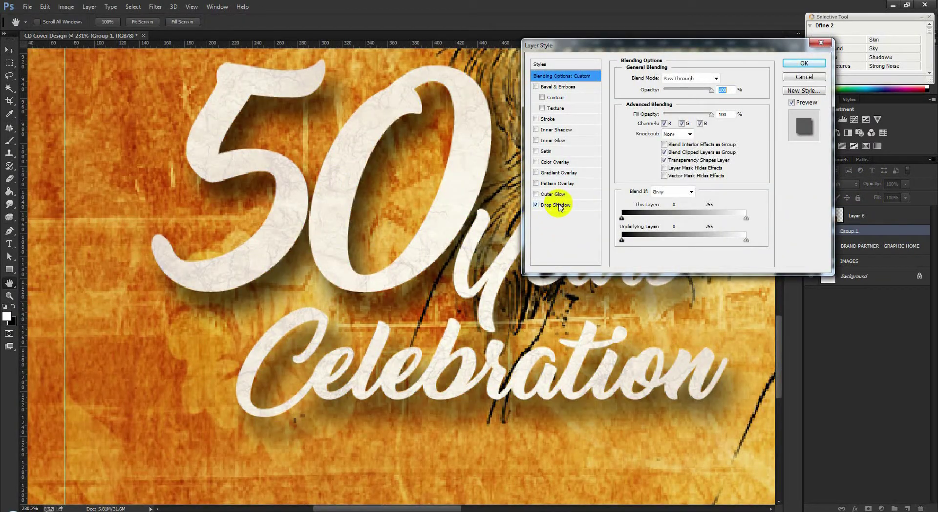
left_click(559, 205)
left_click_drag(690, 90, 666, 91)
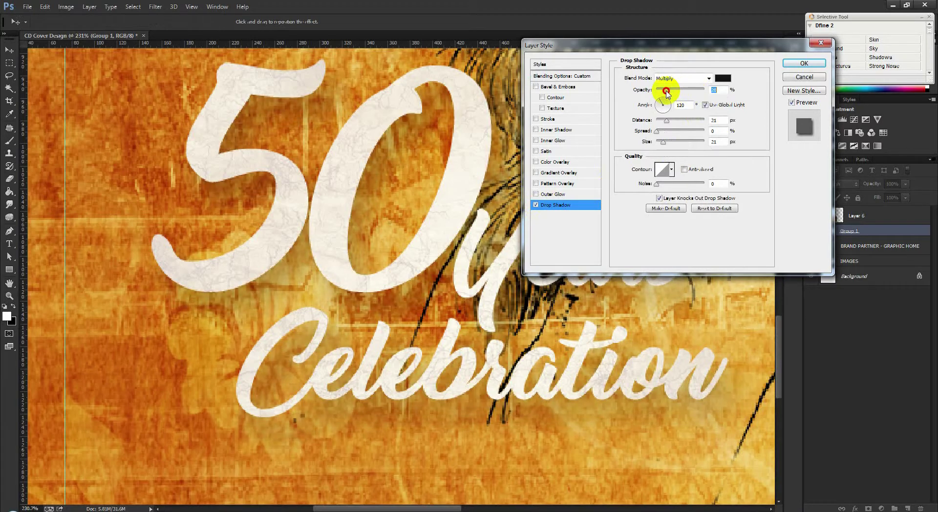
left_click_drag(663, 142, 657, 144)
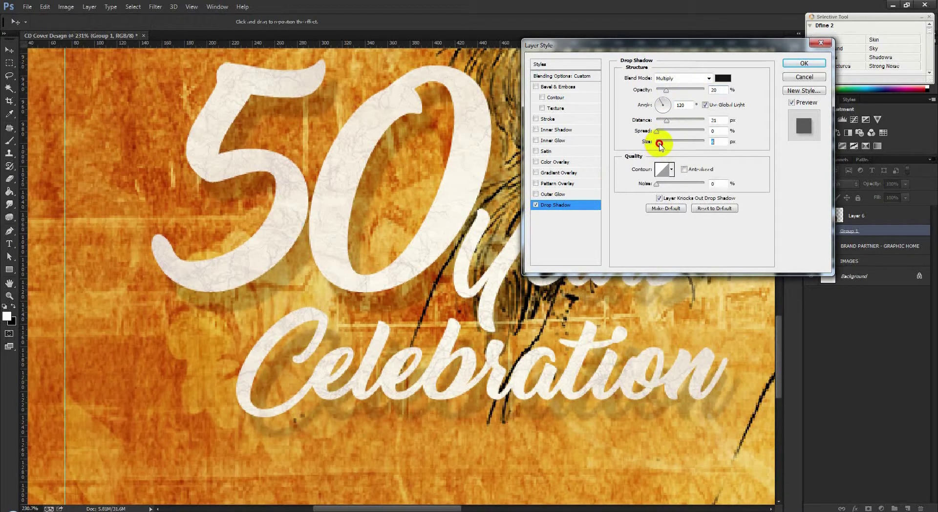
mouse_move(665, 91)
left_mouse_down()
mouse_move(677, 92)
mouse_move(655, 143)
left_mouse_up()
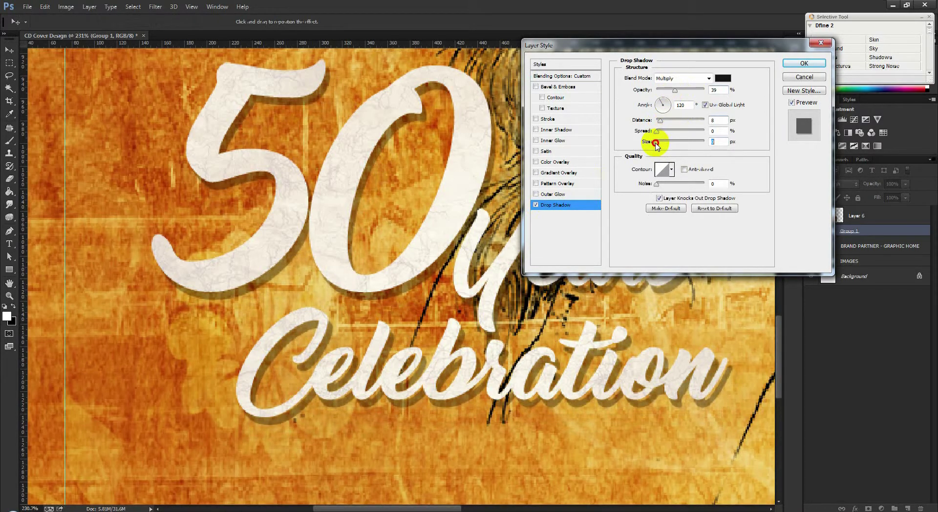
left_click(803, 63)
- Set the Layer 6 texture overlay to 10% opacity
scroll(540, 226, "down", 2)
scroll(548, 238, "down", 2)
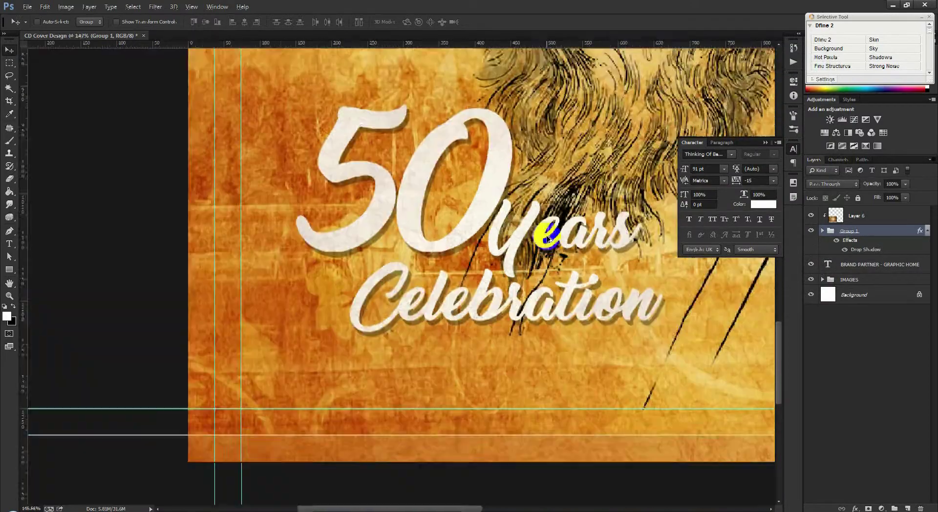
scroll(542, 242, "down", 2)
scroll(414, 408, "down", 1)
scroll(412, 407, "down", 1)
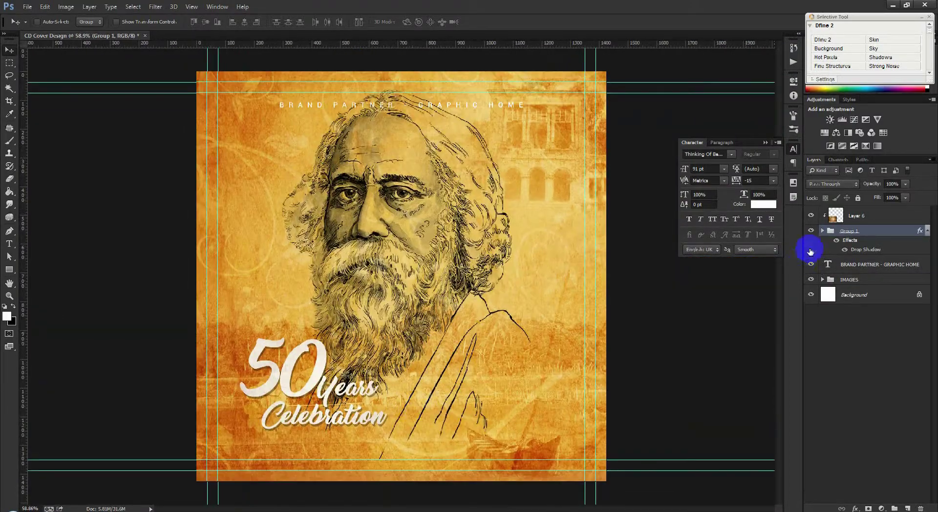
left_click(855, 215)
type("10")
key("Return")
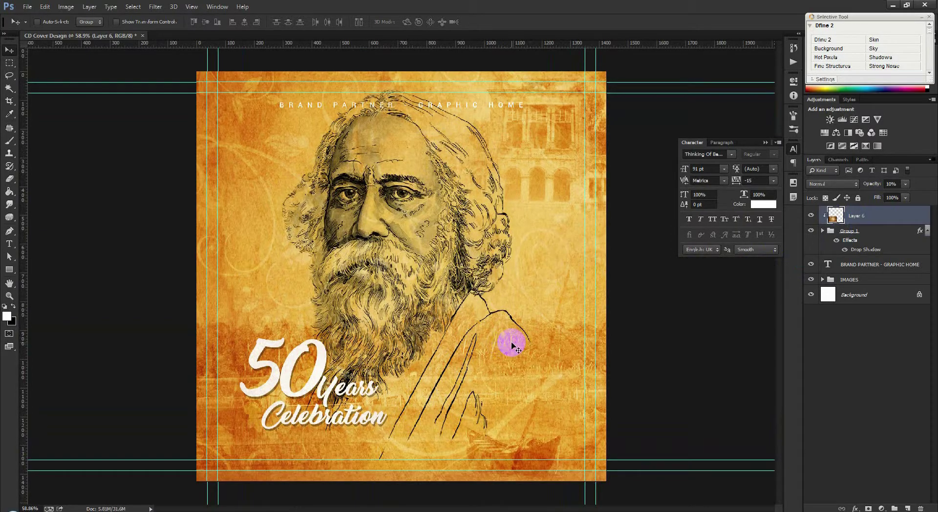
left_click(85, 505)
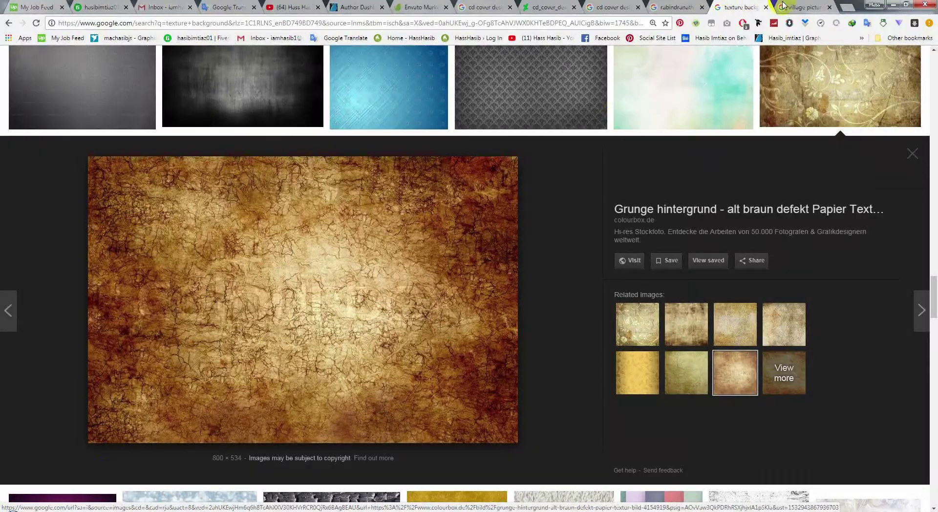
- Search Google Images for 'music company logo'
left_click(801, 7)
left_click(606, 25)
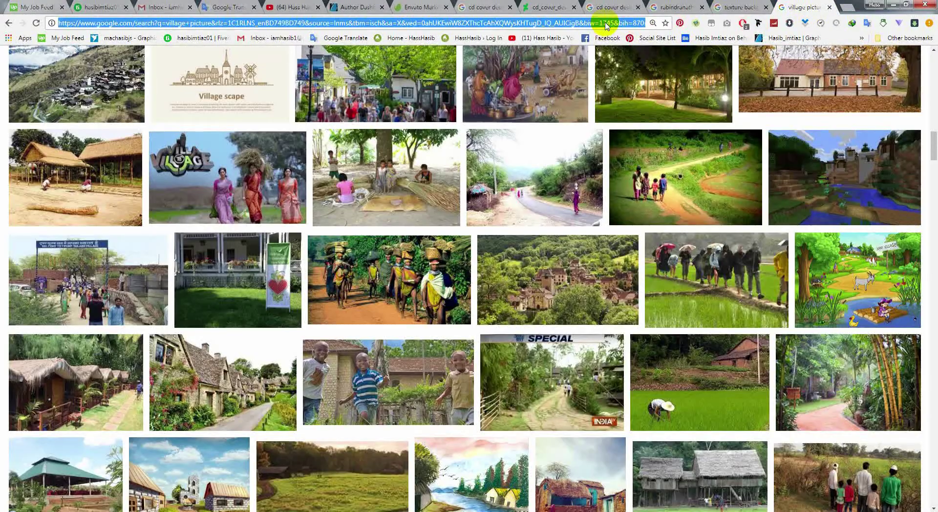
type("muci")
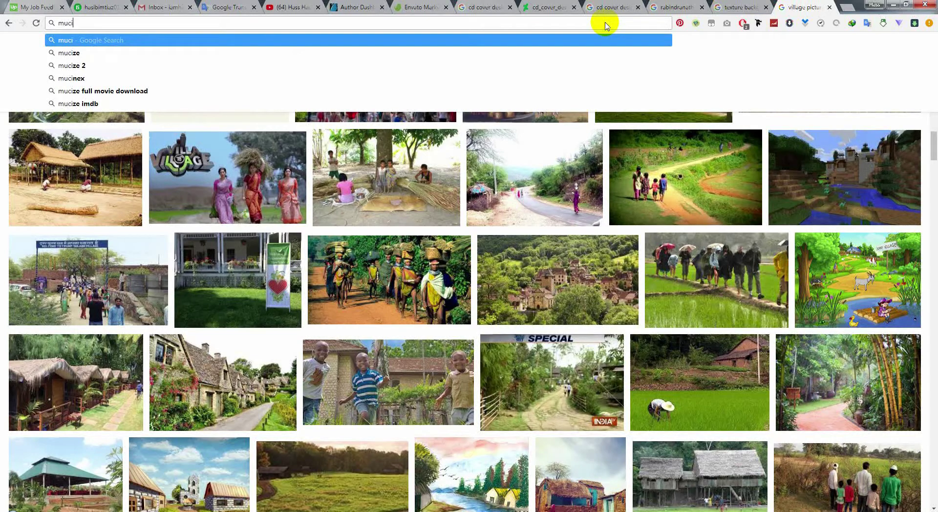
type(" sic ")
type("company")
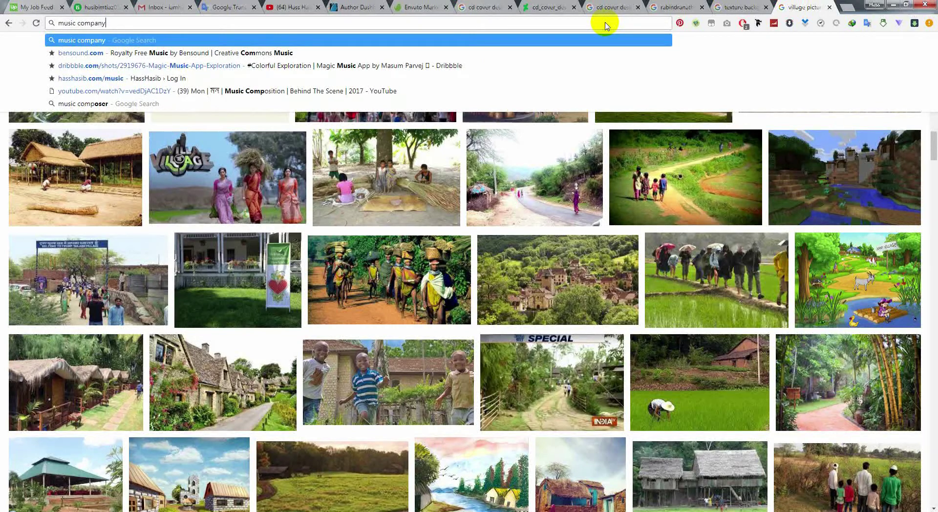
type(" logo")
key("Return")
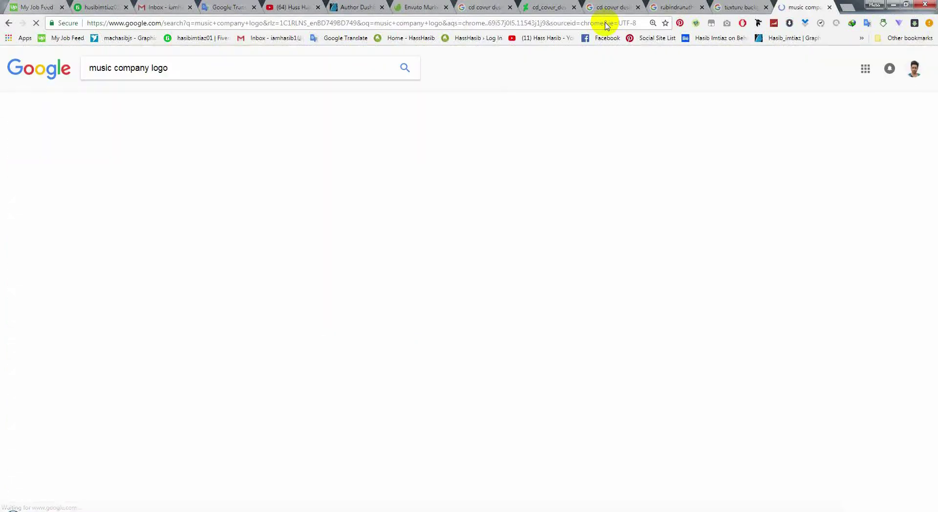
left_click(130, 100)
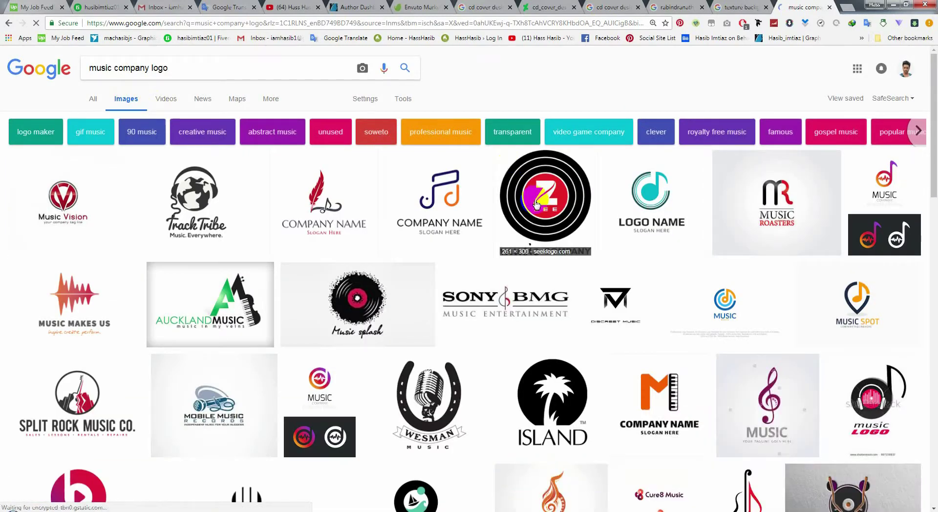
- Open the Zee Music Company logo image in its own tab
left_click(535, 205)
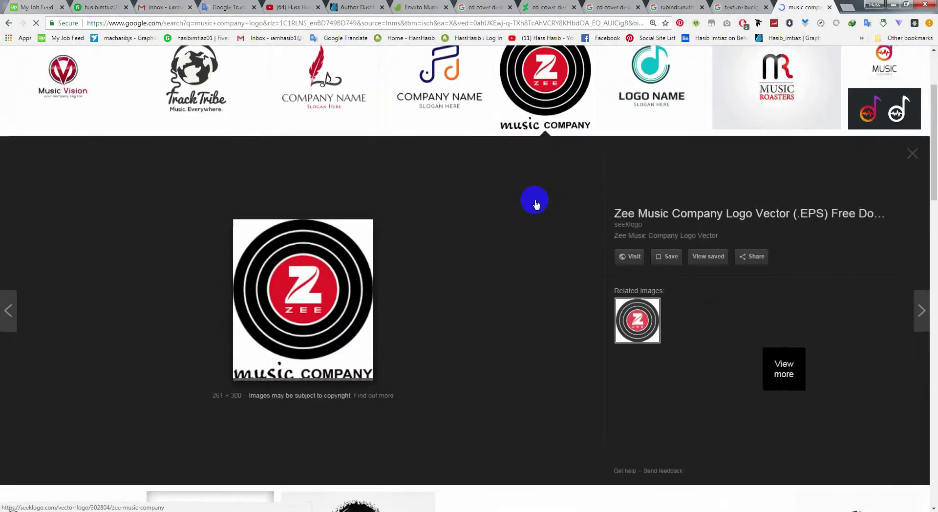
right_click(296, 286)
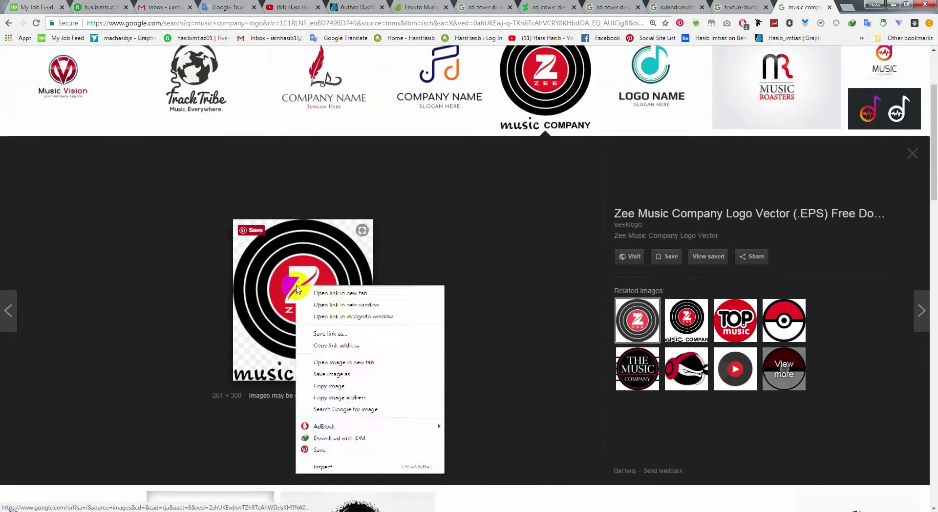
left_click(335, 362)
left_click(806, 6)
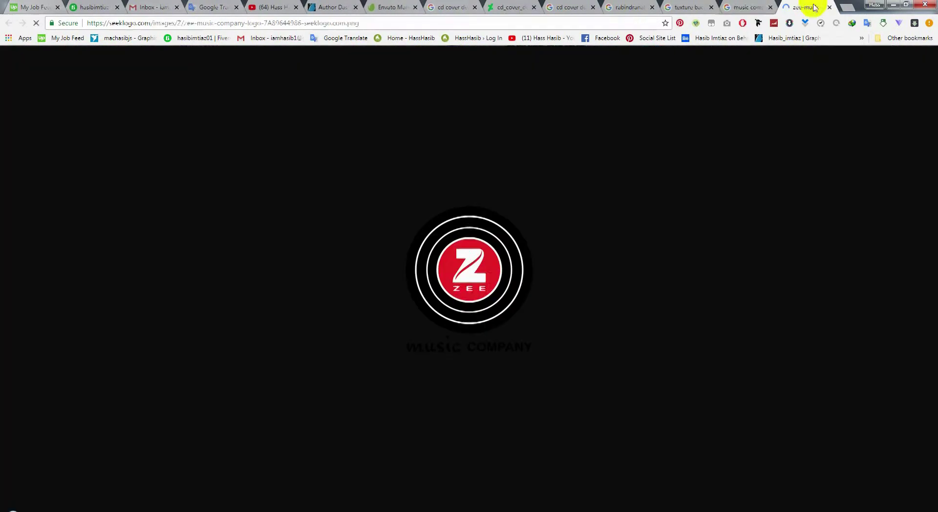
right_click(502, 268)
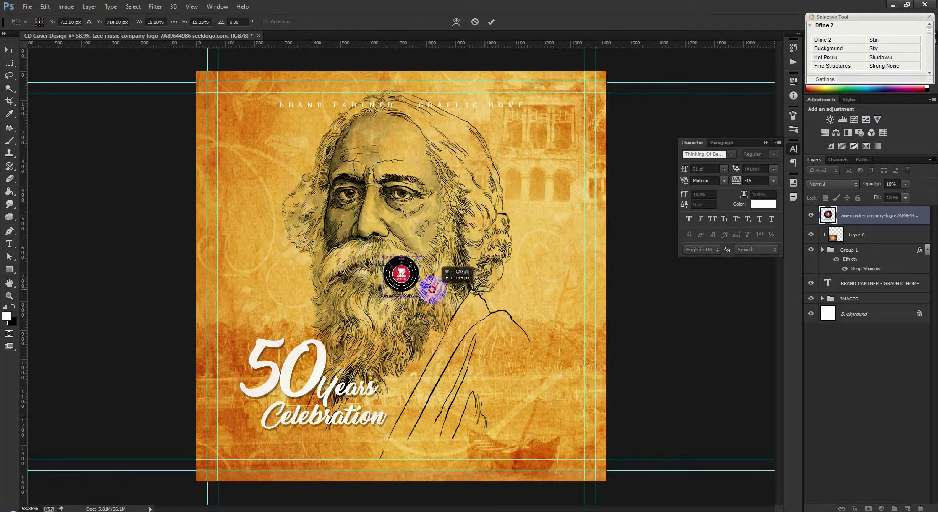
- Commit the placed Zee logo and move it into the cover's bottom-right corner
key("Return")
mouse_move(432, 286)
left_mouse_down()
mouse_move(558, 369)
mouse_move(601, 437)
left_mouse_up()
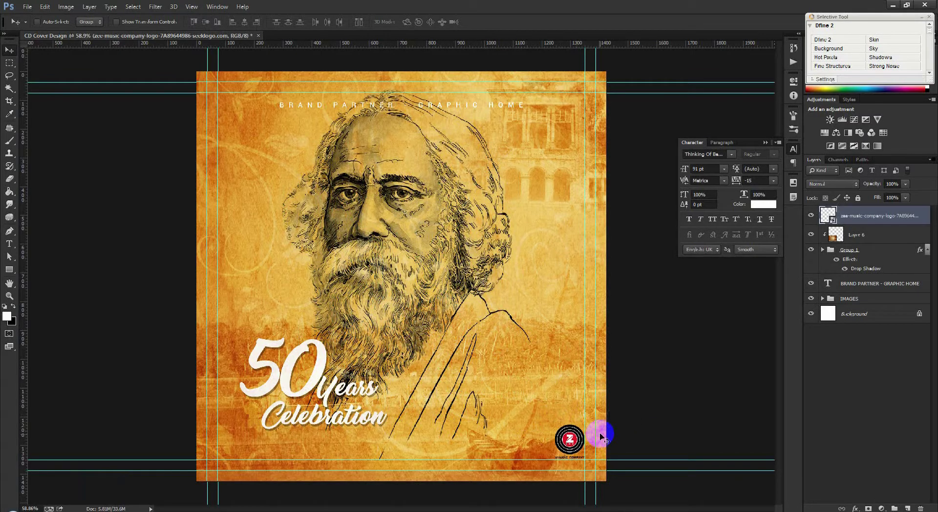
left_click_drag(600, 436, 596, 424)
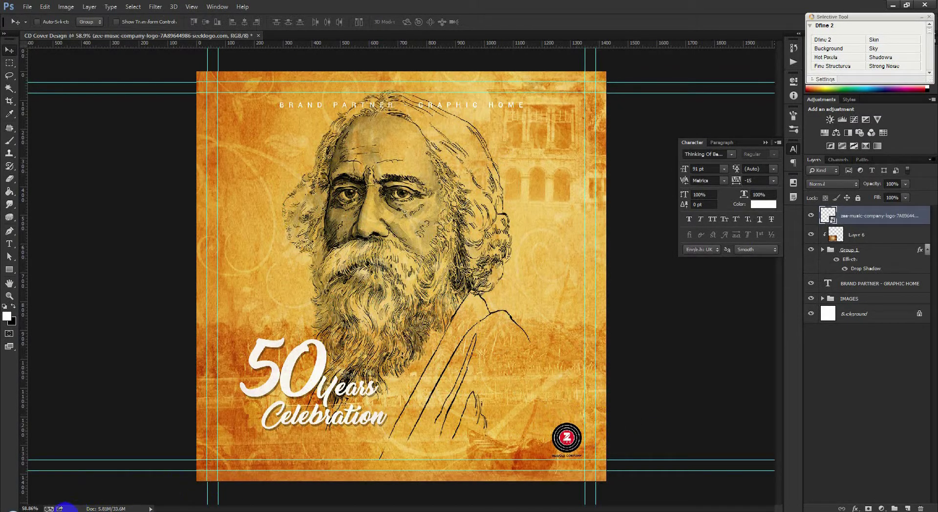
left_click(65, 509)
key("ctrl+w")
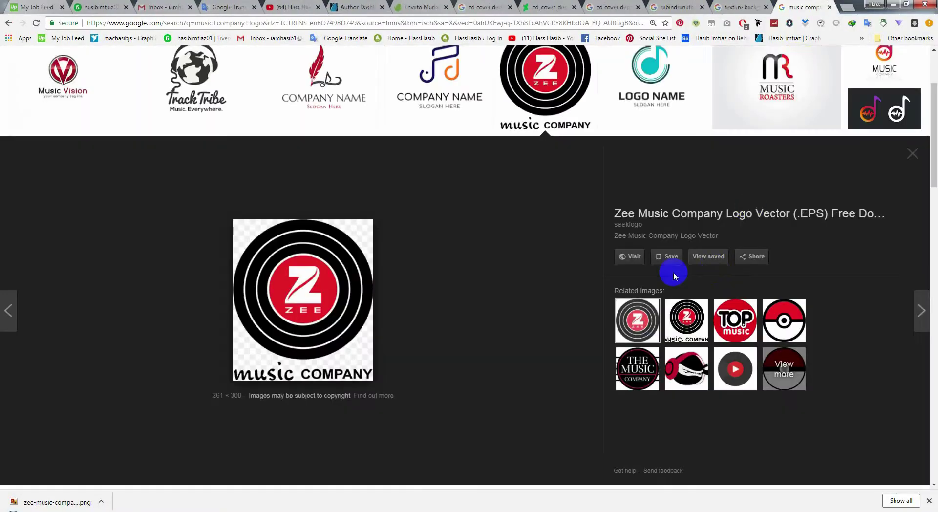
- Copy the orange 'M' COMPANY NAME logo and paste it onto the cover as Layer 7
scroll(674, 264, "up", 3)
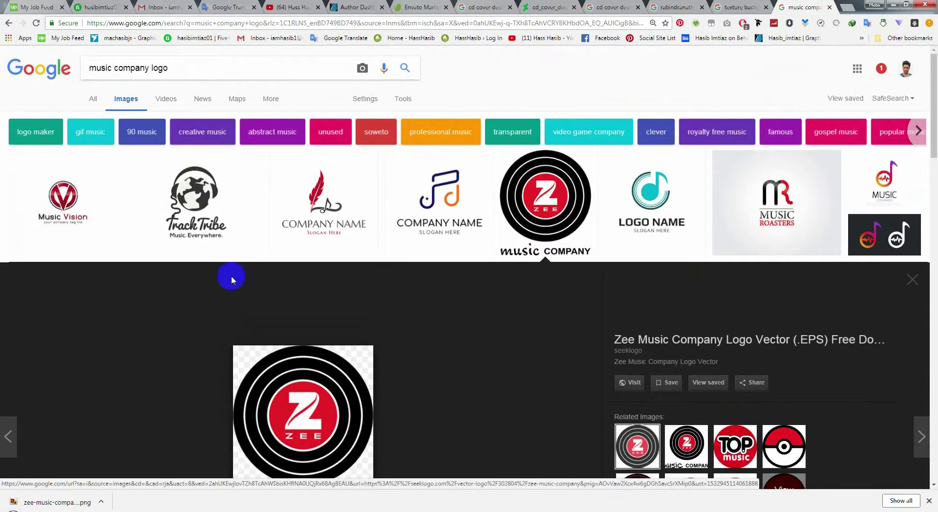
scroll(831, 196, "down", 5)
scroll(820, 198, "down", 6)
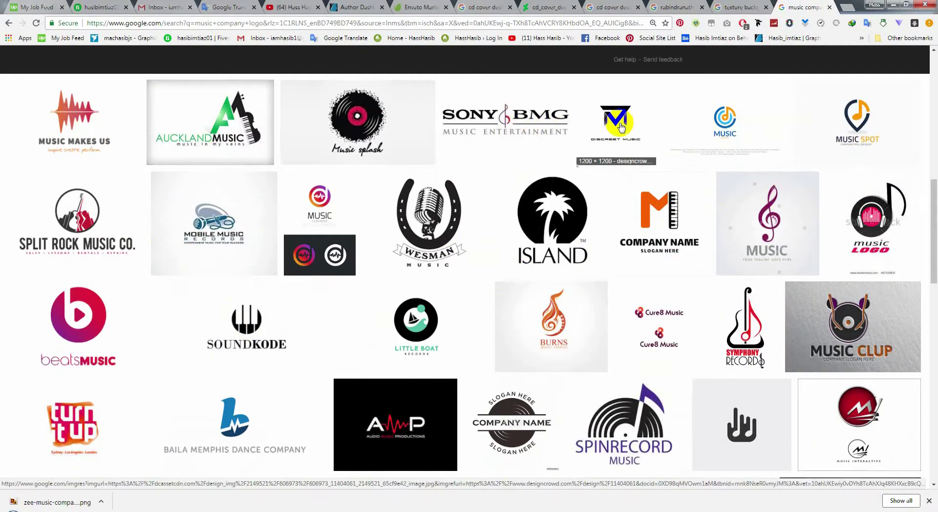
left_click(660, 207)
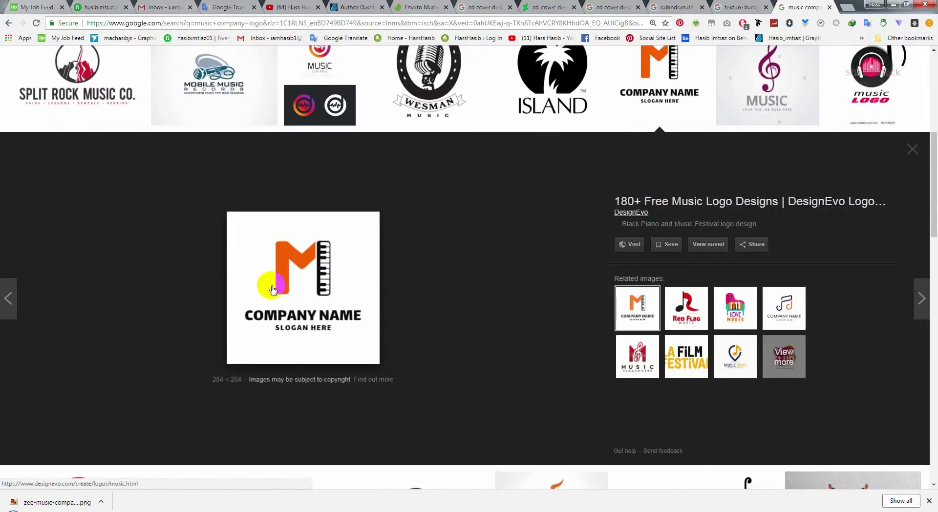
right_click(273, 289)
left_click(339, 383)
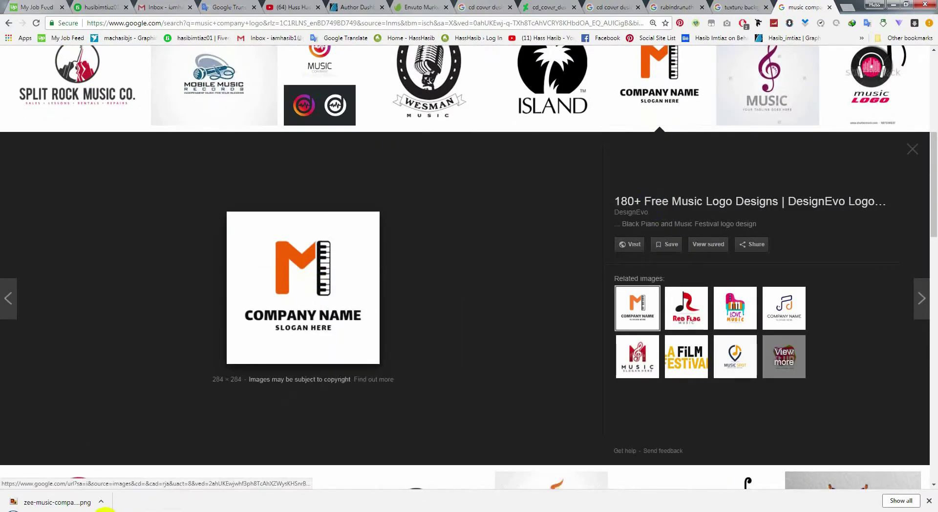
left_click(105, 509)
key("ctrl+v")
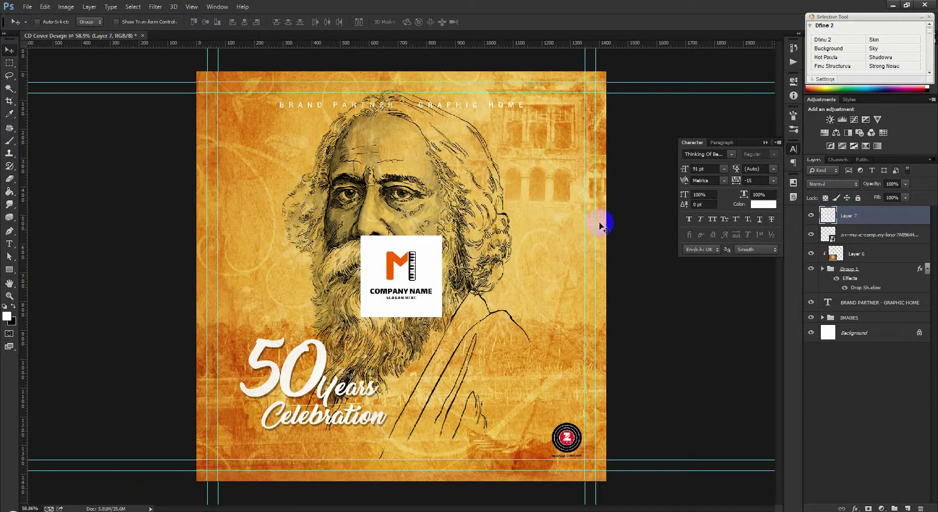
- Scale the orange M logo down to about a third of its size
key("ctrl+t")
mouse_move(439, 239)
left_mouse_down()
mouse_move(421, 296)
mouse_move(576, 433)
left_mouse_up()
key("Return")
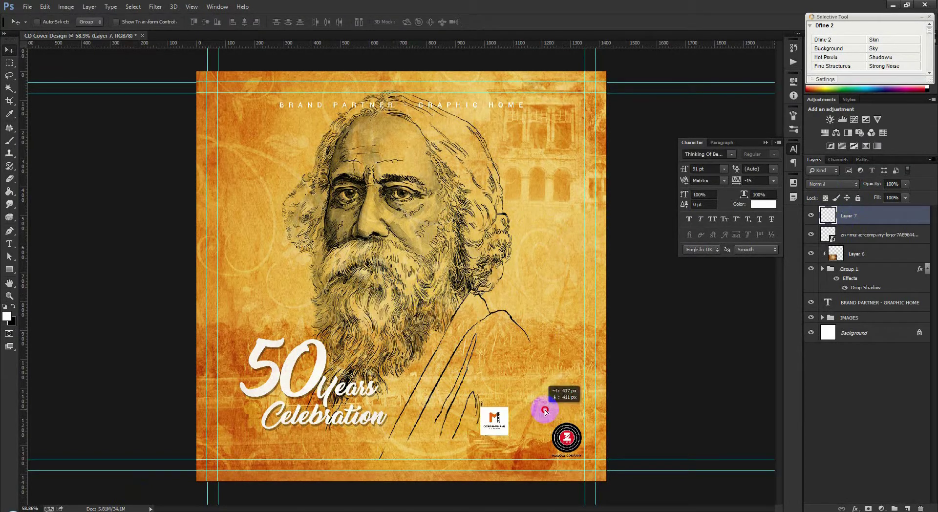
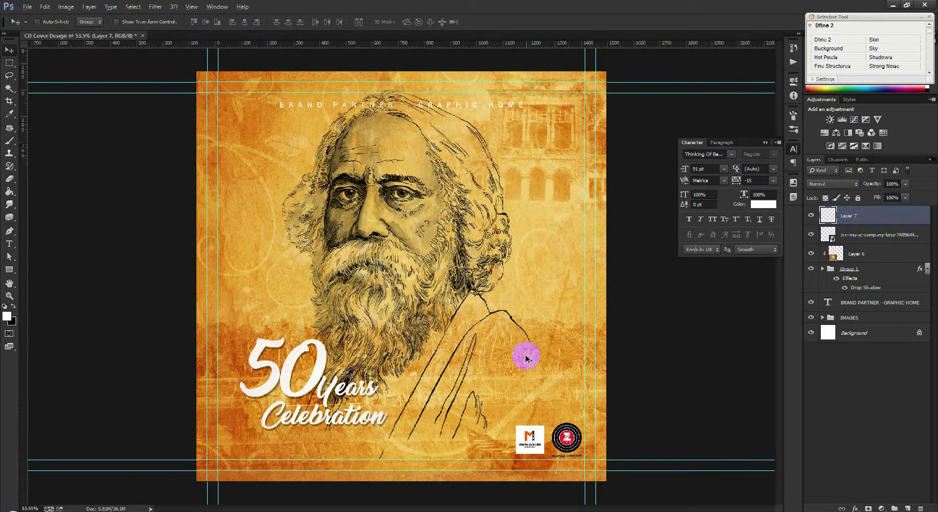
- Group Layer 6 and Group 1 into a new group named TEXT
scroll(526, 358, "down", 2)
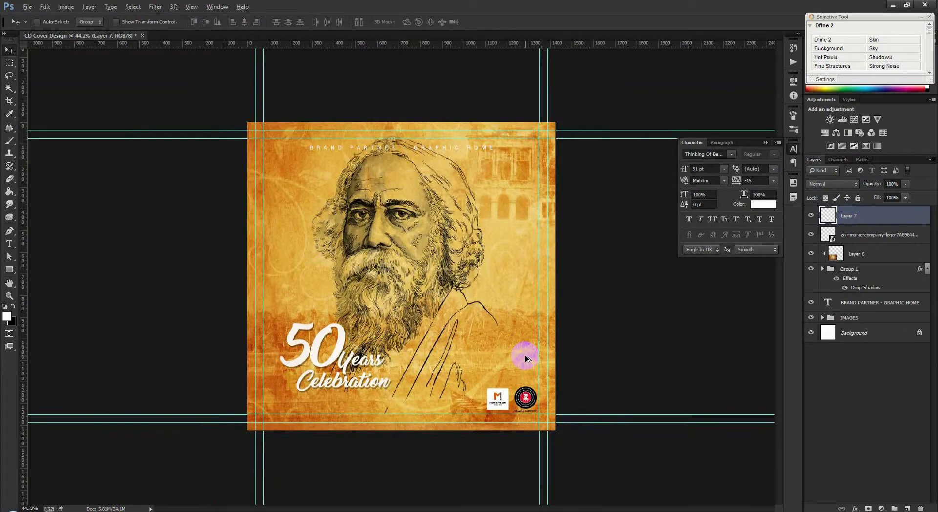
left_click(926, 267)
scroll(428, 271, "up", 1)
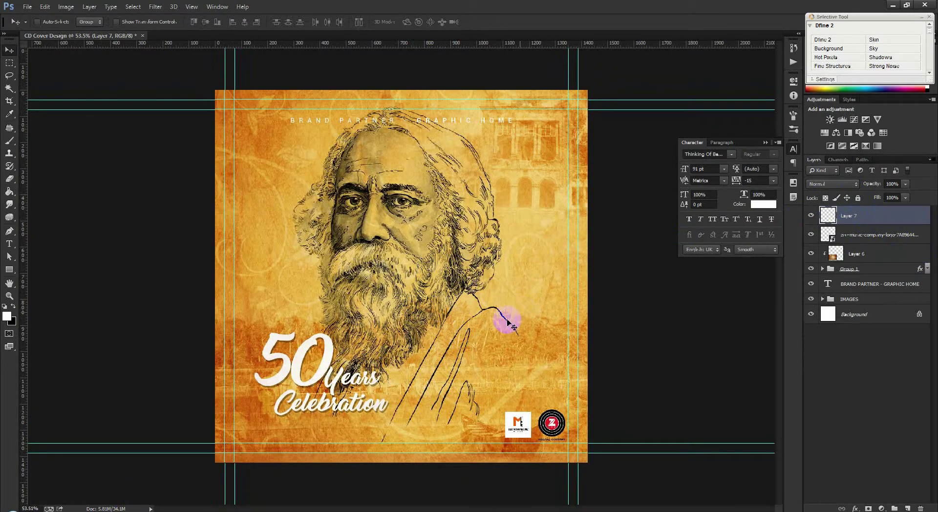
left_click(873, 297, "shift")
left_click(874, 263)
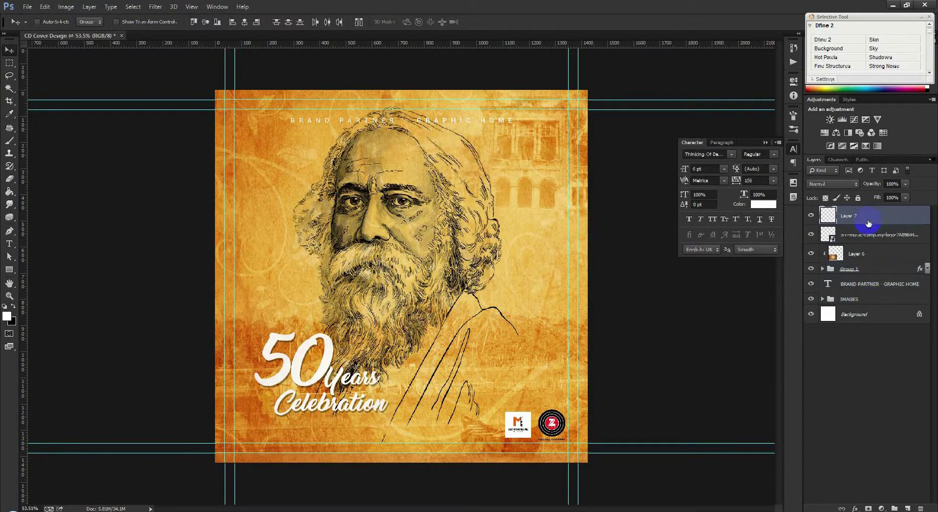
left_click(864, 255)
key("ctrl+g")
type("TEXT")
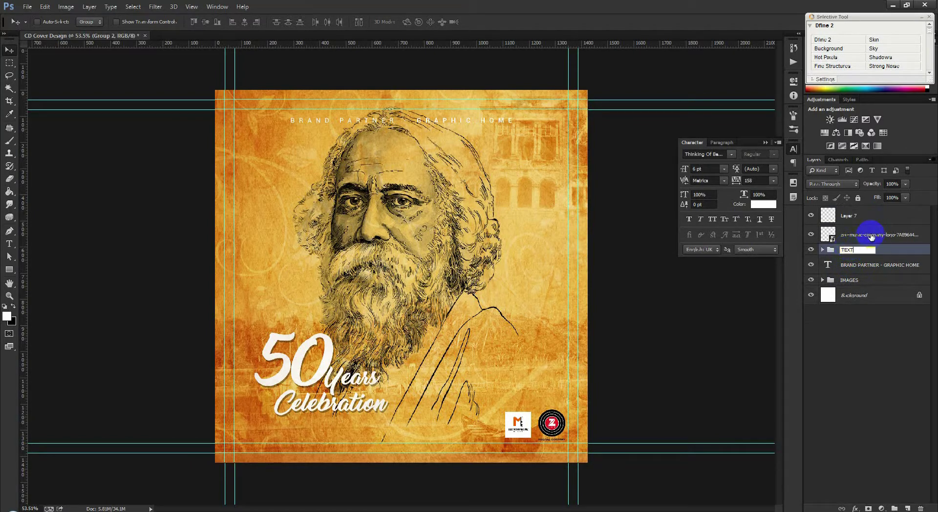
left_click(871, 235)
- Rename the zee-music logo layer to Logo and group it with Layer 7 as LOGO
double_click(871, 234)
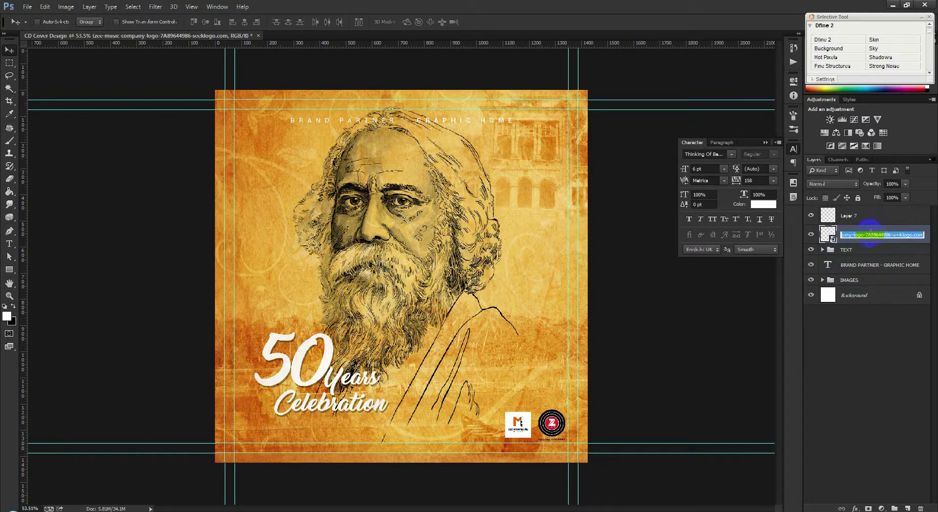
type("Logo")
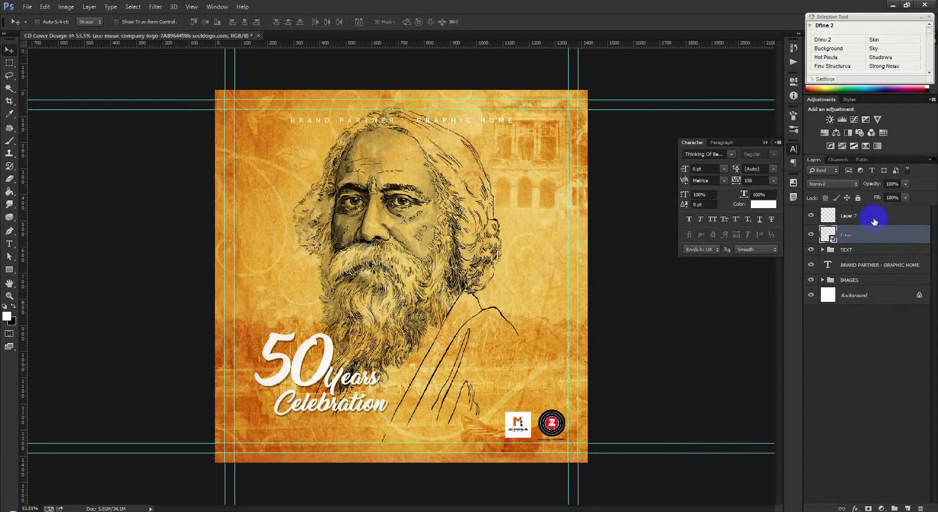
left_click(874, 221, "shift")
key("ctrl+g")
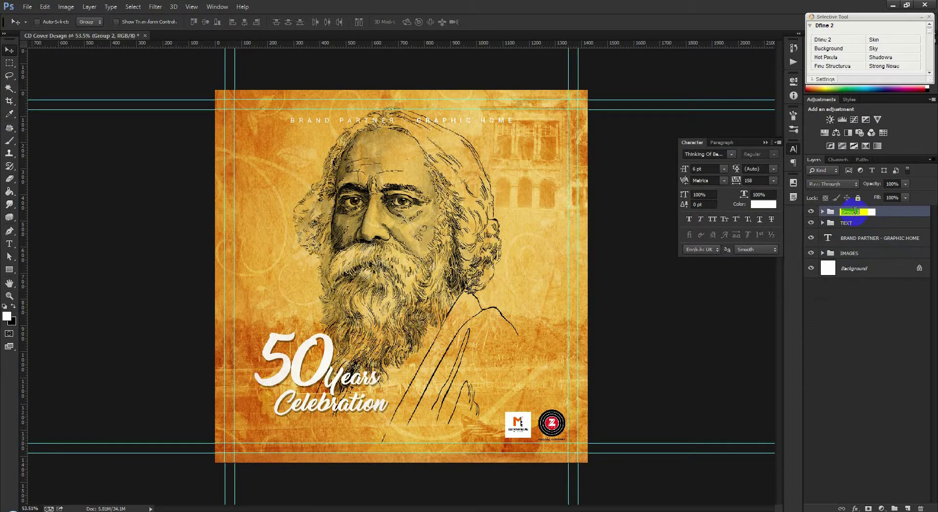
type("LOGO")
left_click(380, 283)
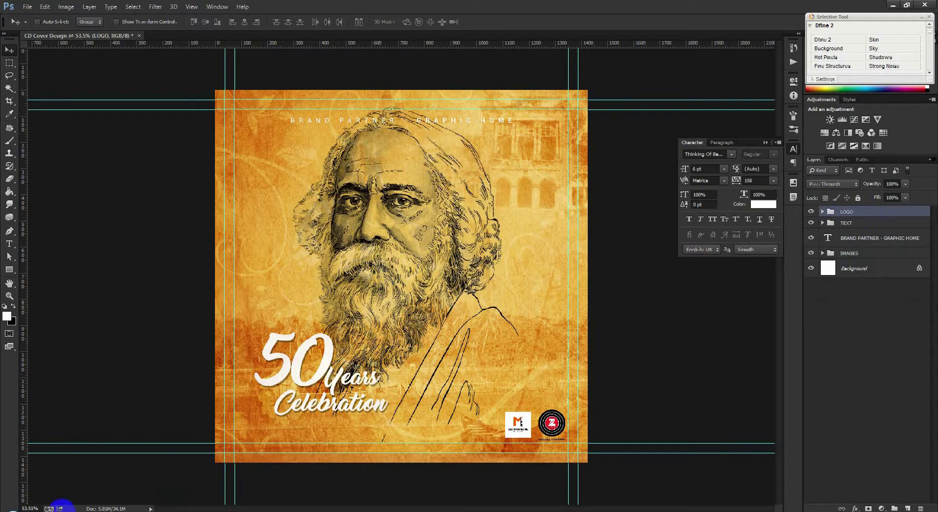
- Check the CD cover reference image in the browser, then return to Photoshop
left_click(63, 503)
left_click(556, 5)
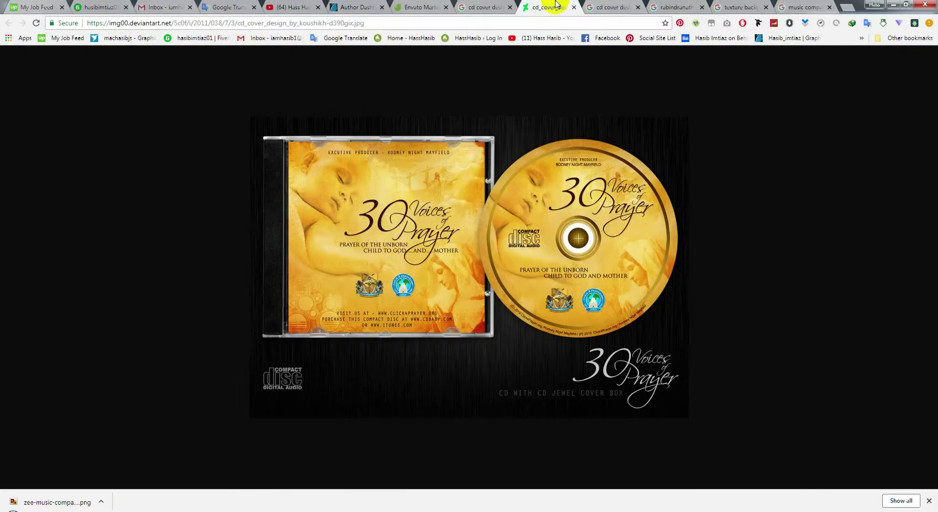
mouse_move(468, 267)
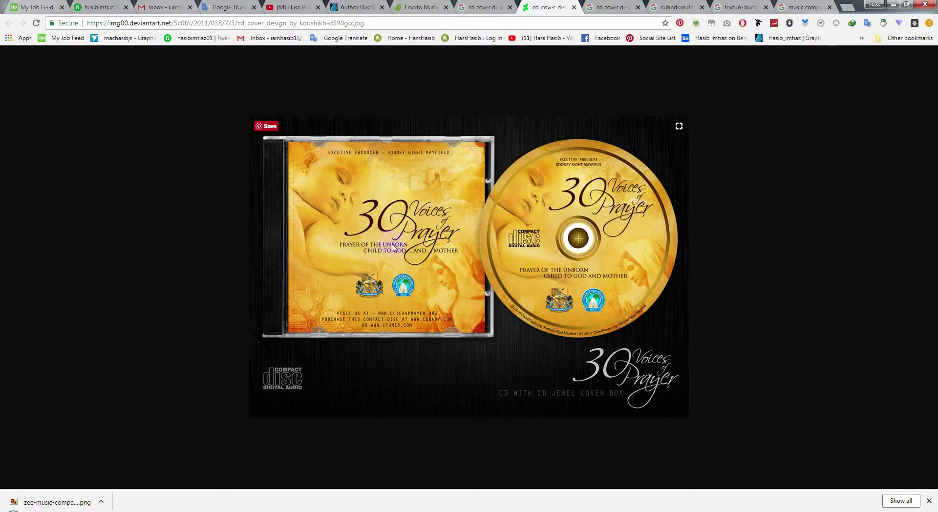
left_click(891, 6)
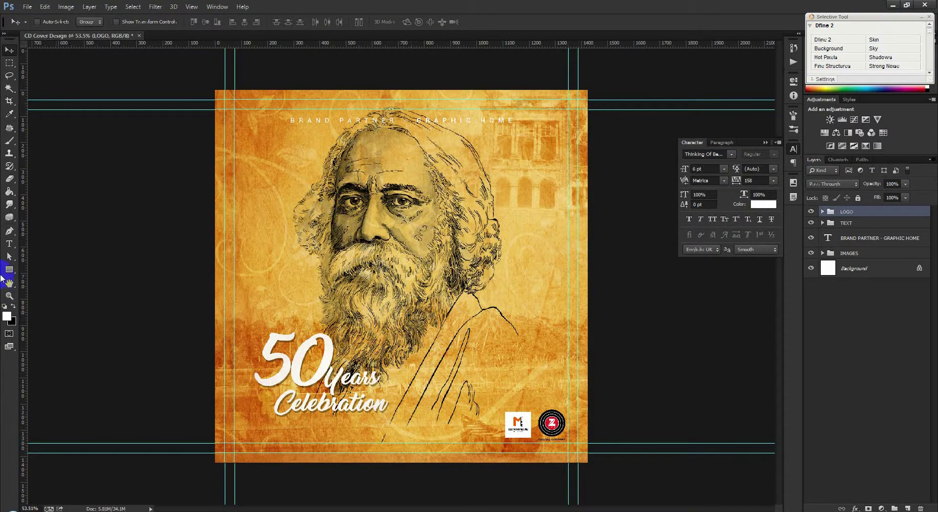
left_click(15, 247)
- Start a 'Top 10' text line below the portrait and copy 'rabindranath tagore' from the image search
left_click(390, 317)
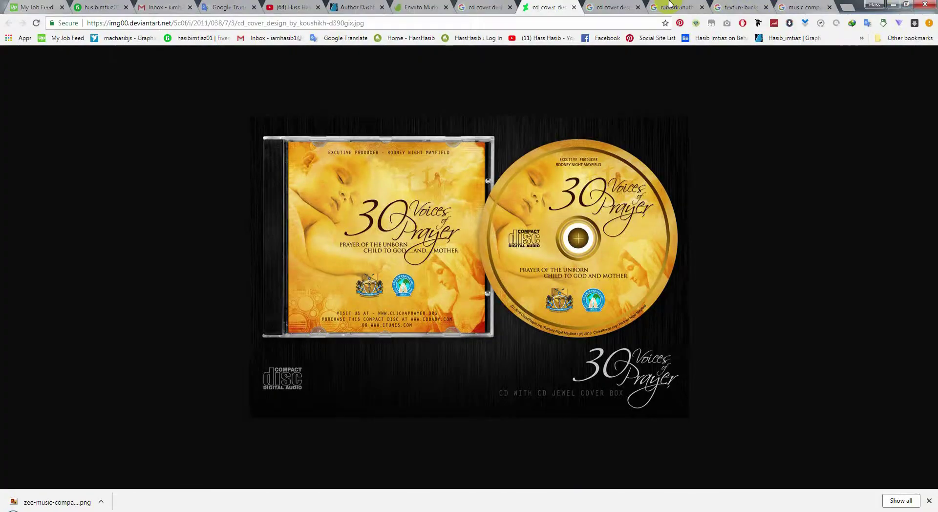
left_click(670, 5)
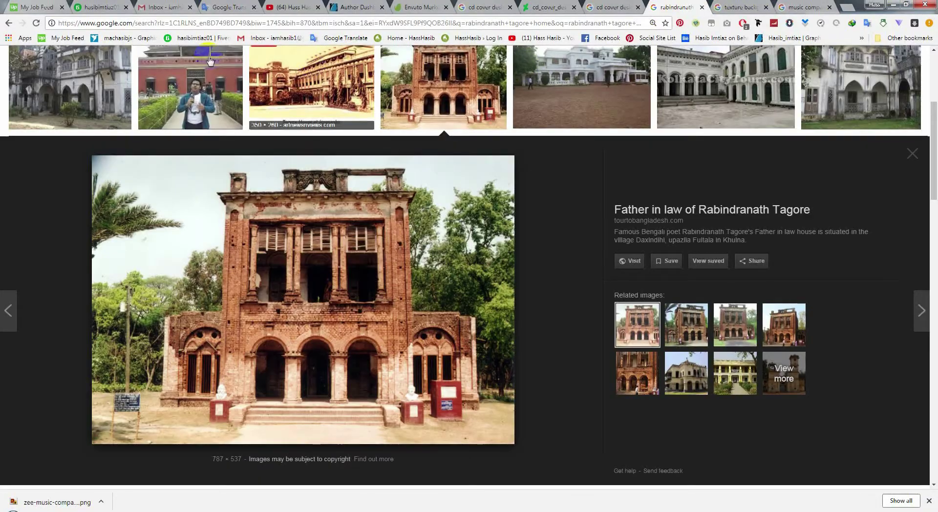
scroll(167, 68, "up", 5)
left_click_drag(164, 68, 21, 63)
key("ctrl+c")
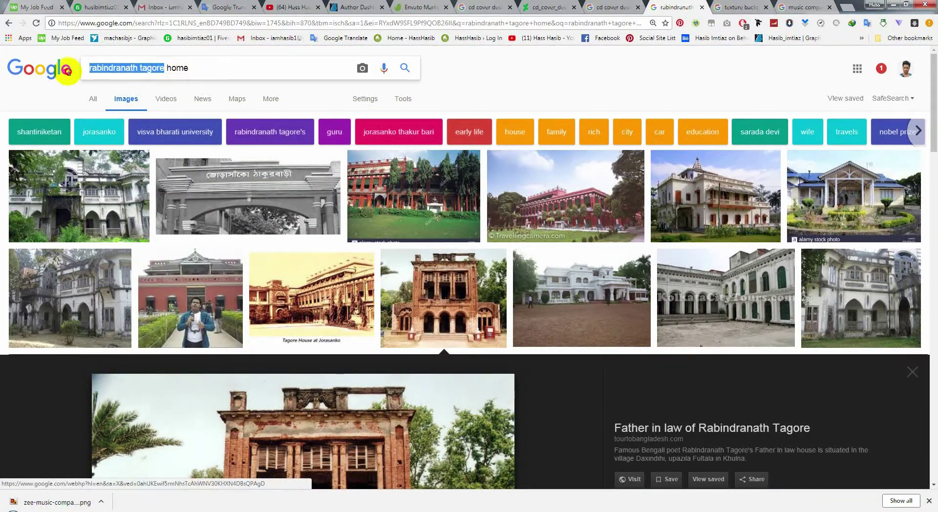
left_click(895, 5)
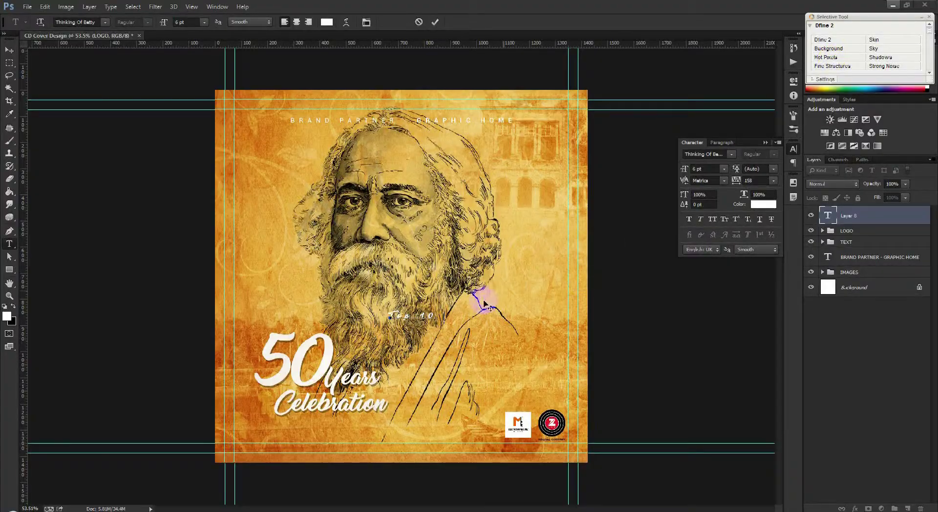
- Paste 'rabindranath tagore' after Top 10 and set the text tracking to 0
key("ctrl+v")
key("ctrl+a")
left_click(755, 180)
left_click(773, 180)
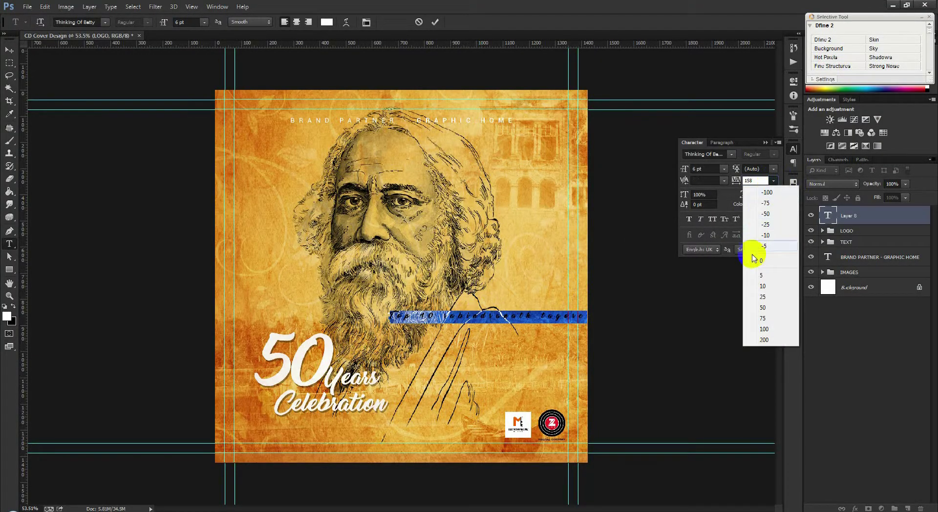
left_click(755, 261)
mouse_move(488, 245)
left_mouse_down()
mouse_move(496, 287)
mouse_move(531, 274)
mouse_move(561, 230)
mouse_move(548, 238)
left_mouse_up()
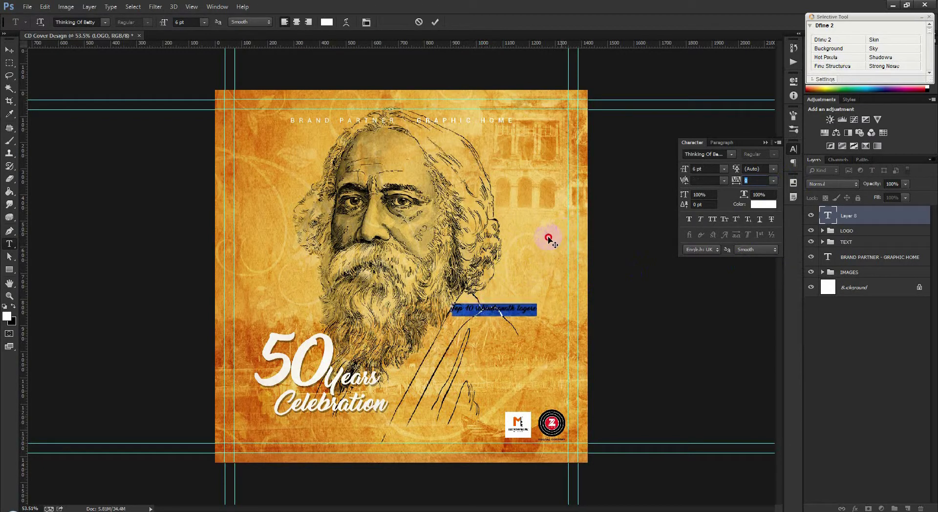
left_click(538, 309)
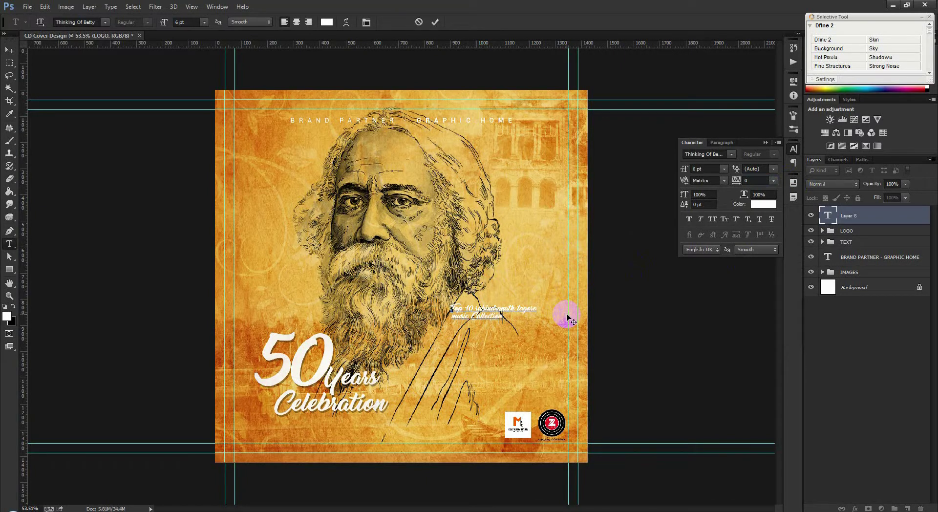
- Add the 'music Collection' second line, set the title to 8 pt, position it and commit
key("ctrl+a")
left_click_drag(519, 284, 502, 312)
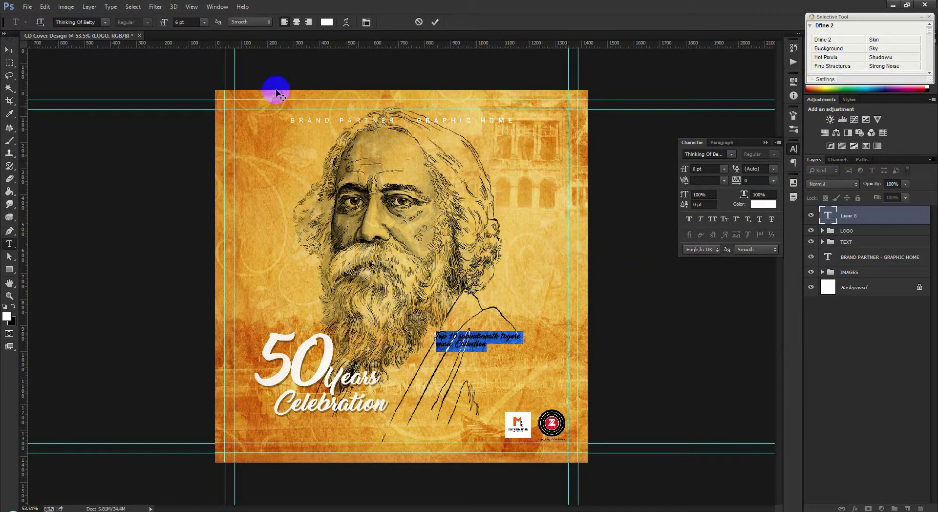
scroll(188, 21, "up", 4)
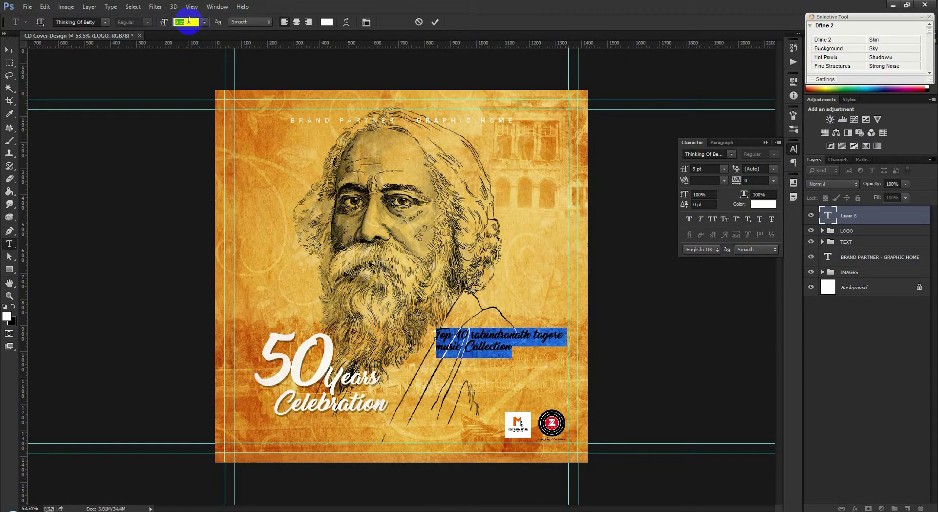
mouse_move(445, 258)
left_mouse_down()
mouse_move(441, 250)
mouse_move(444, 287)
left_mouse_up()
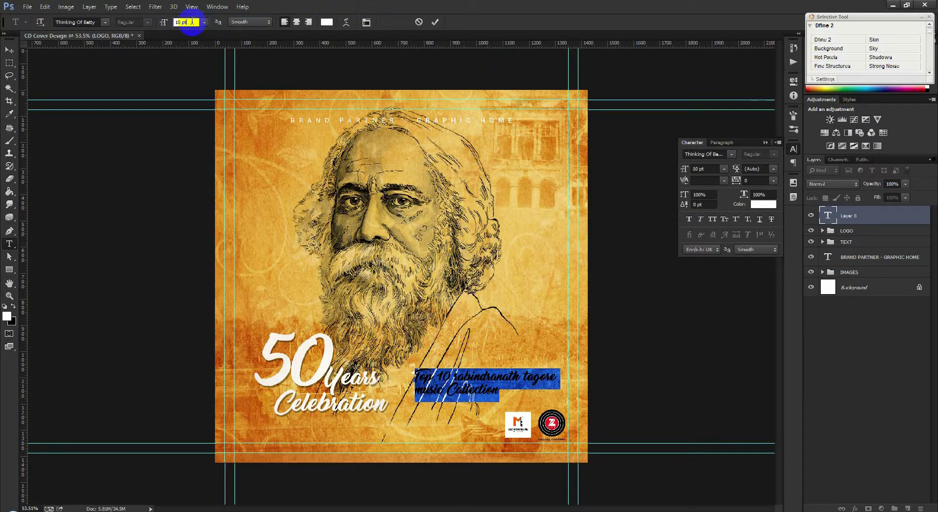
key("Down")
key("Down")
left_click_drag(459, 292, 487, 293)
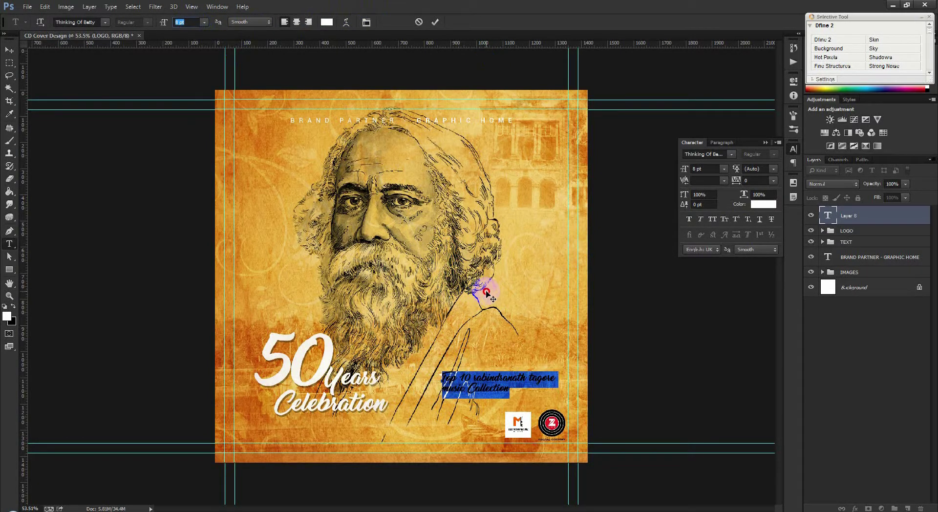
left_click(434, 22)
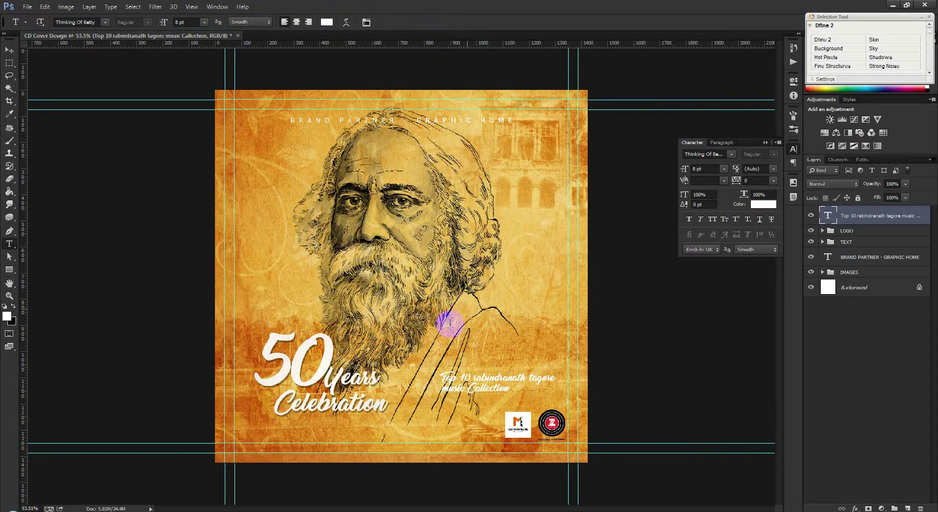
left_click(9, 50)
- Drag the Top 10 title up to the cover's top right, under the BRAND PARTNER line
mouse_move(508, 384)
left_mouse_down()
mouse_move(354, 172)
mouse_move(545, 332)
left_mouse_up()
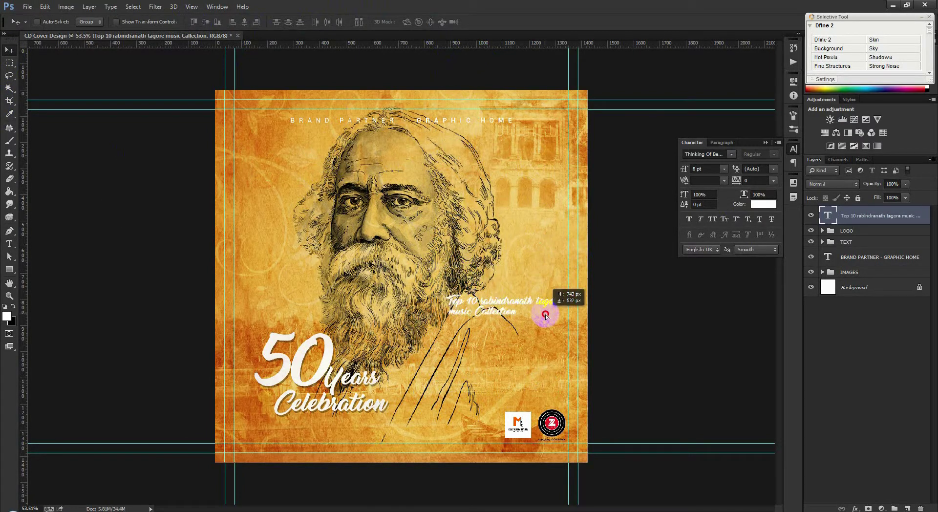
mouse_move(545, 332)
left_mouse_down()
mouse_move(495, 400)
mouse_move(500, 310)
mouse_move(540, 348)
mouse_move(534, 370)
mouse_move(545, 329)
left_mouse_up()
left_click_drag(559, 285, 527, 129)
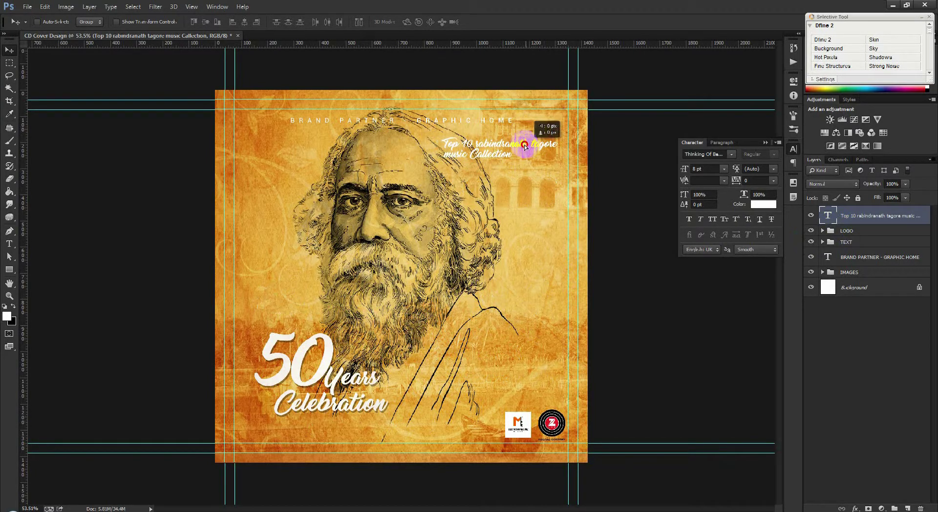
left_click_drag(526, 128, 520, 128)
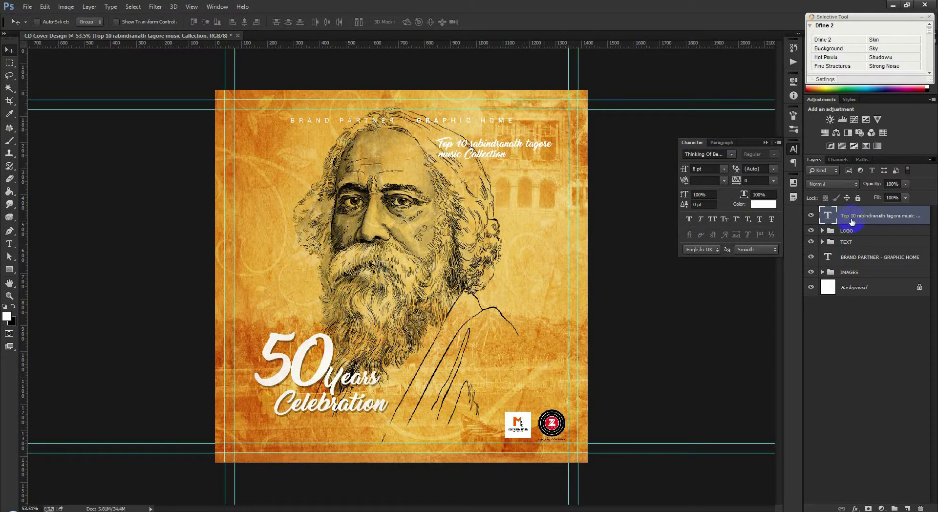
scroll(467, 152, "up", 5)
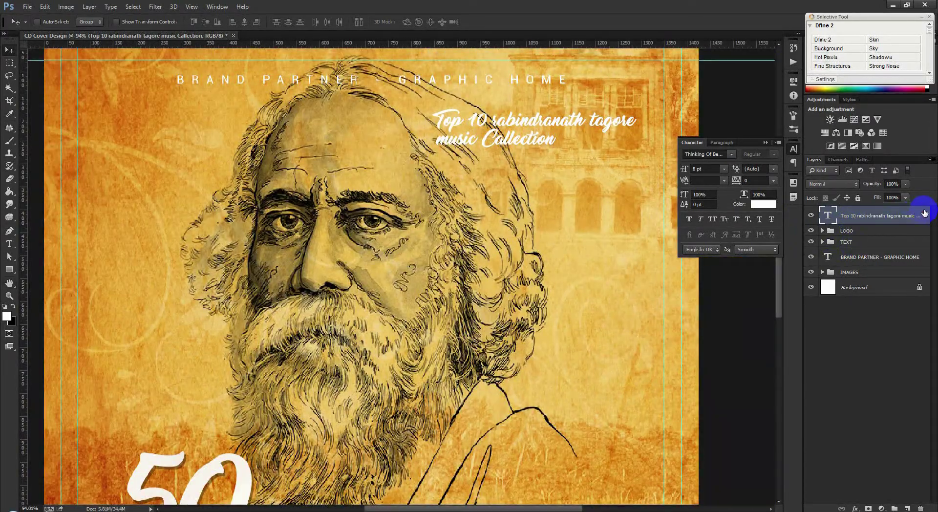
- Add a drop shadow of 7 px size and 34% opacity to the Top 10 title
double_click(924, 213)
left_click(547, 205)
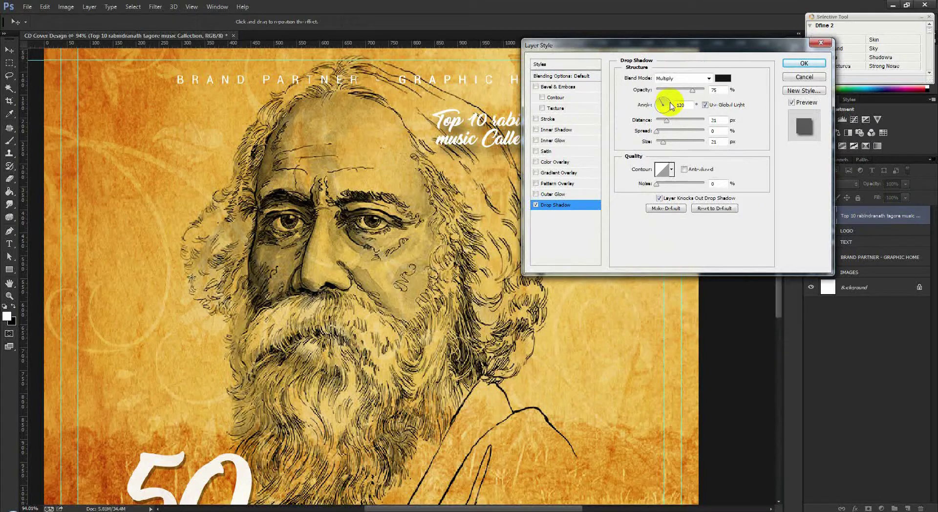
left_click_drag(663, 142, 660, 122)
left_click_drag(692, 89, 672, 90)
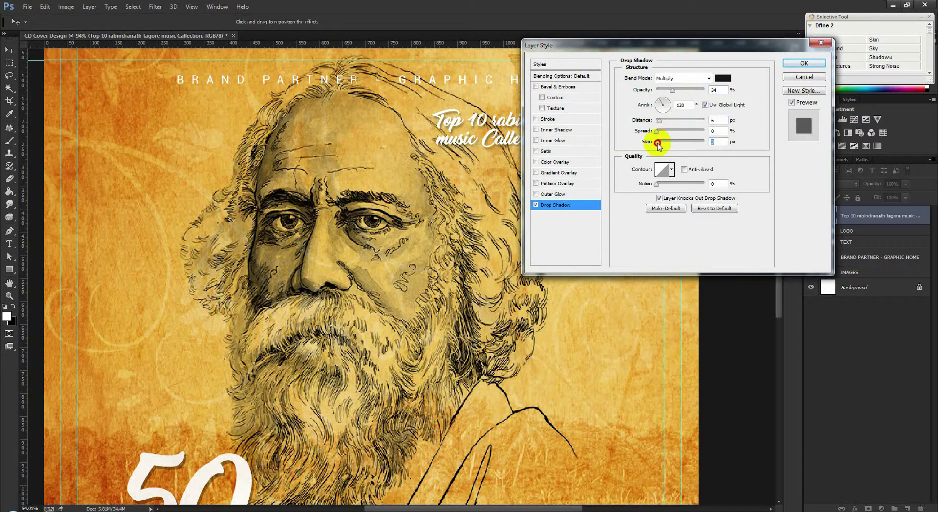
left_click(801, 63)
- Fit the cover on screen and nudge the title a few pixels right
key("ctrl+0")
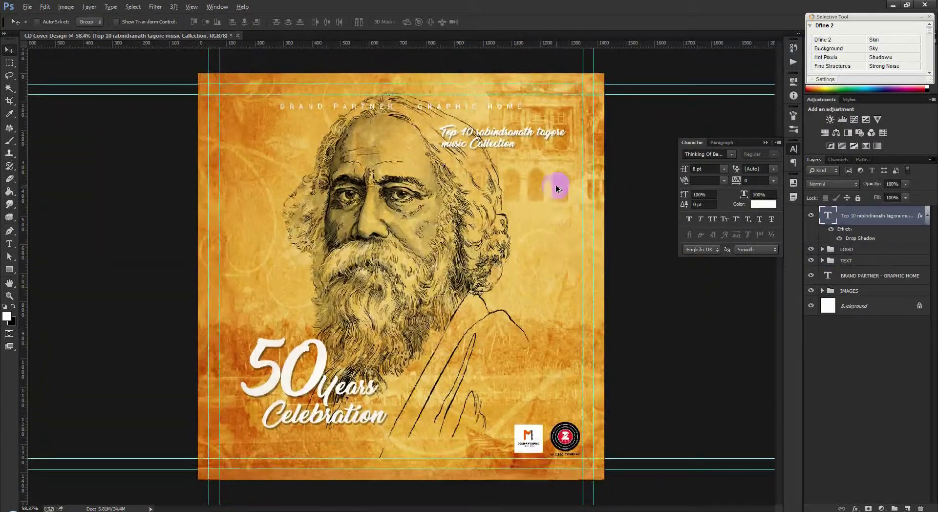
scroll(557, 188, "down", 2)
scroll(530, 194, "down", 1)
scroll(511, 191, "up", 1)
mouse_move(512, 187)
left_mouse_down()
mouse_move(518, 180)
mouse_move(524, 193)
left_mouse_up()
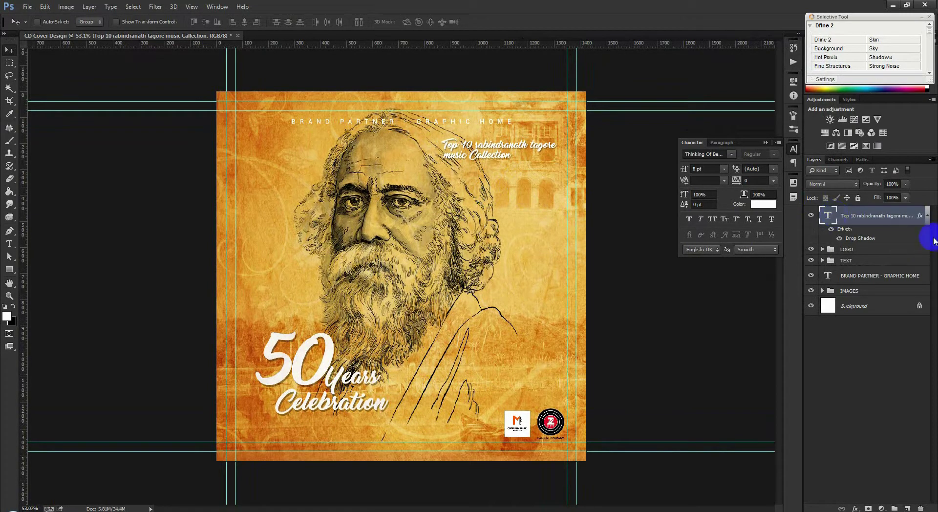
left_click(907, 508)
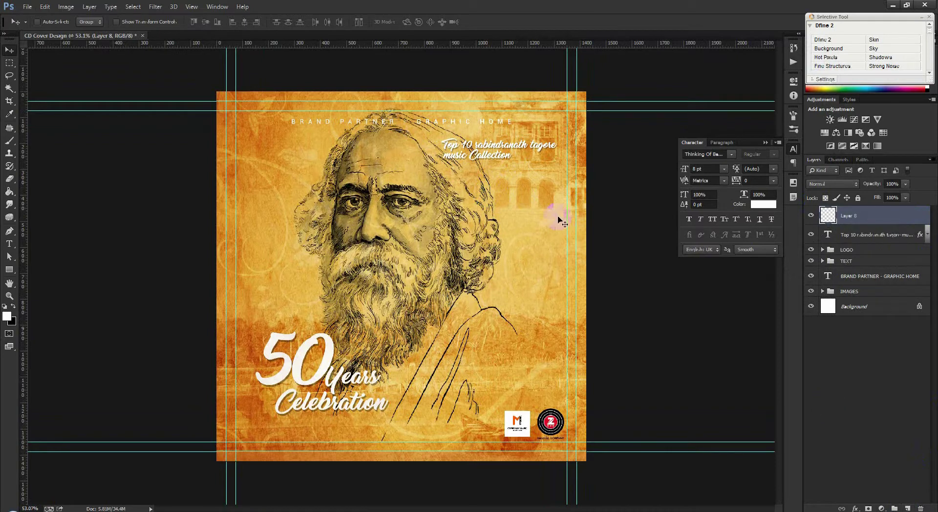
- Merge the visible cover into the empty Layer 8 with Apply Image
left_click(66, 7)
left_click(105, 150)
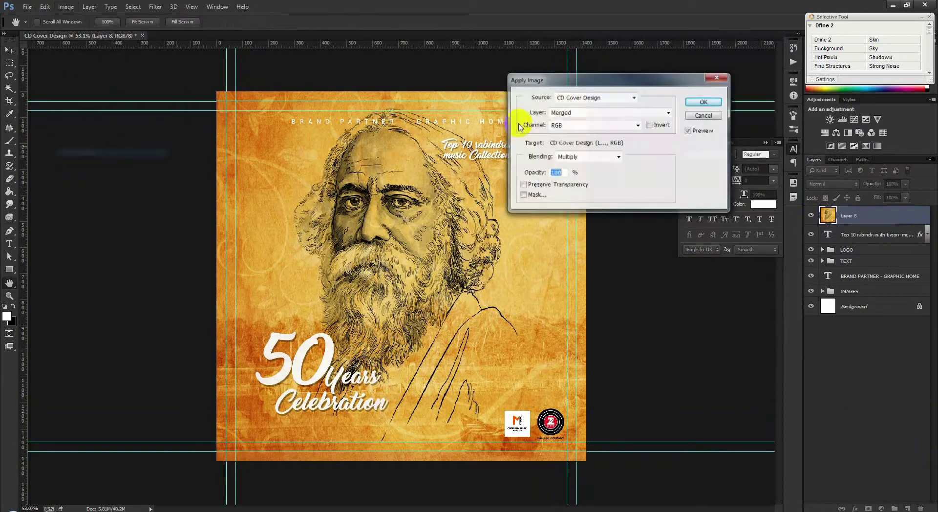
left_click(704, 101)
key("v")
scroll(324, 220, "up", 1)
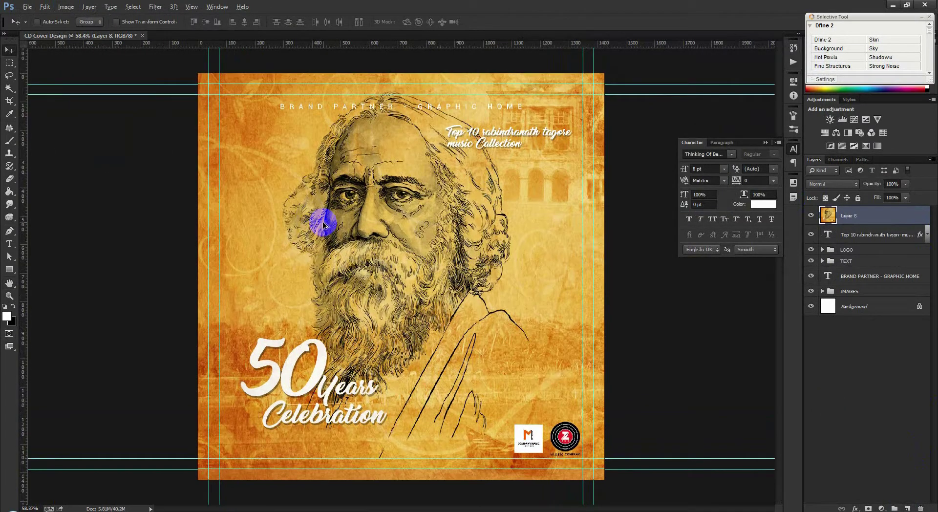
left_click(154, 6)
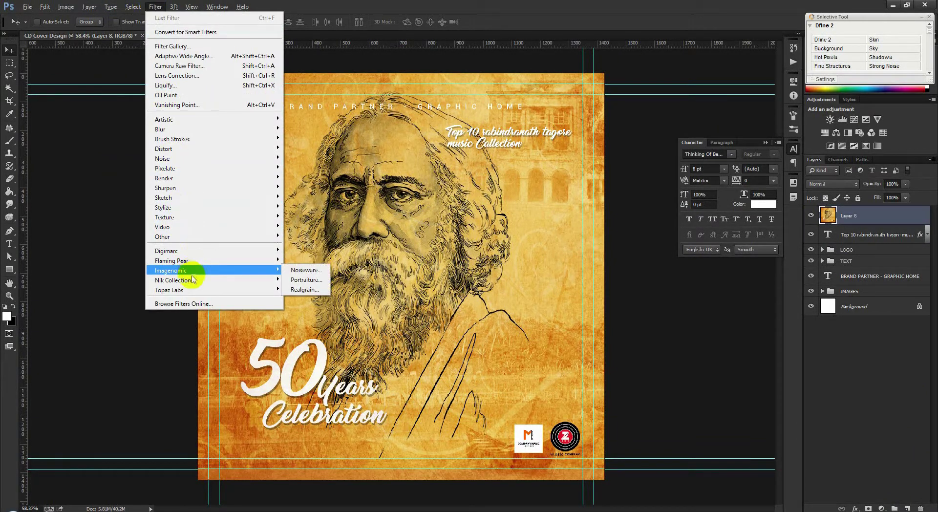
mouse_move(190, 236)
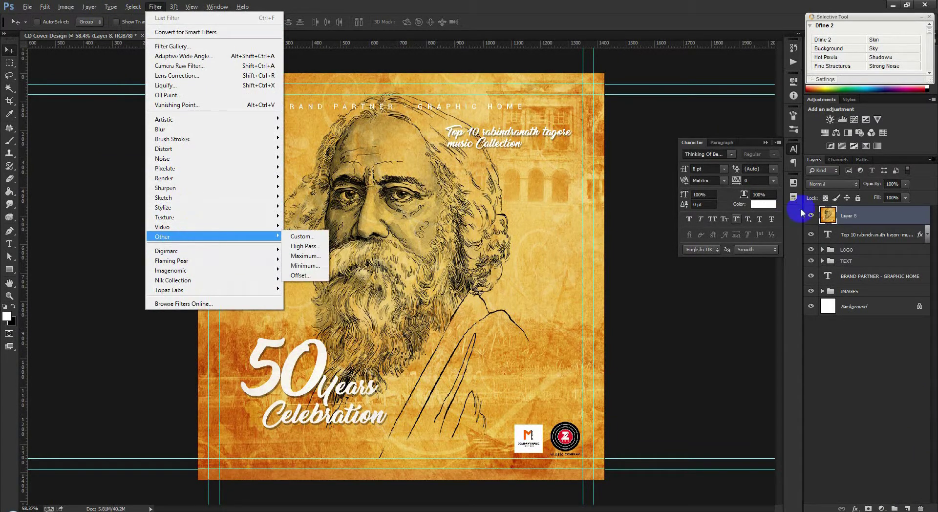
left_click(852, 216)
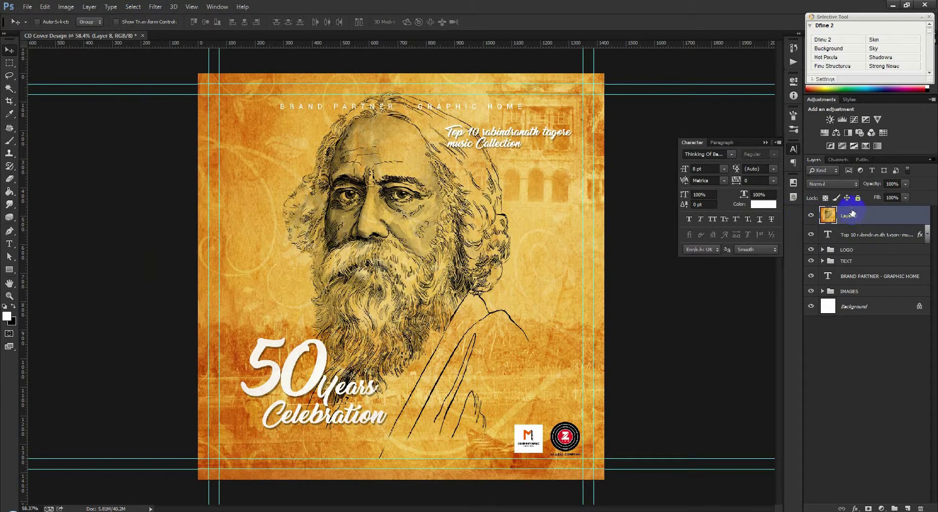
- Duplicate Layer 8 and apply a High Pass filter at radius 2.0 to the copy
key("ctrl+j")
left_click(833, 183)
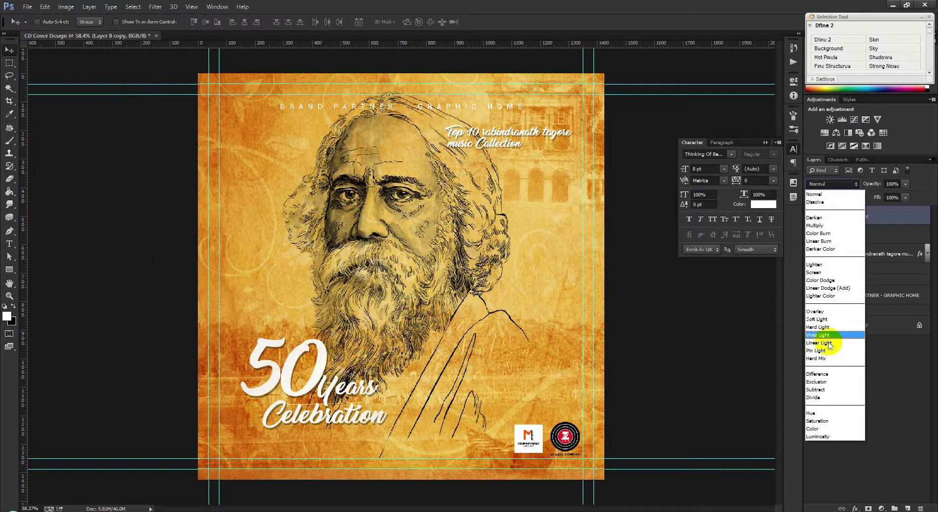
left_click(829, 281)
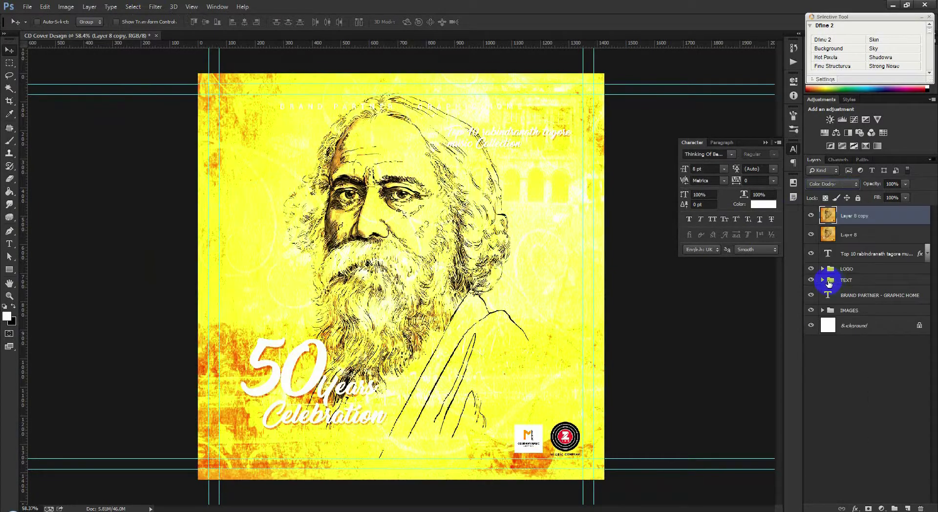
left_click(156, 6)
mouse_move(162, 237)
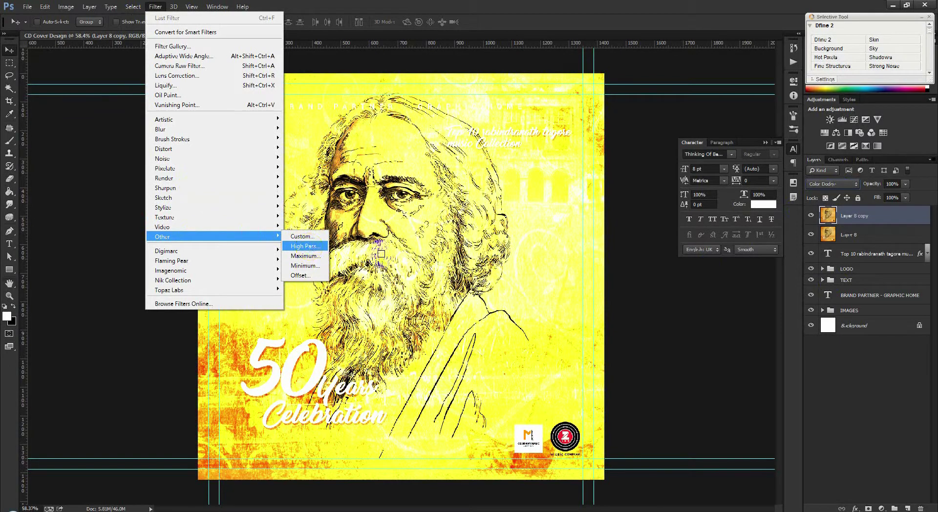
left_click(305, 246)
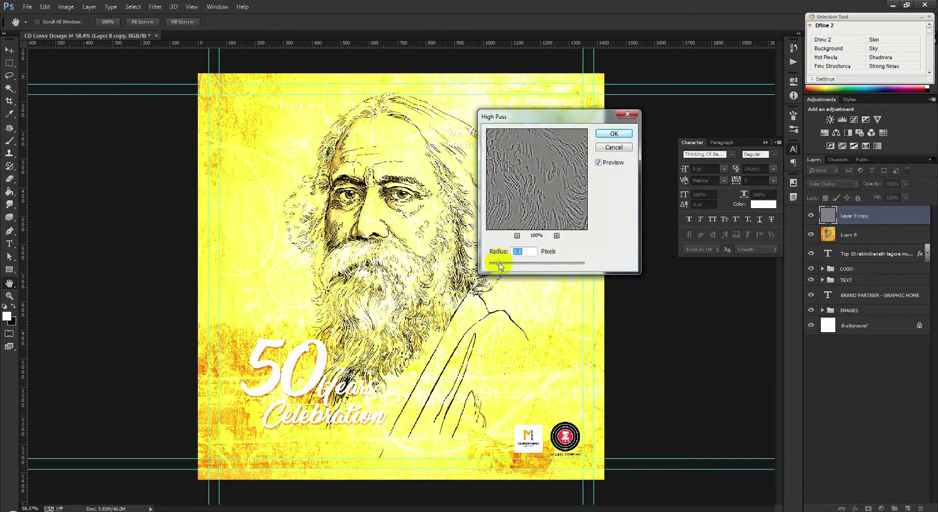
left_click(614, 133)
- Cycle the High Pass copy's blend mode through Linear Dodge to Linear Light
left_click(833, 184)
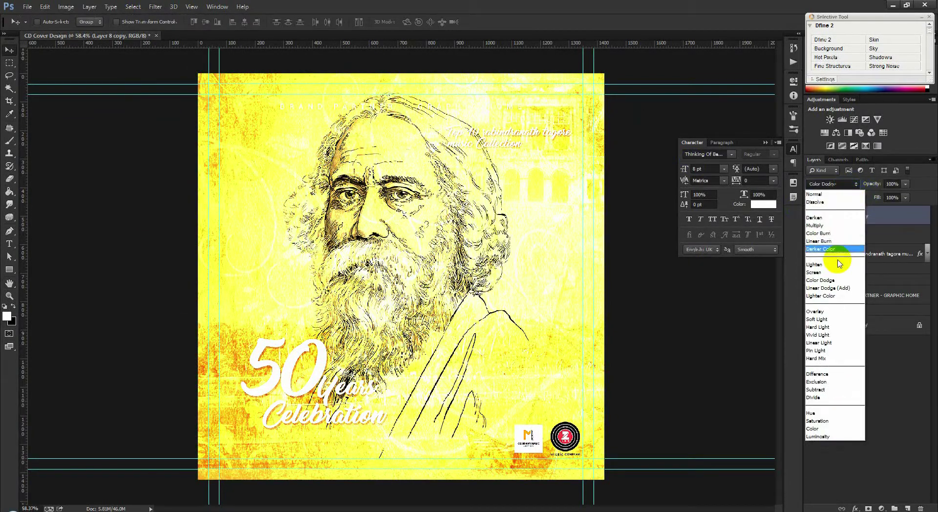
left_click(829, 288)
left_click(833, 184)
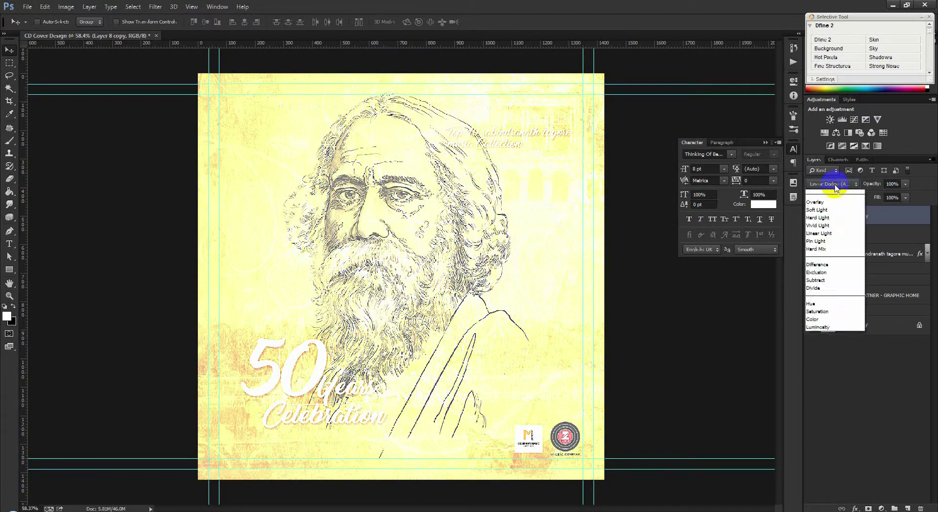
left_click(828, 342)
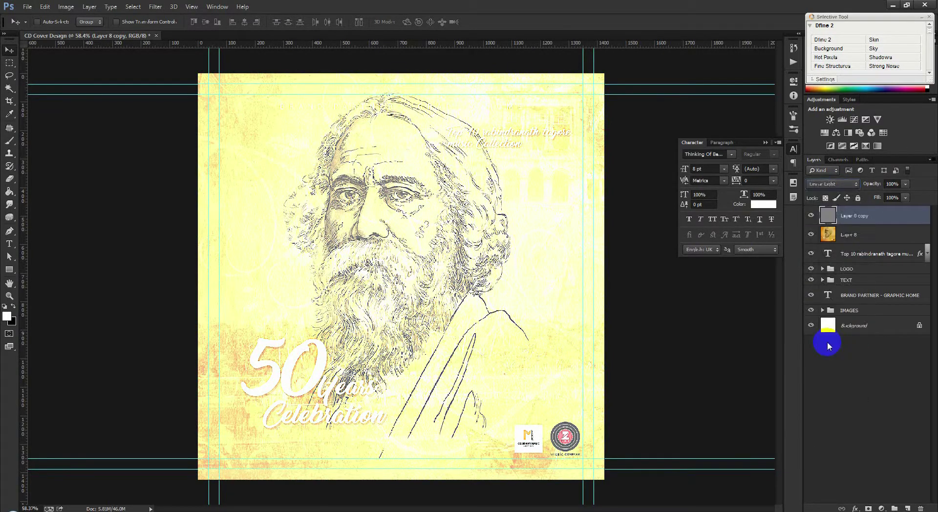
scroll(827, 186, "up", 1)
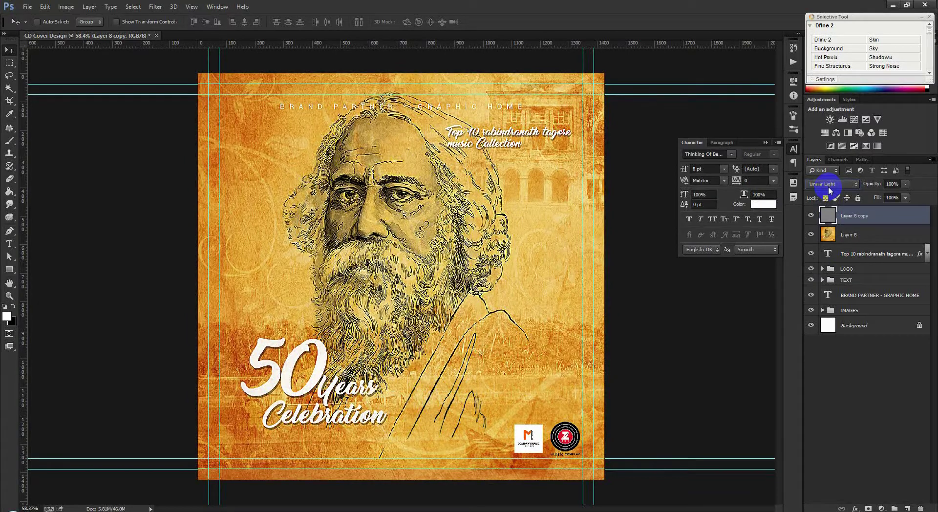
scroll(828, 186, "up", 1)
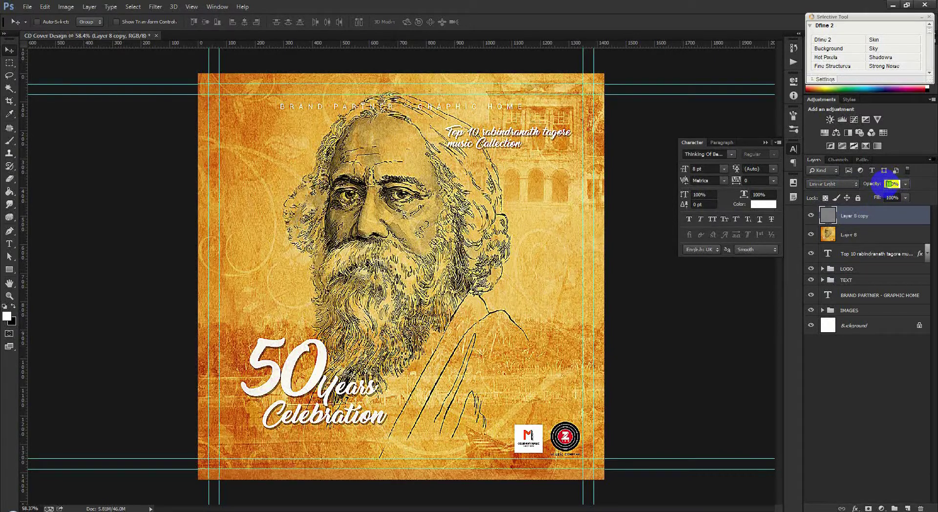
scroll(878, 181, "down", 10)
- Stamp the visible cover into a new layer and try a blank 4.5 inch document, then close it
left_click(811, 216)
key("ctrl+shift+alt+e")
left_click(27, 6)
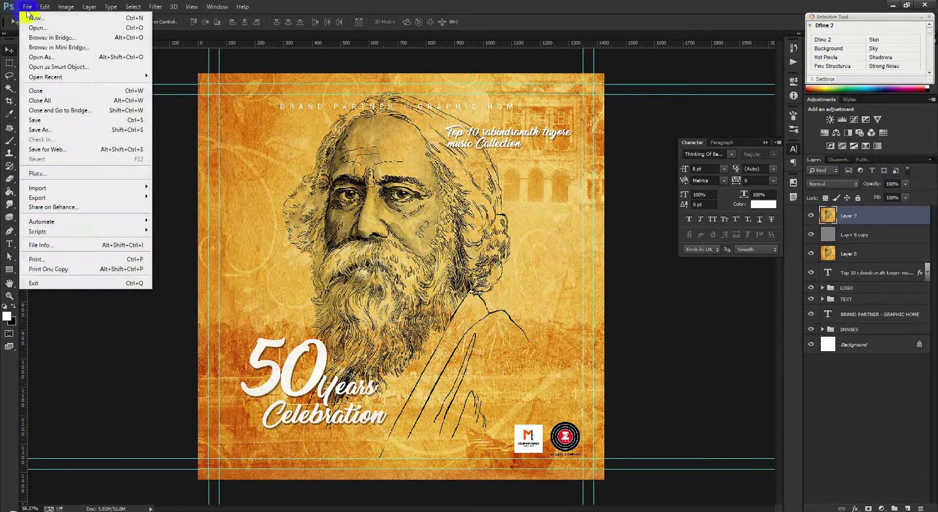
left_click(34, 15)
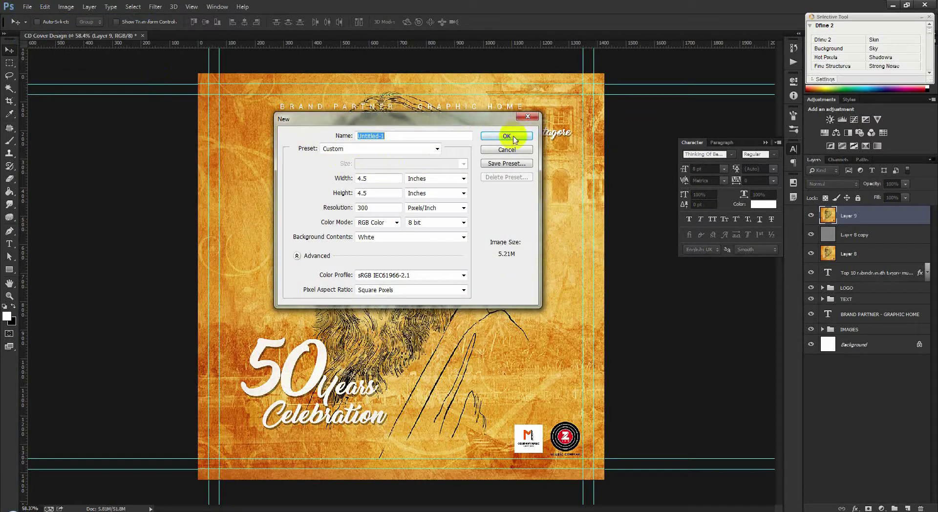
left_click(506, 136)
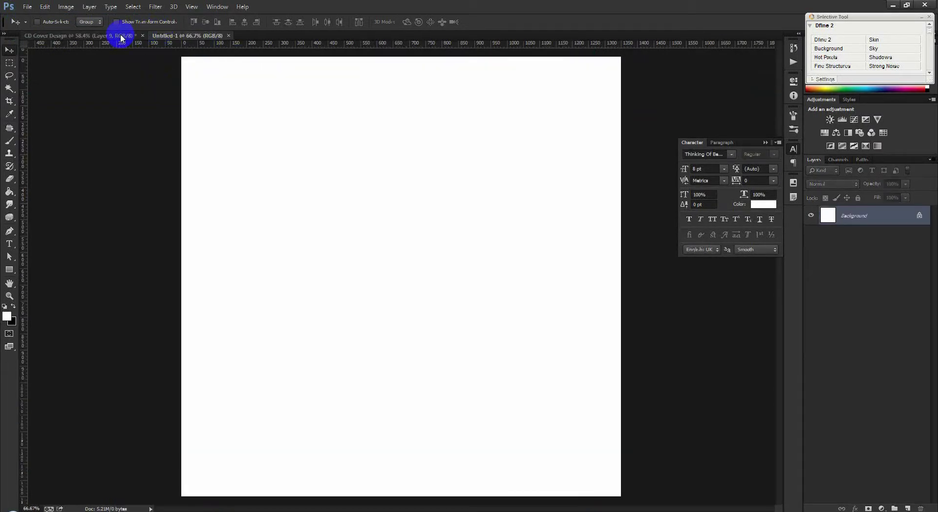
left_click_drag(23, 70, 33, 98)
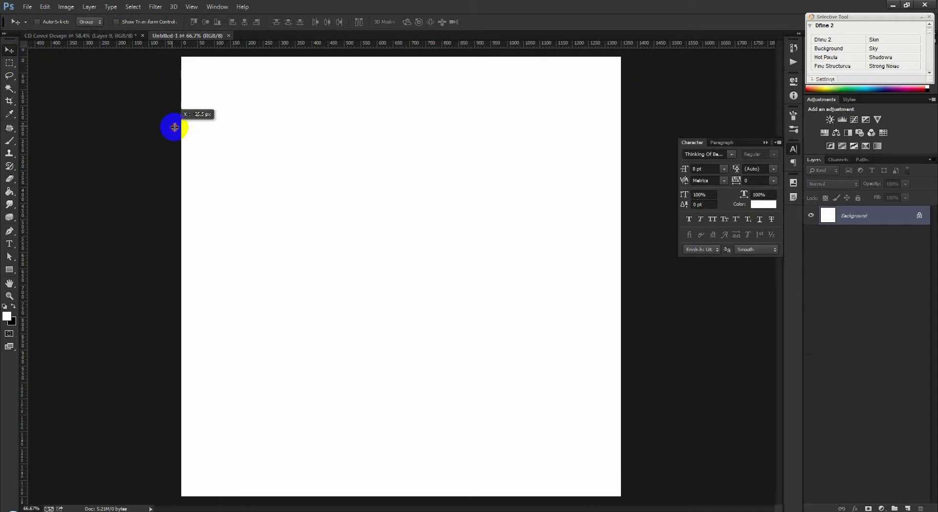
left_click(230, 35)
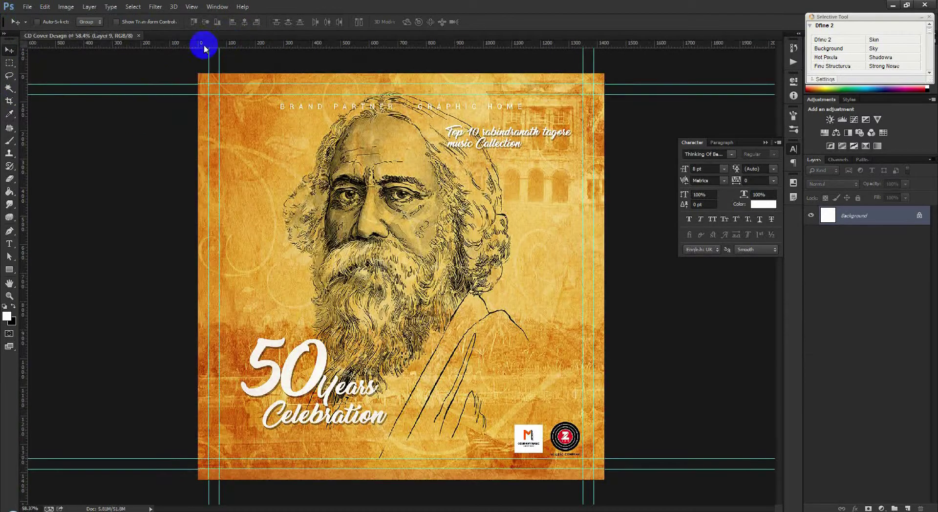
- Create a new blank 4.5 × 4.5 inch, 300 ppi document
right_click(111, 38)
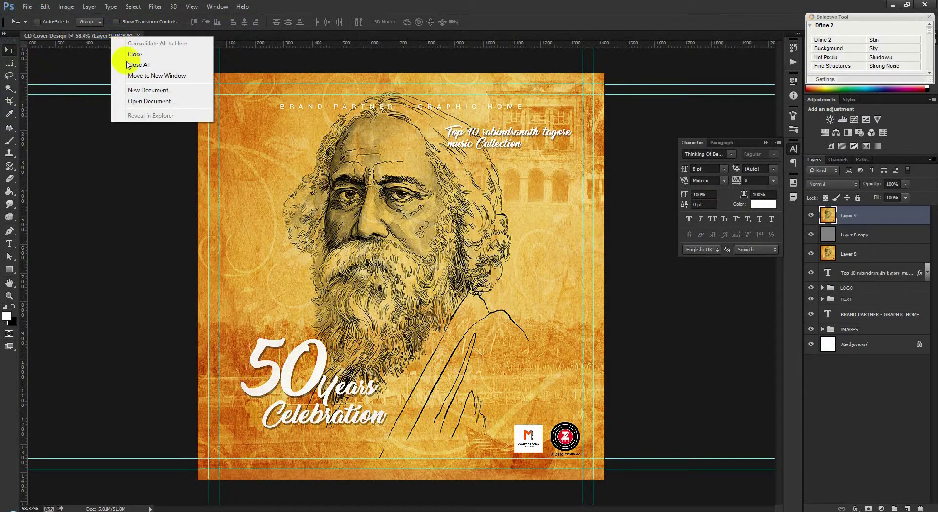
left_click(149, 90)
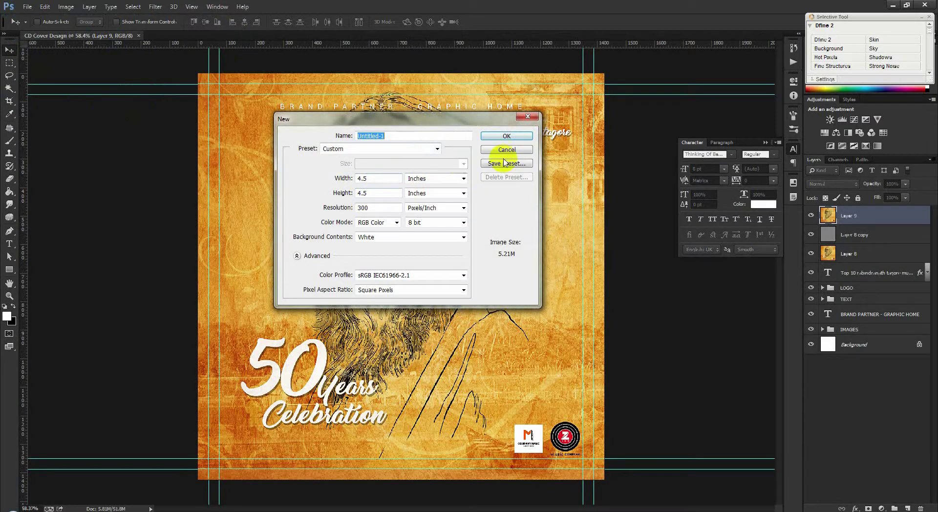
left_click(506, 136)
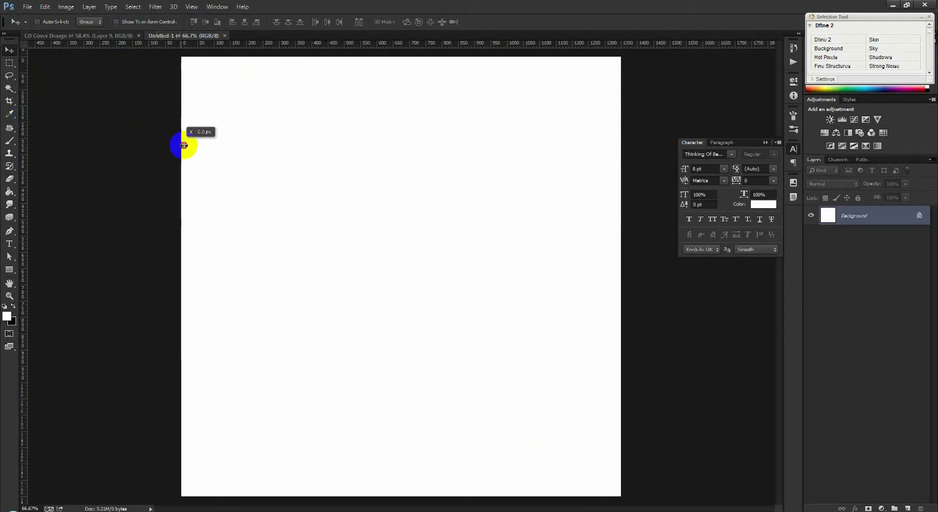
- Drag guides onto the new canvas's left, top and bottom edges
left_click_drag(44, 118, 182, 142)
left_click_drag(217, 50, 215, 57)
left_click_drag(25, 92, 621, 262)
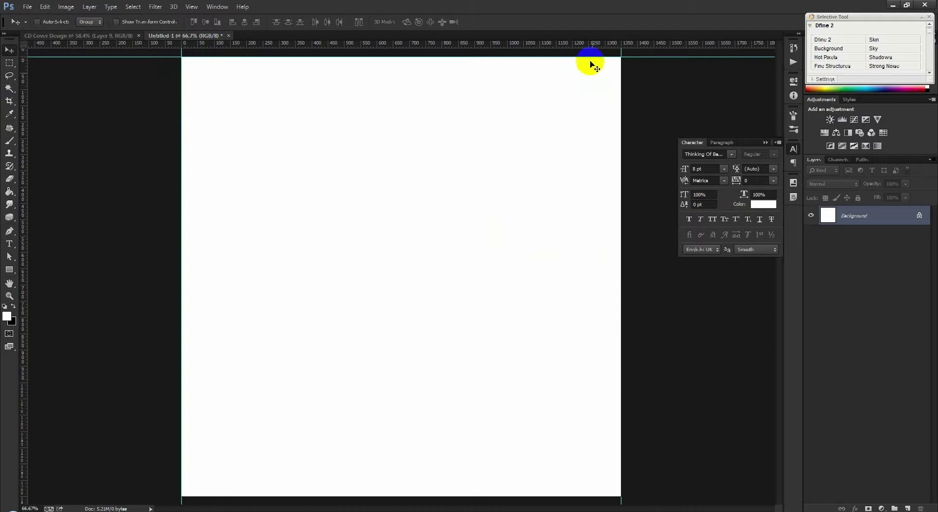
left_click_drag(588, 48, 663, 496)
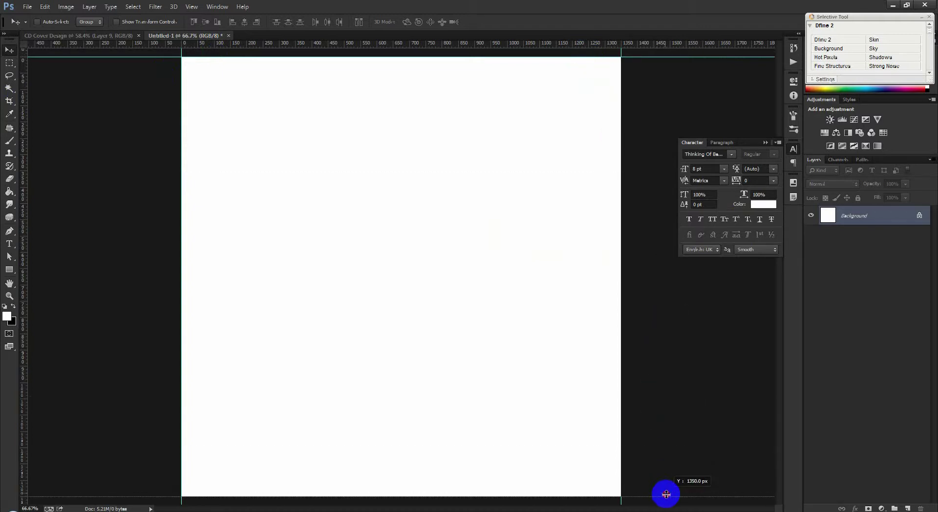
left_click(66, 6)
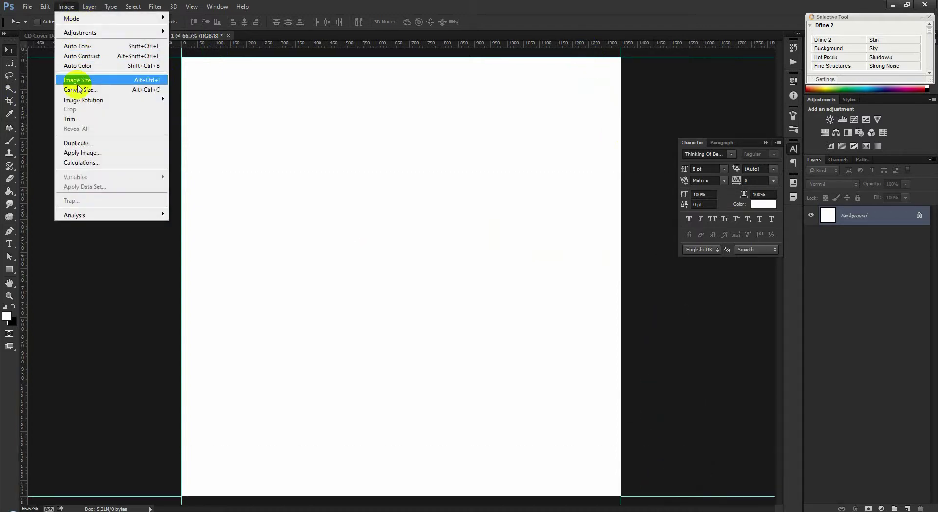
- Enlarge the canvas size, entering the width and height in inches
left_click(78, 90)
left_click(479, 191)
left_click(476, 210)
key("shift+Tab")
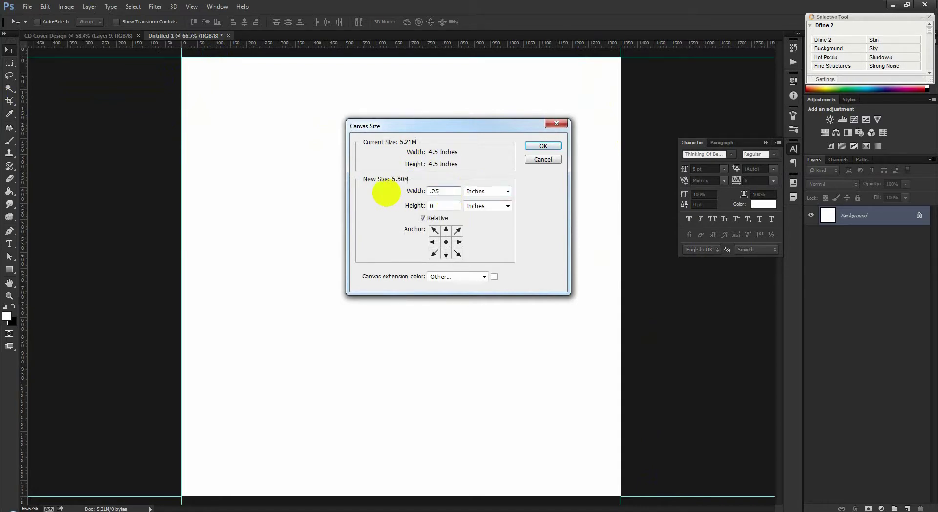
double_click(434, 207)
type(".25")
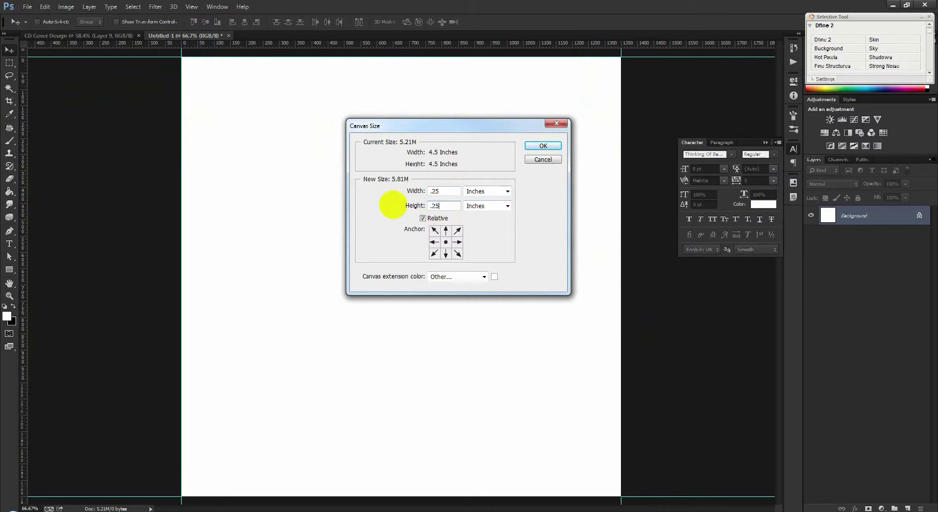
key("Return")
key("ctrl+0")
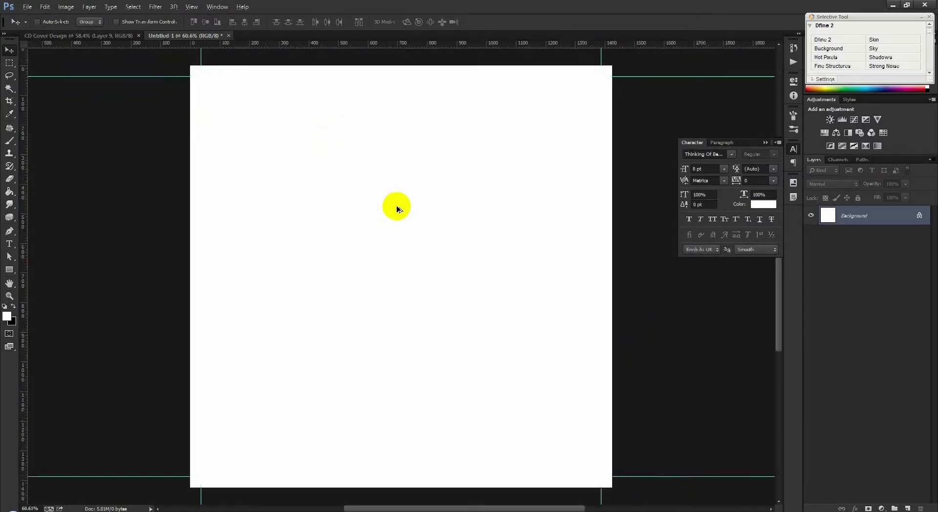
- Place inset guides just inside the page's left, right, top and bottom edges, then return to CD Cover Design
left_click(9, 63)
left_click_drag(235, 105, 243, 117)
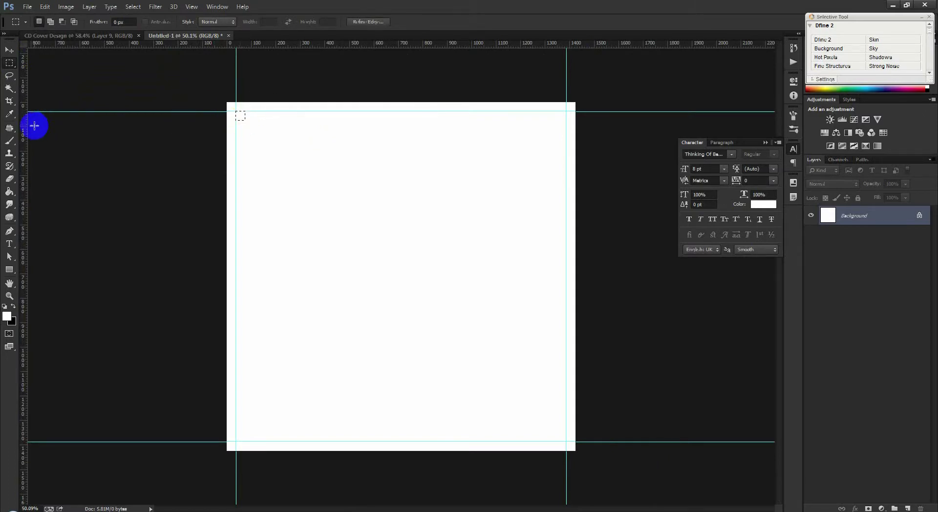
left_click_drag(24, 131, 244, 138)
mouse_move(293, 43)
left_mouse_down()
mouse_move(295, 120)
mouse_move(560, 428)
left_mouse_up()
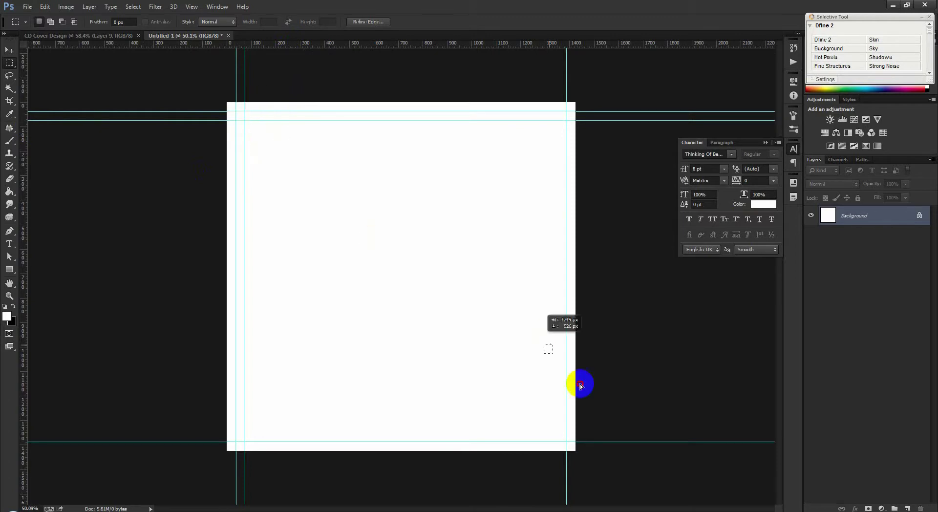
left_click_drag(551, 43, 600, 432)
left_click_drag(27, 337, 537, 402)
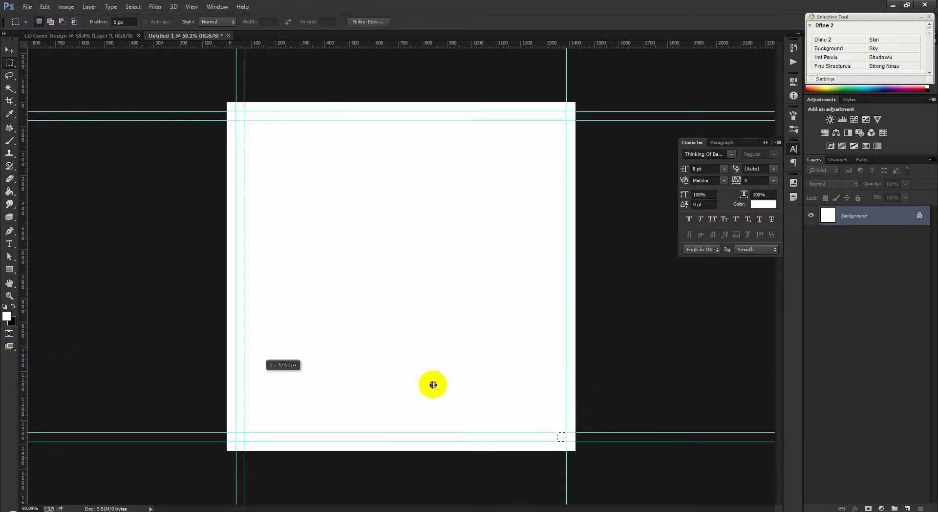
left_click_drag(537, 402, 526, 391)
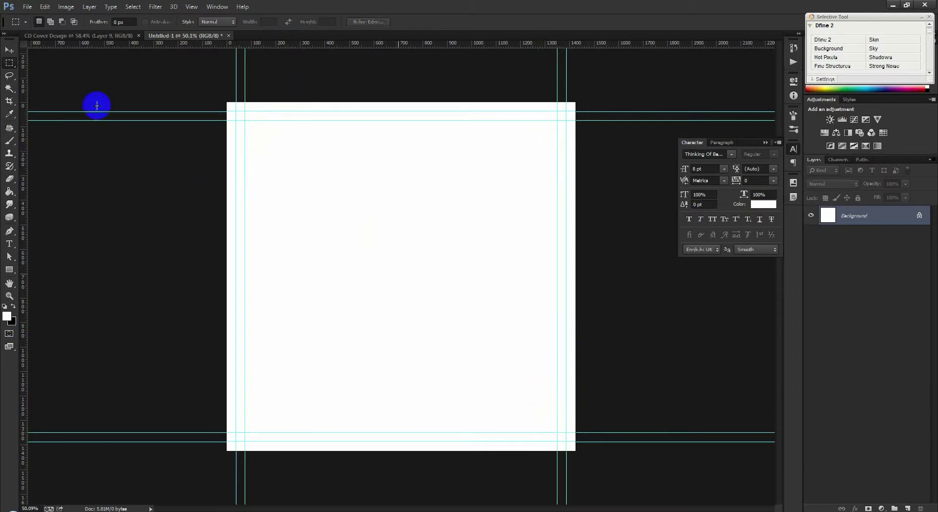
left_click(9, 50)
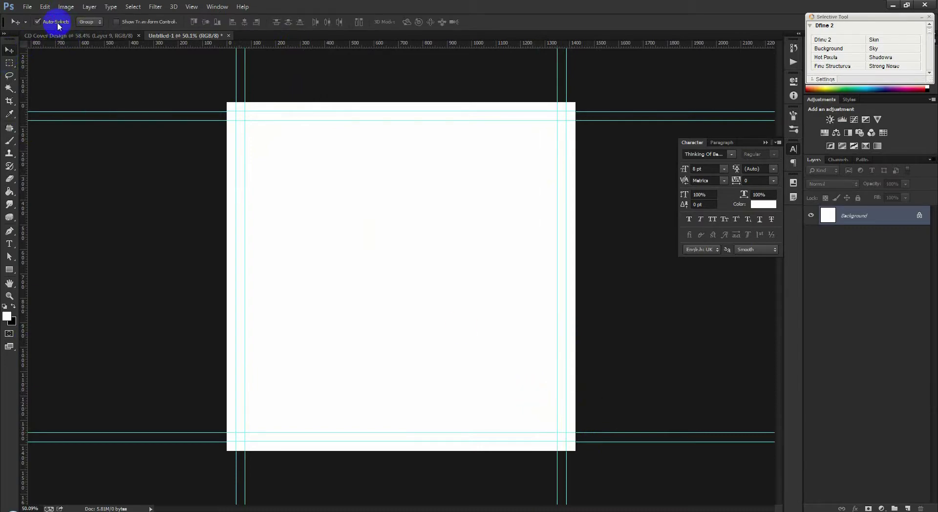
left_click(62, 38)
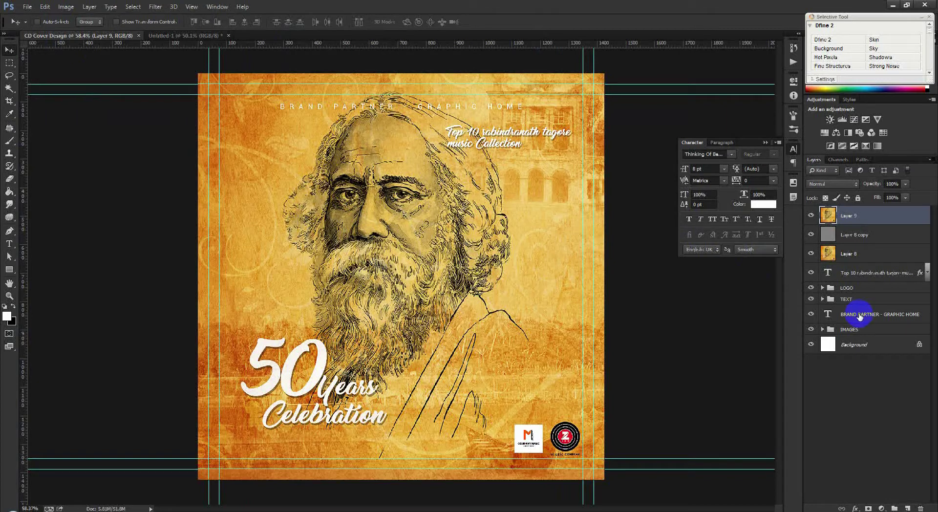
- Copy the IMAGES group into Untitled-1 and delete its two building texture layers
left_click(859, 315)
left_click(841, 330)
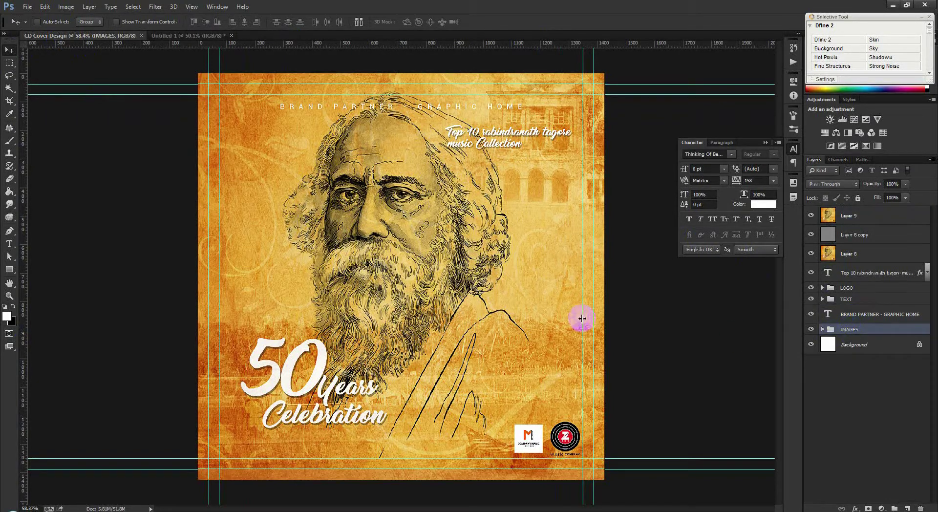
mouse_move(239, 100)
left_mouse_down()
mouse_move(198, 35)
mouse_move(342, 196)
mouse_move(387, 286)
mouse_move(425, 289)
left_mouse_up()
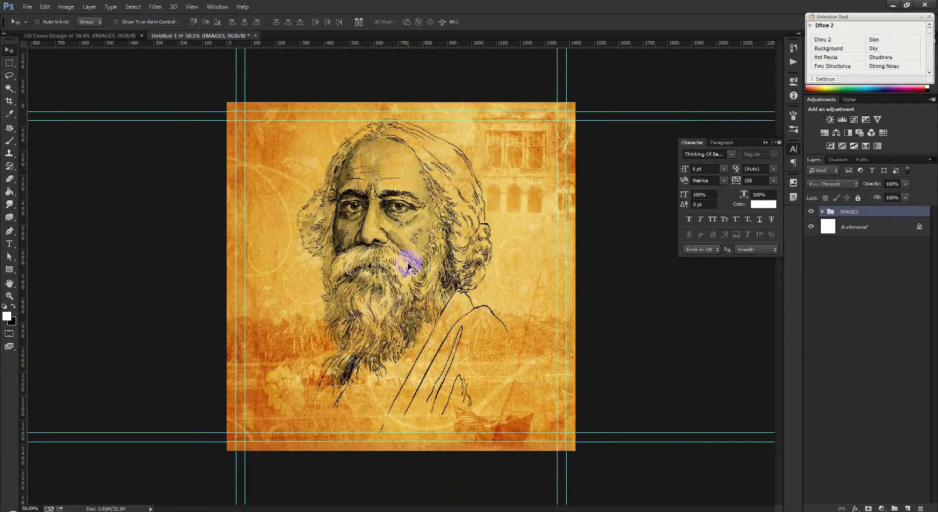
left_click(822, 211)
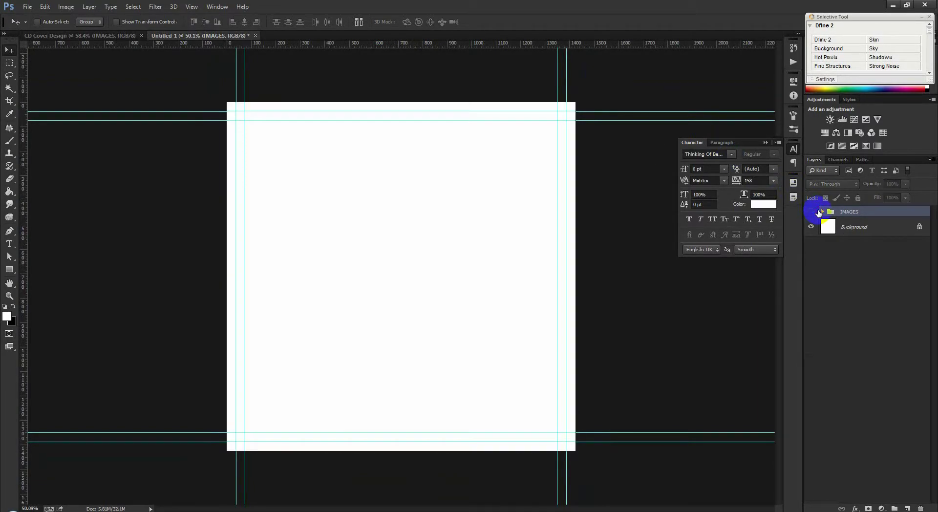
left_click(882, 239)
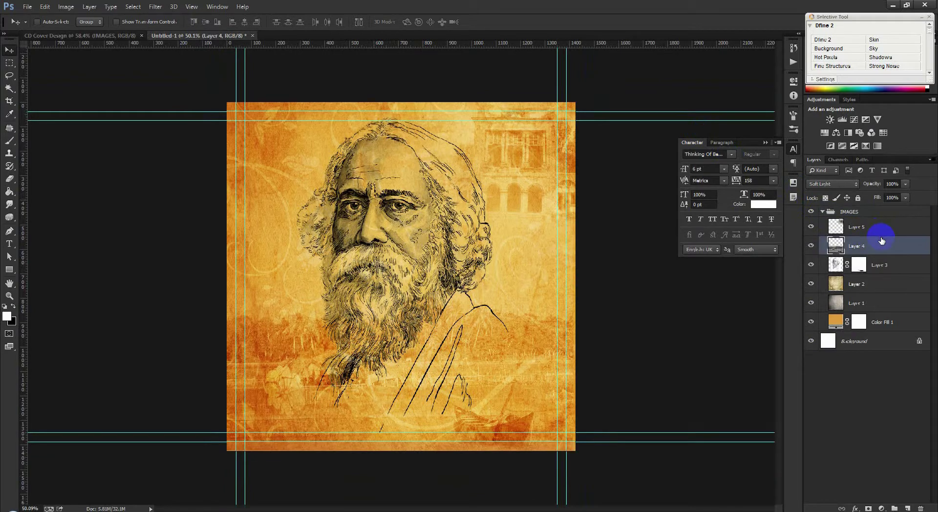
left_click(883, 229, "shift")
key("Delete")
- Scale the Tagore portrait to about 71%, move it lower right and fade it to 50% opacity
left_click(867, 232)
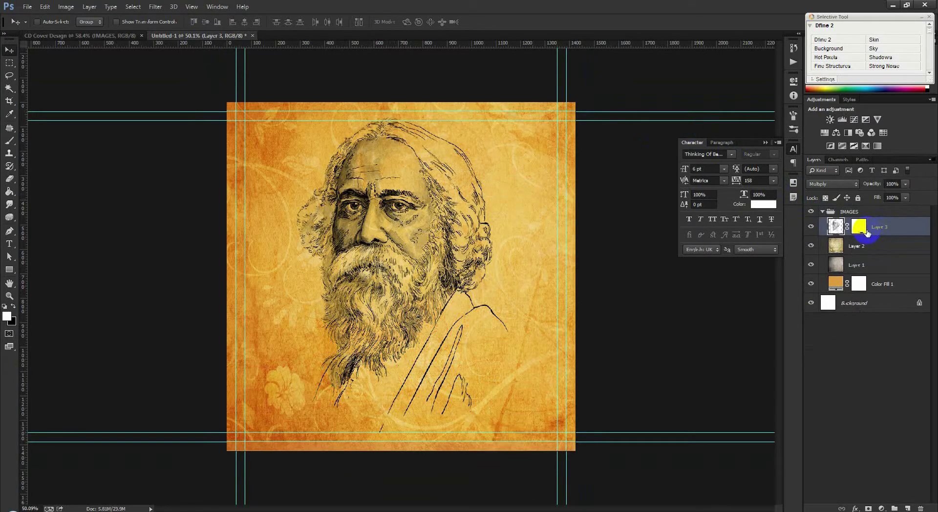
key("ctrl+t")
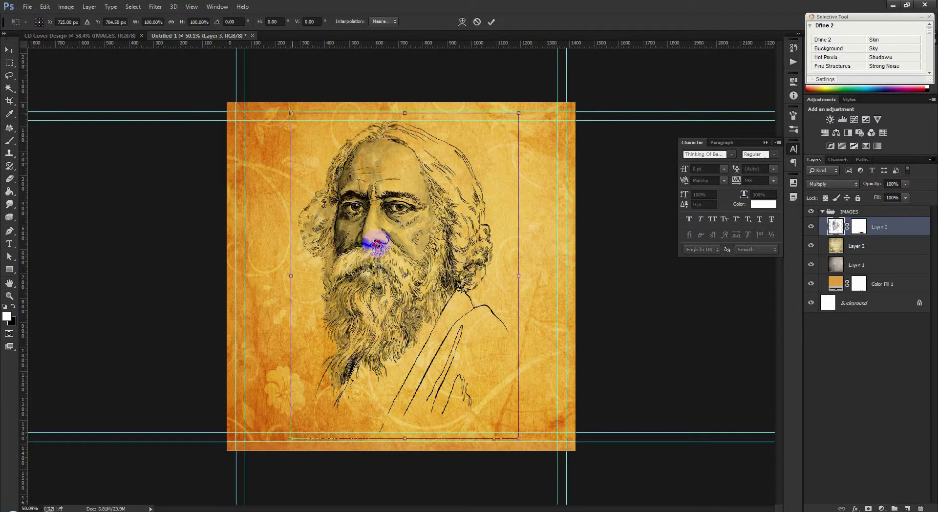
left_click_drag(286, 113, 398, 272)
left_click_drag(437, 304, 485, 306)
left_click_drag(448, 271, 403, 190)
key("Return")
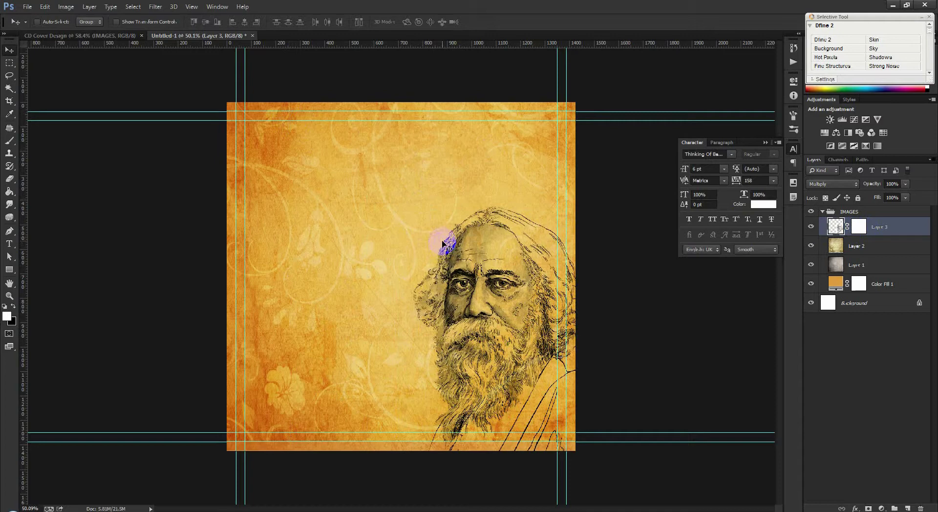
key("5")
left_click_drag(430, 226, 425, 228)
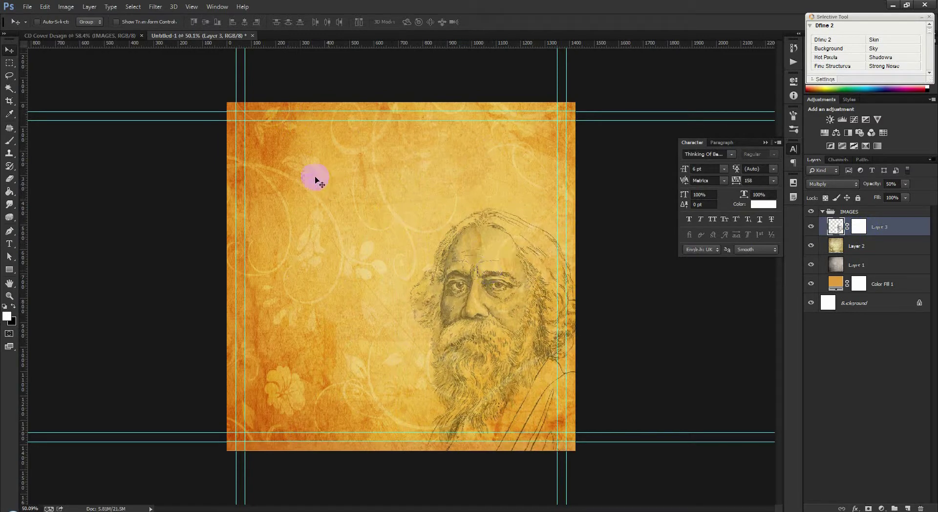
left_click(10, 244)
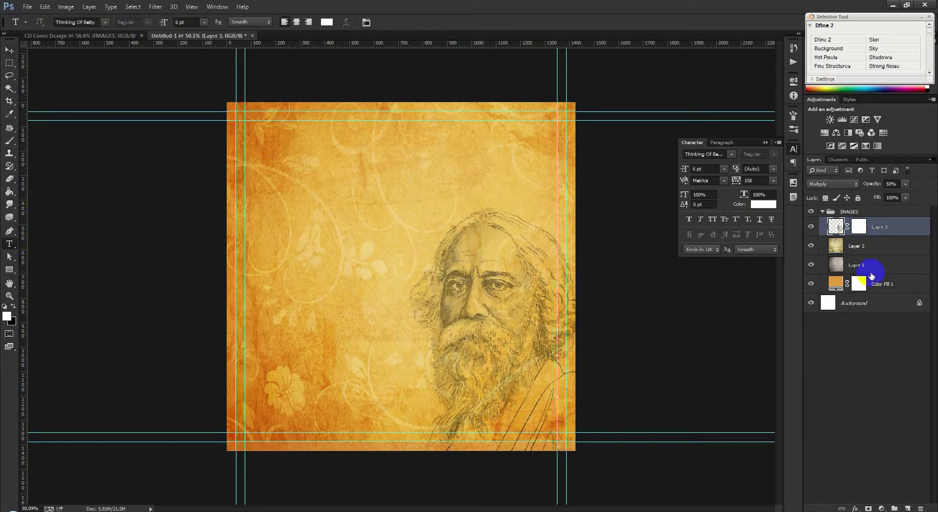
- Add a 'Music List' heading at the page's top left with tracking 0 and 12 pt size
left_click(823, 211)
left_click(275, 164)
type("Music Vol")
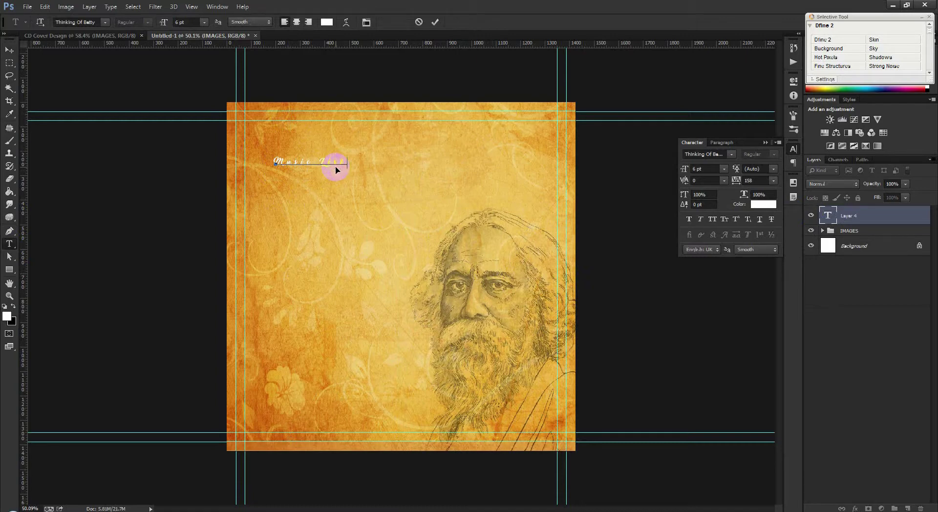
key("ctrl+a")
left_click(750, 180)
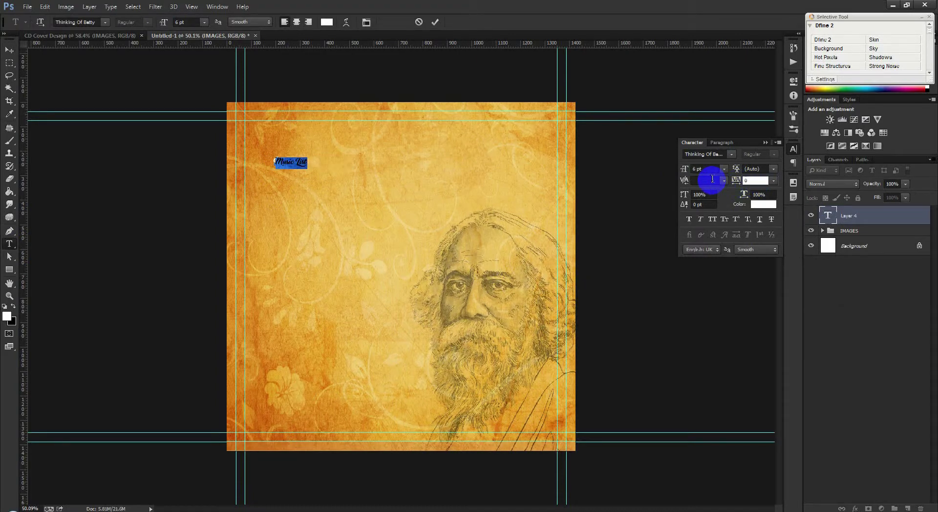
key("Return")
left_click(204, 23)
left_click(197, 102)
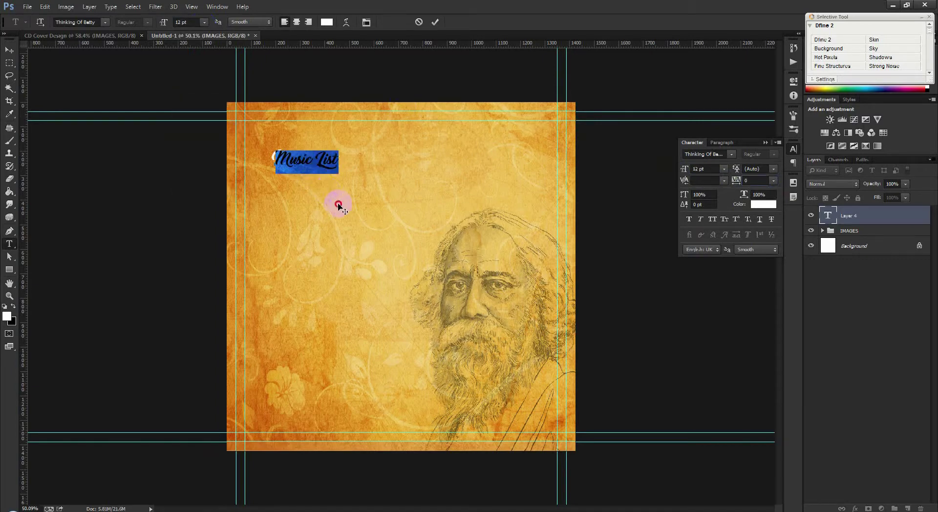
left_click(436, 22)
- Copy the Top 10 title's drop shadow layer style and paste it onto Music List
left_click(127, 43)
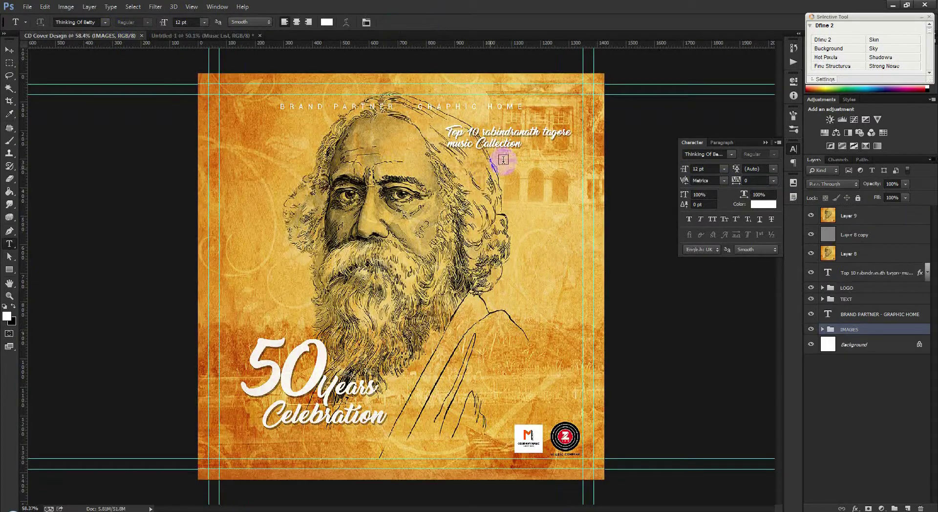
right_click(893, 274)
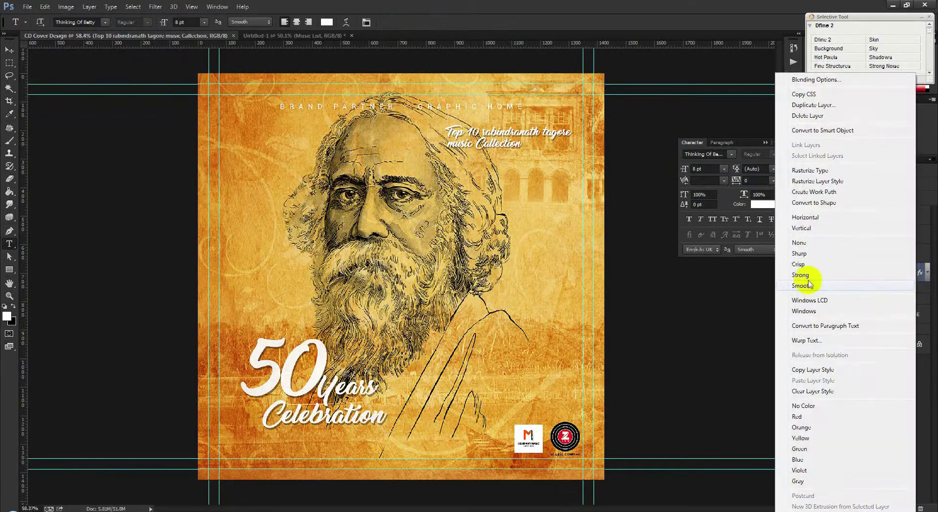
left_click(812, 369)
left_click(262, 38)
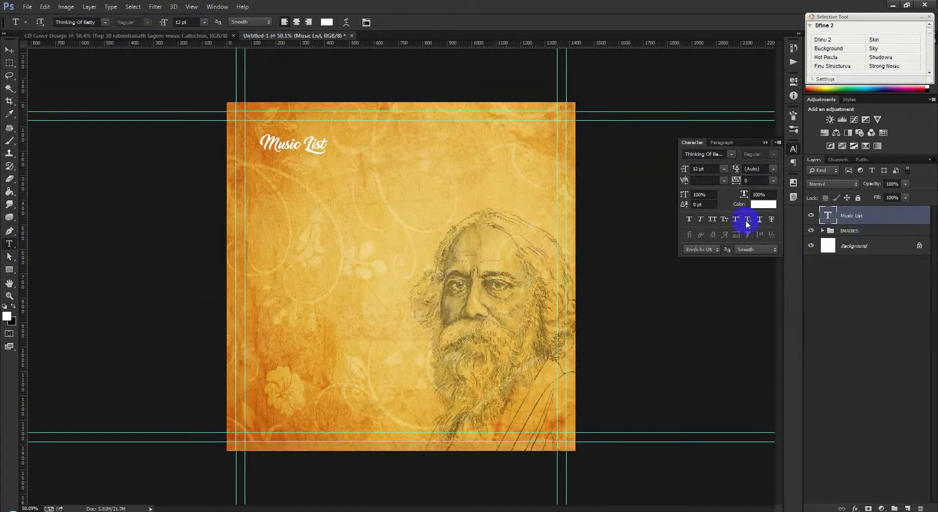
right_click(888, 216)
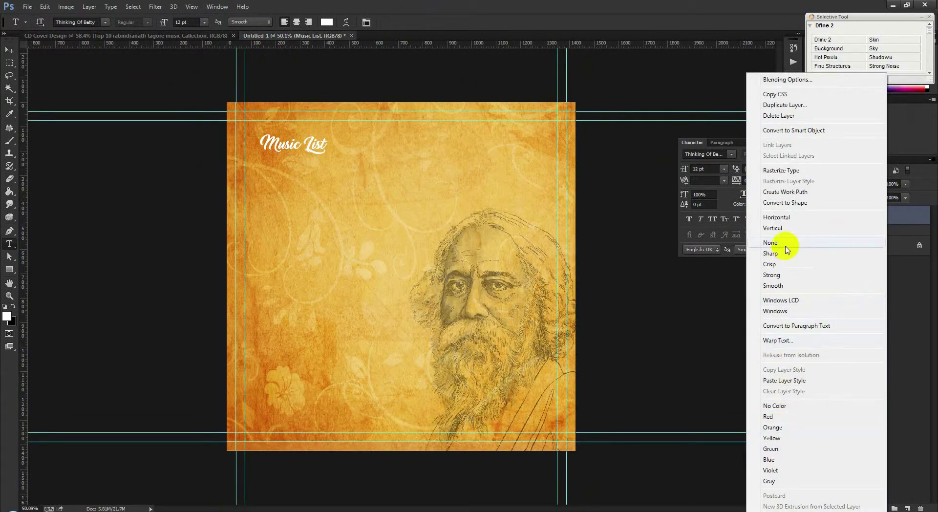
right_click(910, 217)
left_click(809, 381)
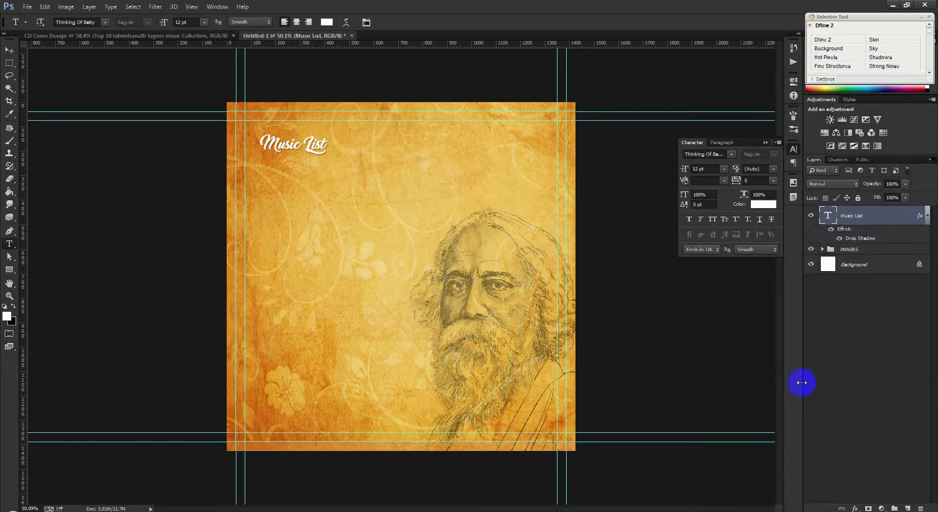
left_click(9, 50)
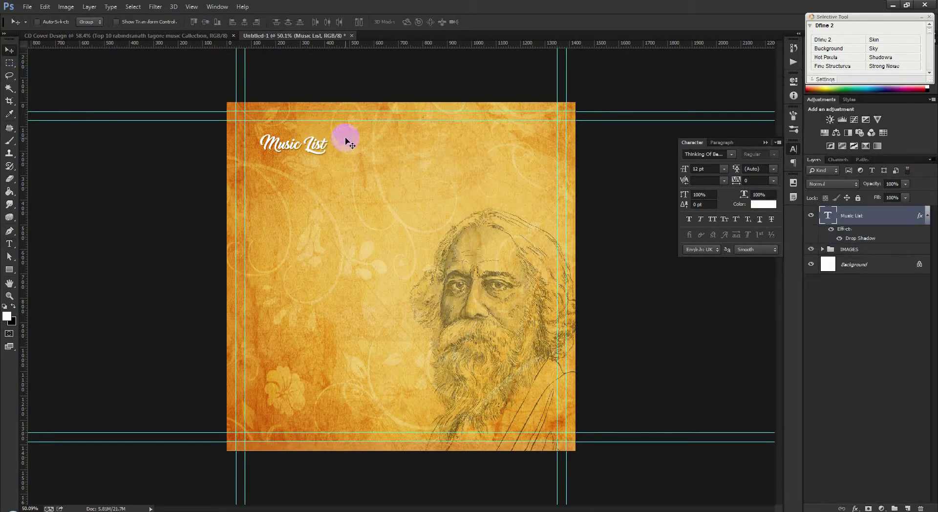
key("ctrl+z")
key("ctrl+z")
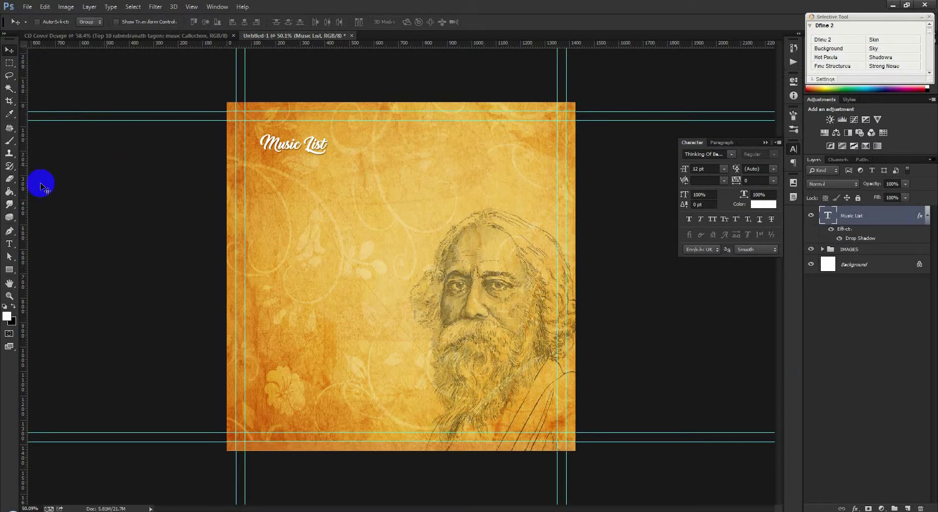
left_click(9, 243)
- Draw a text box under Music List and paste the copied song title after 04
left_click_drag(264, 165, 449, 416)
type("01")
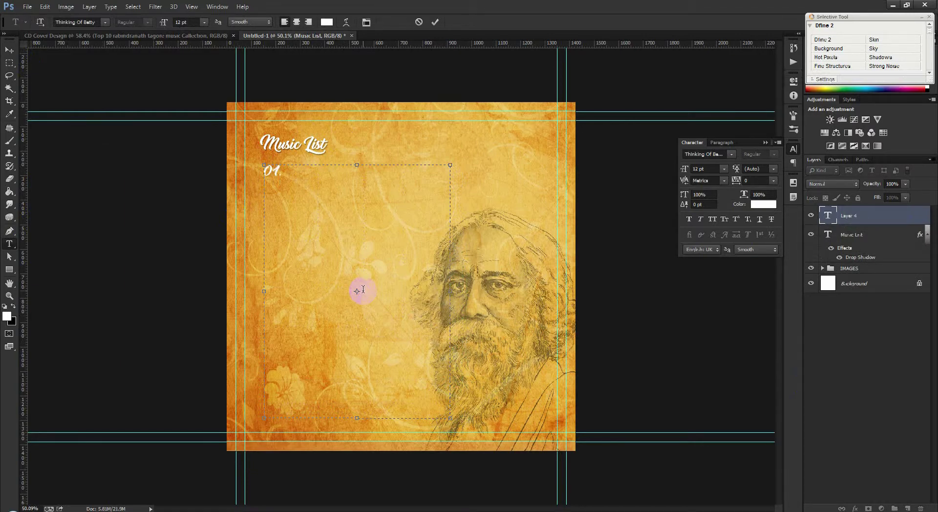
type("Amar")
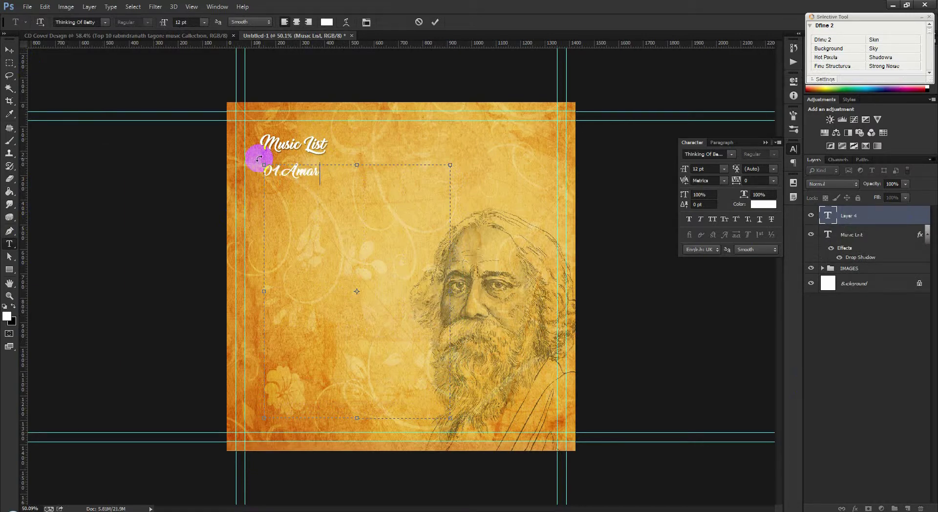
type("o Po")
type("e")
type("Chai")
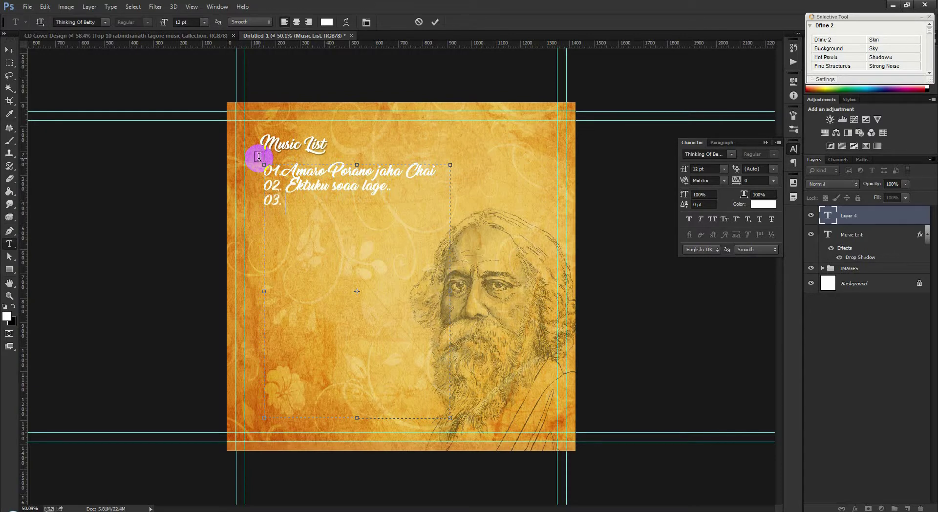
type("Ei Mam ")
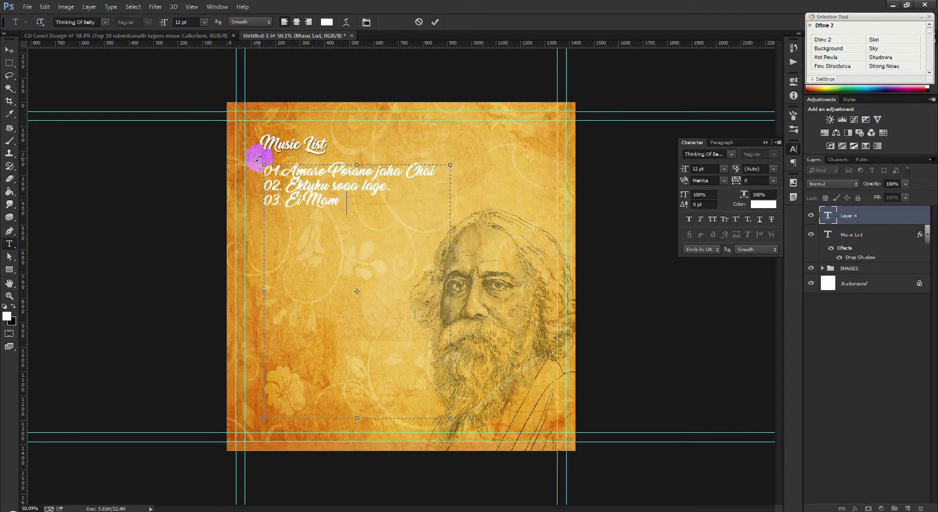
type("a Ei .")
type("Ba")
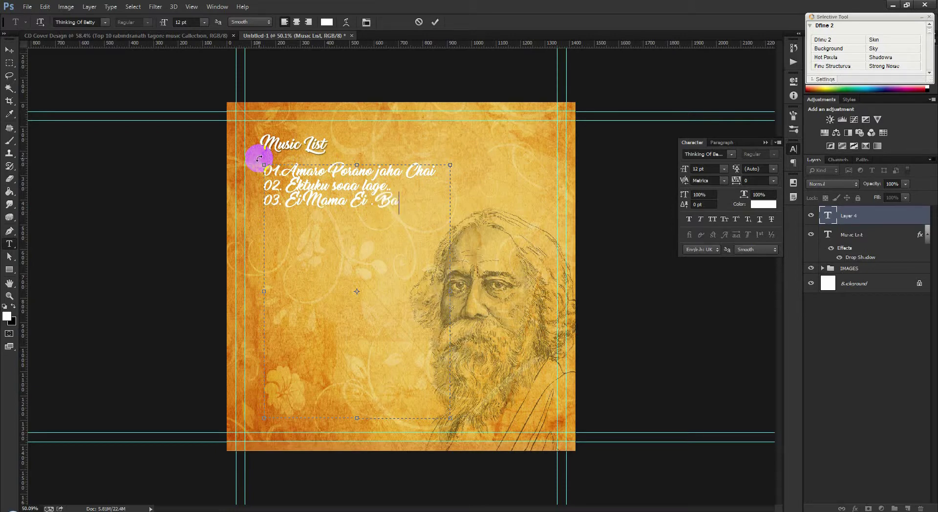
type("ngler Rap Col")
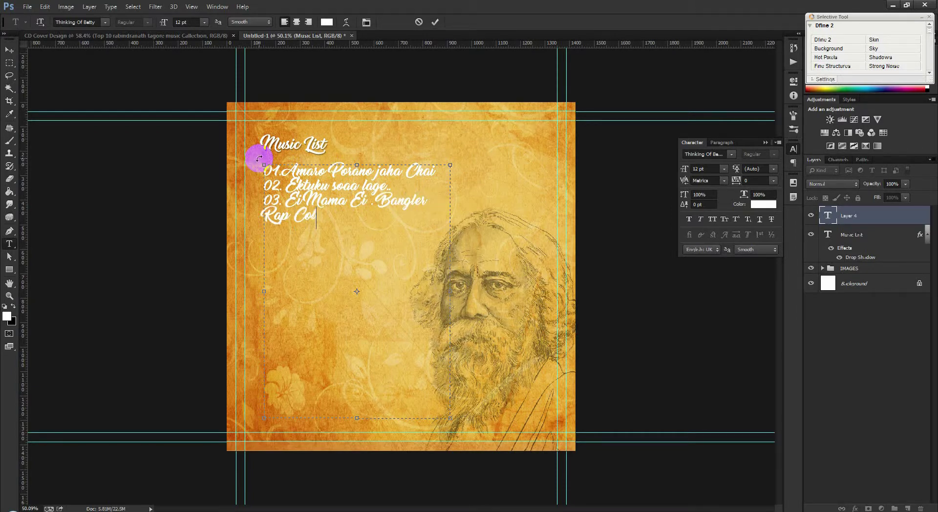
type("Naki")
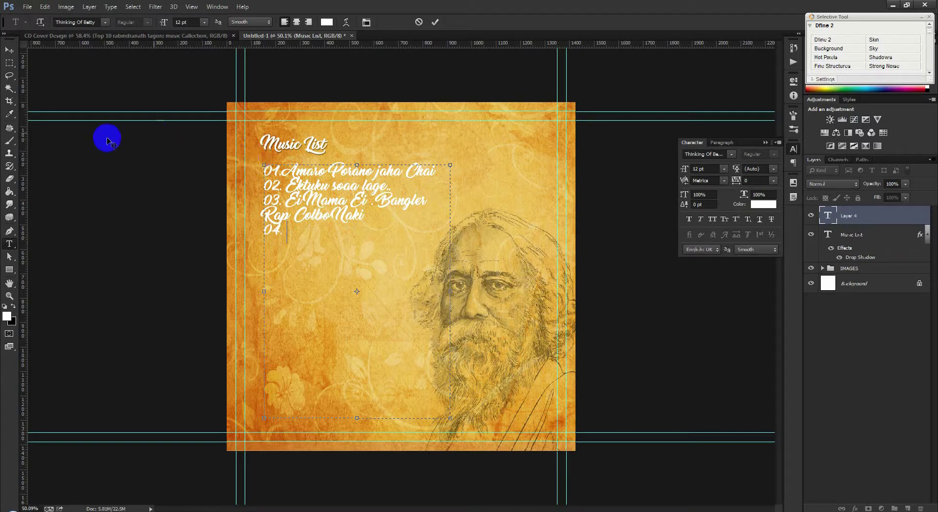
mouse_move(397, 187)
left_mouse_down()
mouse_move(275, 171)
mouse_move(449, 171)
left_mouse_up()
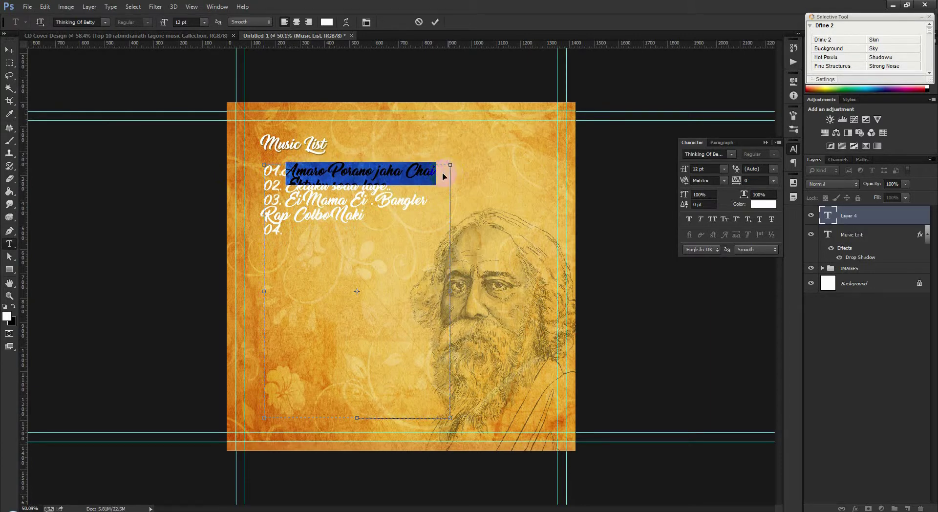
left_click(348, 228)
type("Amaro Porano jaha Chai")
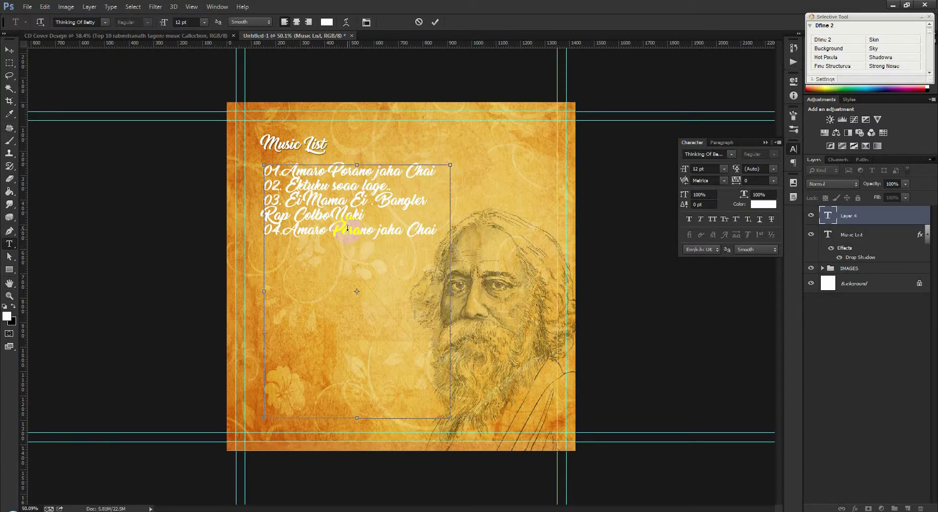
- Duplicate the 04 song line four more times below it
left_click_drag(436, 231, 230, 235)
key("ctrl+c")
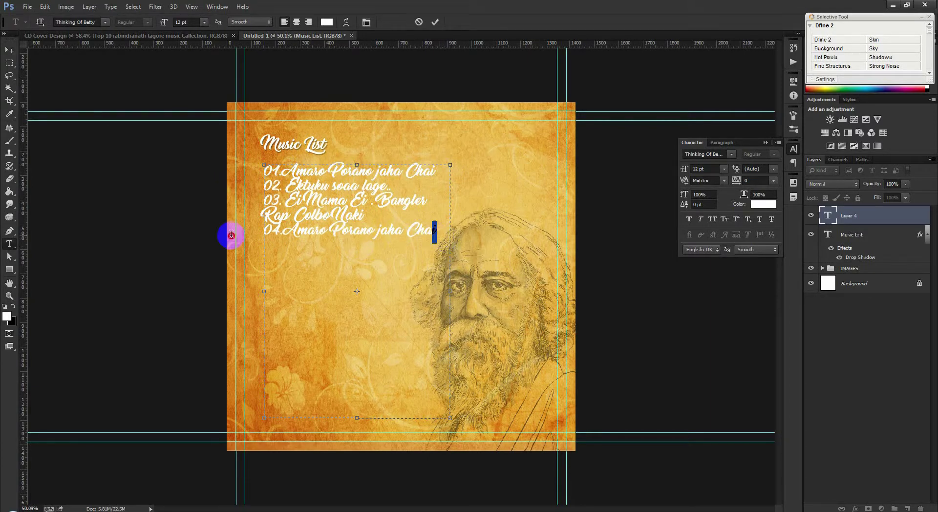
left_click(443, 236)
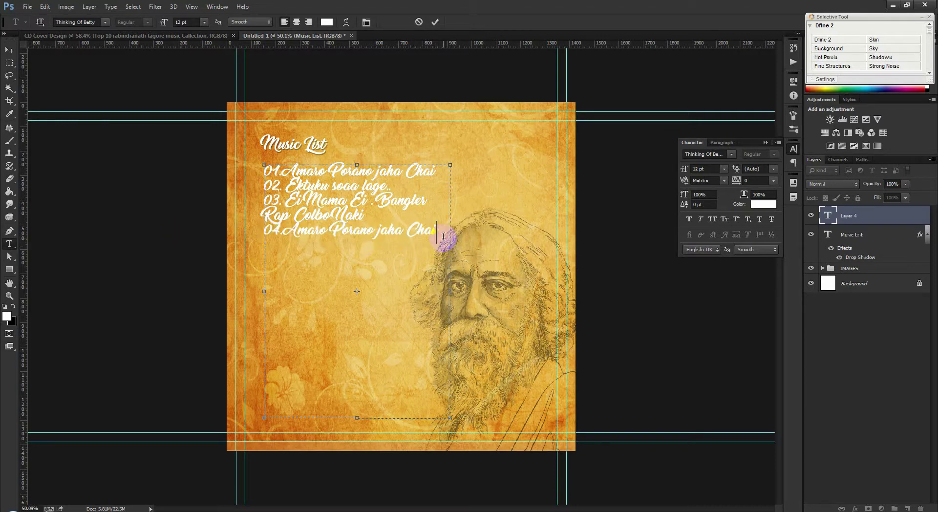
key("Return")
key("ctrl+v")
key("Return")
key("ctrl+v")
key("Return")
key("ctrl+v")
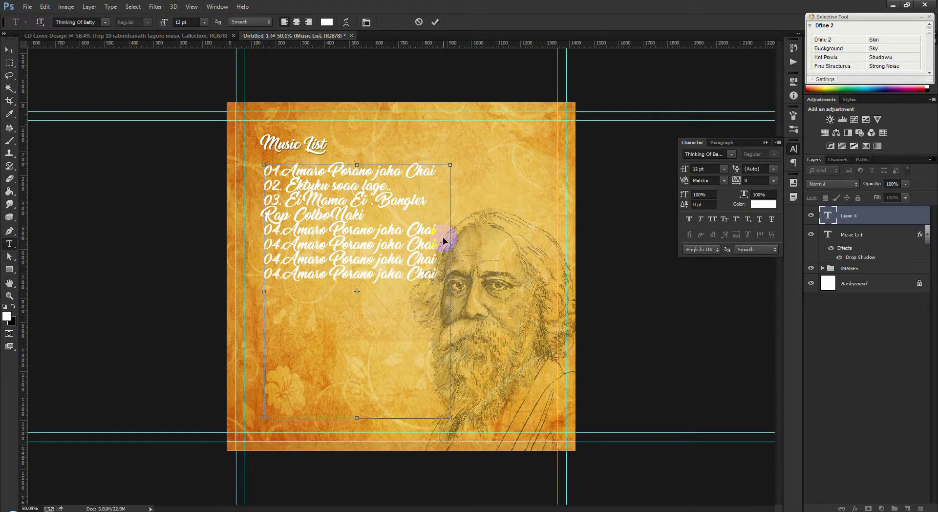
key("ctrl+Return")
key("Return")
key("ctrl+v")
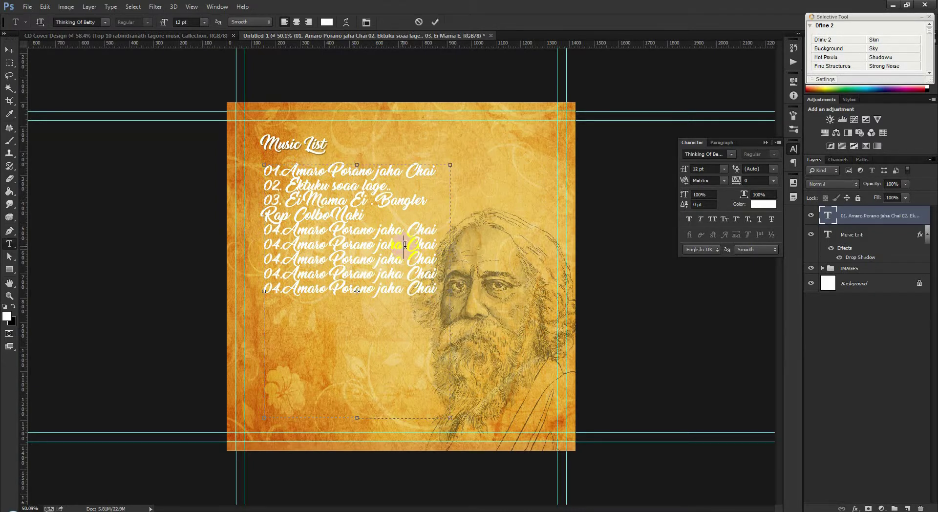
- Renumber the new lines 05–08 and trim the titles on lines 05 and 07
key("ctrl+a")
left_click(284, 283)
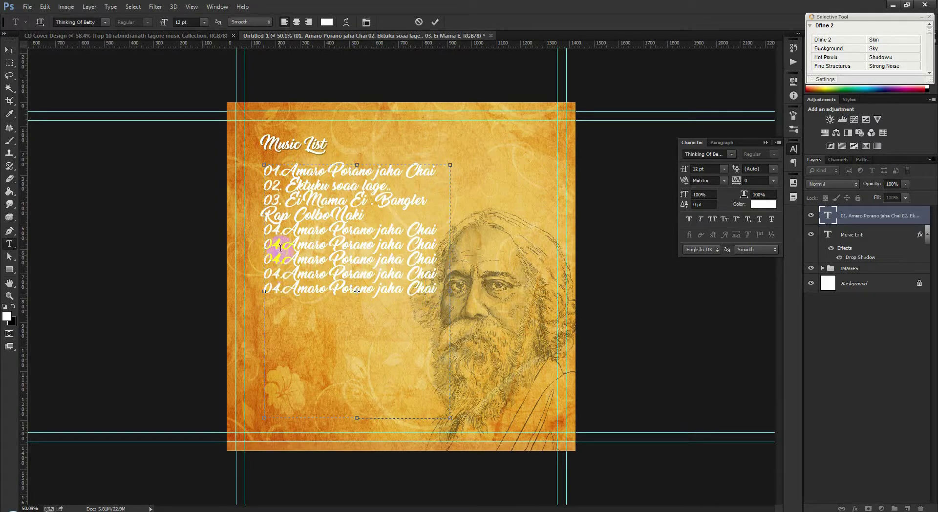
left_click_drag(278, 242, 274, 288)
type("5")
type("6")
type("7")
type("8")
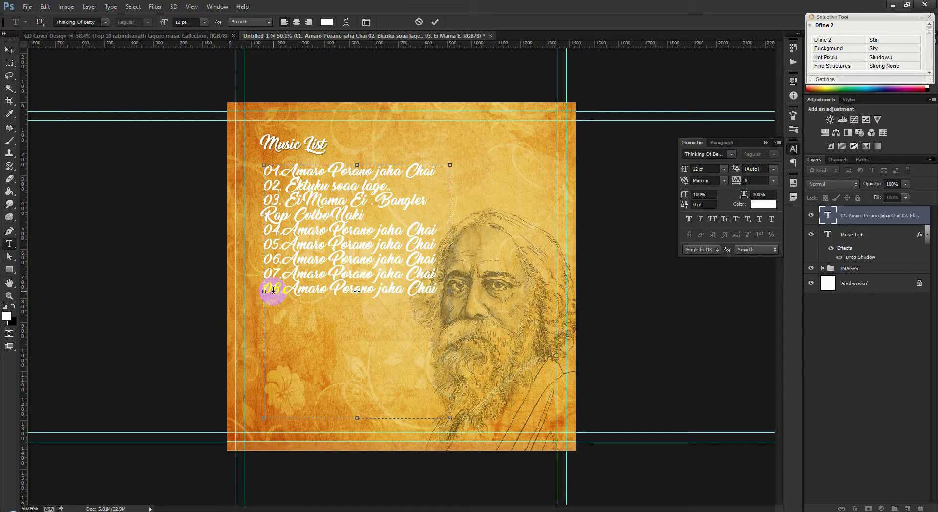
left_click_drag(437, 245, 373, 246)
key("BackSpace")
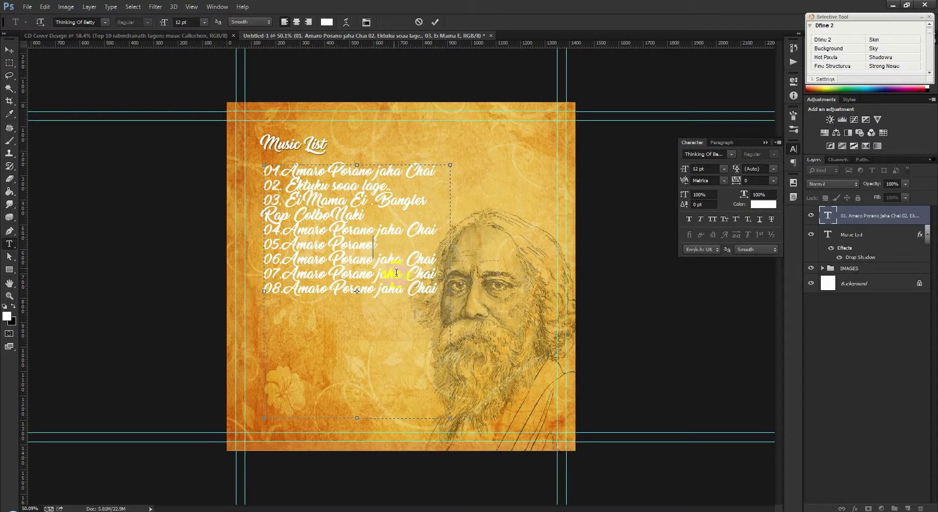
left_click_drag(436, 273, 373, 277)
key("BackSpace")
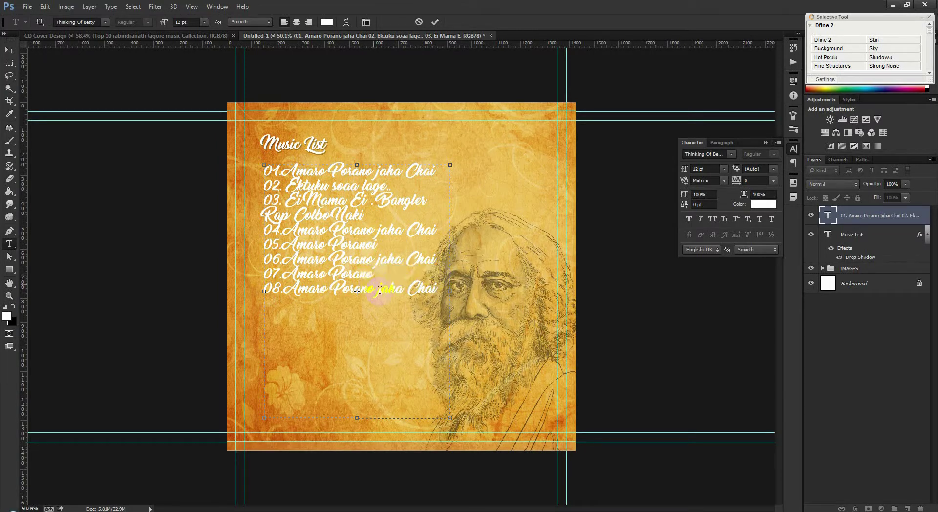
key("ctrl+a")
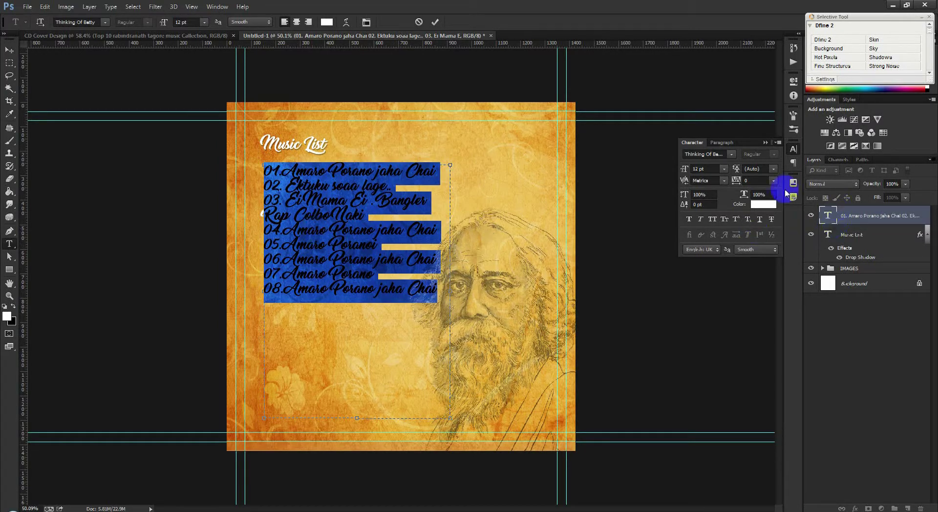
- Set the track list to 8 pt font with wider line spacing in the Character panel
left_click(751, 168)
type("1")
key("Return")
key("Up")
key("Up")
key("Up")
key("Up")
key("Up")
key("Up")
key("Up")
key("Up")
key("Up")
key("Up")
key("Up")
key("Up")
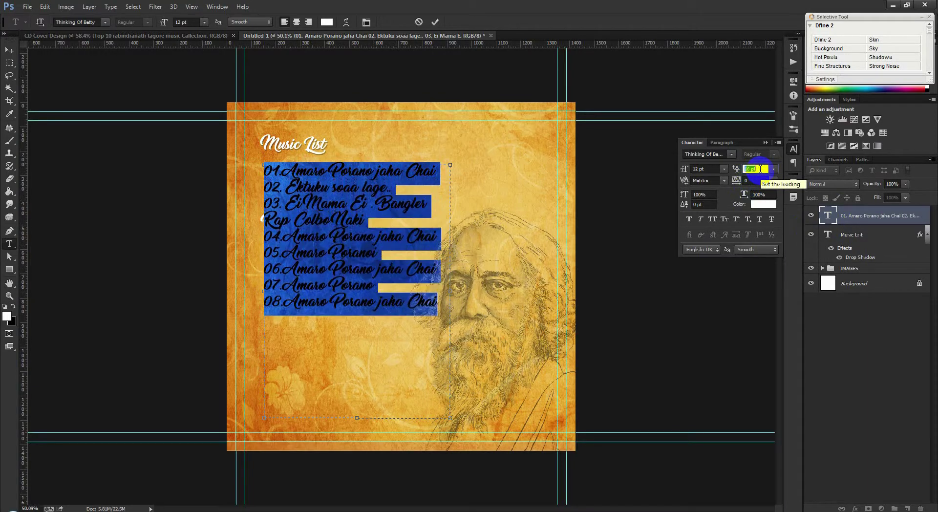
key("Up")
key("Up")
key("Up")
key("Up")
key("Up")
key("Up")
left_click(712, 169)
type("11")
key("Return")
key("Down")
key("Down")
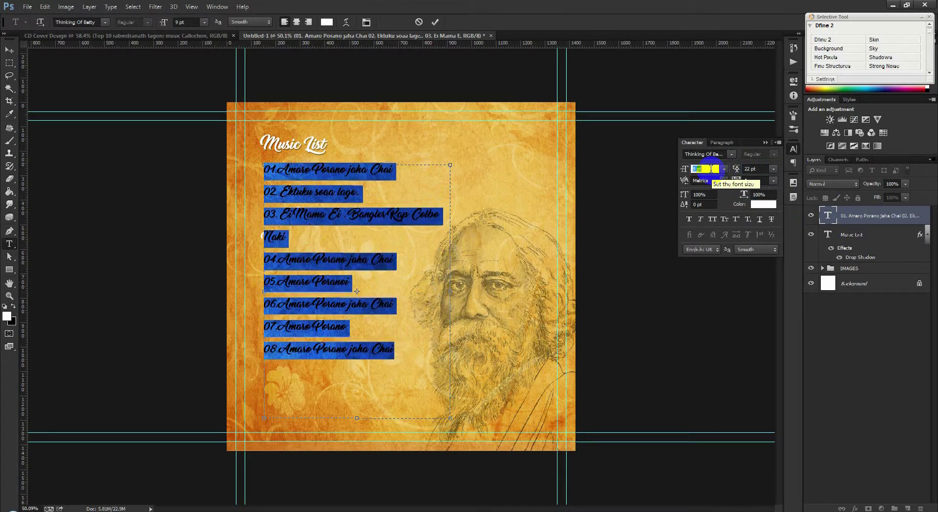
key("Down")
key("Down")
key("Up")
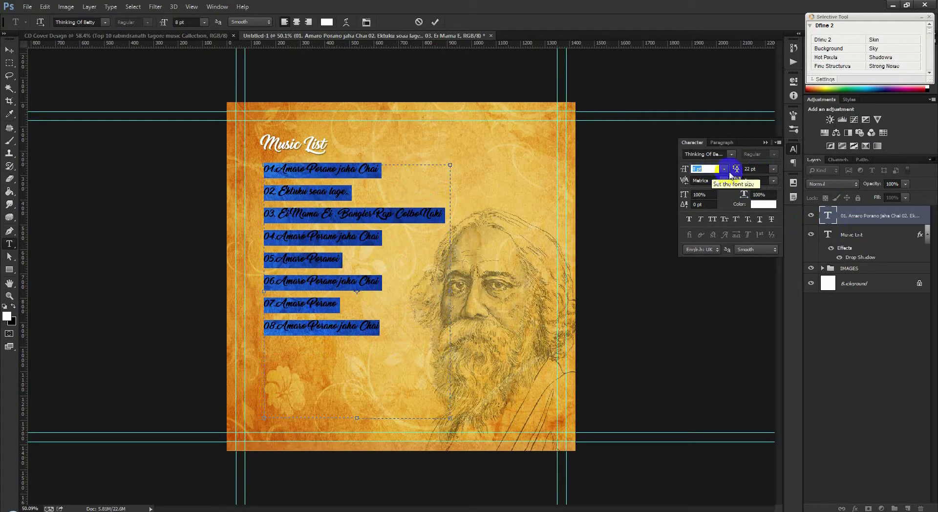
left_click(754, 168)
key("Down")
key("Down")
key("Down")
key("Down")
key("Down")
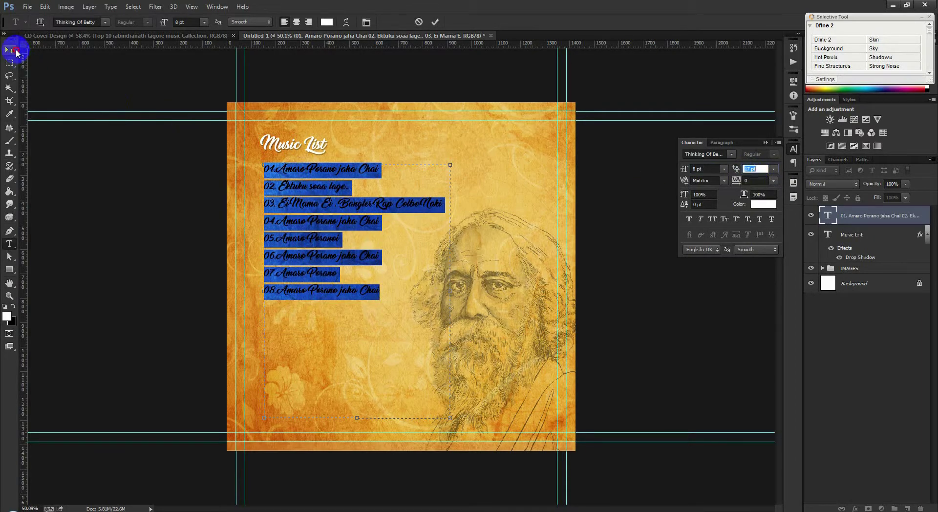
- Move the list slightly up, colour it a brown sampled from the artwork, and widen its box
left_click(9, 50)
left_click_drag(288, 200, 287, 196)
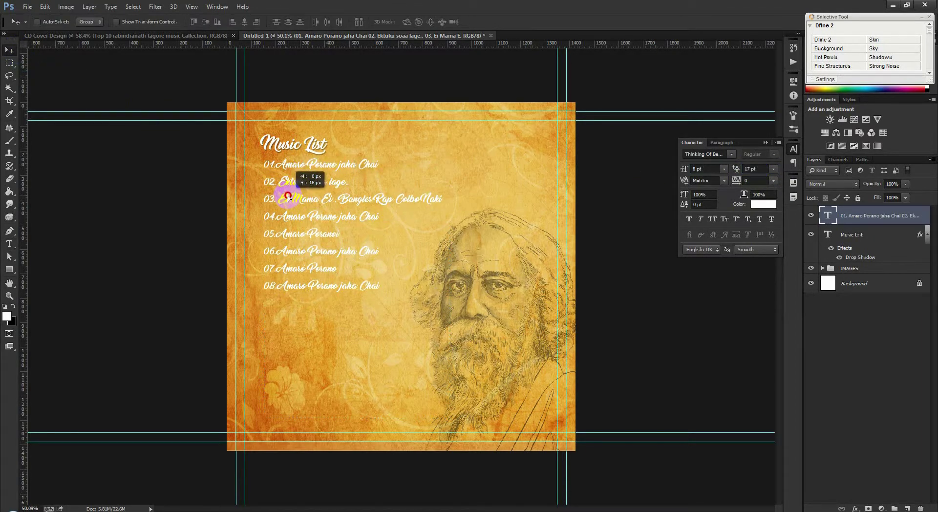
double_click(827, 216)
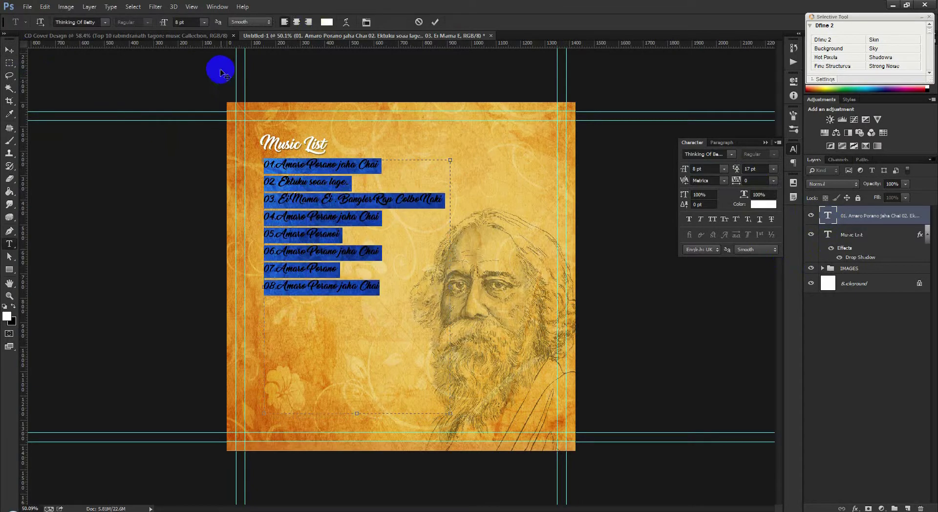
left_click(325, 22)
left_click(483, 276)
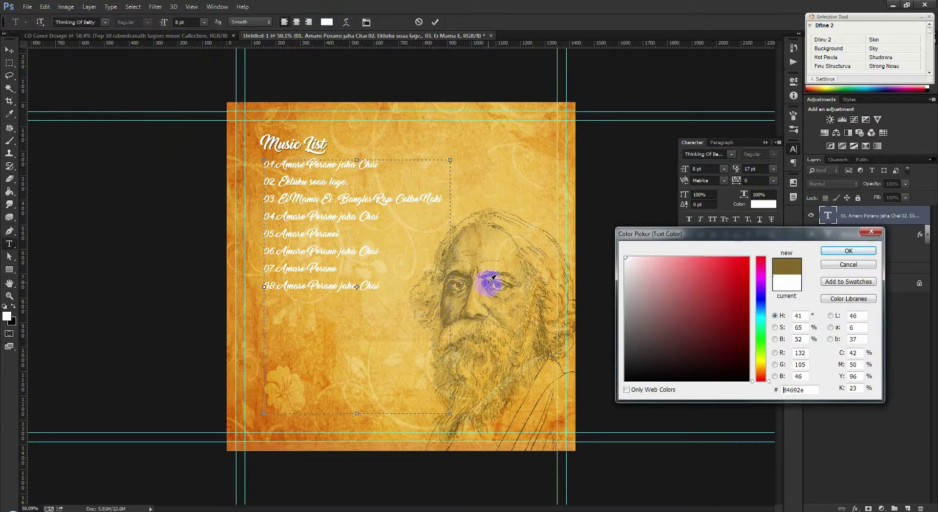
left_click(849, 250)
mouse_move(441, 421)
left_mouse_down()
mouse_move(456, 370)
mouse_move(534, 305)
left_mouse_up()
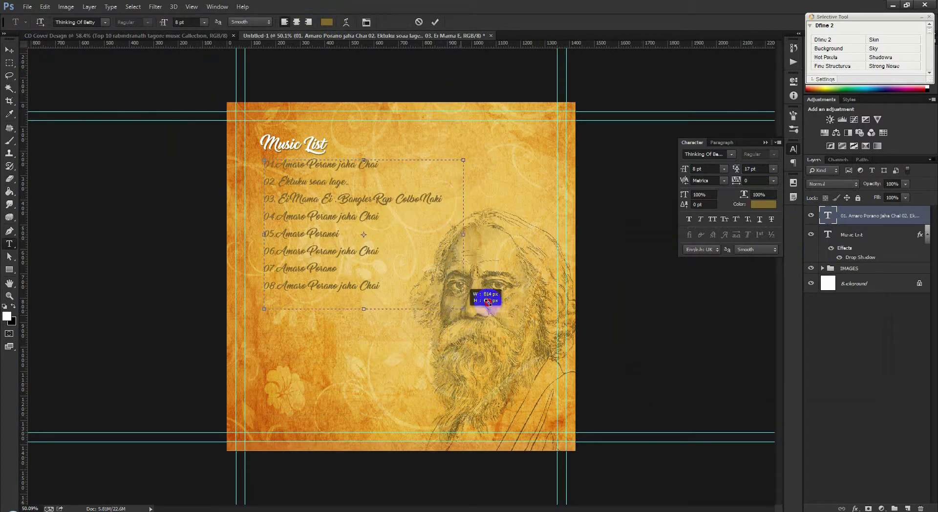
left_click_drag(534, 305, 540, 304)
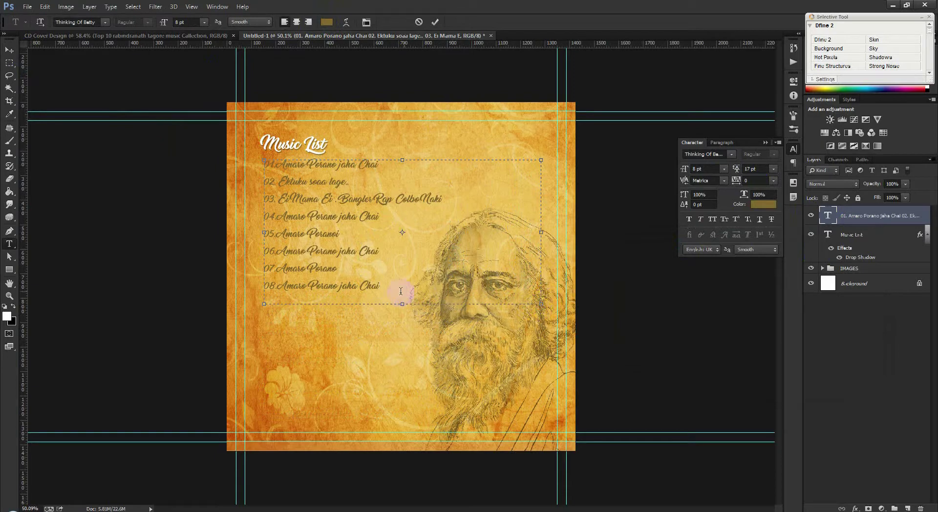
- Recolour the list text darker brown (574214), commit it, and return to CD Cover Design
key("ctrl+a")
left_click(326, 22)
left_click(720, 340)
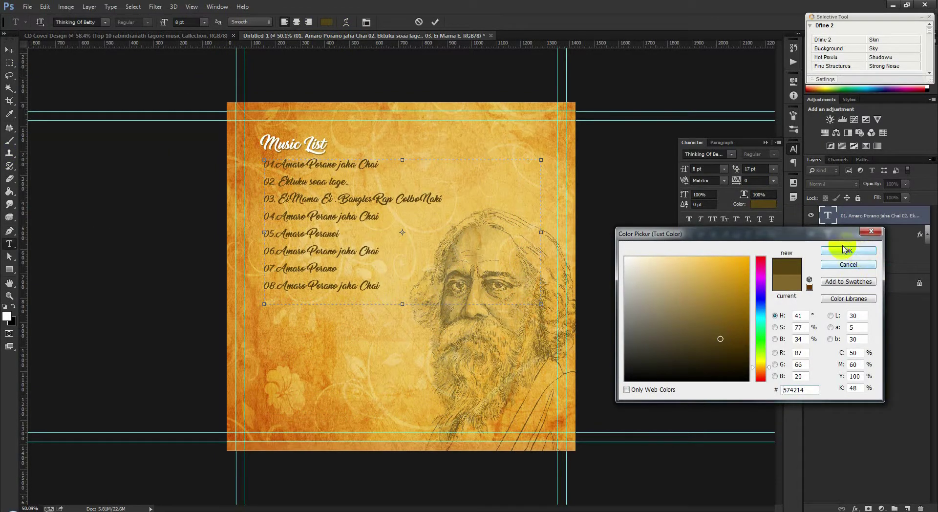
left_click(847, 251)
key("ctrl+Return")
key("v")
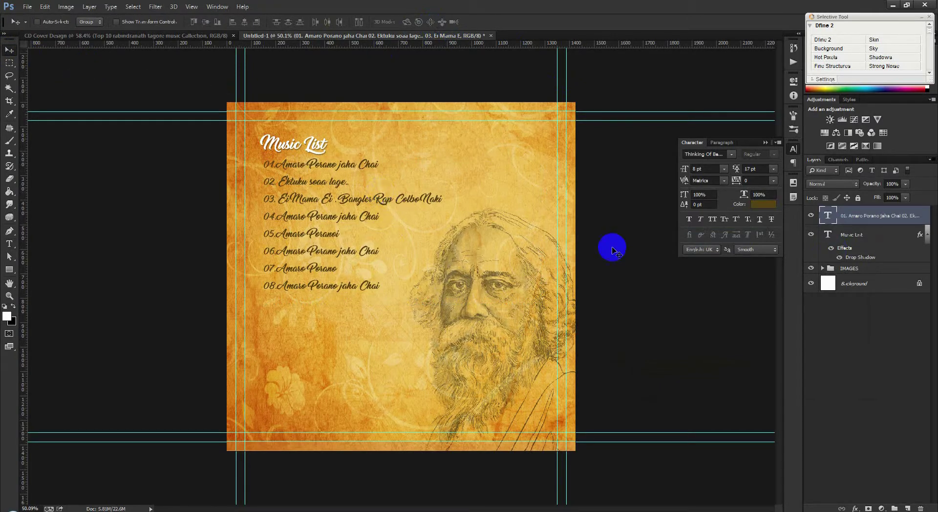
left_click(186, 35)
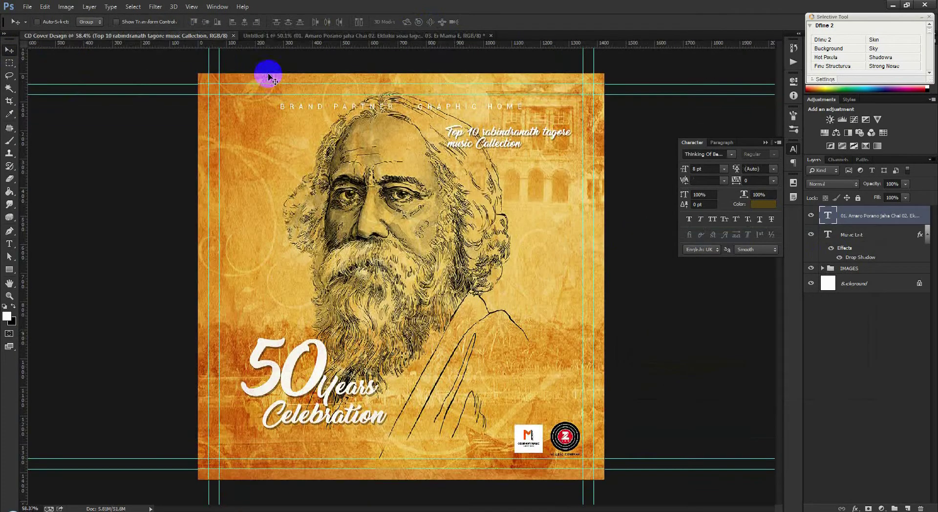
- Copy the 50 Years Celebration TEXT group onto the back cover, enlarged and faded to 50%
left_click(855, 299)
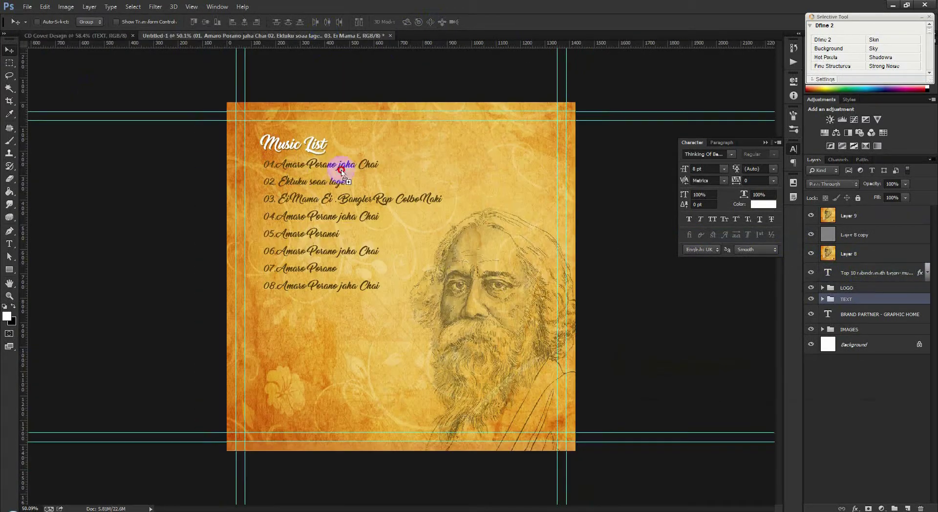
left_click_drag(326, 53, 316, 365)
key("ctrl+t")
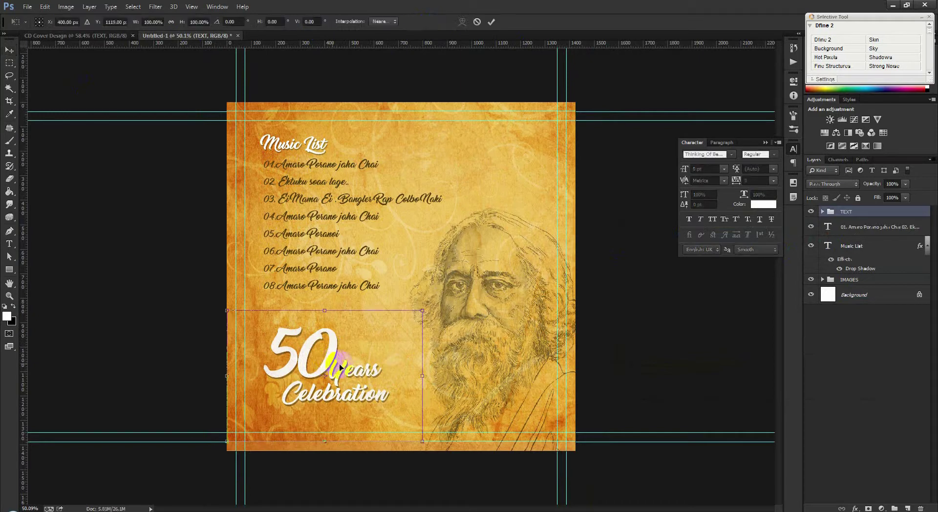
left_click_drag(424, 310, 455, 295)
left_click_drag(370, 346, 391, 347)
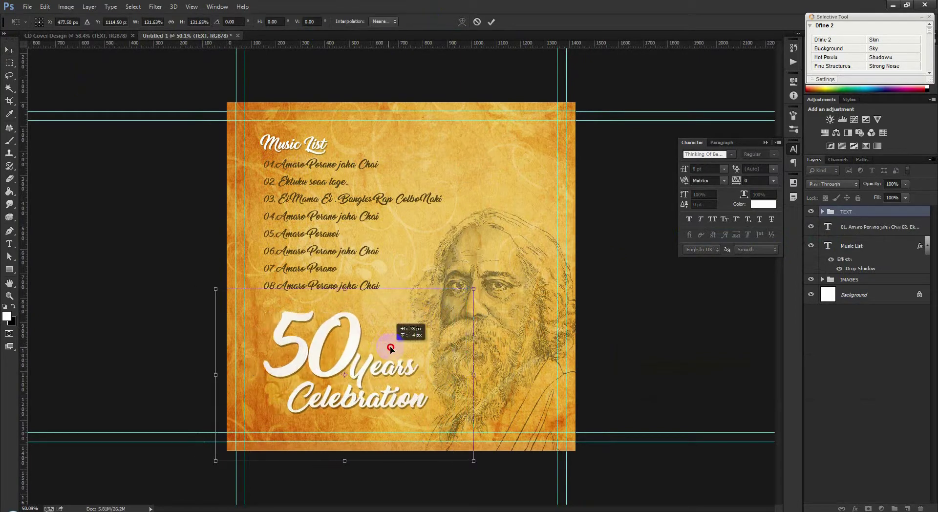
key("Return")
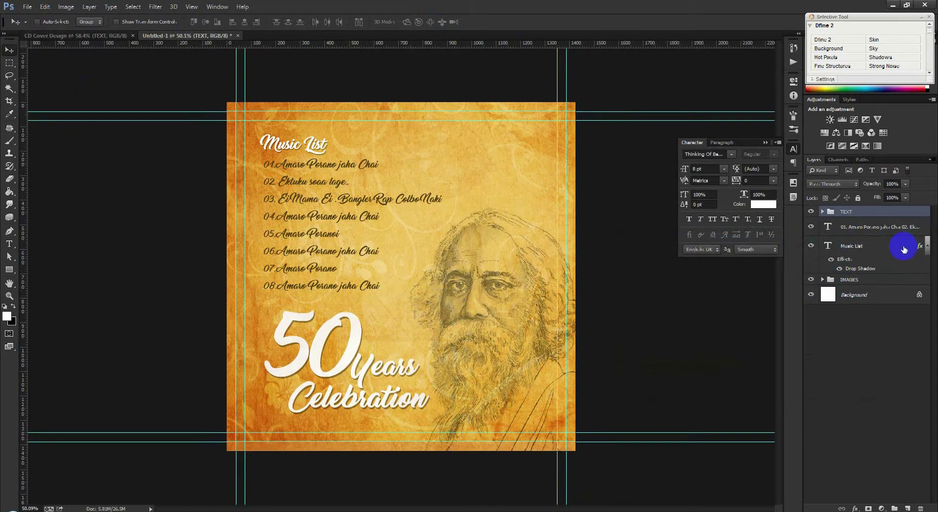
key("5")
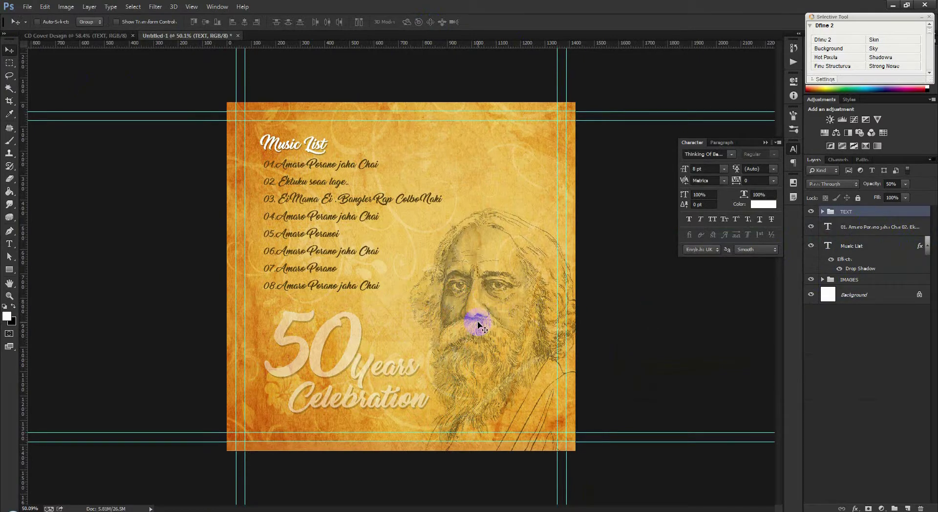
left_click_drag(472, 324, 467, 324)
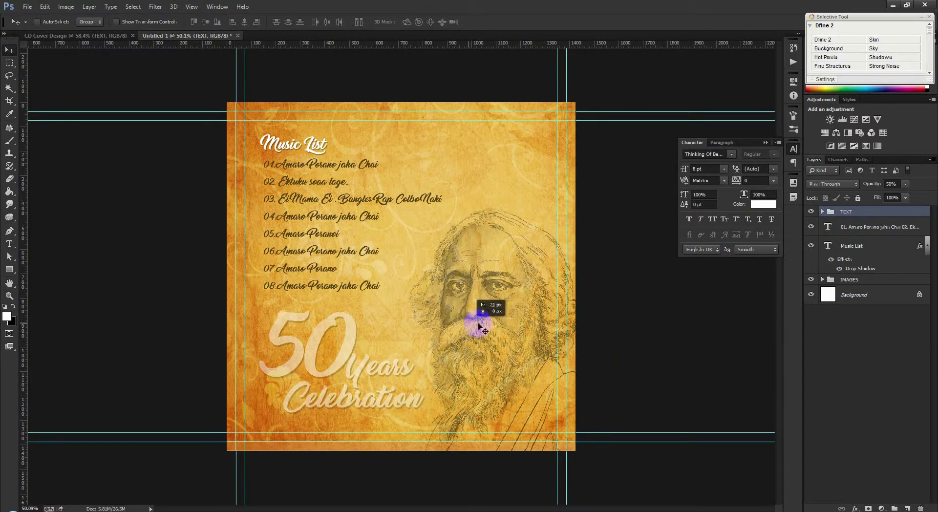
- Add a dark grey Color Overlay layer style to the TEXT group
left_click(926, 245)
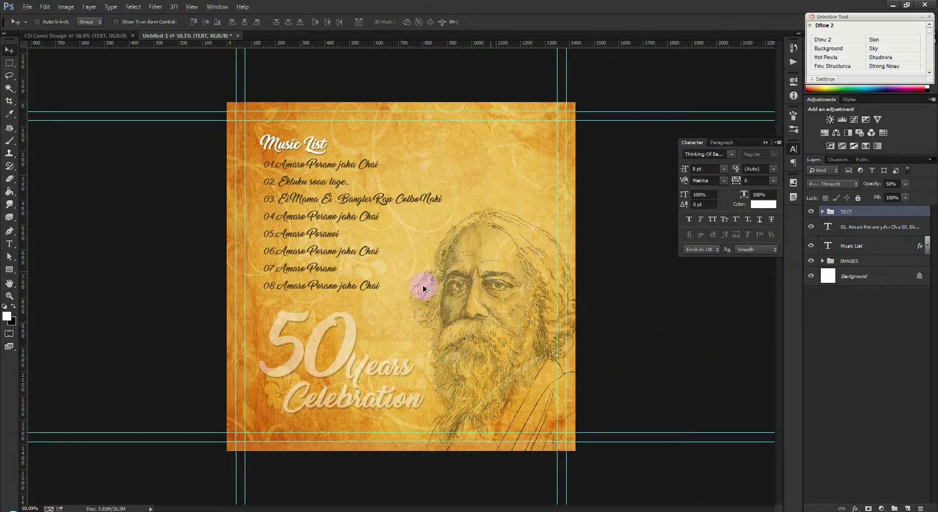
double_click(888, 211)
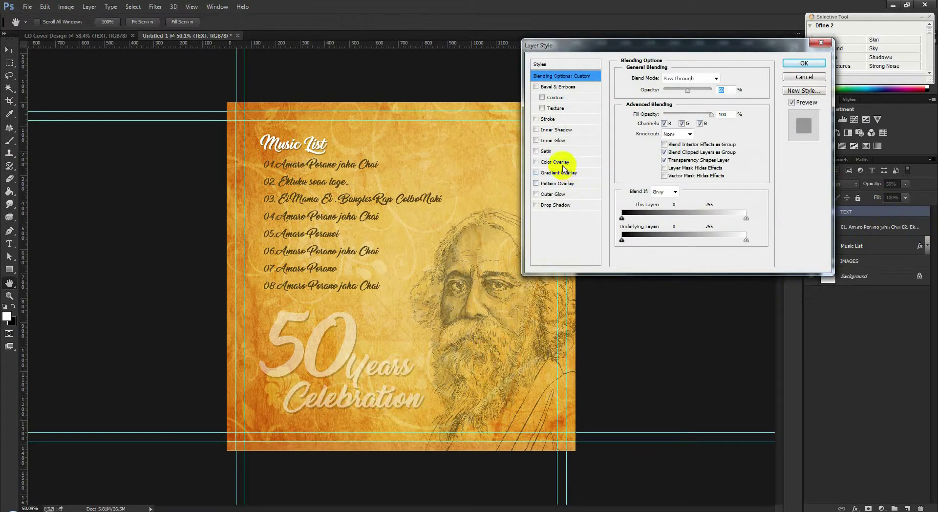
left_click(557, 161)
left_click(723, 78)
left_click(600, 375)
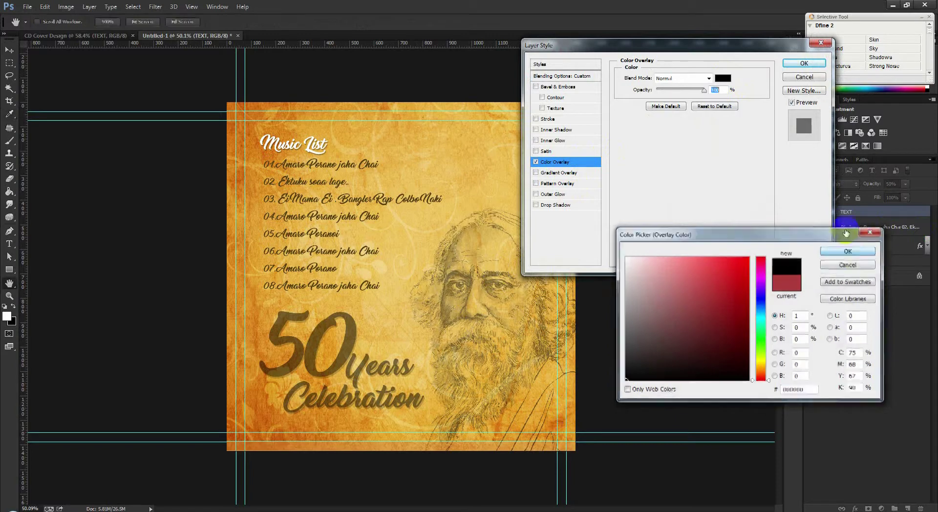
left_click(848, 251)
left_click(803, 64)
- Lower the TEXT group opacity to 34% and move the title slightly down
left_click_drag(869, 185, 871, 184)
left_click(926, 211)
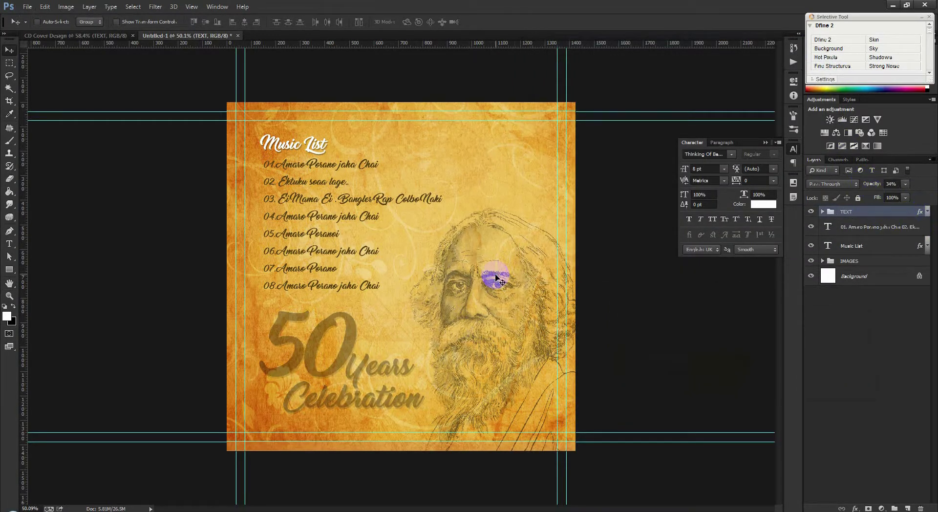
left_click_drag(401, 317, 400, 323)
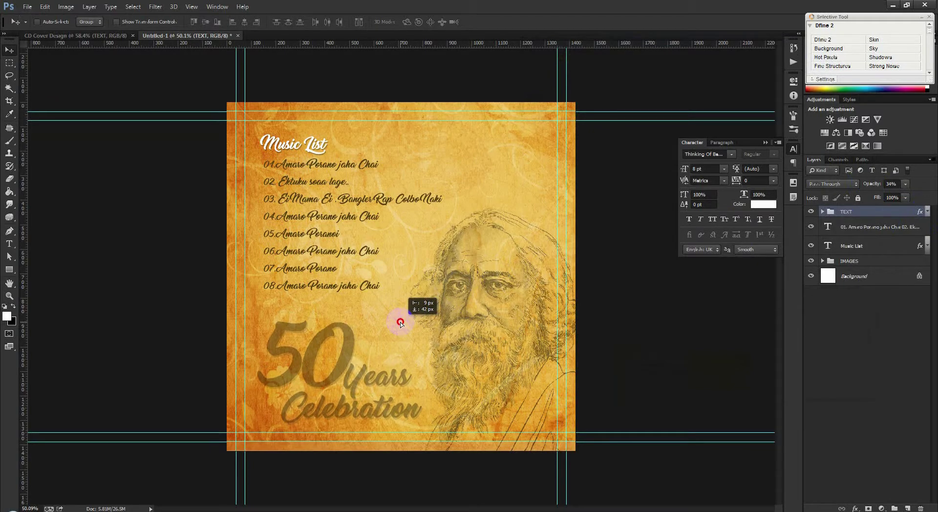
scroll(399, 322, "up", 1)
- Scale the Layer 3 portrait sketch in IMAGES to about 132% and move it up-left
left_click(822, 261)
left_click(850, 261)
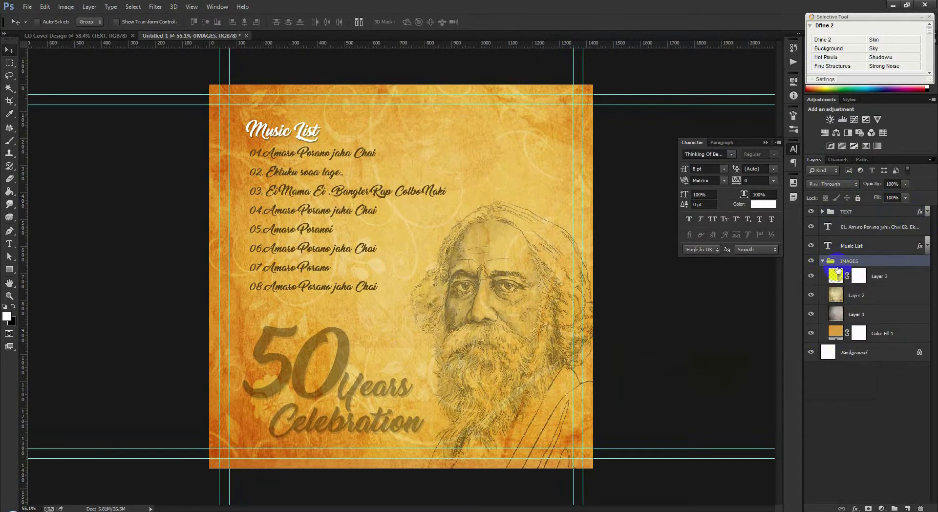
left_click(879, 277)
key("ctrl+t")
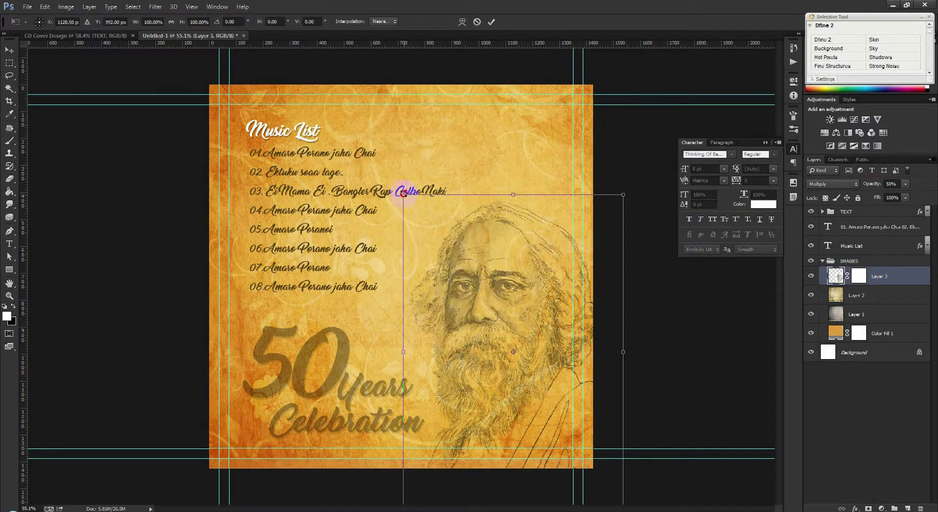
left_click_drag(403, 193, 367, 144)
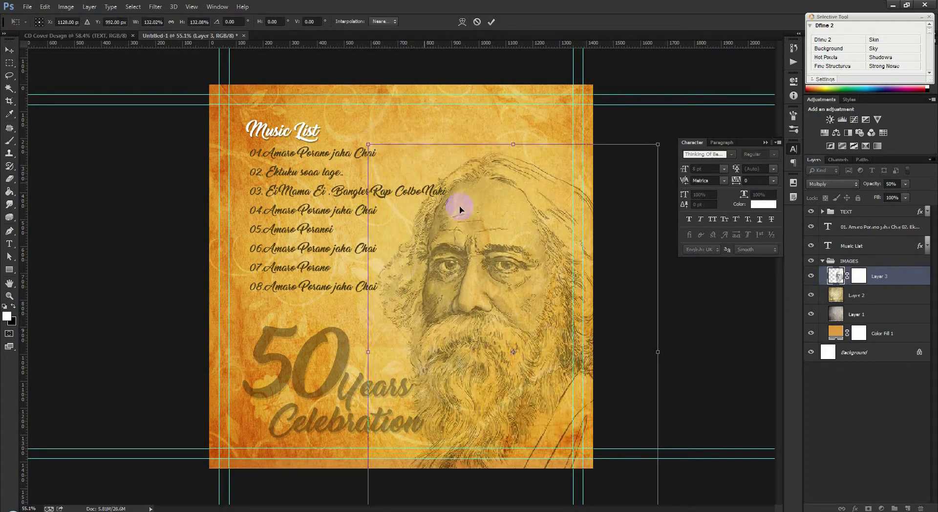
left_click_drag(459, 209, 458, 182)
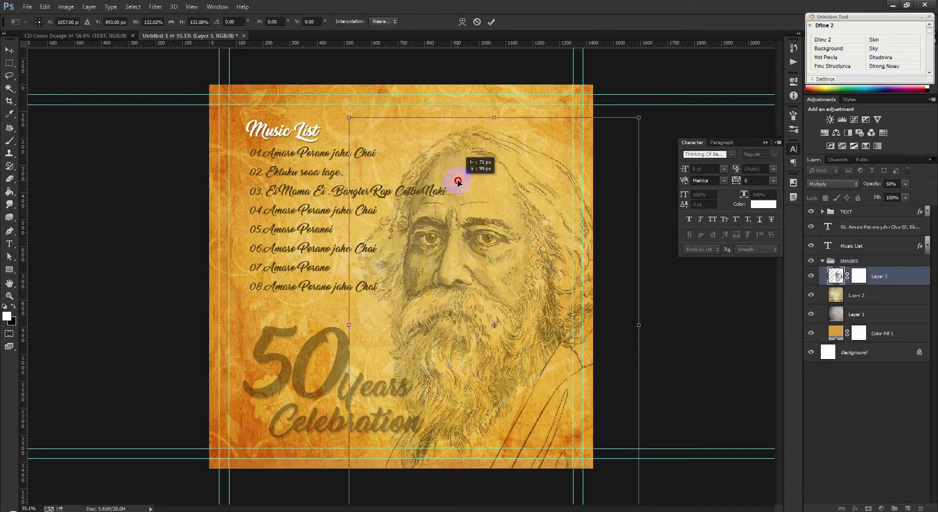
key("Return")
left_click_drag(467, 185, 471, 190)
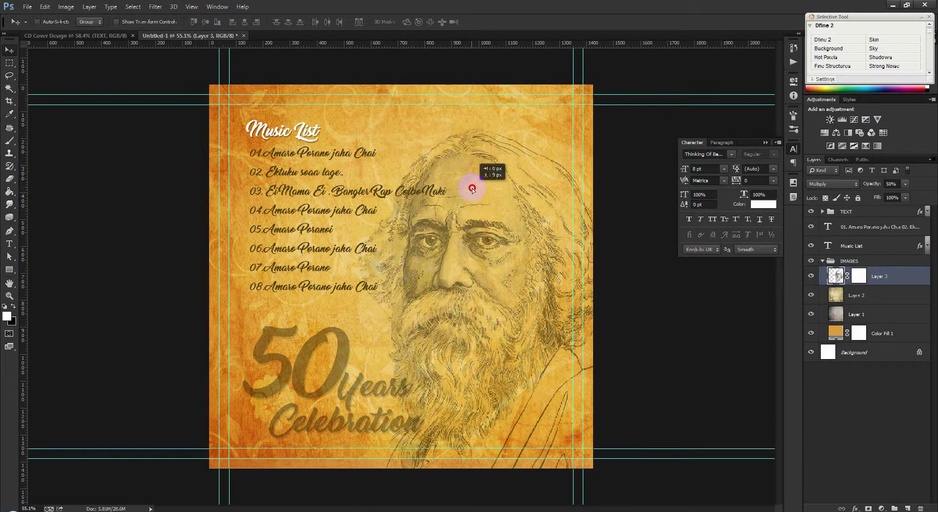
- Reduce the TEXT group's opacity to 24%
left_click(871, 211)
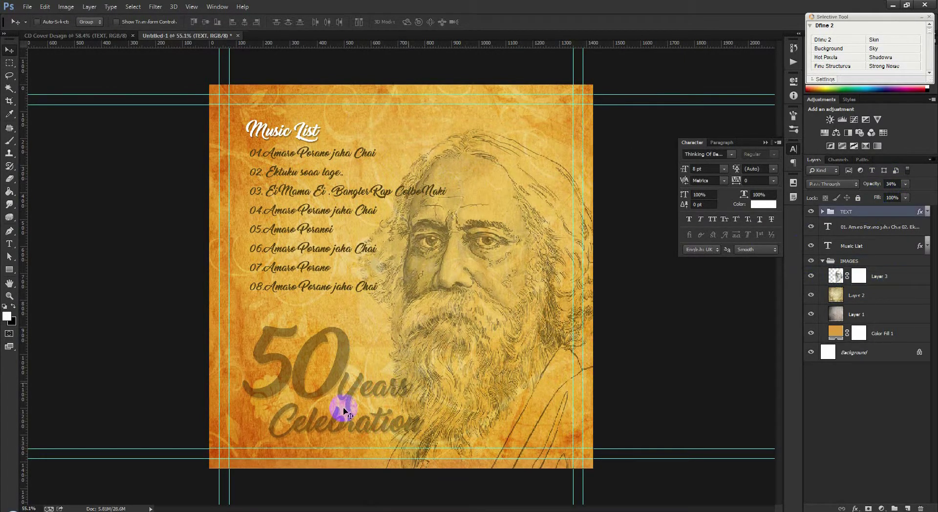
left_click_drag(344, 412, 347, 406)
left_click_drag(866, 186, 934, 215)
mouse_move(865, 201)
left_mouse_down()
mouse_move(858, 198)
mouse_move(886, 198)
mouse_move(868, 184)
mouse_move(840, 185)
left_mouse_up()
left_click(494, 251)
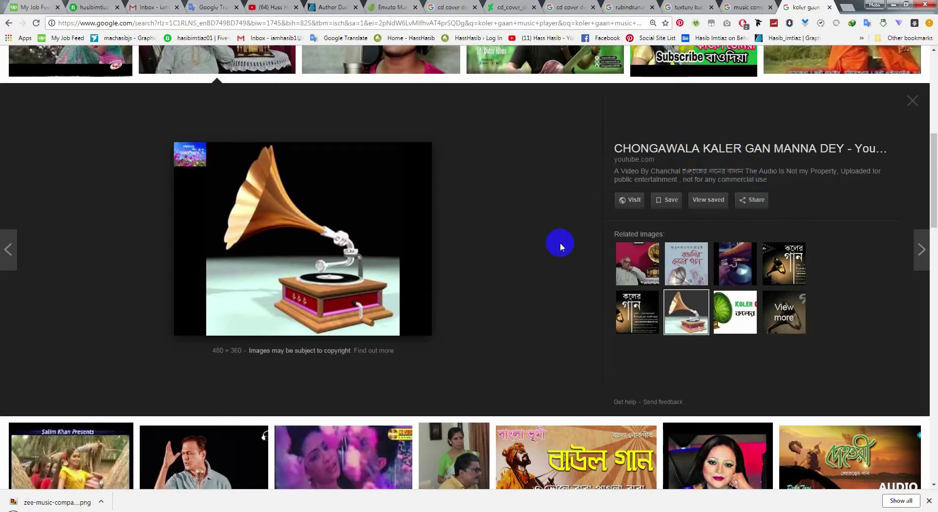
- Find the man-beside-gramophone photo in the results, copy the image, and go back to Photoshop
scroll(559, 242, "down", 5)
scroll(559, 243, "down", 5)
scroll(560, 244, "down", 5)
scroll(560, 245, "down", 5)
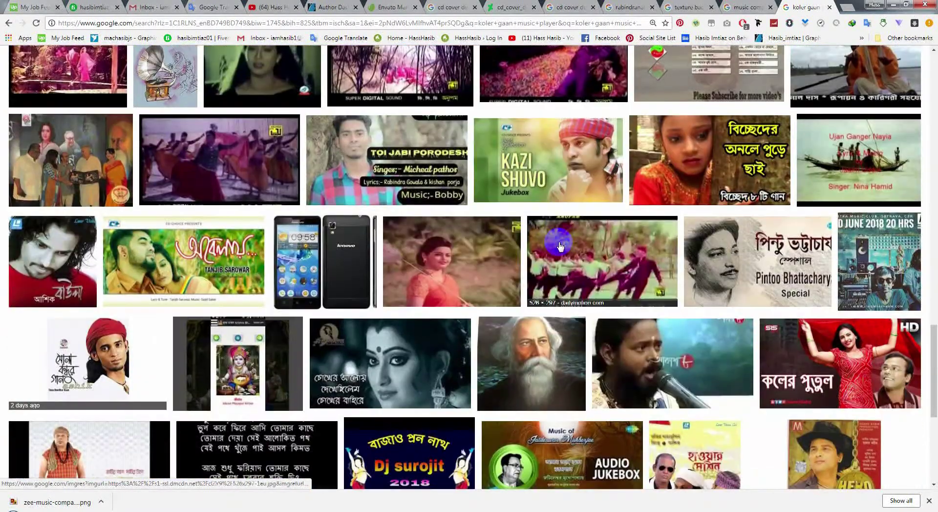
scroll(560, 245, "down", 4)
scroll(561, 246, "down", 5)
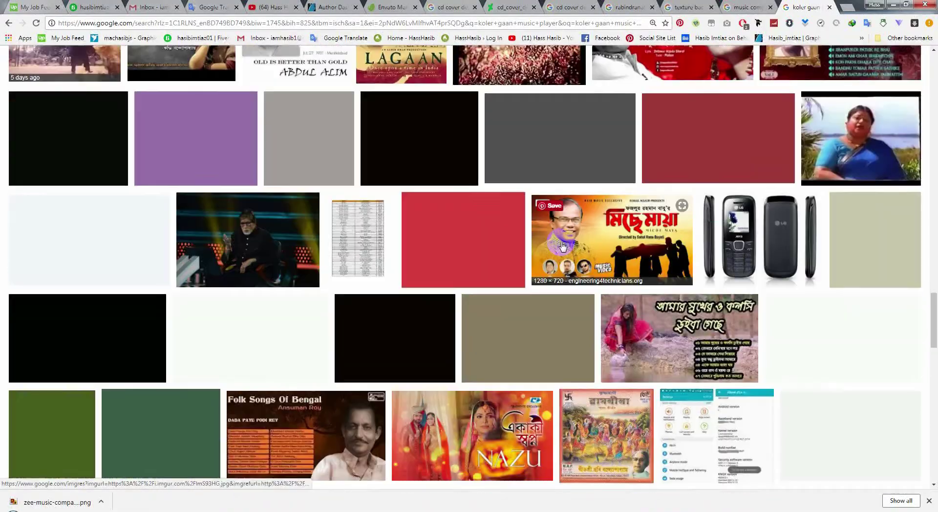
scroll(561, 244, "up", 15)
scroll(561, 241, "up", 10)
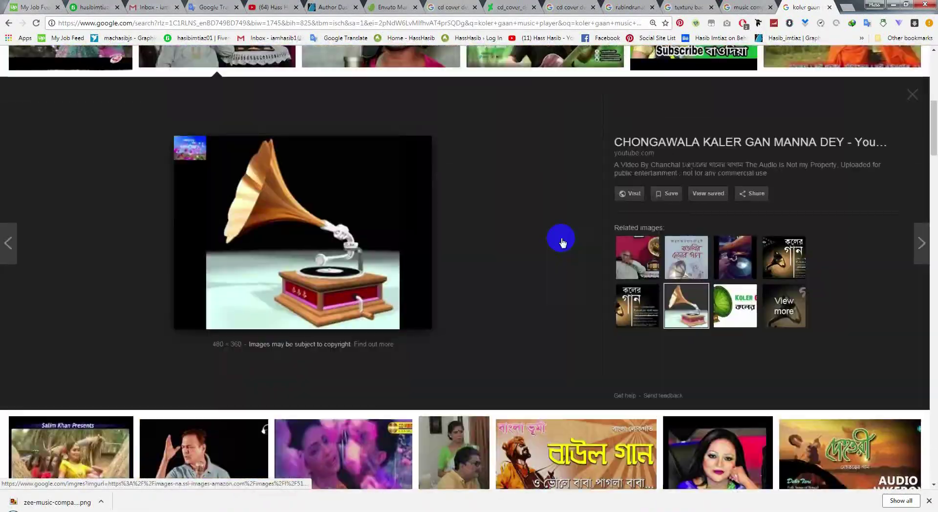
scroll(562, 242, "up", 5)
scroll(439, 293, "up", 1)
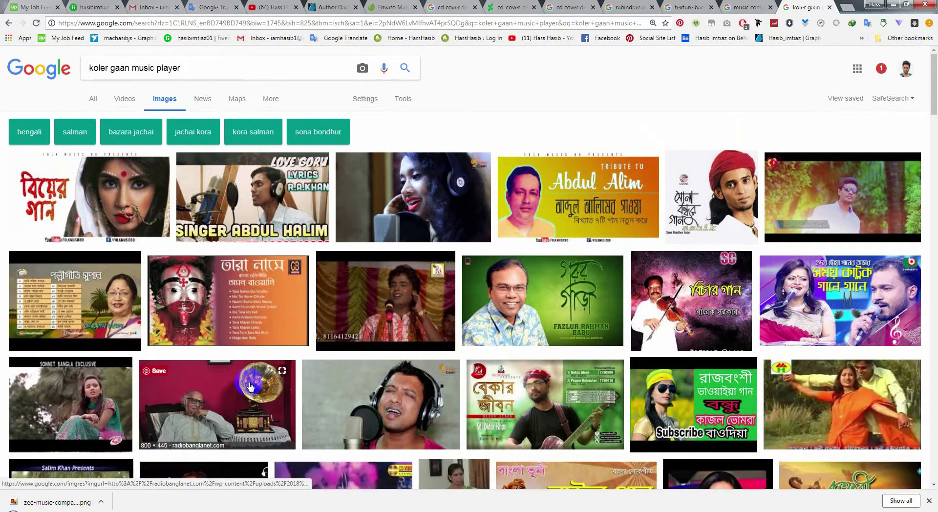
scroll(437, 284, "down", 6)
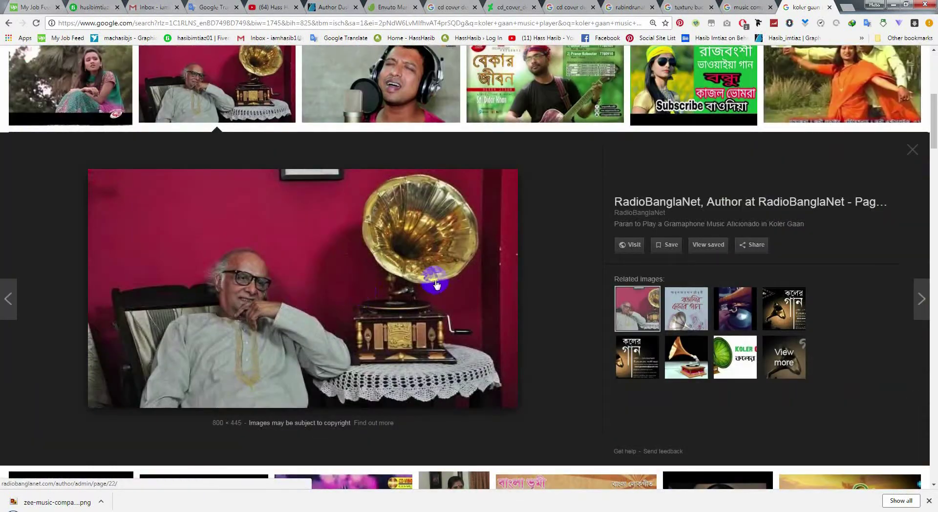
right_click(345, 265)
left_click(383, 365)
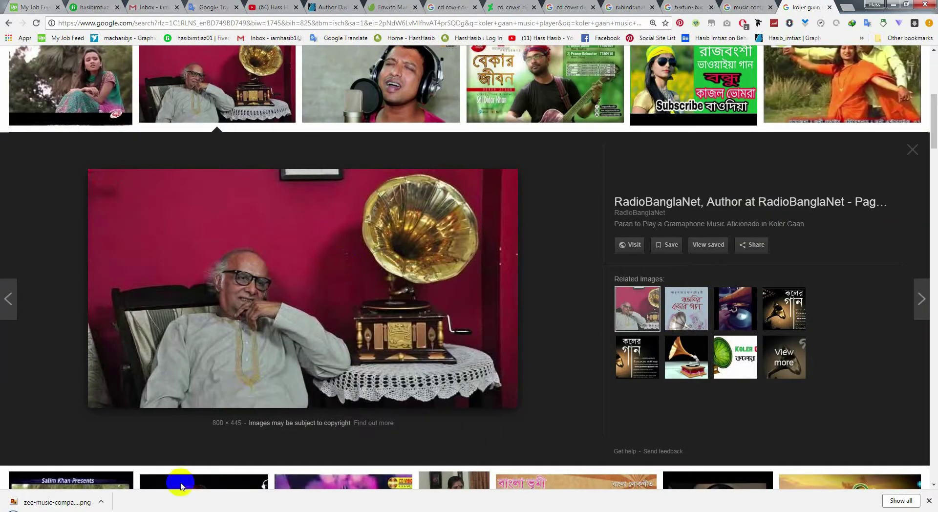
key("alt+Tab")
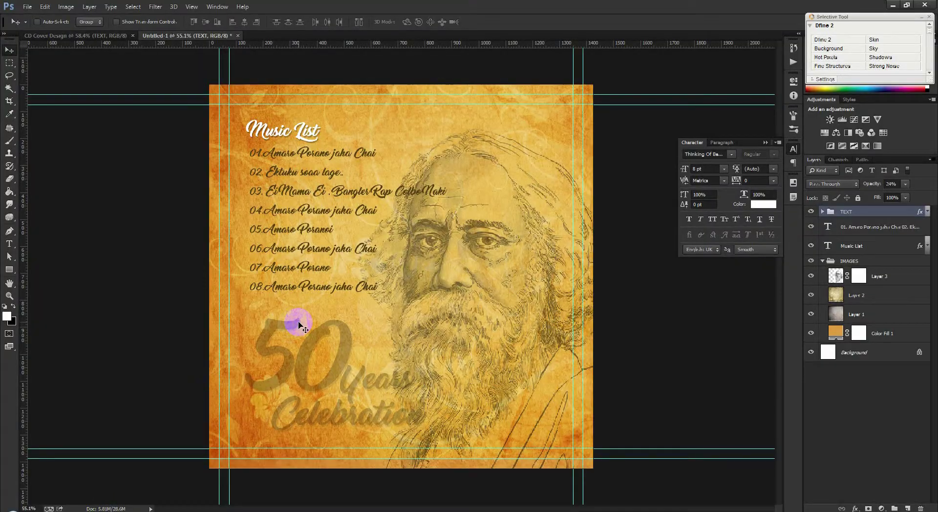
- Paste the gramophone photo and trace the gramophone's outline with the Pen tool
key("ctrl+v")
scroll(505, 260, "up", 3)
scroll(405, 271, "up", 3)
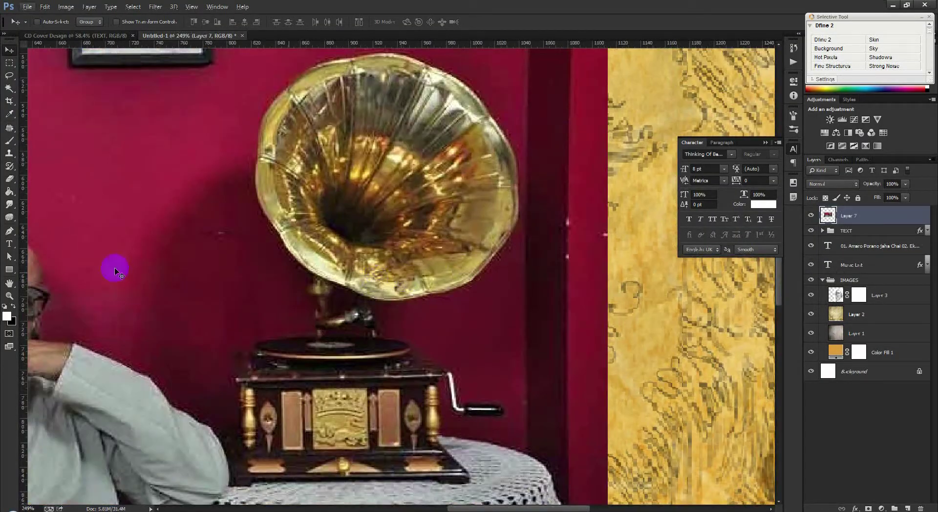
left_click(10, 76)
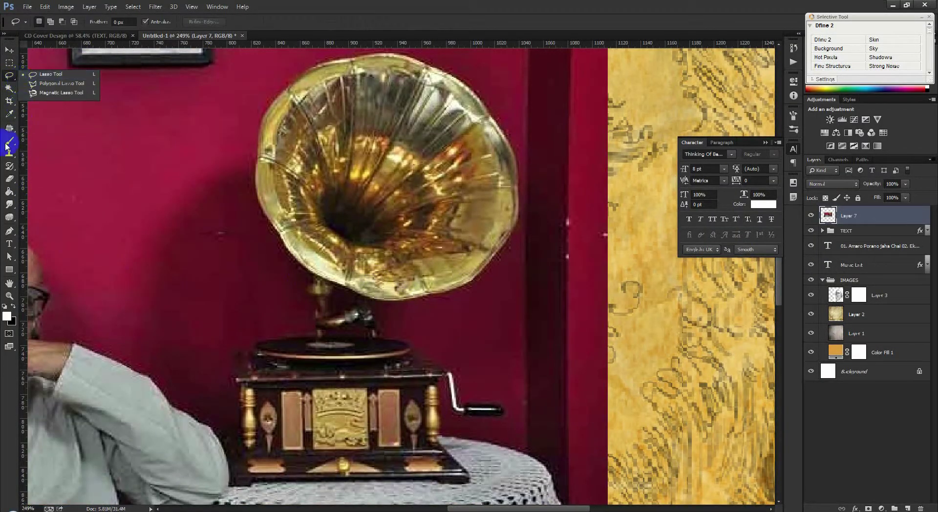
left_click(10, 232)
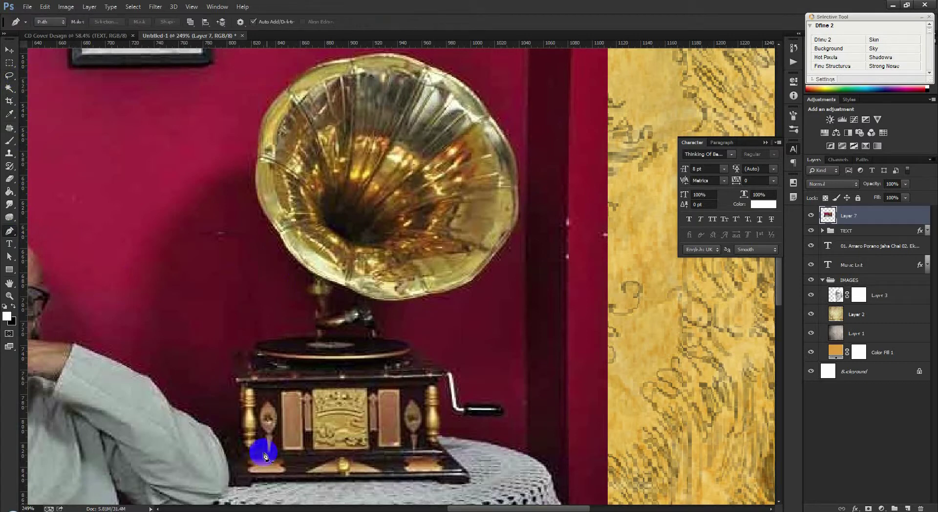
left_click(237, 478)
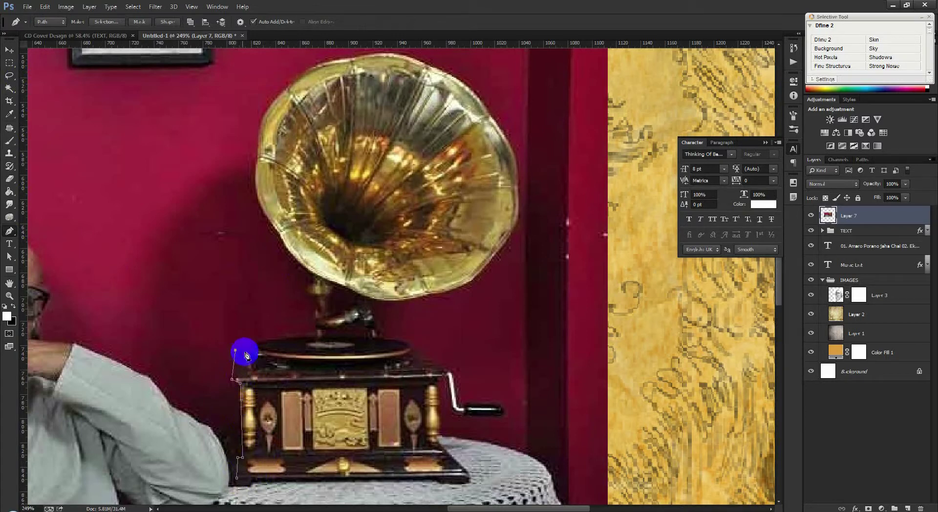
left_click(269, 341)
left_click(316, 337)
left_click(316, 297)
mouse_move(261, 205)
left_mouse_down()
mouse_move(335, 46)
mouse_move(270, 138)
mouse_move(463, 293)
left_mouse_up()
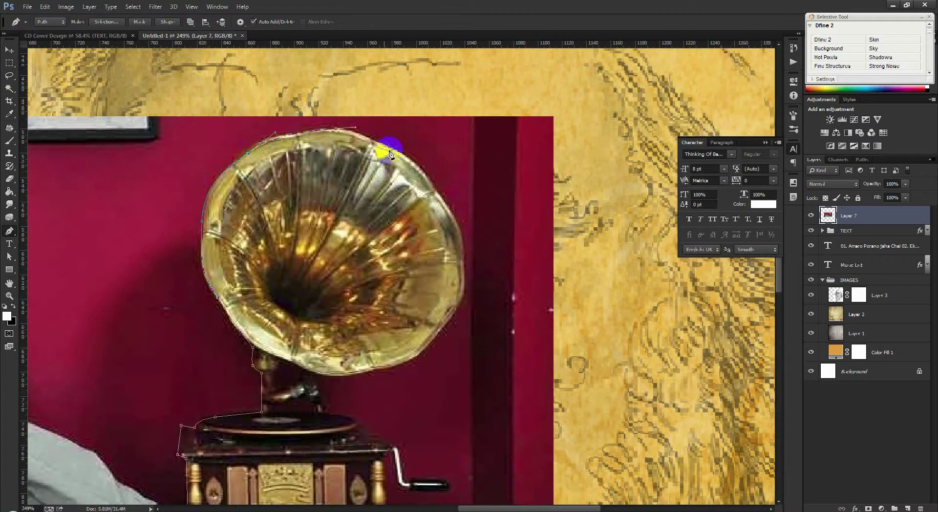
mouse_move(374, 370)
left_mouse_down()
mouse_move(312, 396)
mouse_move(358, 430)
mouse_move(400, 430)
mouse_move(445, 454)
mouse_move(400, 458)
mouse_move(415, 490)
left_mouse_up()
- Convert the path to a selection and add a layer mask showing only the gramophone
scroll(358, 429, "down", 1)
scroll(384, 445, "down", 1)
key("ctrl+Return")
scroll(259, 406, "down", 4)
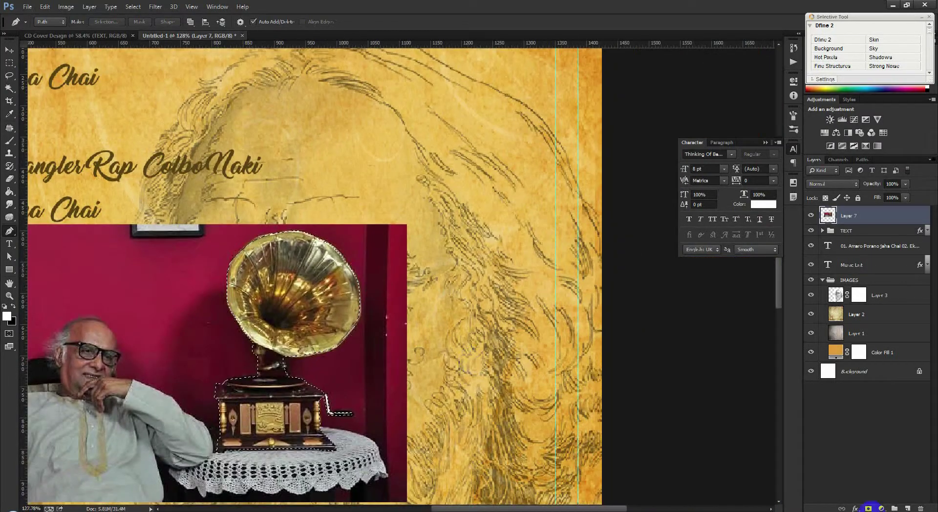
left_click(868, 507)
scroll(384, 251, "down", 1)
scroll(383, 251, "down", 3)
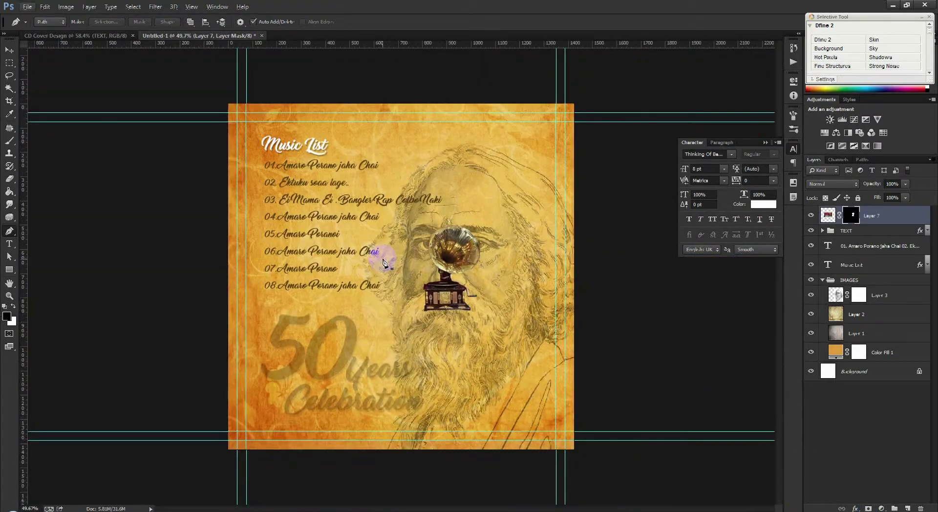
- Flip the gramophone horizontally, enlarge it to about 177%, and place it at the lower right
scroll(383, 261, "up", 2)
left_click(9, 49)
scroll(444, 268, "down", 3)
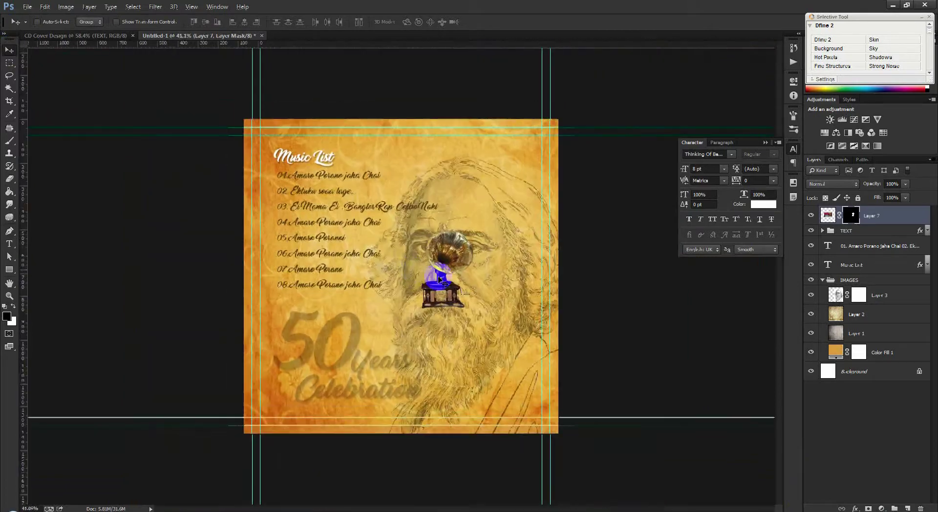
left_click_drag(444, 269, 493, 359)
key("ctrl+t")
right_click(472, 360)
left_click(525, 337)
left_click_drag(480, 348, 574, 351)
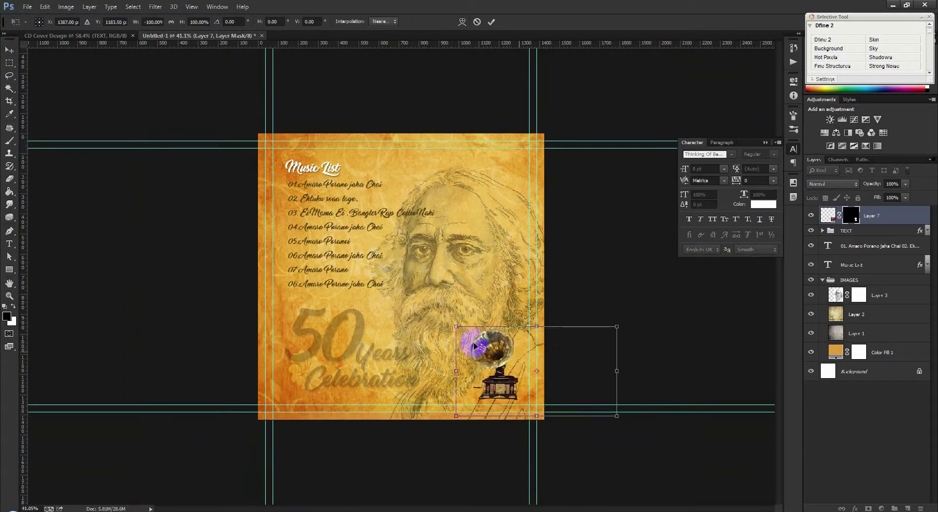
left_click_drag(455, 326, 418, 277)
left_click_drag(480, 318, 504, 332)
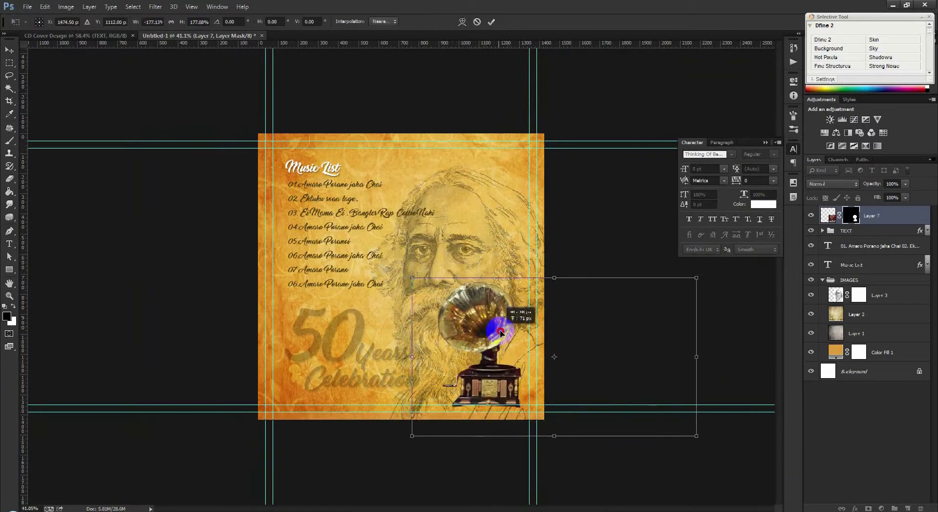
key("Return")
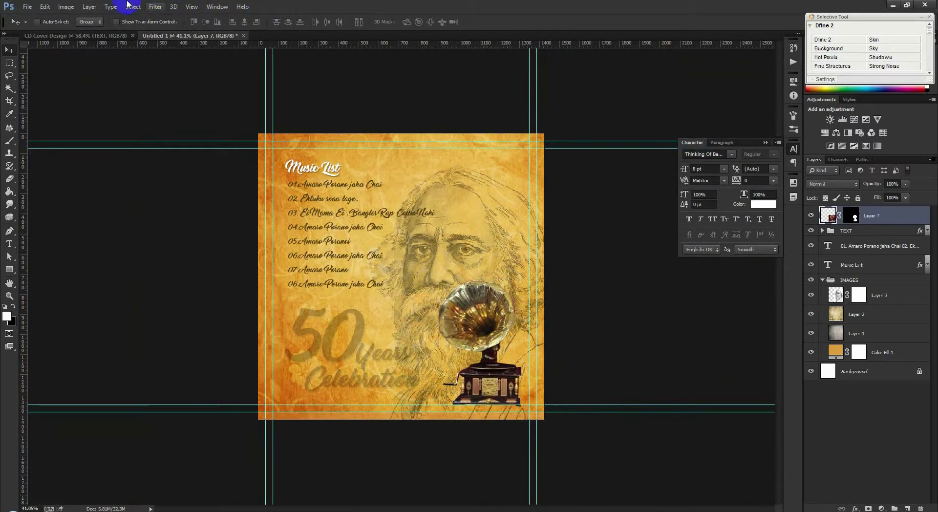
- Convert the gramophone to black and white with a Black & White adjustment
left_click(90, 6)
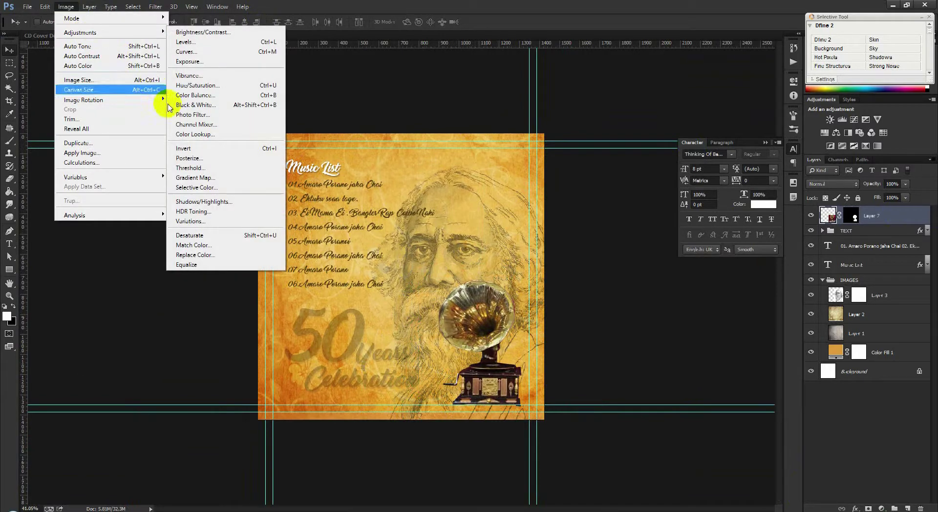
left_click(209, 99)
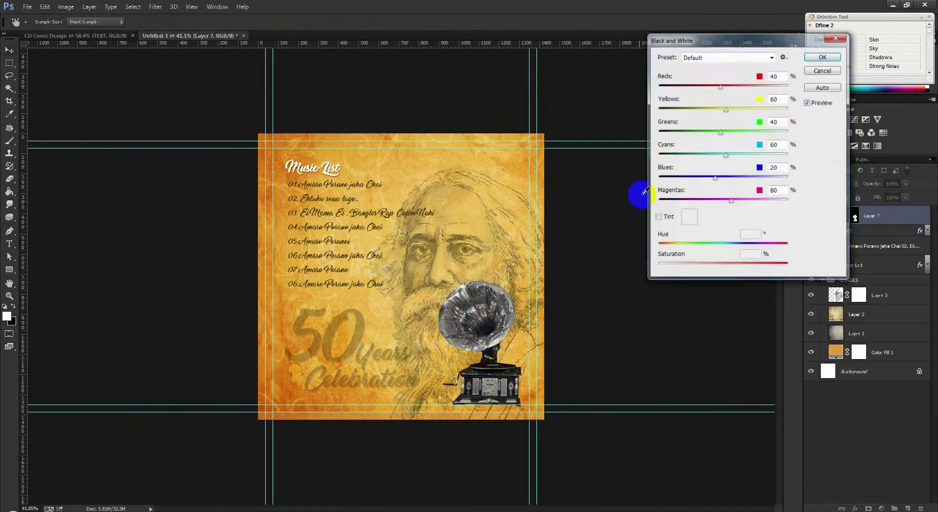
left_click(821, 57)
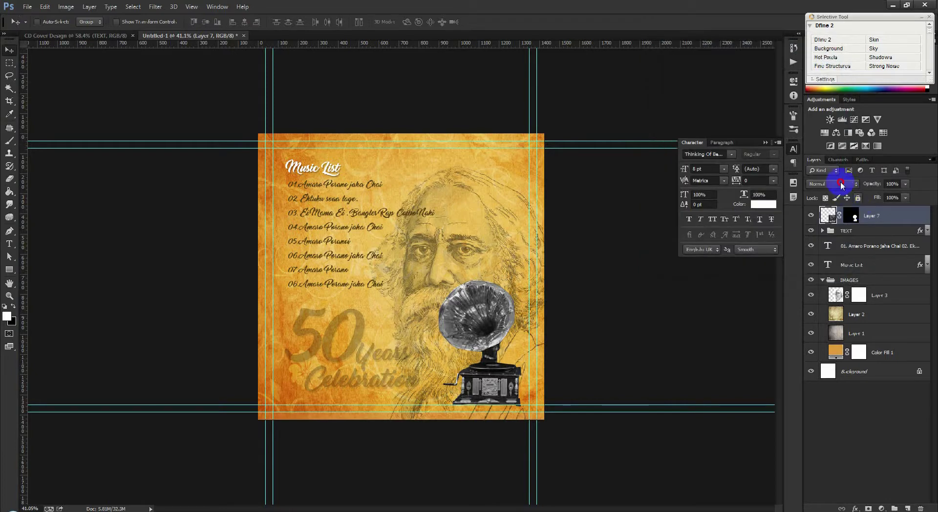
left_click(833, 184)
- Set the gramophone layer to Soft Light, adjust its opacity, and move it bottom-left
left_click(819, 319)
mouse_move(503, 322)
left_mouse_down()
mouse_move(424, 190)
mouse_move(342, 326)
left_mouse_up()
mouse_move(871, 184)
left_mouse_down()
mouse_move(864, 184)
mouse_move(874, 184)
left_mouse_up()
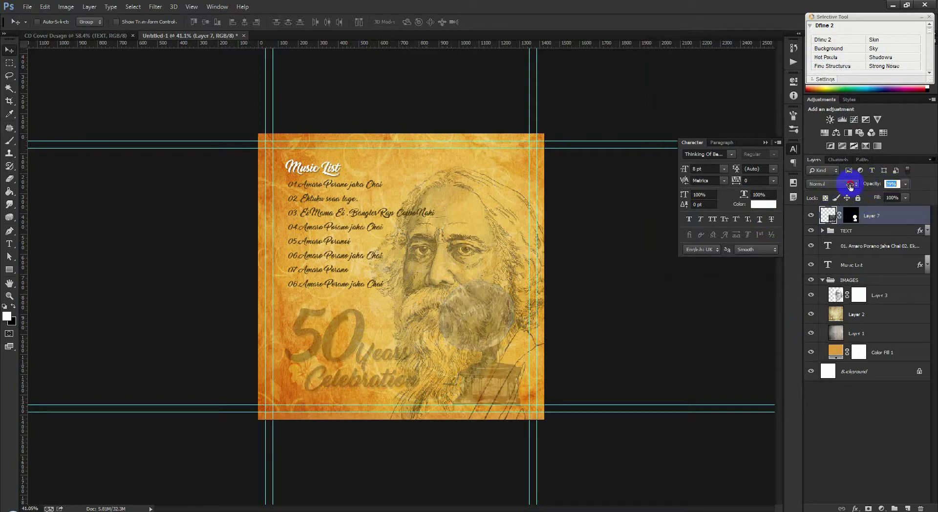
left_click_drag(461, 326, 321, 337)
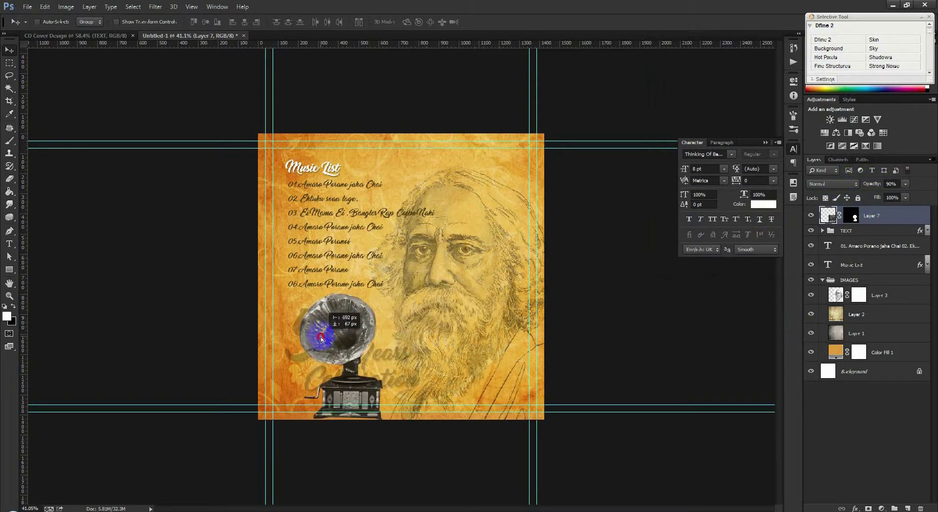
- Flip the gramophone horizontally, move it further left, and shrink it to about 72%
right_click(334, 333)
left_click(383, 480)
left_click_drag(329, 334, 186, 334)
mouse_move(390, 284)
left_mouse_down()
mouse_move(384, 304)
mouse_move(394, 293)
mouse_move(360, 316)
left_mouse_up()
key("Return")
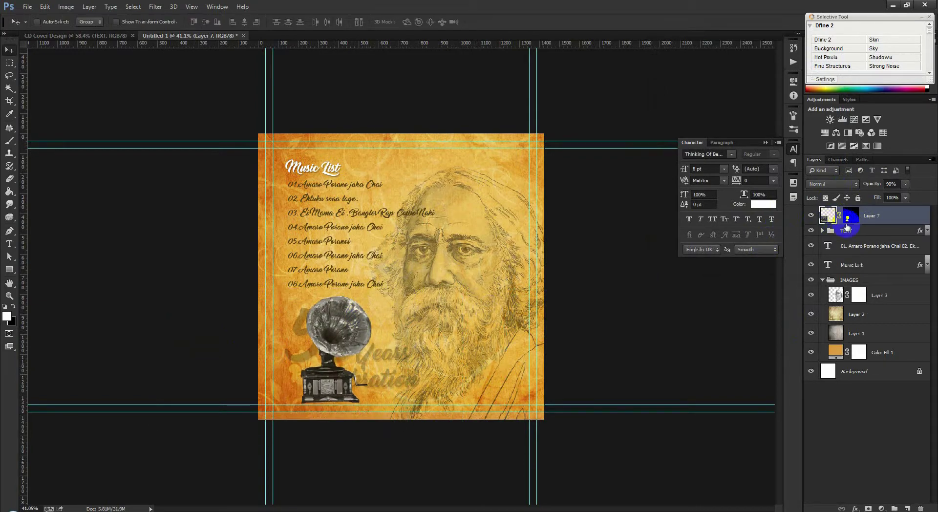
- Put the gramophone below the text layers, then move the TEXT group right and shrink it to about 69%
left_click_drag(869, 224, 858, 269)
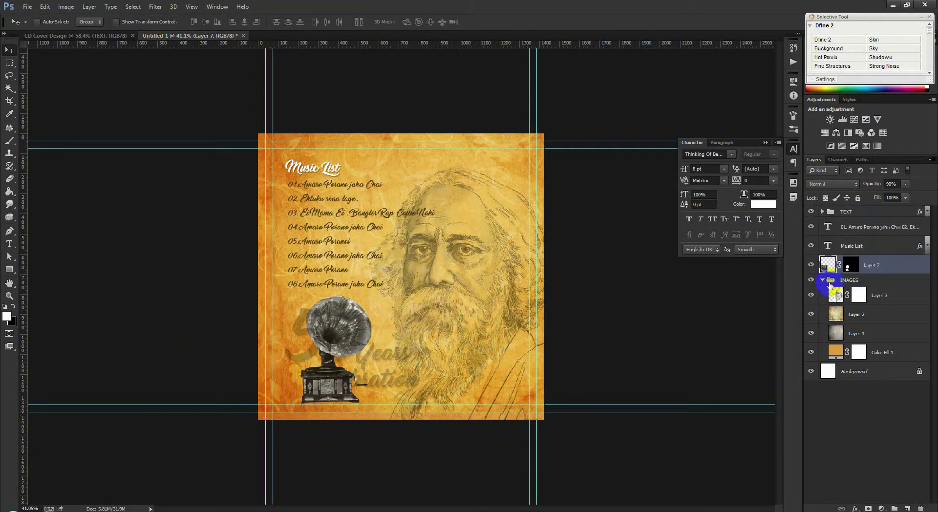
left_click(822, 280)
left_click(830, 213)
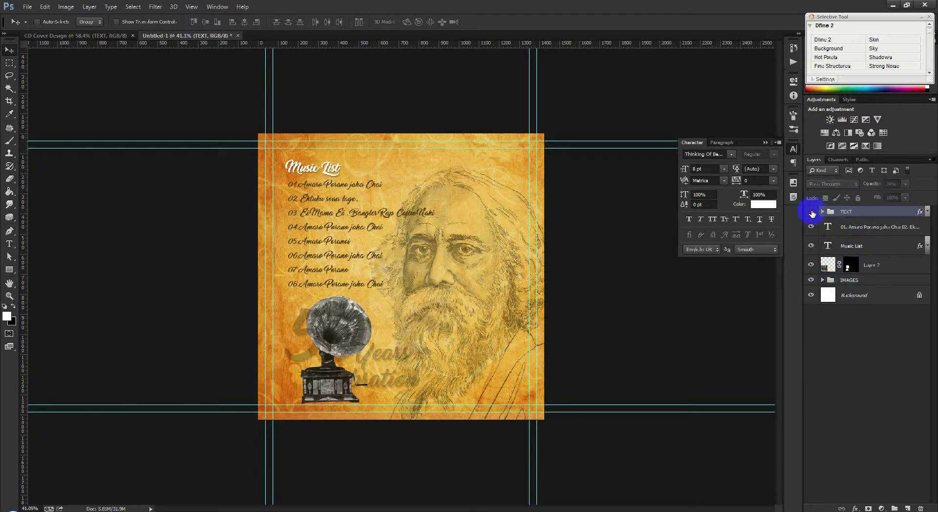
mouse_move(429, 323)
left_mouse_down()
mouse_move(531, 331)
mouse_move(524, 324)
left_mouse_up()
key("ctrl+t")
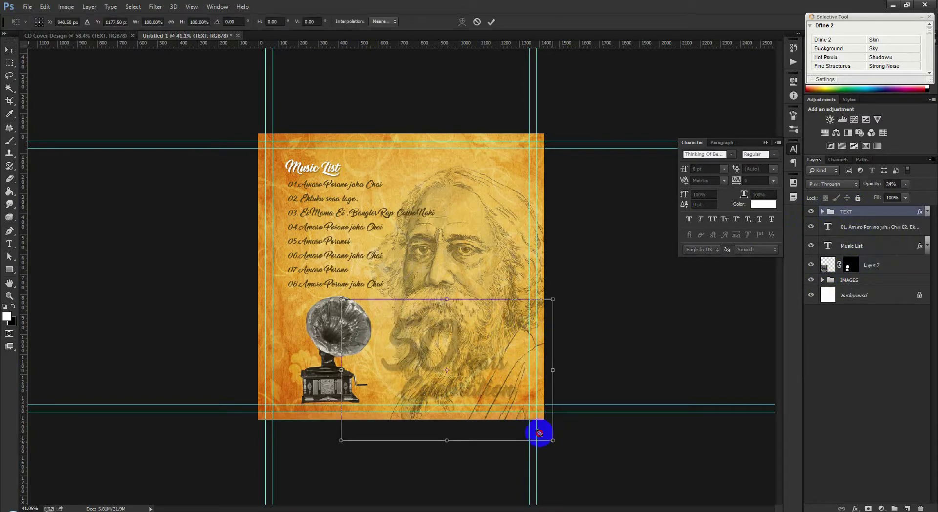
left_click_drag(539, 433, 448, 386)
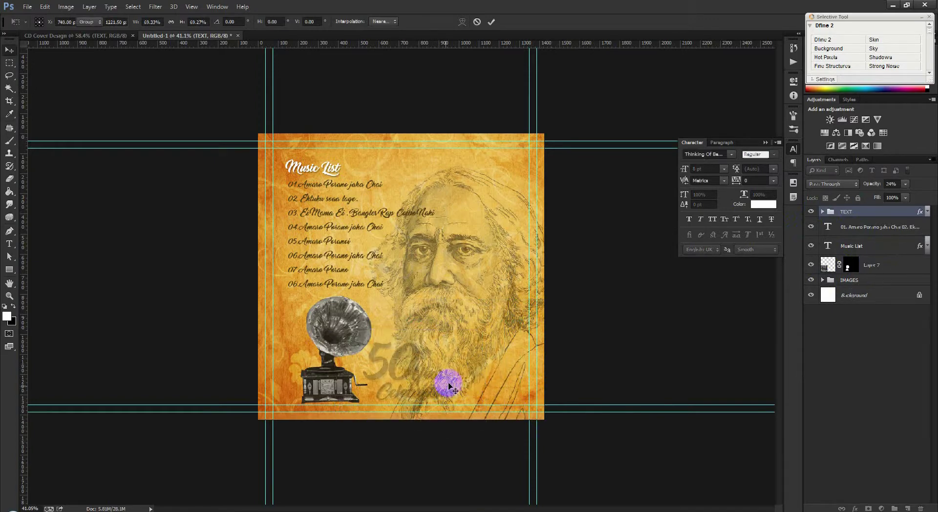
left_click(841, 253)
- Nudge the gramophone into place and tilt it about 3°
left_click(872, 265)
scroll(394, 287, "up", 3)
left_click_drag(327, 358, 315, 358)
key("ctrl+t")
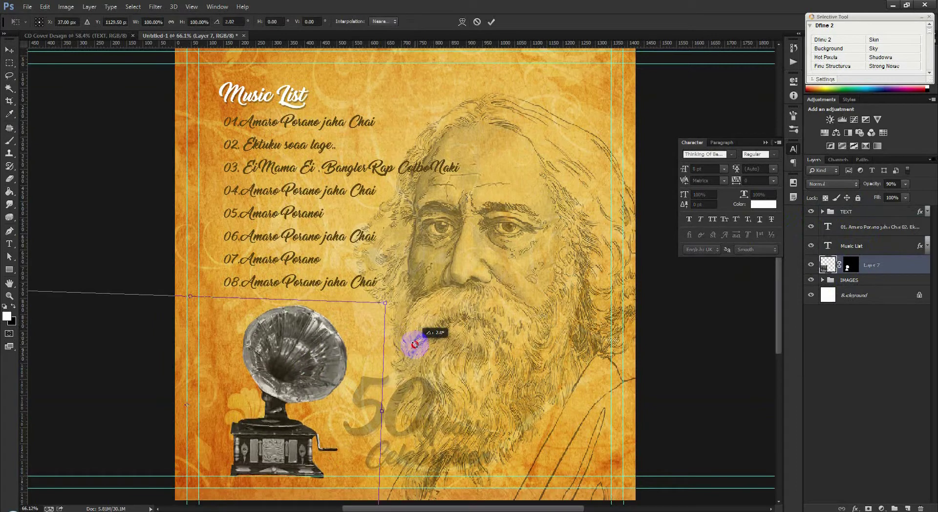
left_click_drag(356, 347, 359, 351)
left_click(860, 291)
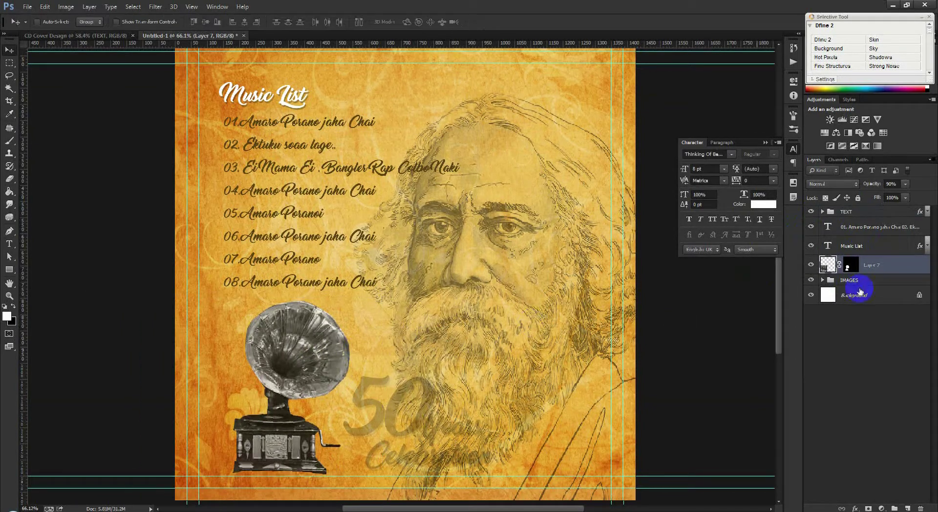
- Use the gramophone's Blend If sliders to fade its light tones into the background
double_click(906, 266)
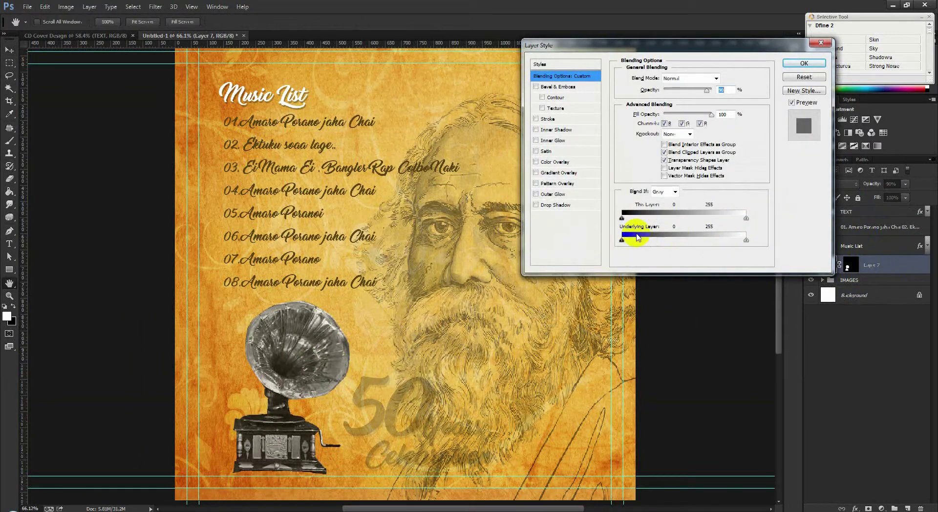
mouse_move(621, 218)
left_mouse_down()
mouse_move(662, 218)
mouse_move(597, 217)
left_mouse_up()
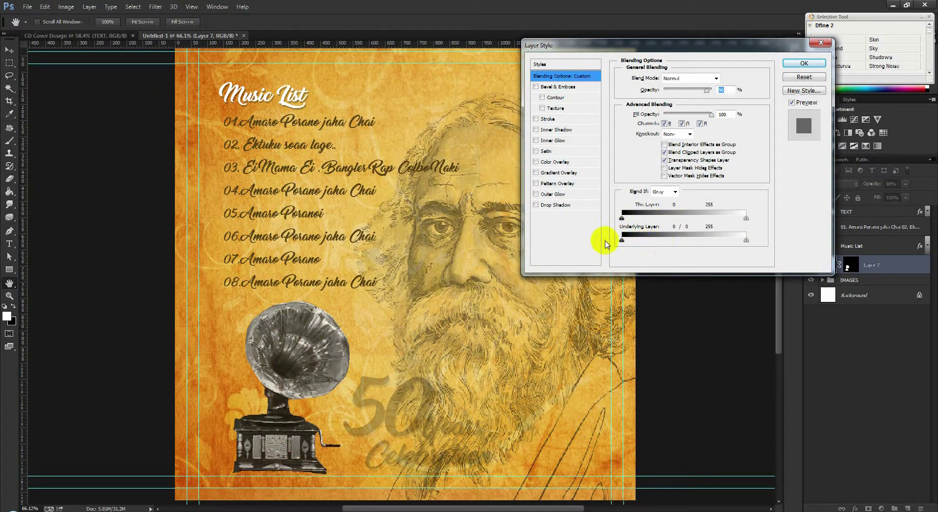
mouse_move(741, 218)
left_mouse_down()
mouse_move(652, 218)
mouse_move(589, 232)
mouse_move(662, 220)
mouse_move(628, 218)
left_mouse_up()
left_click(804, 63)
- Shift the gramophone slightly left, trying and cancelling a 121% enlargement
key("v")
left_click_drag(399, 371, 383, 377)
scroll(348, 394, "down", 3)
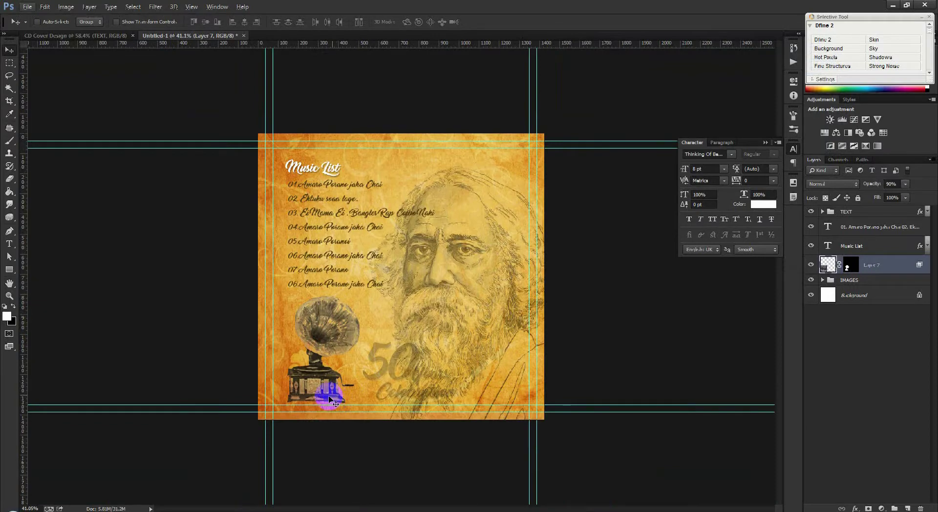
key("ctrl+t")
left_click_drag(366, 432, 394, 452)
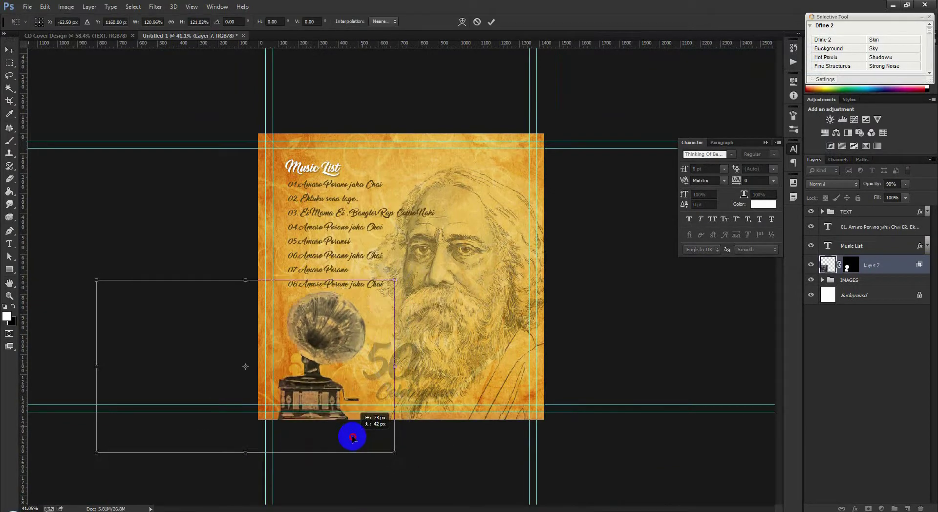
key("Escape")
left_click_drag(331, 367, 331, 366)
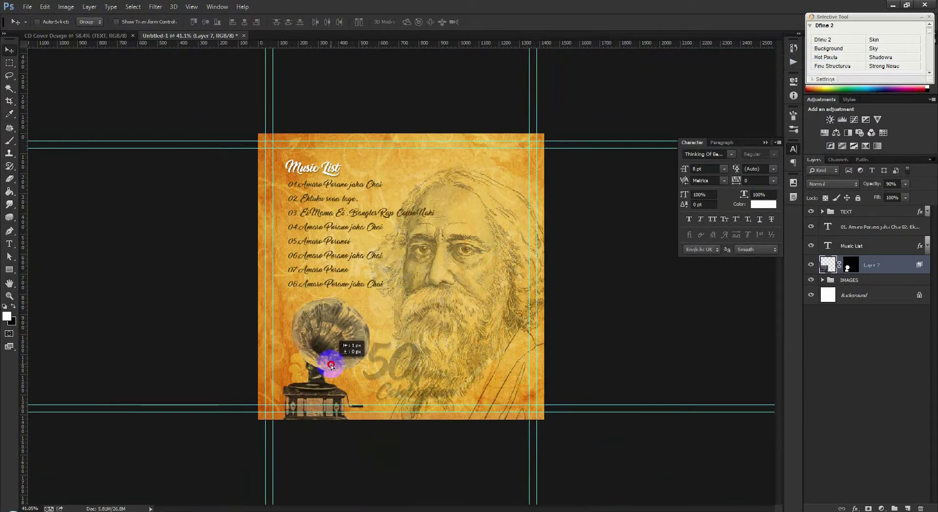
scroll(389, 293, "up", 3)
- Try the 50 Years Celebration text higher up, then return it to the bottom
left_click(853, 210)
left_click_drag(477, 382, 552, 140)
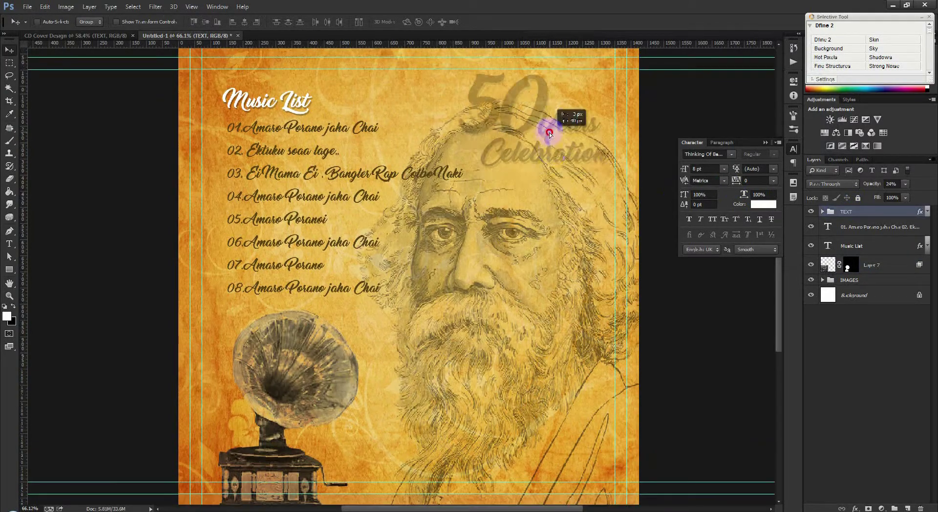
mouse_move(552, 141)
left_mouse_down()
mouse_move(515, 449)
mouse_move(462, 455)
mouse_move(370, 412)
mouse_move(453, 442)
left_mouse_up()
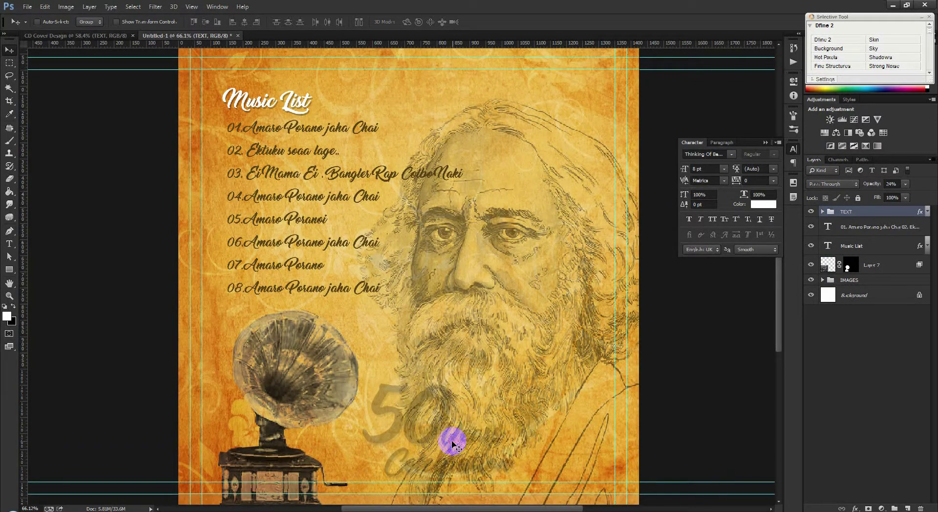
scroll(451, 445, "down", 2)
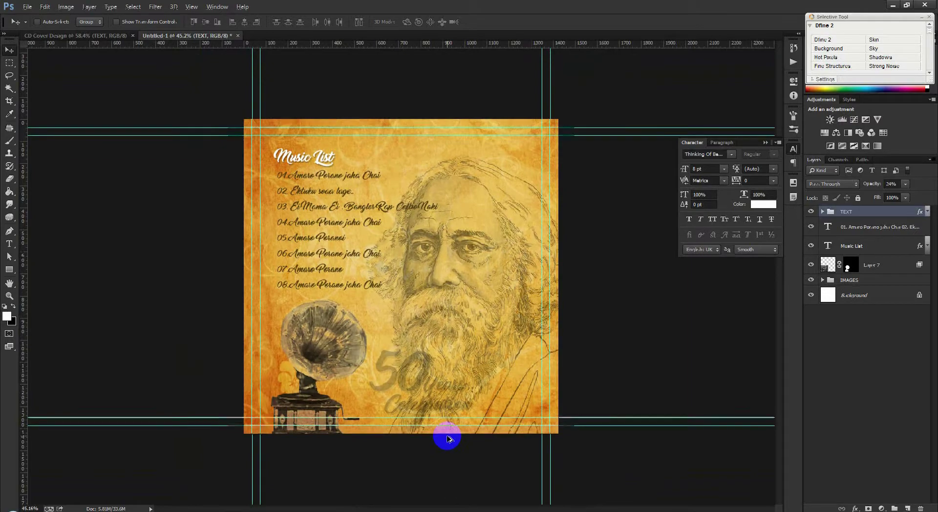
scroll(448, 438, "up", 1)
- Stamp all visible layers into a new merged back-cover layer
key("ctrl+shift+alt+e")
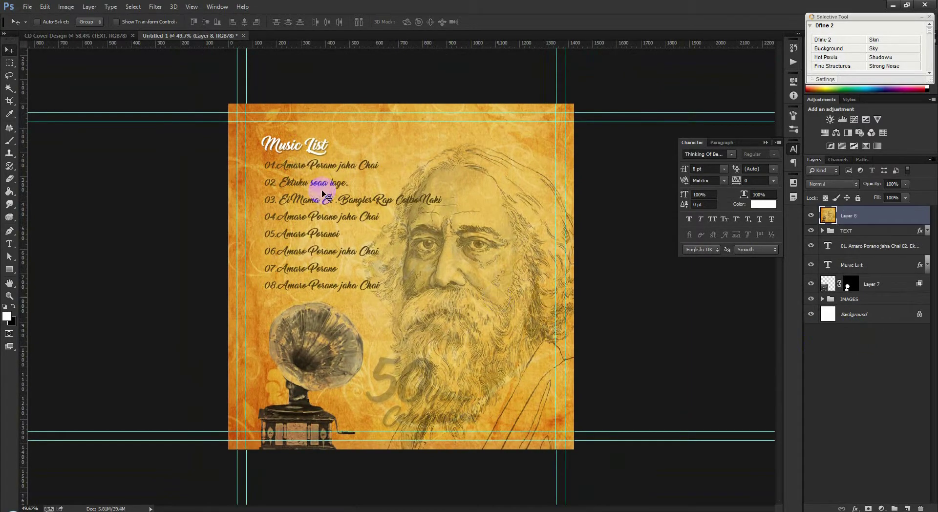
left_click(120, 35)
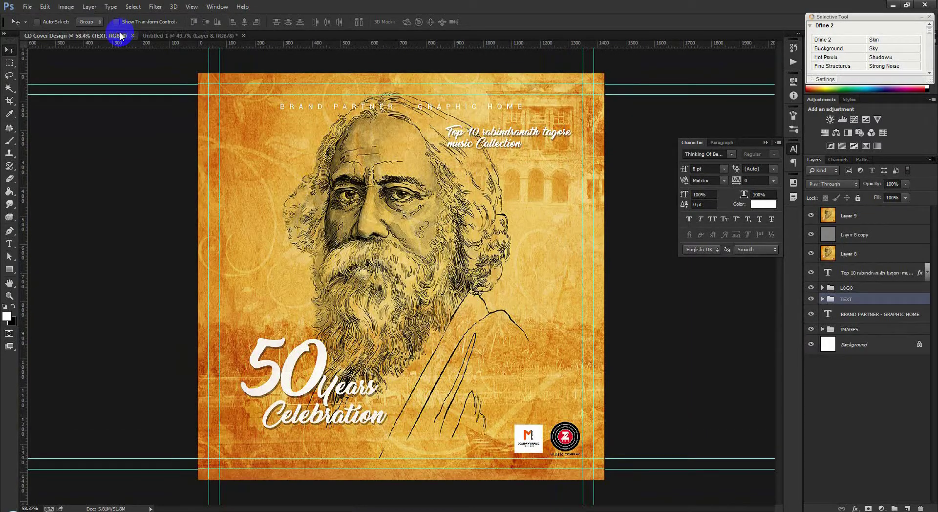
left_click(180, 35)
scroll(346, 129, "up", 2)
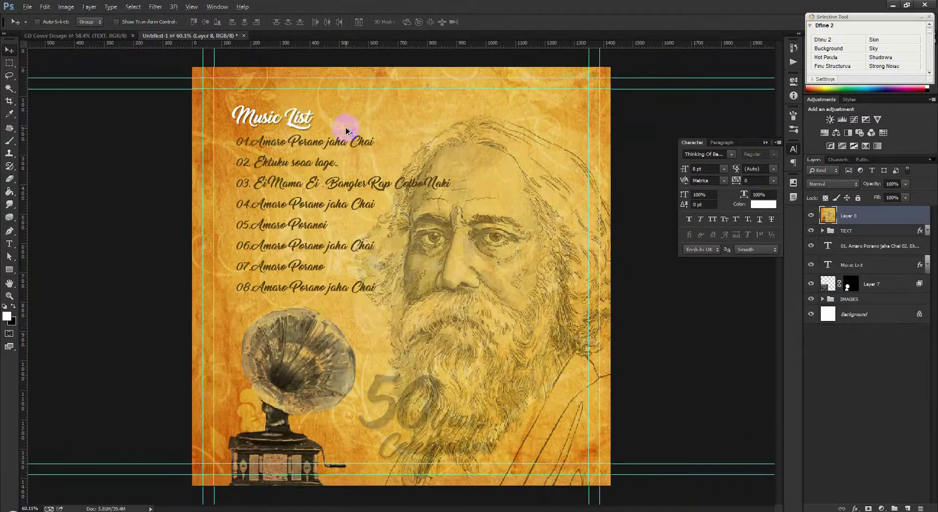
key("alt+Tab")
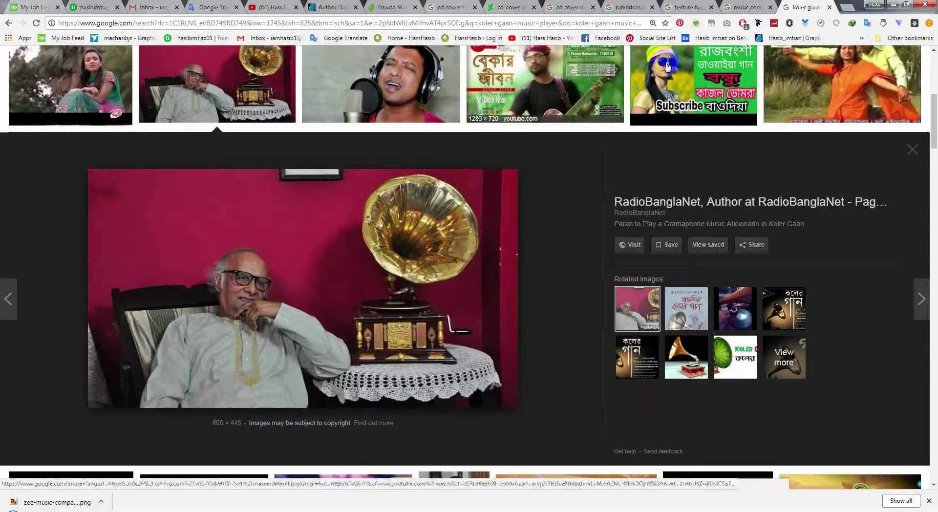
- Close the music company results tab and scroll through the cd cover design image results
left_click(798, 6)
left_click(829, 7)
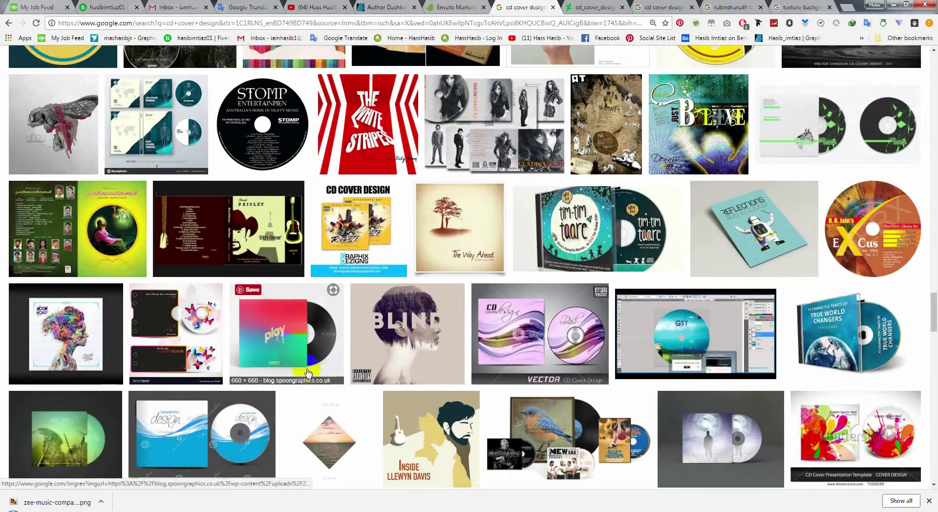
scroll(293, 374, "down", 1)
scroll(293, 374, "down", 4)
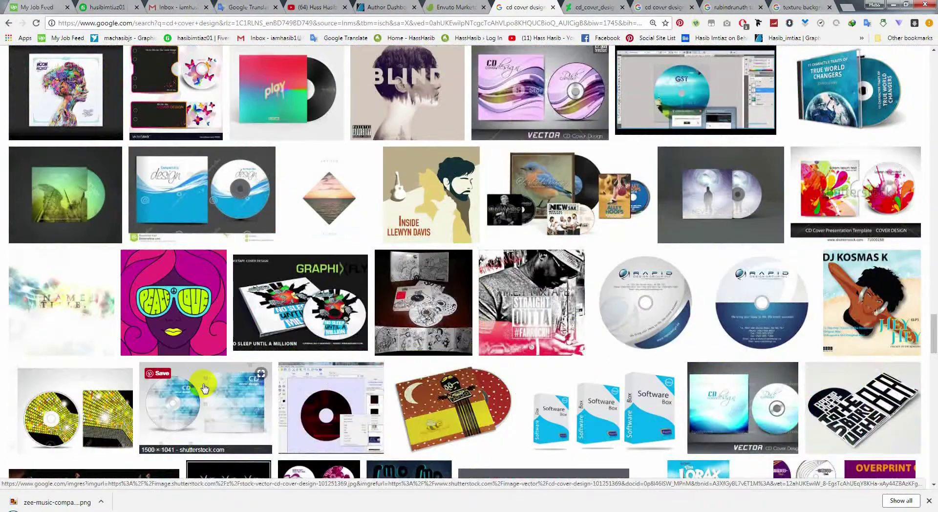
mouse_move(450, 408)
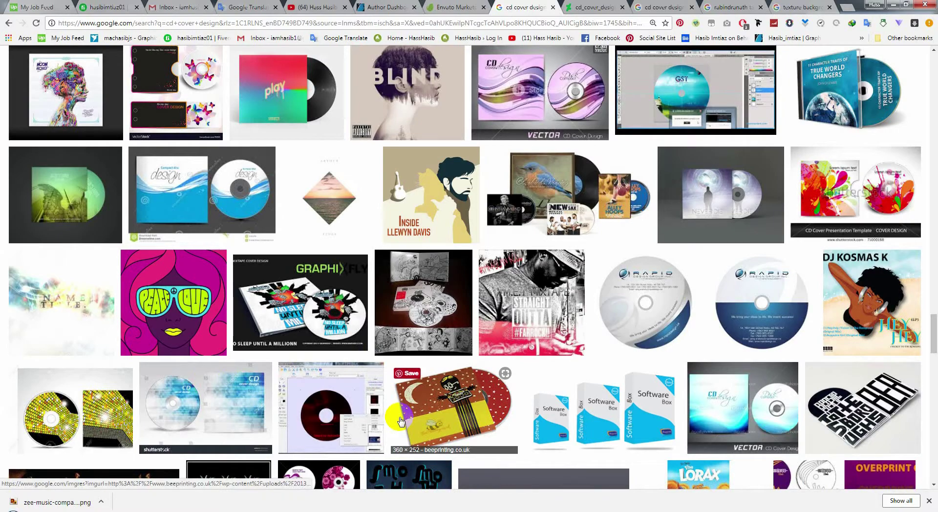
scroll(400, 421, "down", 4)
scroll(198, 370, "down", 2)
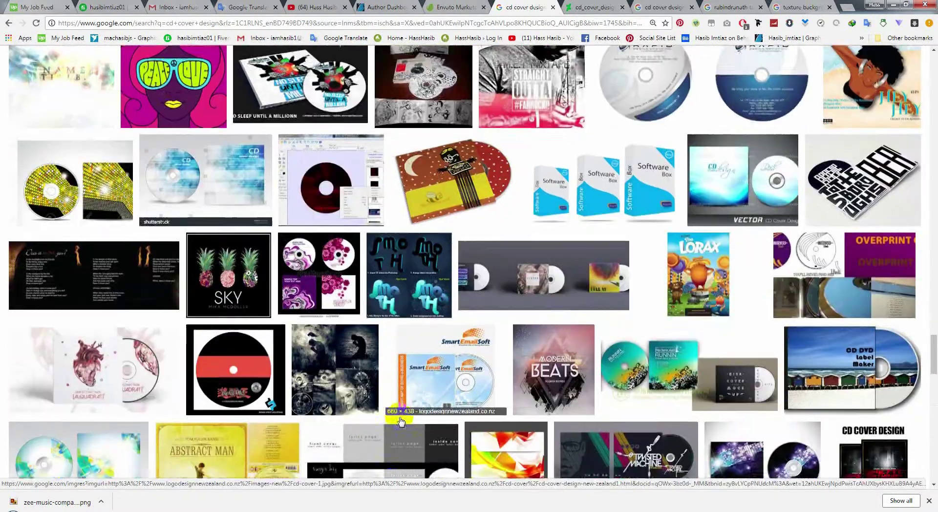
mouse_move(625, 403)
scroll(631, 384, "down", 5)
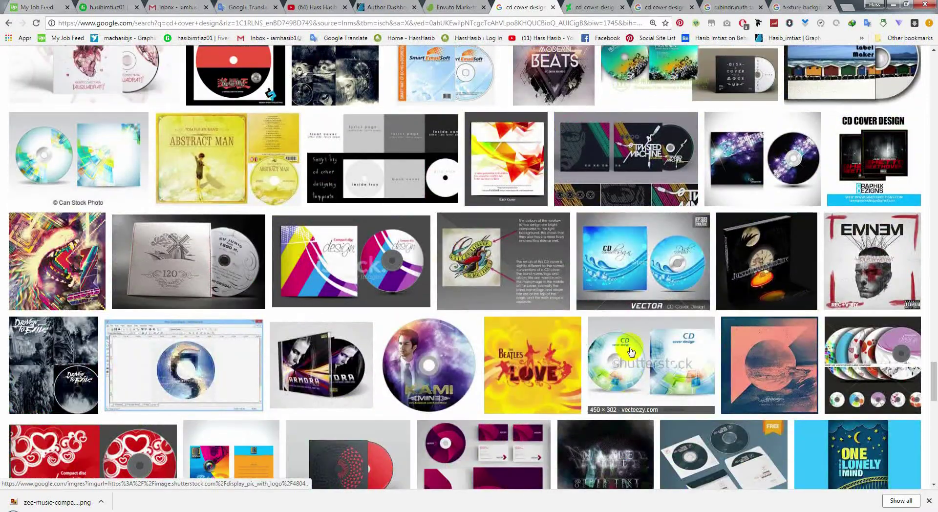
- Preview the colourful Compact disc design mockup and copy the image
left_click(371, 263)
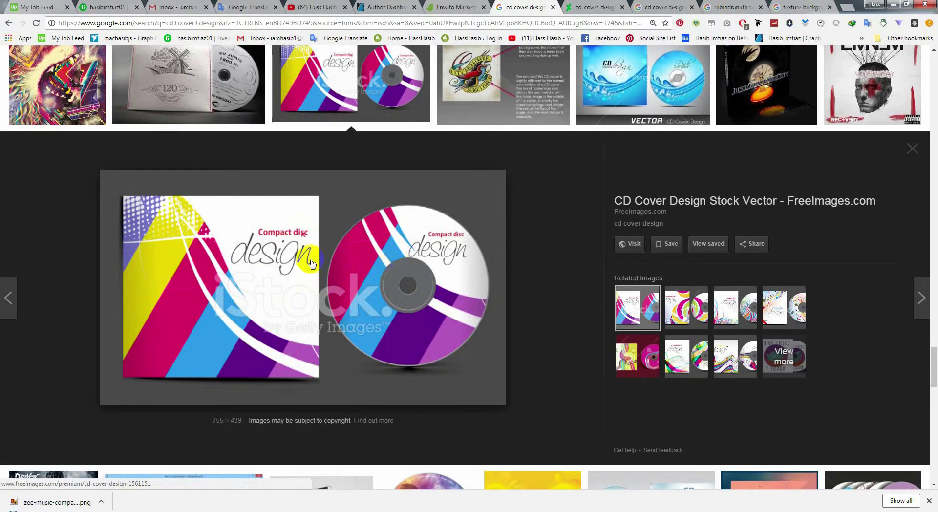
right_click(247, 263)
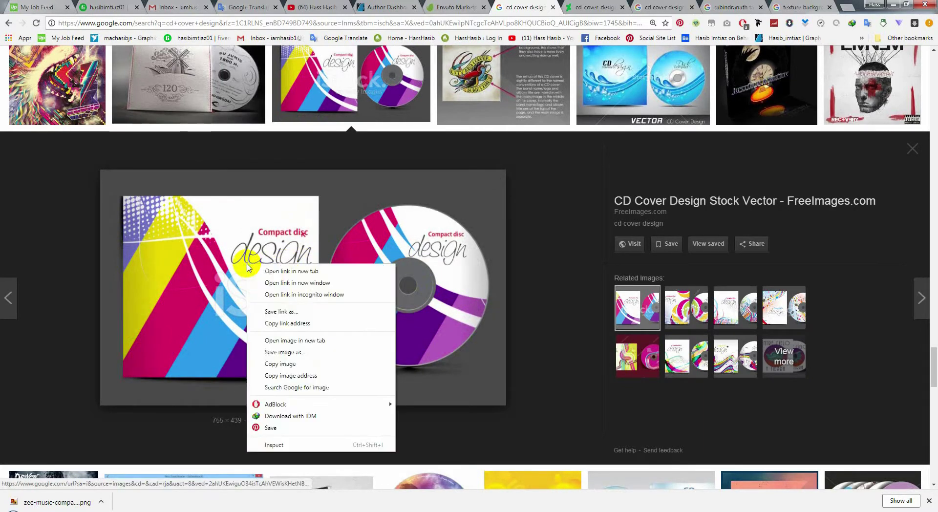
left_click(295, 364)
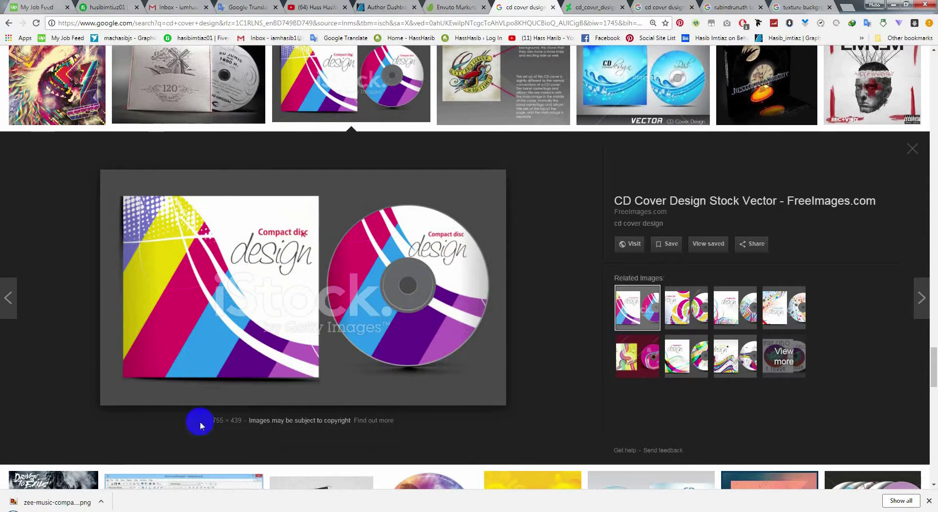
key("alt+Tab")
left_click(27, 6)
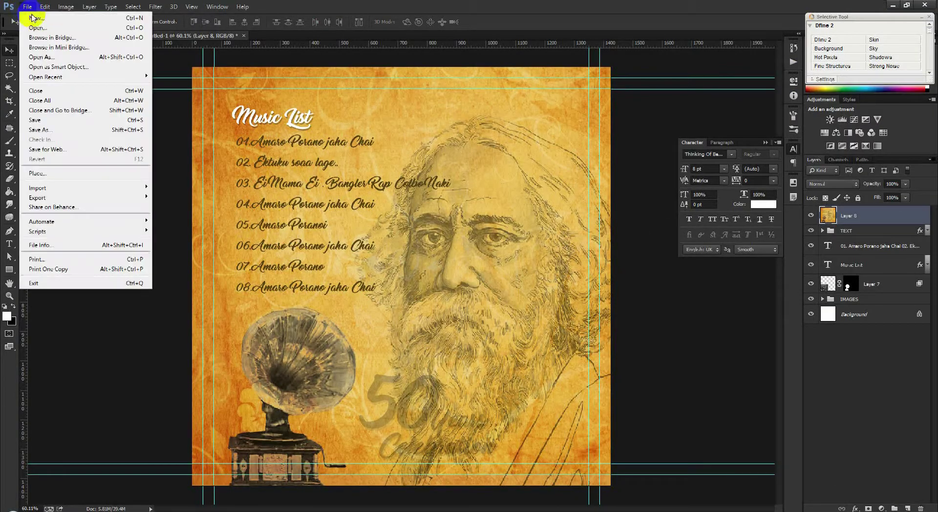
- Create a new clipboard-sized document, paste the CD mockup, and fit it on screen
left_click(30, 17)
left_click(501, 138)
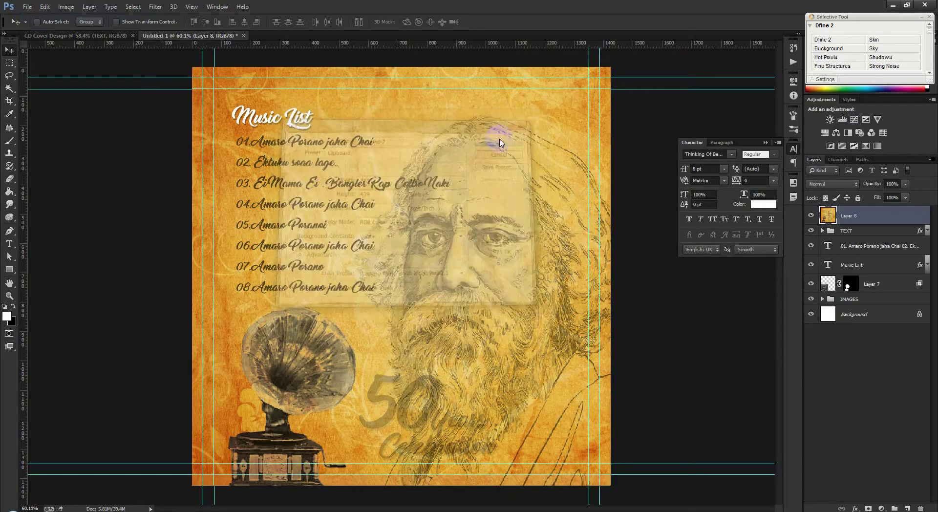
key("ctrl+v")
key("ctrl+0")
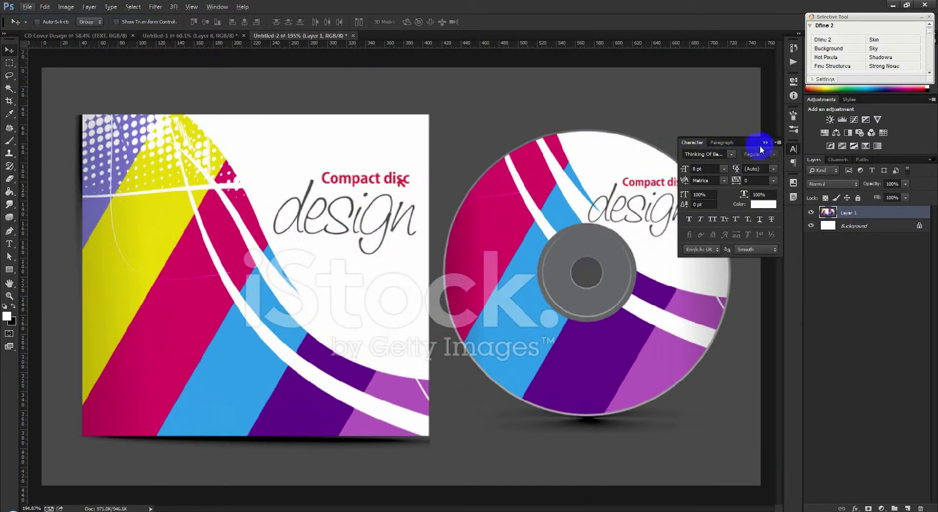
left_click(763, 143)
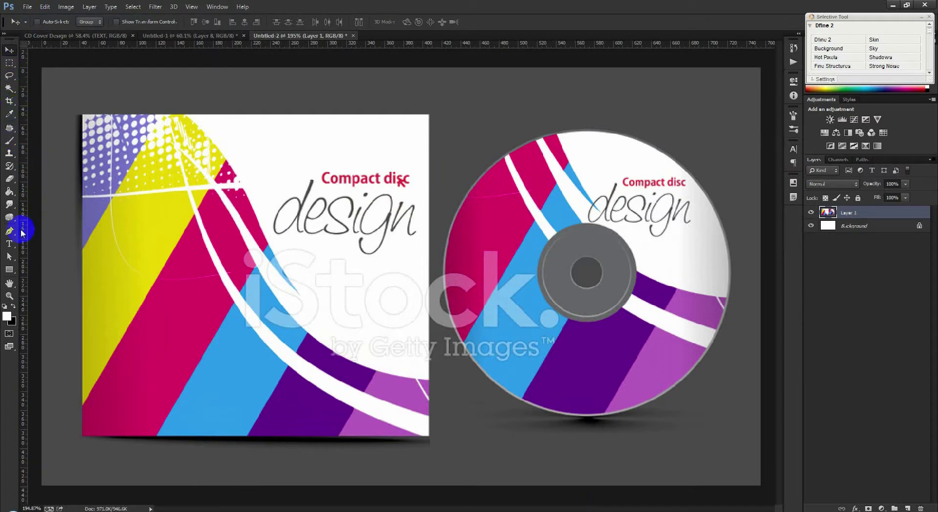
- Draw a white rectangle fitted over the CD sleeve and name it Cober
right_click(16, 272)
left_click(60, 269)
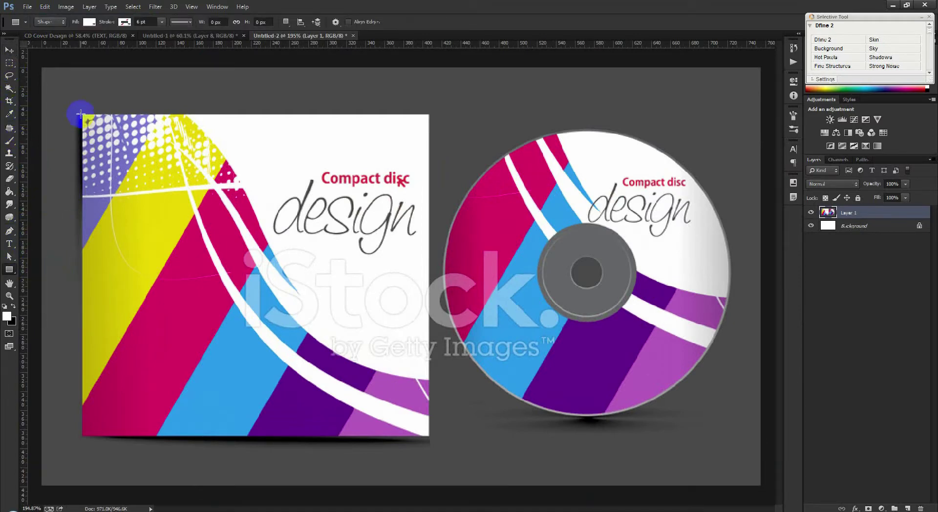
left_click_drag(93, 128, 428, 433)
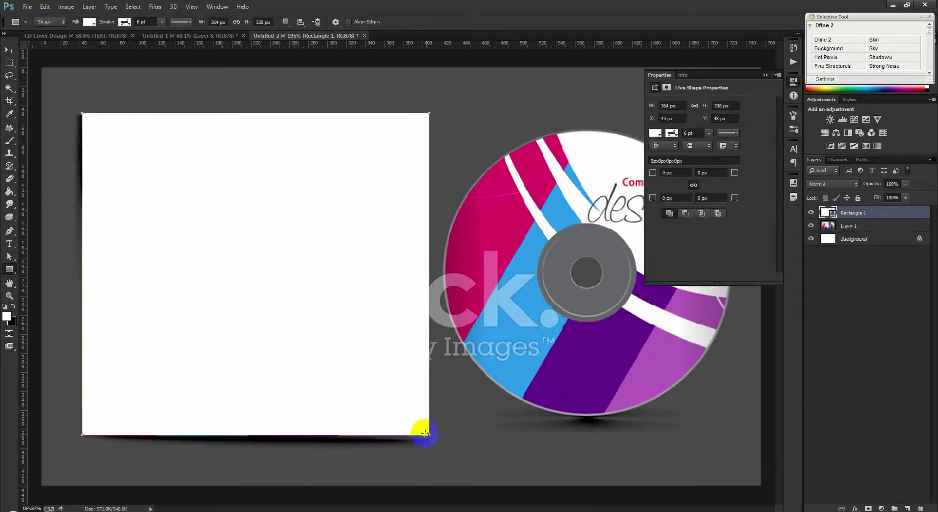
key("ctrl+t")
left_click_drag(255, 113, 254, 114)
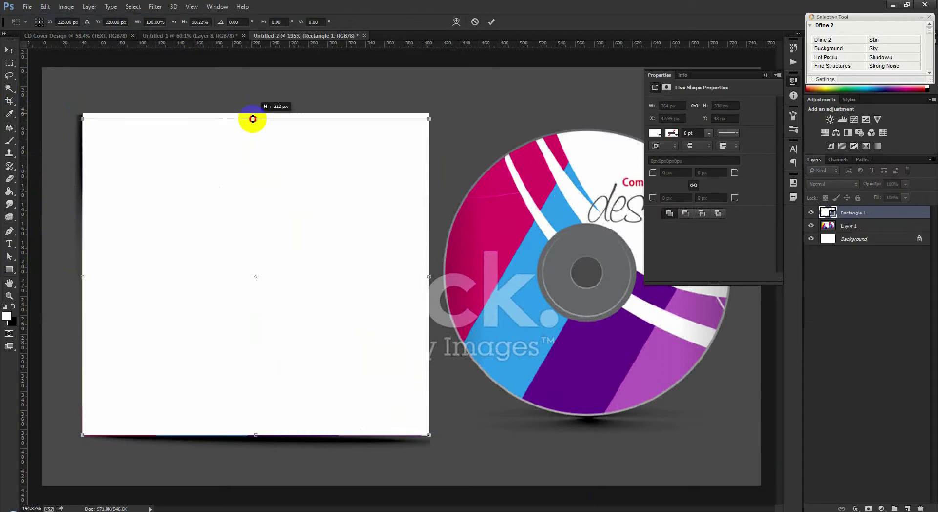
left_click(474, 22)
type("Cober")
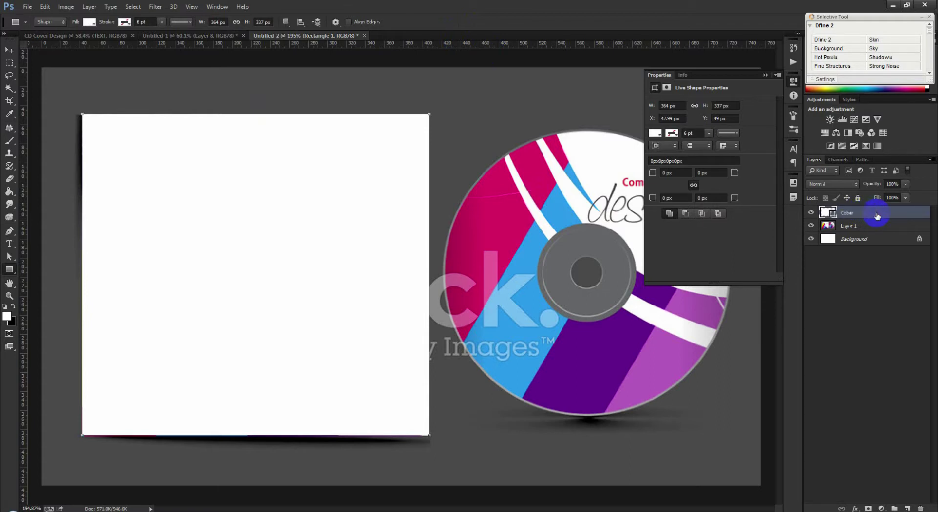
left_click(876, 215)
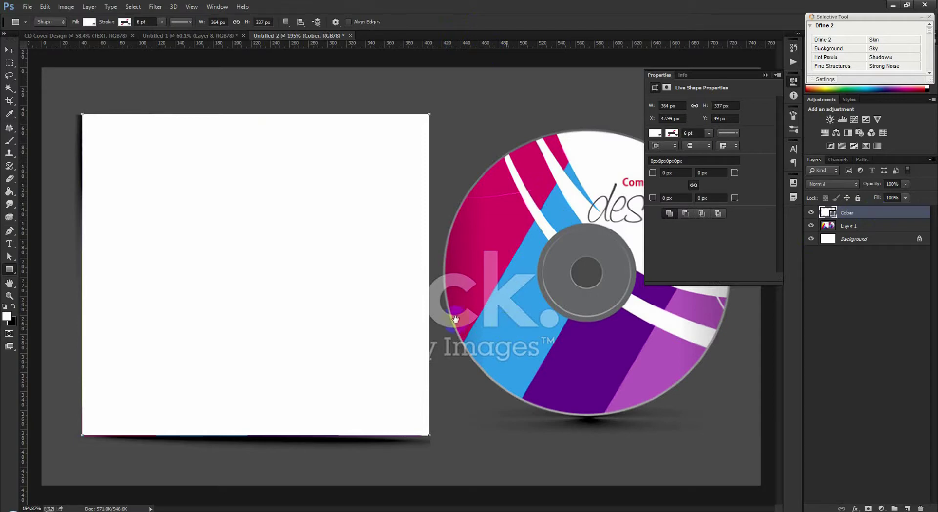
left_click(762, 71)
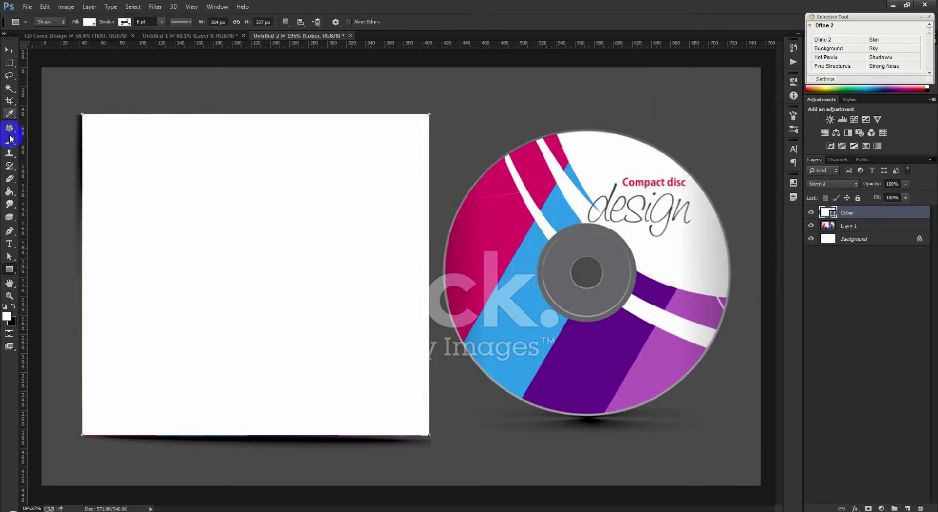
- Draw a white ellipse over the disc and resize it to fit the disc edge
left_click(11, 218)
left_click(9, 269)
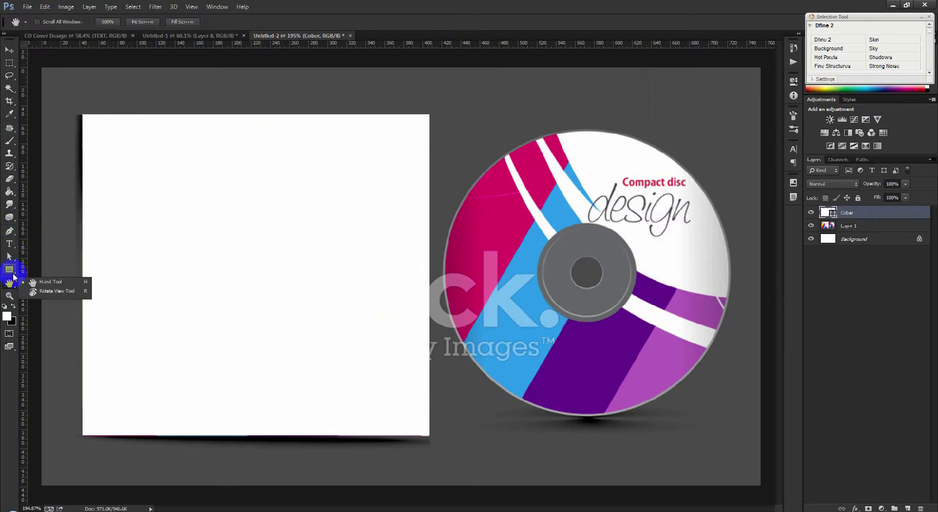
left_click(47, 289)
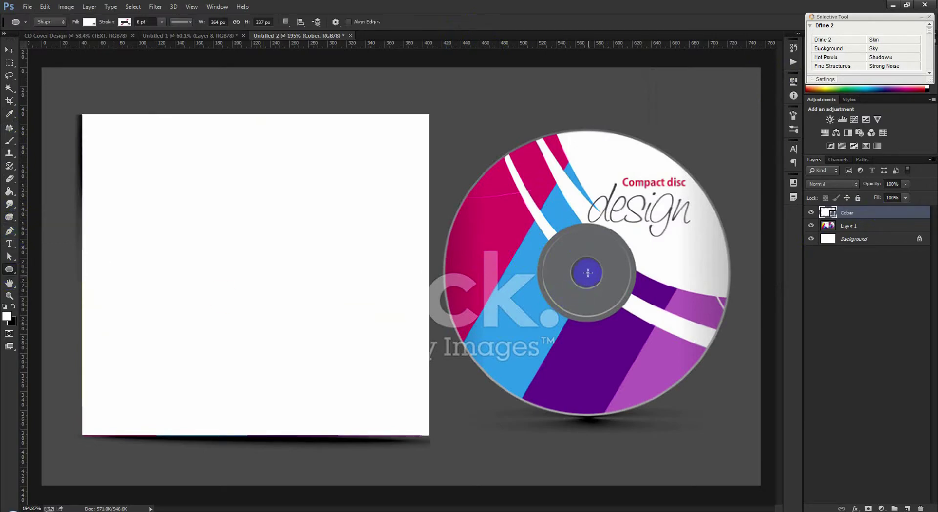
left_click_drag(580, 262, 299, 128)
scroll(717, 242, "up", 2)
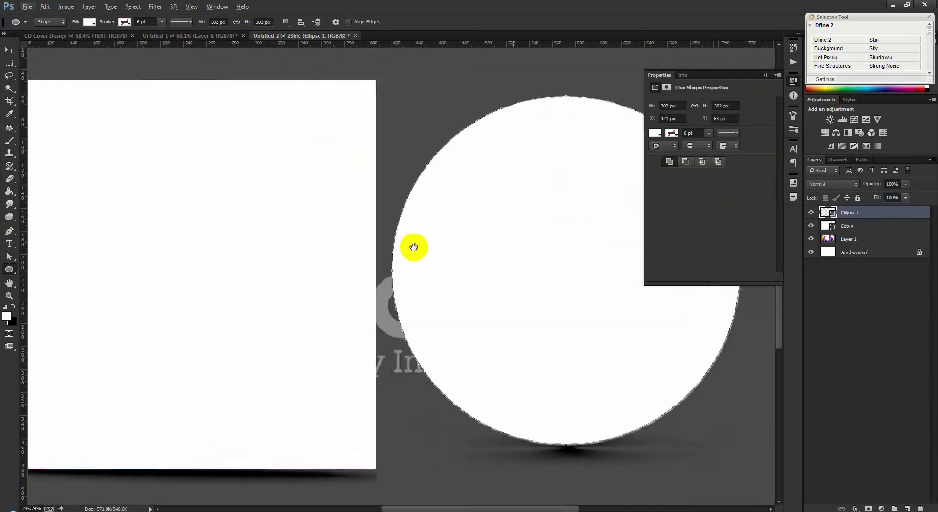
key("ctrl+t")
left_click_drag(280, 91, 286, 94)
left_click_drag(628, 442, 628, 442)
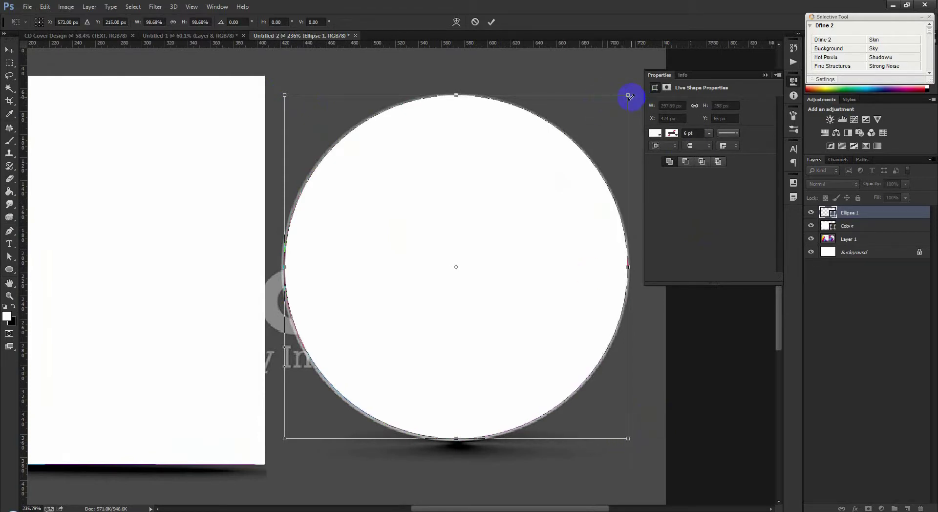
left_click(491, 22)
- Nudge the circle by a pixel and lower its opacity to 50%
left_click(9, 50)
key("Down")
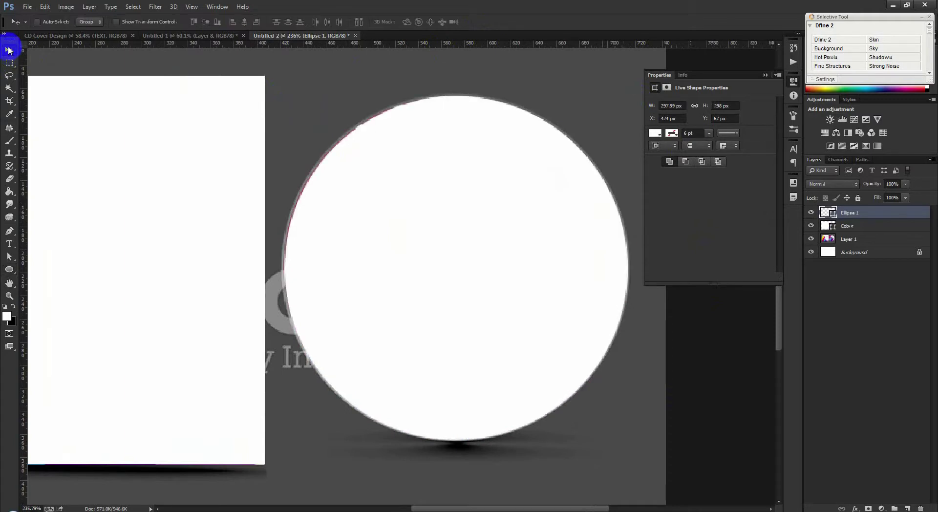
key("Up")
key("Left")
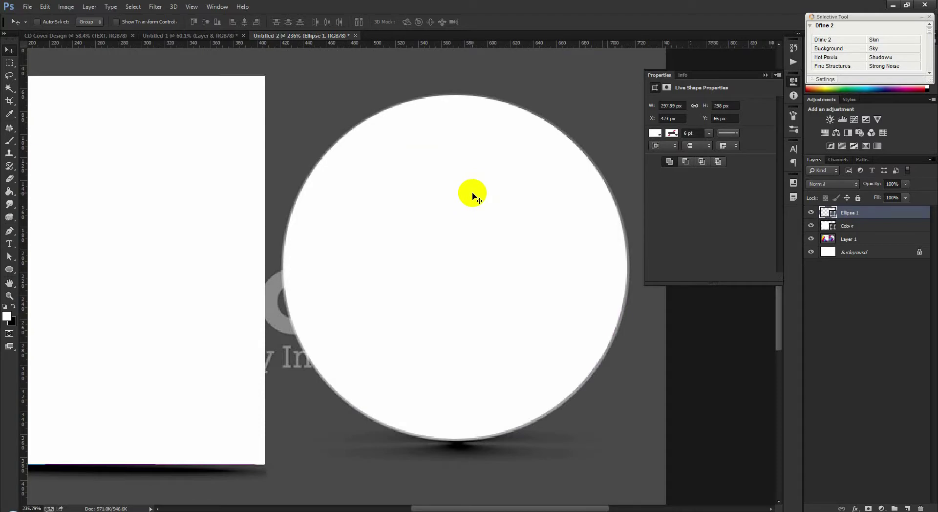
scroll(513, 198, "down", 2)
left_click(862, 210)
left_click_drag(858, 186, 833, 193)
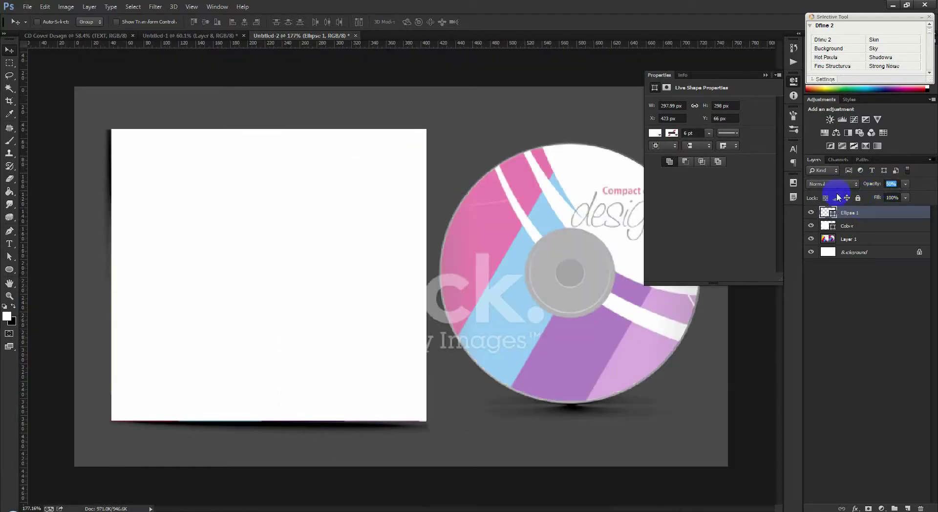
- Add a layer mask to Ellipse 1 and paint black over the disc's centre hole
scroll(567, 310, "up", 2)
scroll(574, 309, "up", 2)
scroll(327, 315, "up", 1)
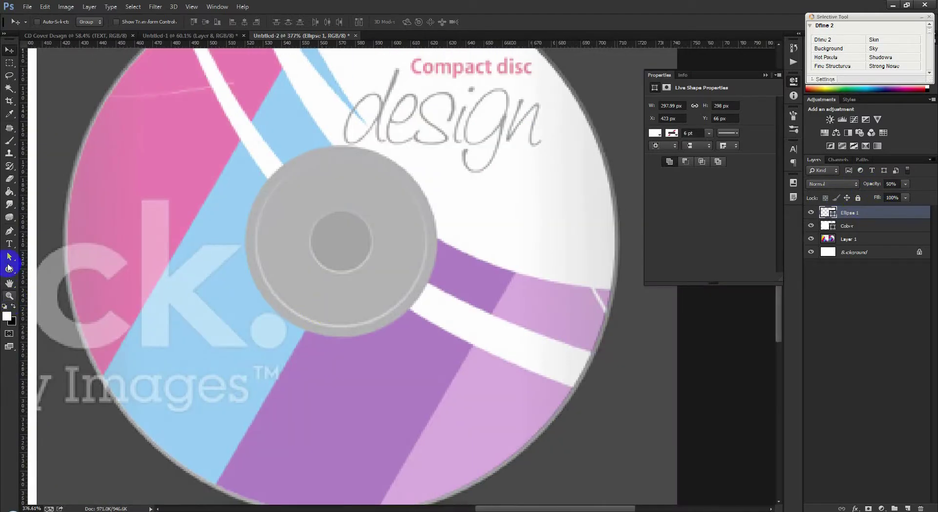
left_click(866, 507)
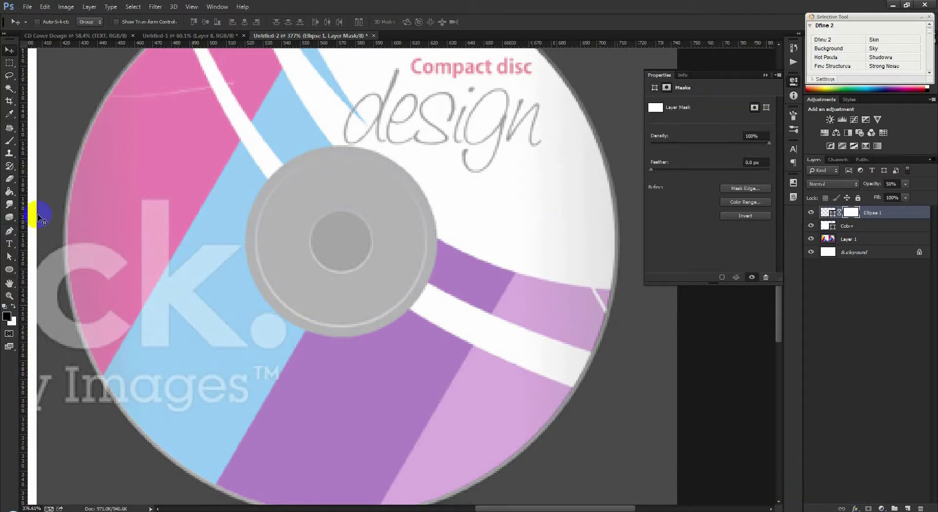
left_click(9, 141)
key("x")
right_click(419, 303)
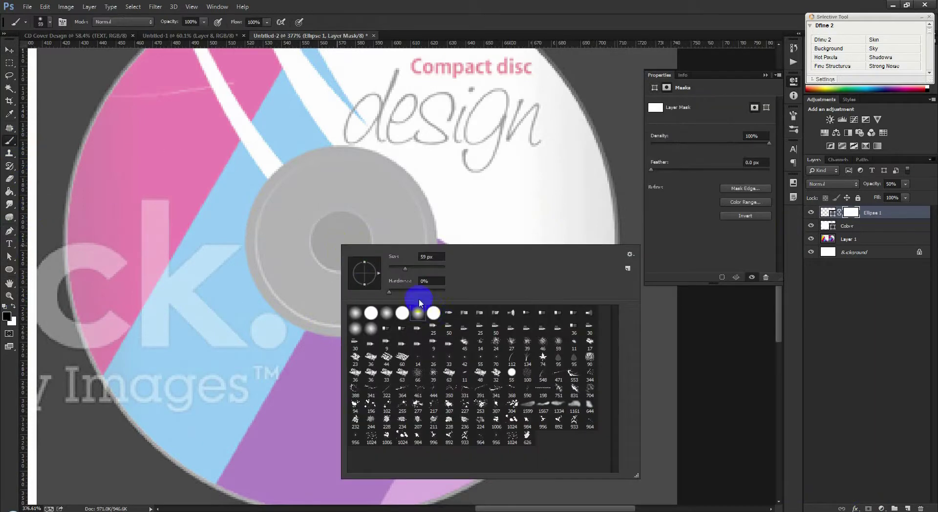
key("Return")
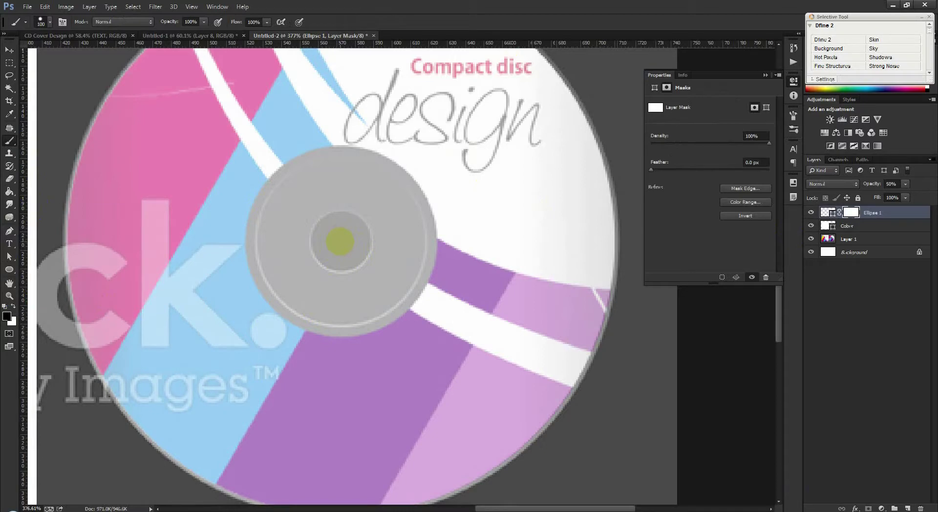
left_click(340, 241)
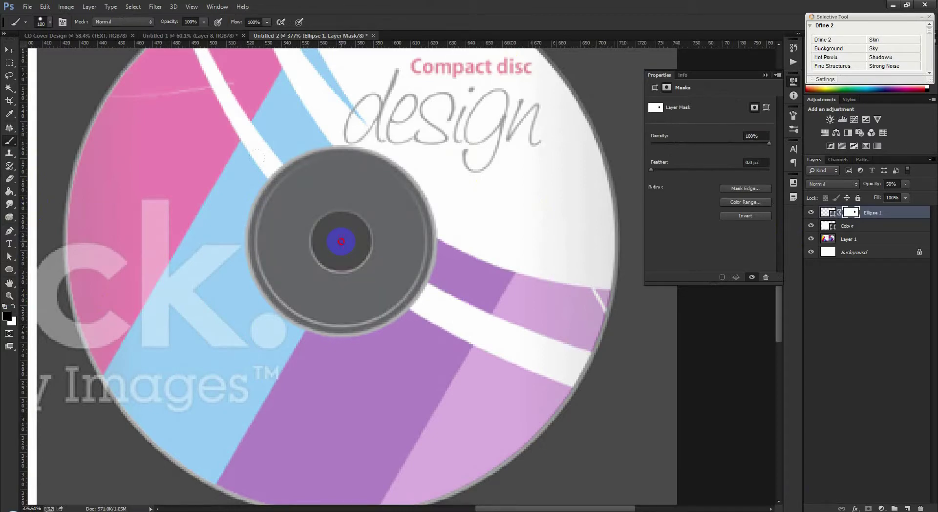
- Restore Ellipse 1 to 100% opacity
scroll(561, 244, "down", 5)
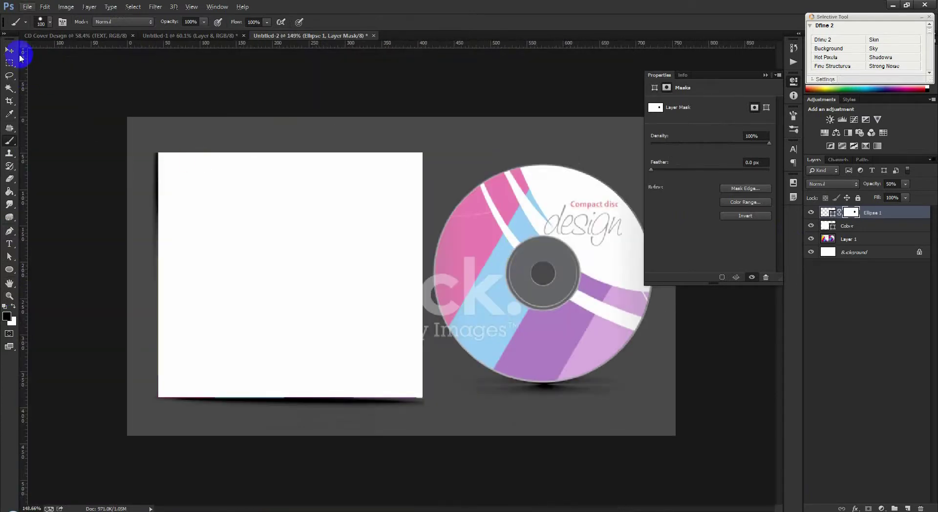
left_click(11, 49)
left_click_drag(873, 188, 898, 188)
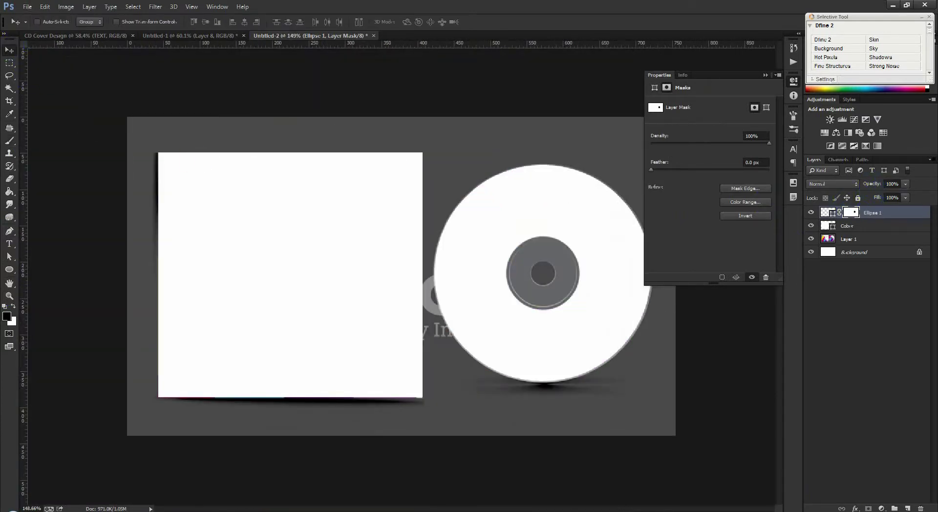
scroll(560, 307, "up", 2)
left_click(754, 109)
left_click(766, 76)
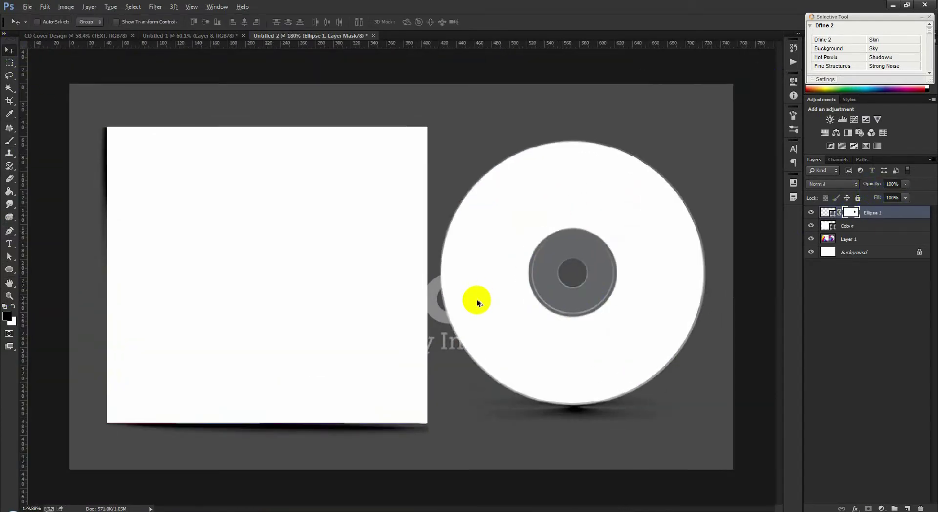
- Paint white over the watermark left of the disc on the CD mockup layer
scroll(469, 302, "up", 2)
left_click(848, 240)
left_click(10, 141)
key("x")
mouse_move(440, 157)
left_mouse_down()
mouse_move(449, 333)
mouse_move(492, 348)
left_mouse_up()
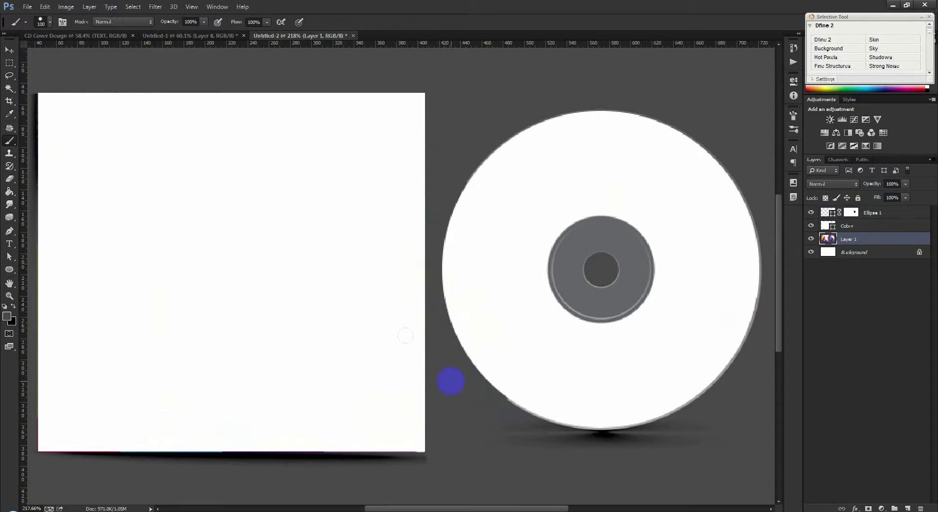
- Undo the watermark stroke and convert the Cober rectangle to a smart object
key("ctrl+z")
key("ctrl+z")
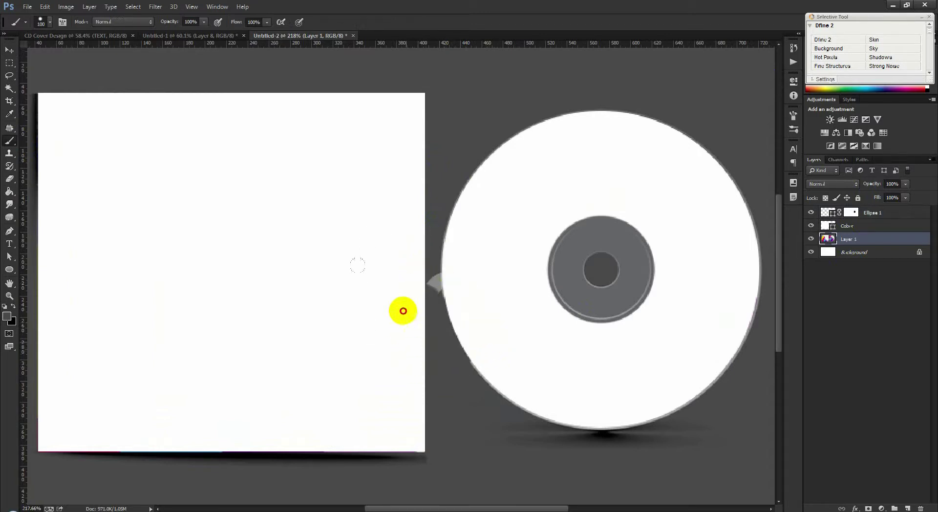
left_click(8, 50)
key("ctrl+0")
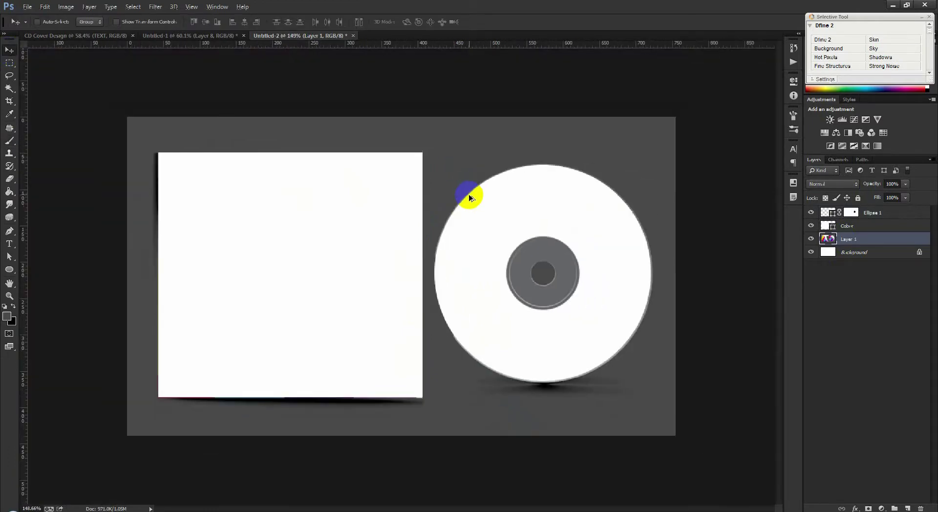
left_click(850, 226)
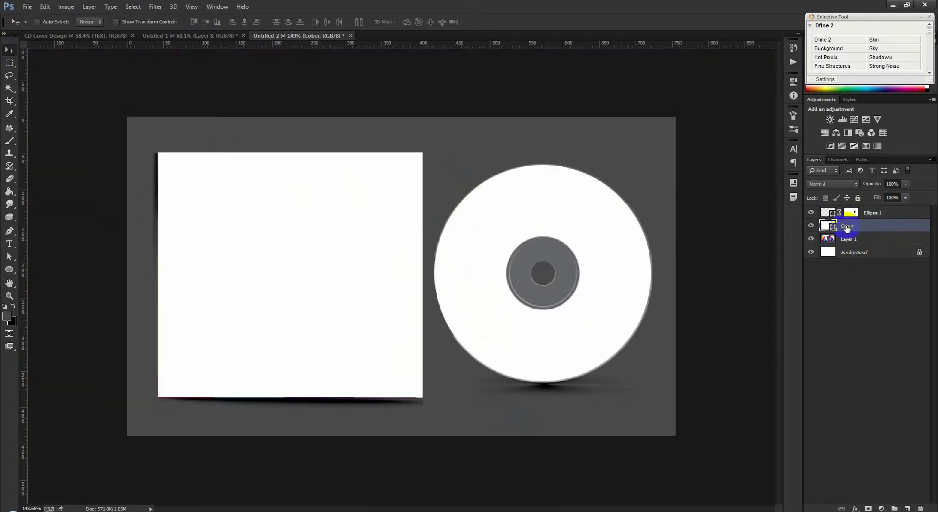
right_click(885, 220)
left_click(890, 225)
right_click(898, 230)
left_click(900, 232)
right_click(902, 230)
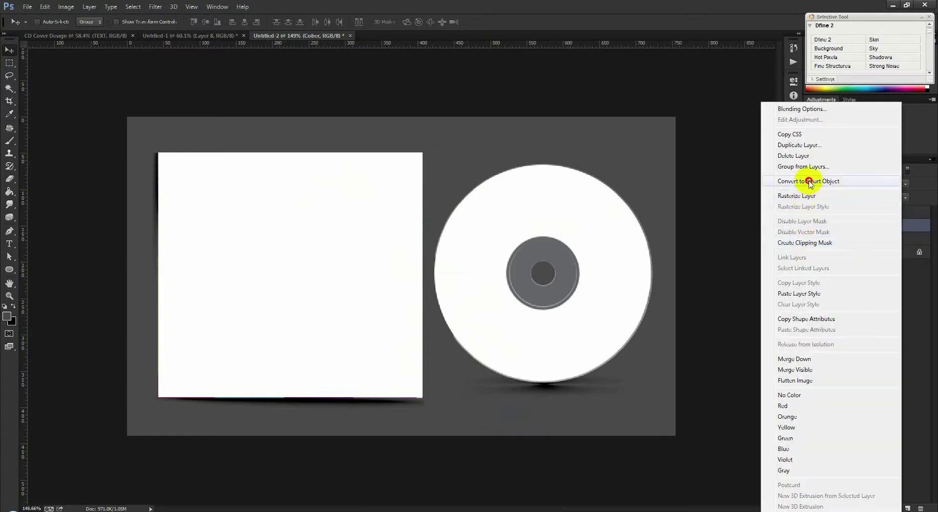
left_click(806, 186)
- Convert the disc to a smart object, name the layers DISK and COVER, and open COVER's contents
right_click(893, 215)
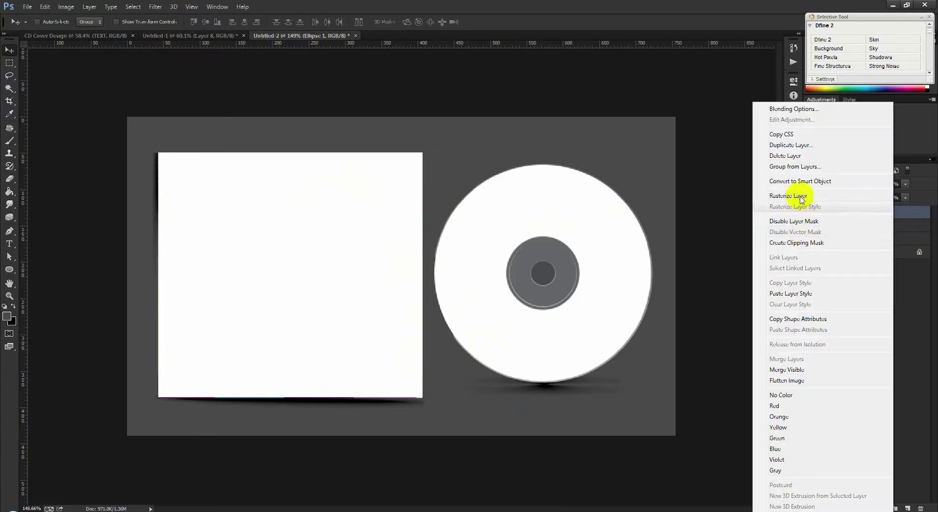
left_click(806, 179)
type("DISK")
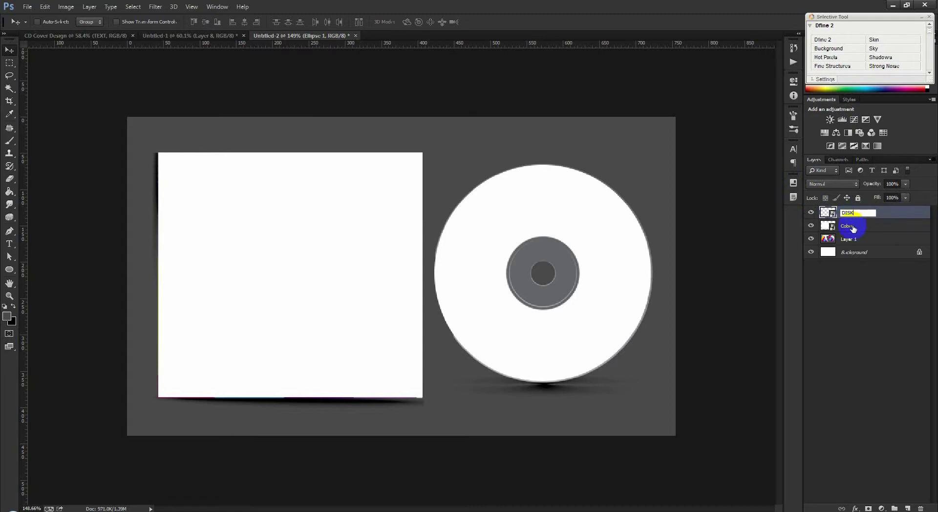
double_click(850, 226)
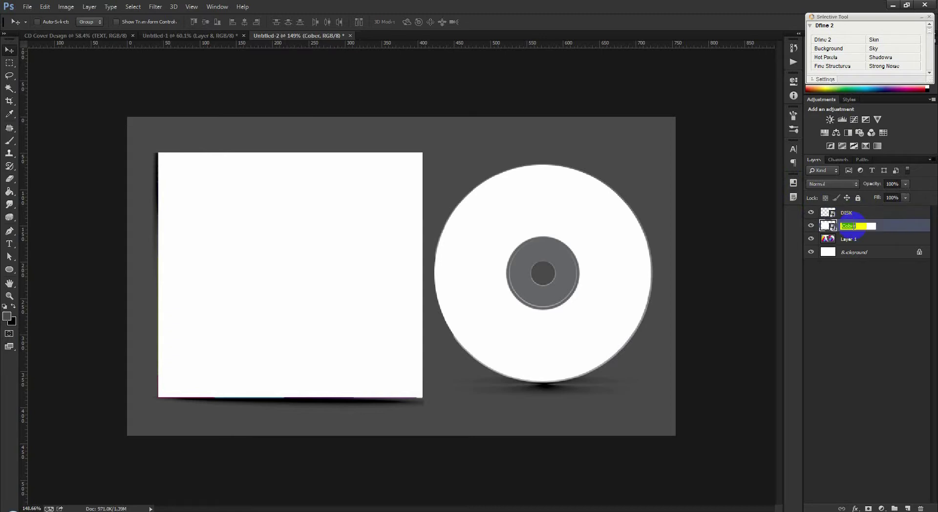
type("COVER")
key("Return")
double_click(823, 227)
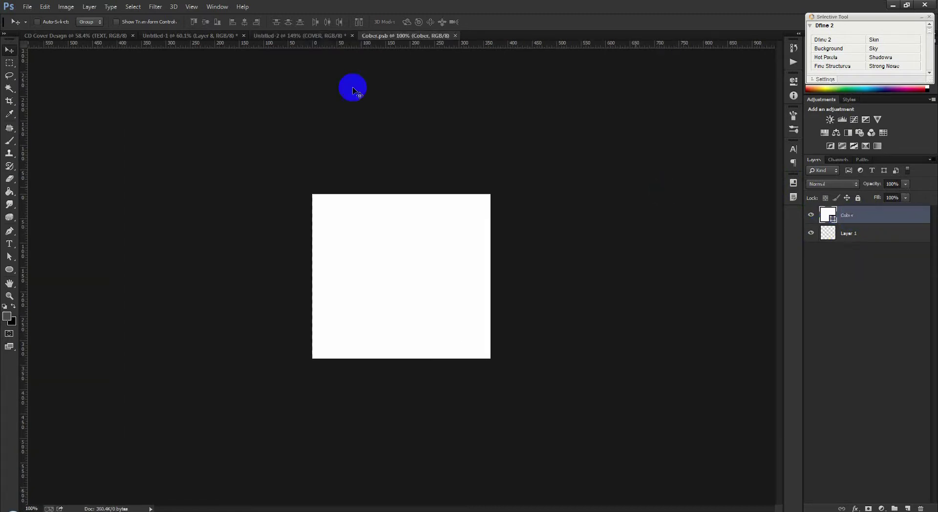
- Copy the Tagore front-cover layer from CD Cover Design and paste it into Cober.psb
left_click(200, 35)
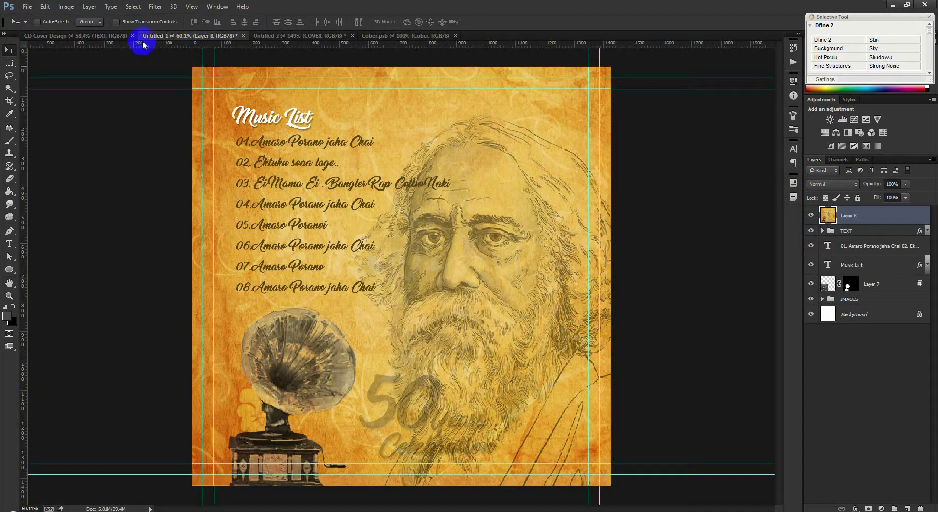
left_click(120, 36)
left_click(863, 215)
key("ctrl+a")
left_click(384, 35)
key("ctrl+v")
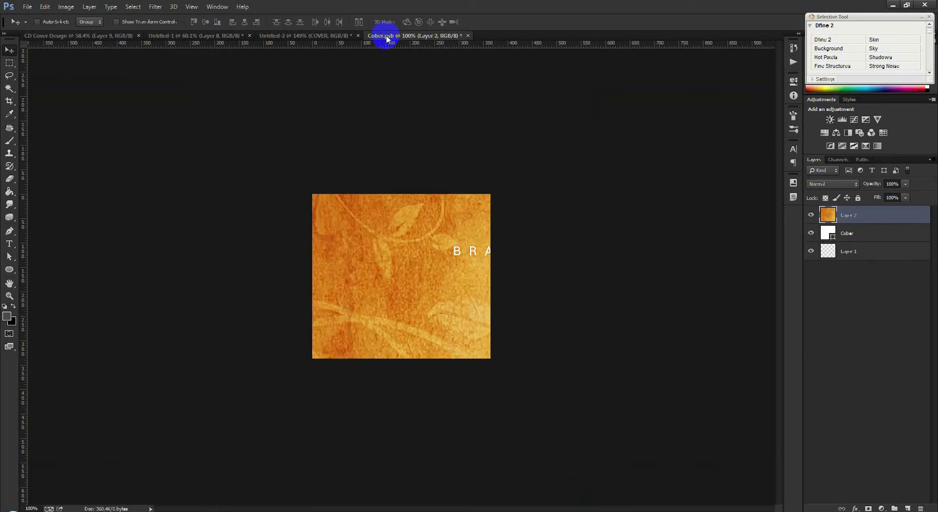
- Scale and align the pasted cover to fill the sleeve square, then return to Untitled-2
key("ctrl+t")
mouse_move(312, 194)
left_mouse_down()
mouse_move(607, 461)
mouse_move(360, 207)
left_mouse_up()
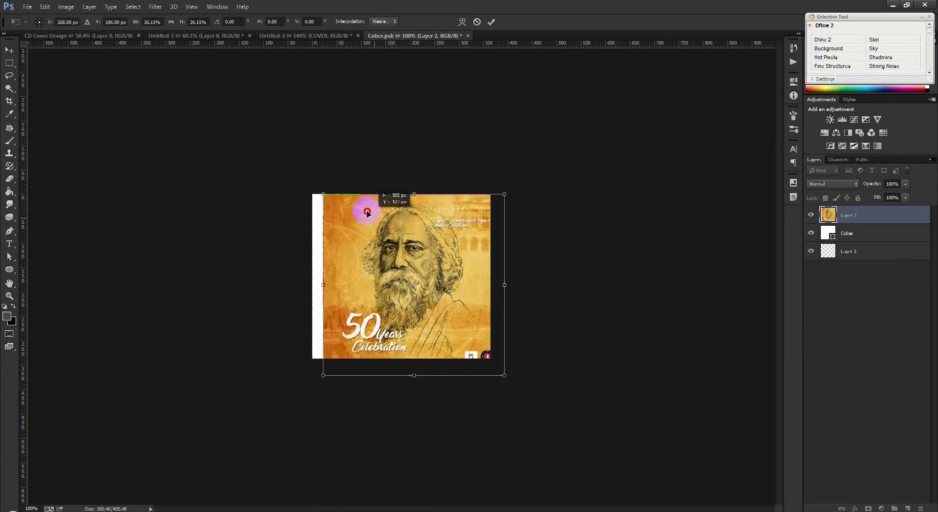
scroll(505, 361, "up", 2)
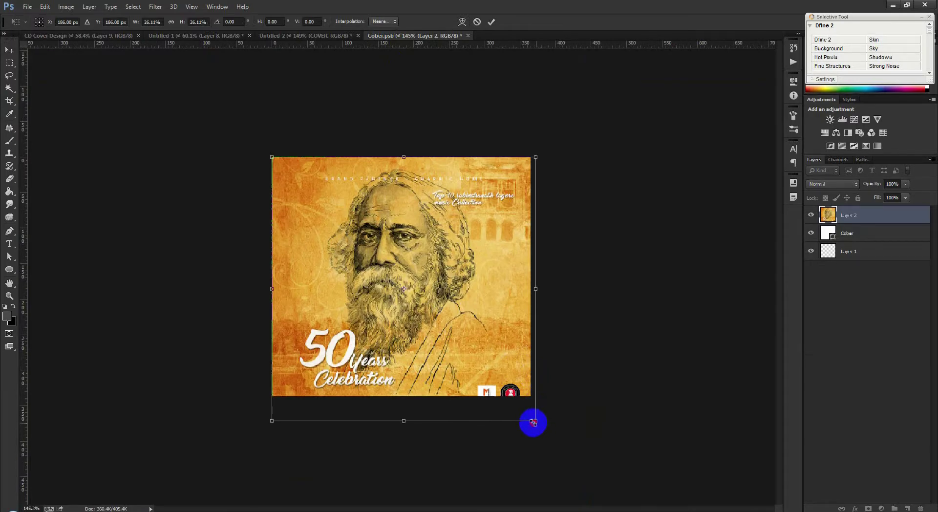
left_click_drag(533, 422, 529, 416)
left_click_drag(506, 383, 507, 379)
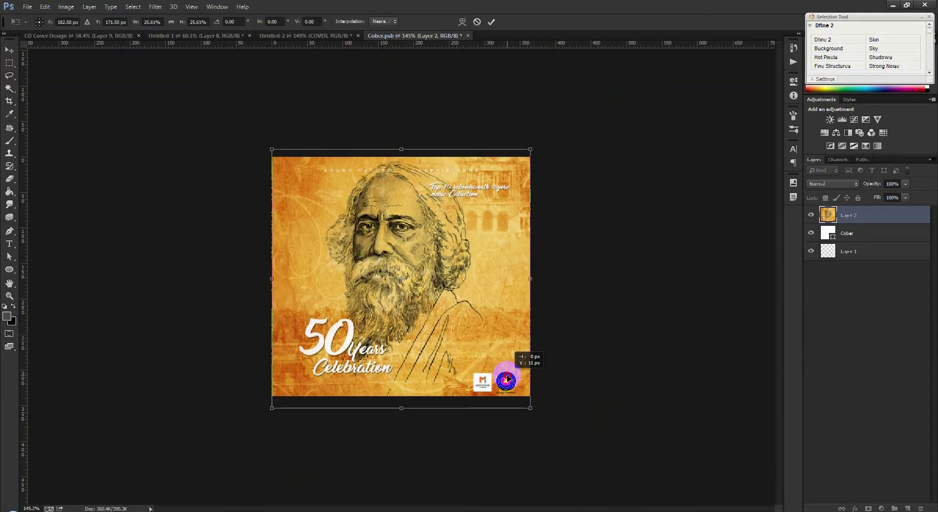
left_click(491, 21)
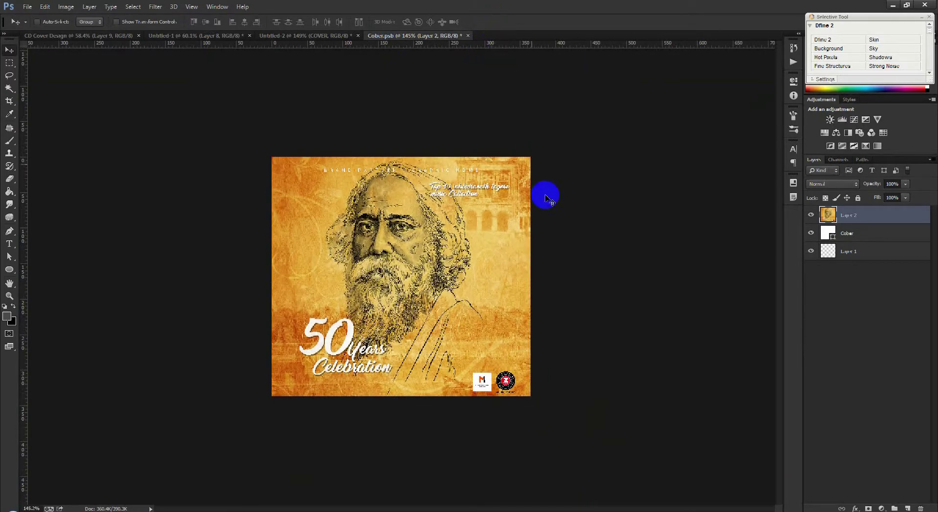
left_click(289, 36)
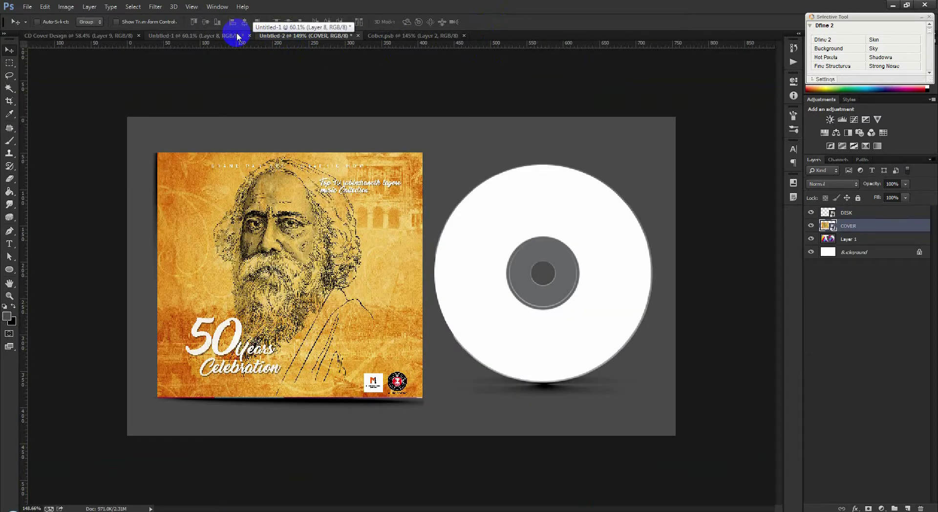
left_click(849, 213)
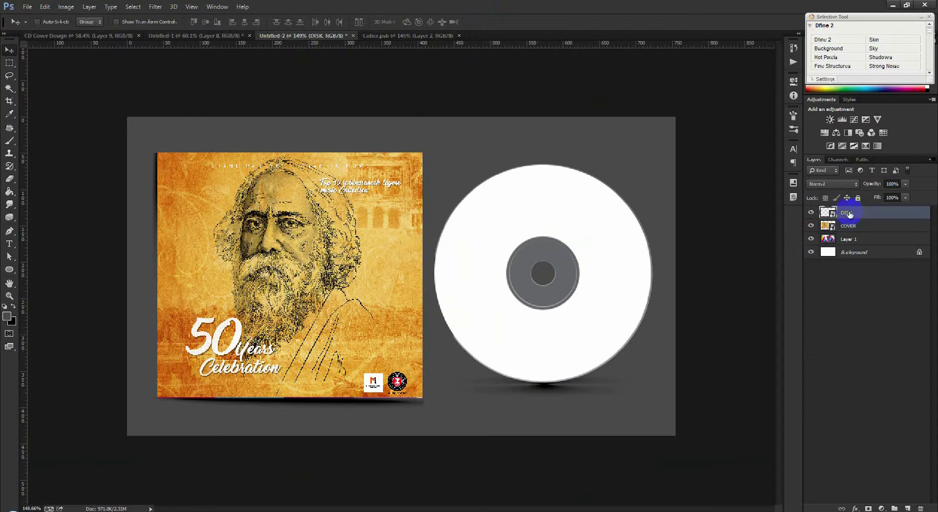
- Paste the Tagore '50 Years Celebration' cover into the disc smart object and clip it to the disc shape
double_click(826, 213)
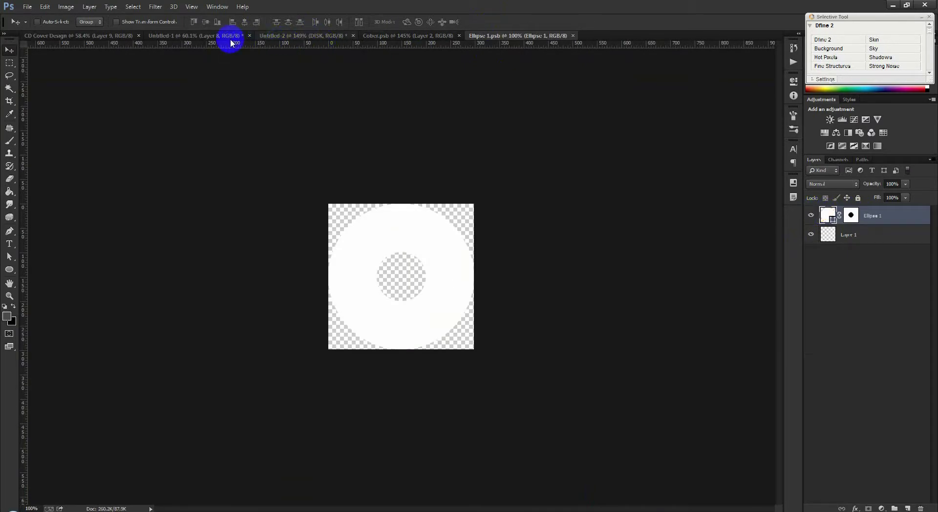
left_click(230, 39)
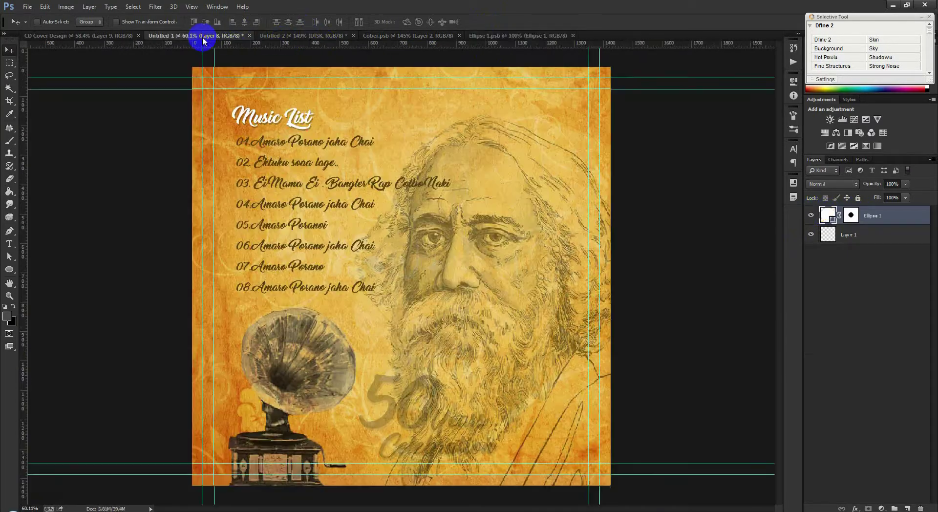
left_click(109, 41)
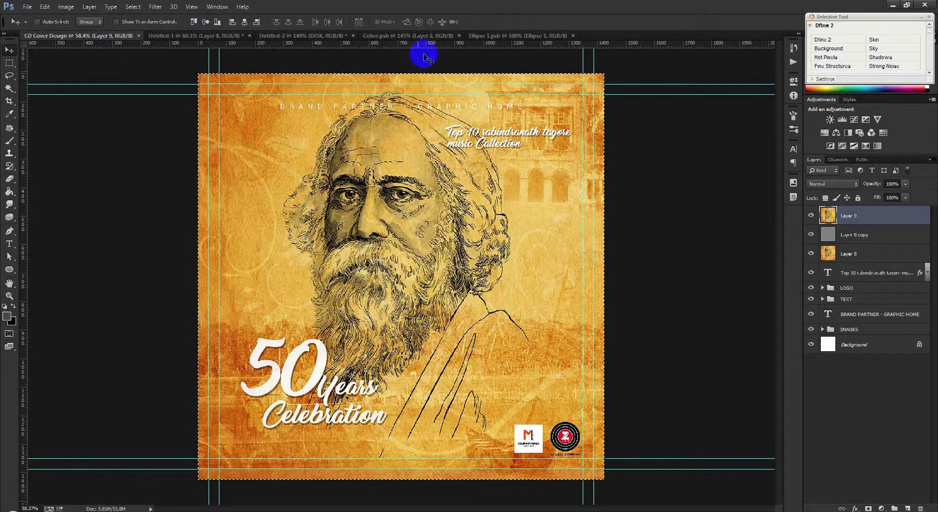
left_click(479, 35)
key("ctrl+v")
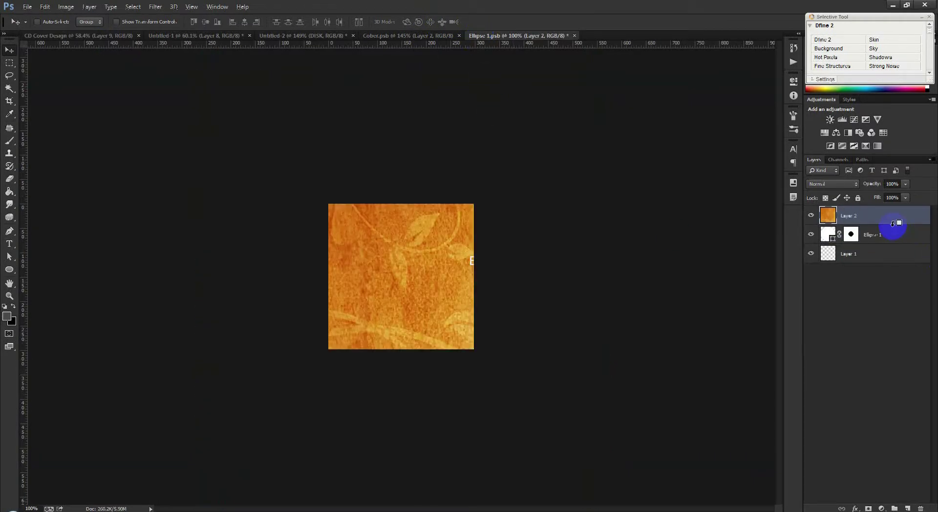
left_click(889, 225, "alt")
- Scale the disc artwork to about 30% to fit the ring, then return to the CD mockup
key("ctrl+t")
mouse_move(335, 210)
left_mouse_down()
mouse_move(396, 238)
mouse_move(342, 163)
left_mouse_up()
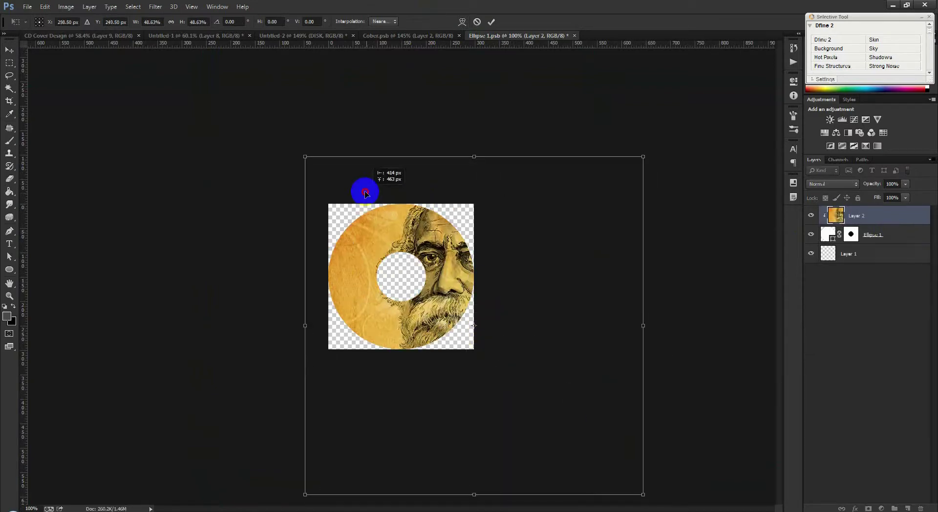
left_click_drag(595, 449, 450, 339)
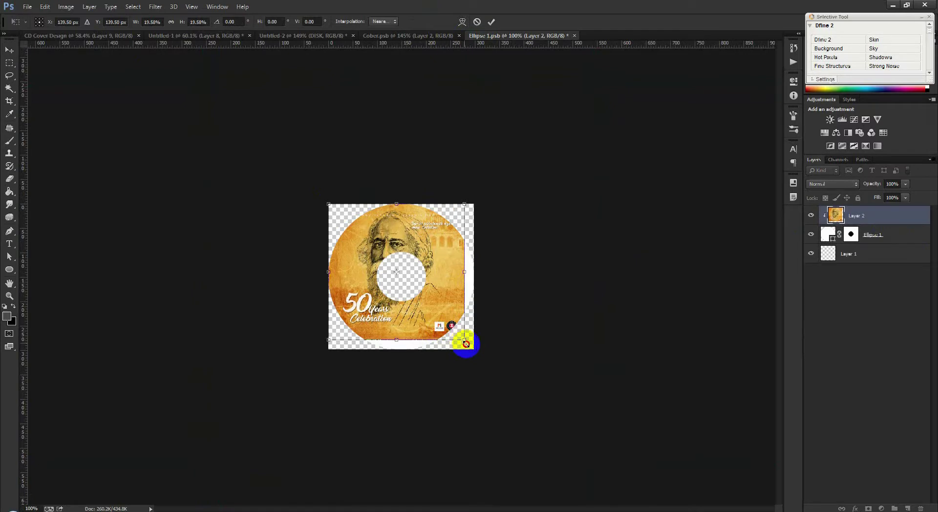
left_click_drag(463, 340, 499, 380)
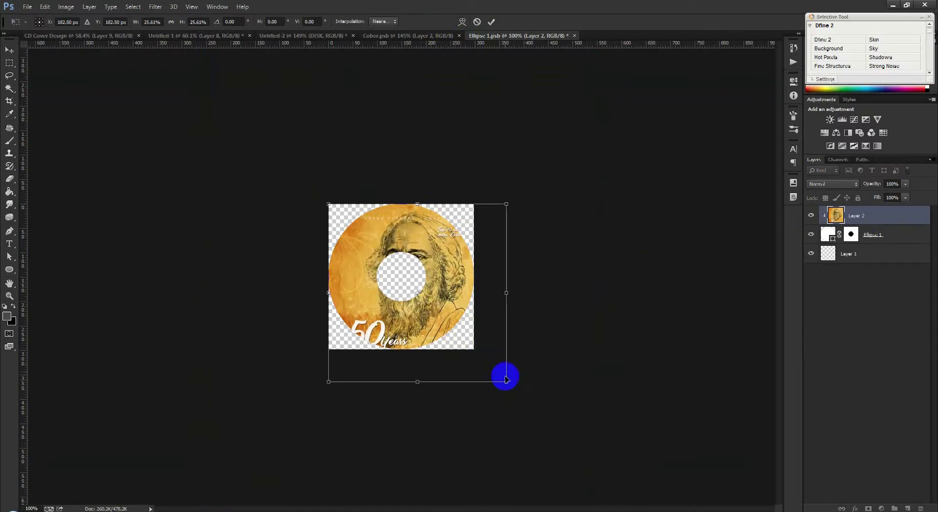
mouse_move(508, 386)
left_mouse_down()
mouse_move(537, 421)
mouse_move(500, 348)
mouse_move(500, 326)
left_mouse_up()
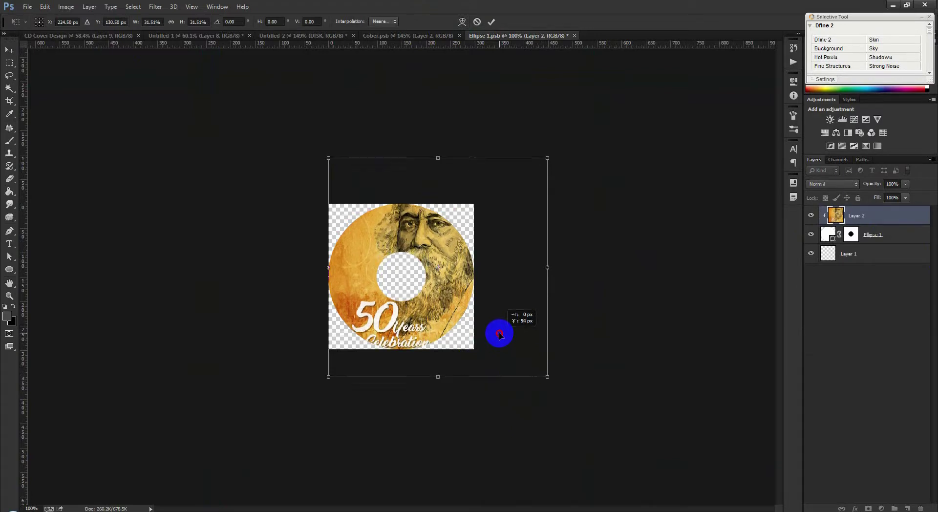
left_click_drag(547, 150, 522, 174)
left_click_drag(494, 203, 494, 197)
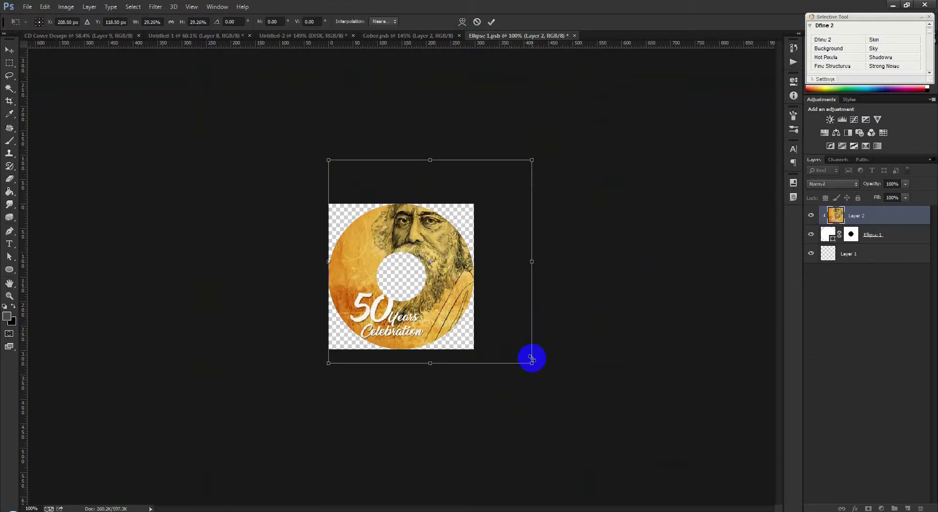
left_click_drag(532, 363, 535, 366)
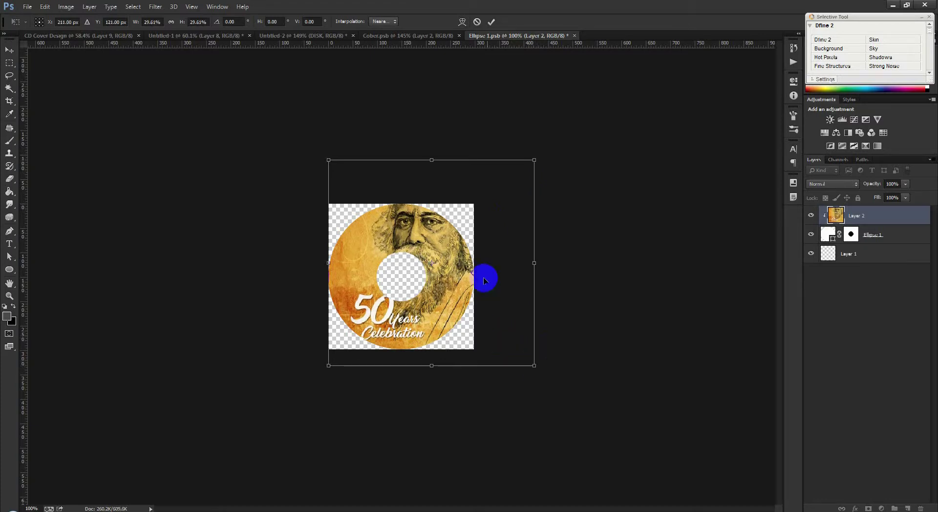
left_click_drag(534, 160, 539, 155)
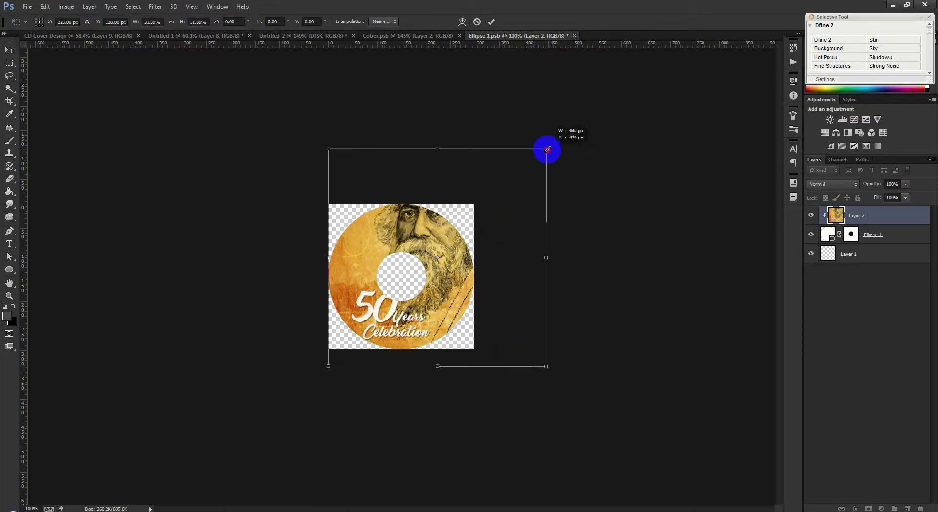
left_click(491, 22)
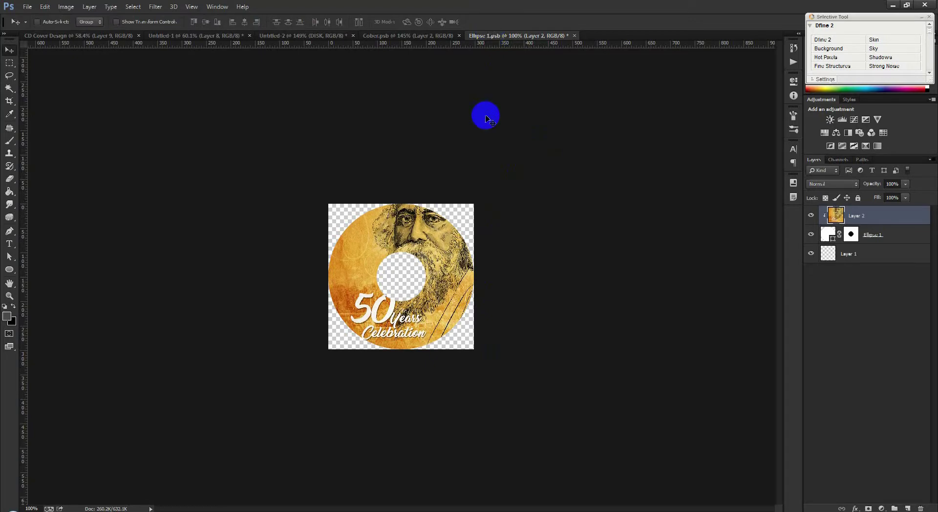
left_click(364, 35)
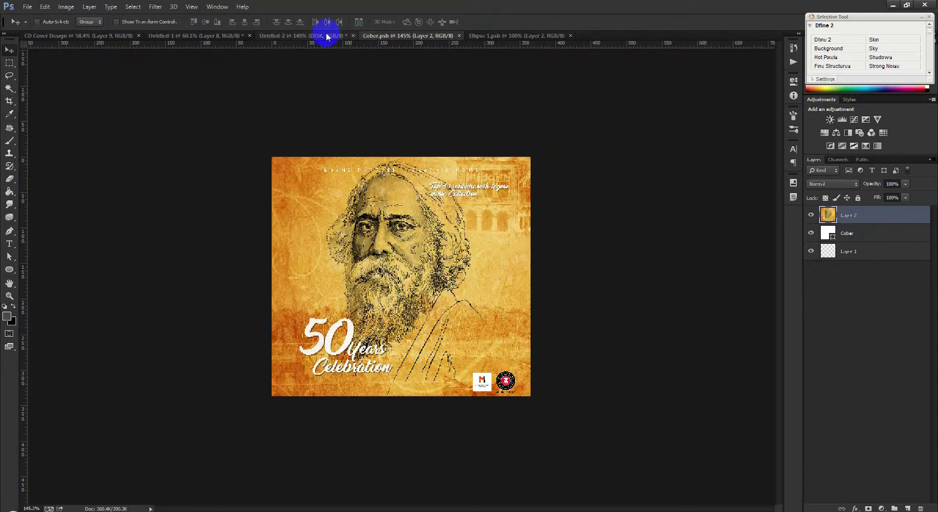
left_click(328, 36)
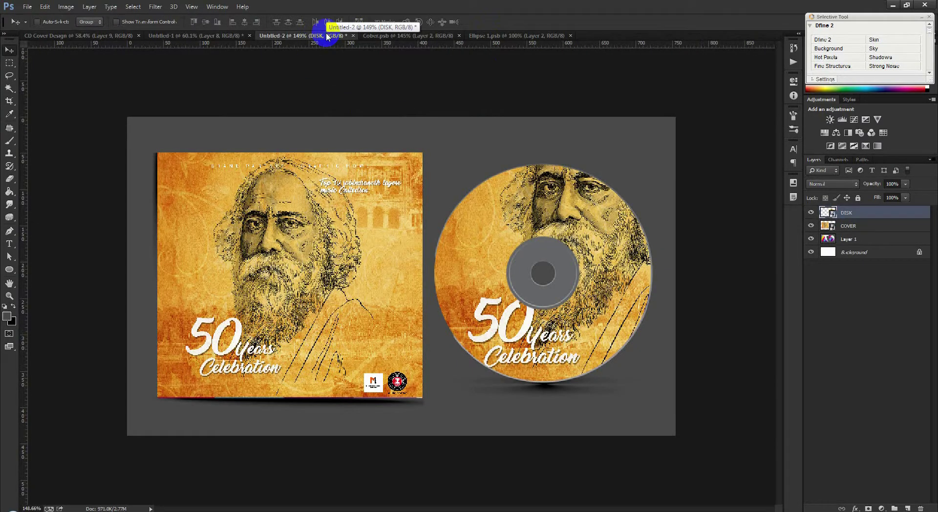